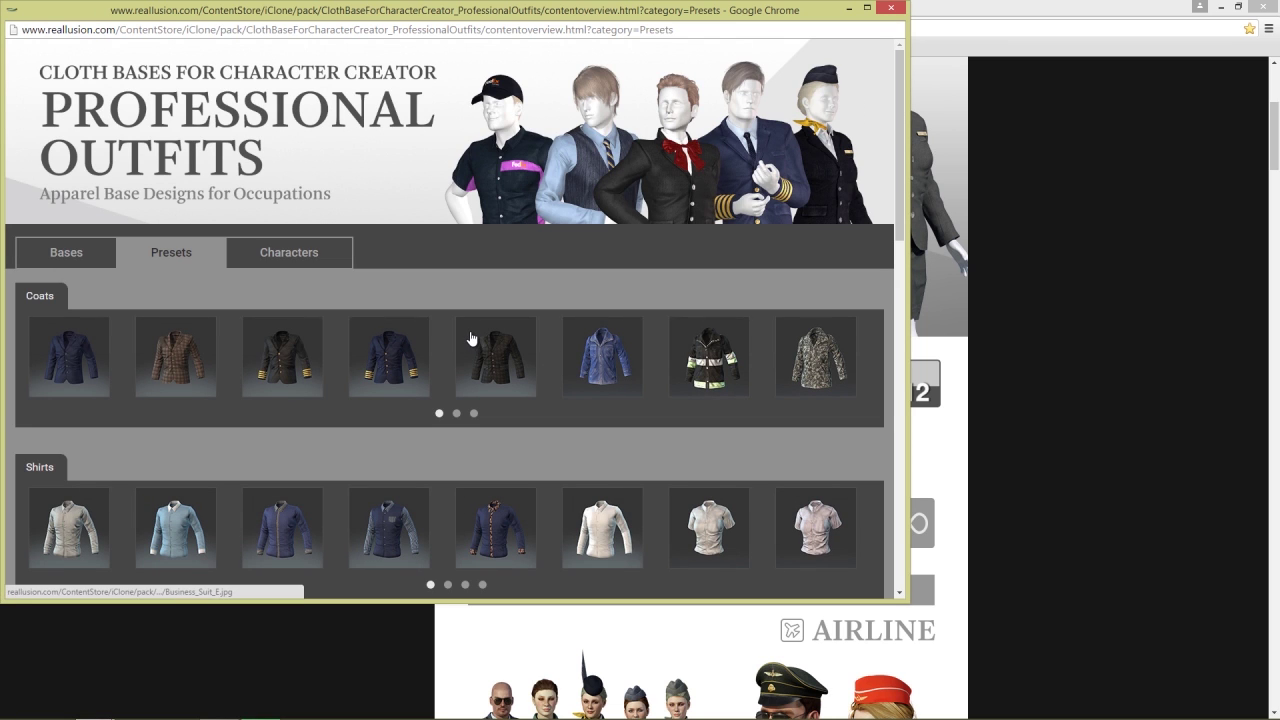
# Browse the enlarged previews of the coat presets from Business_Suit_A through Waistcoat_C.
pyautogui.click(80, 366)
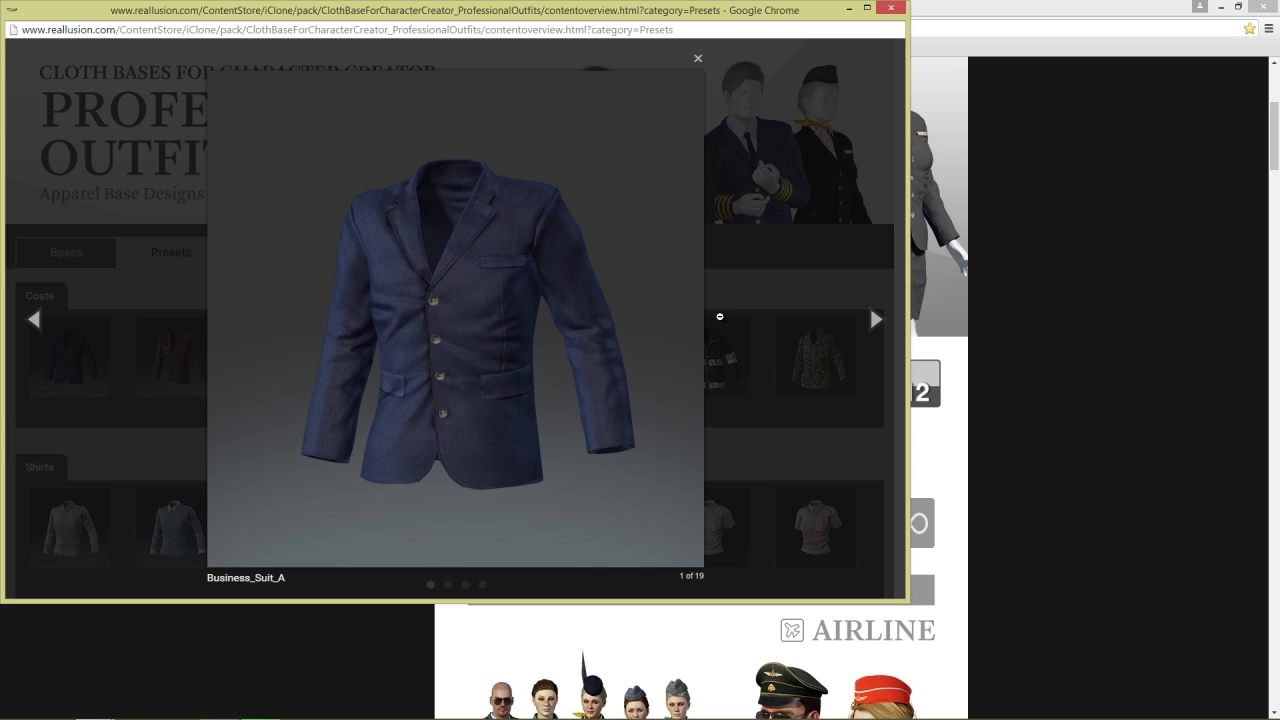
pyautogui.click(873, 319)
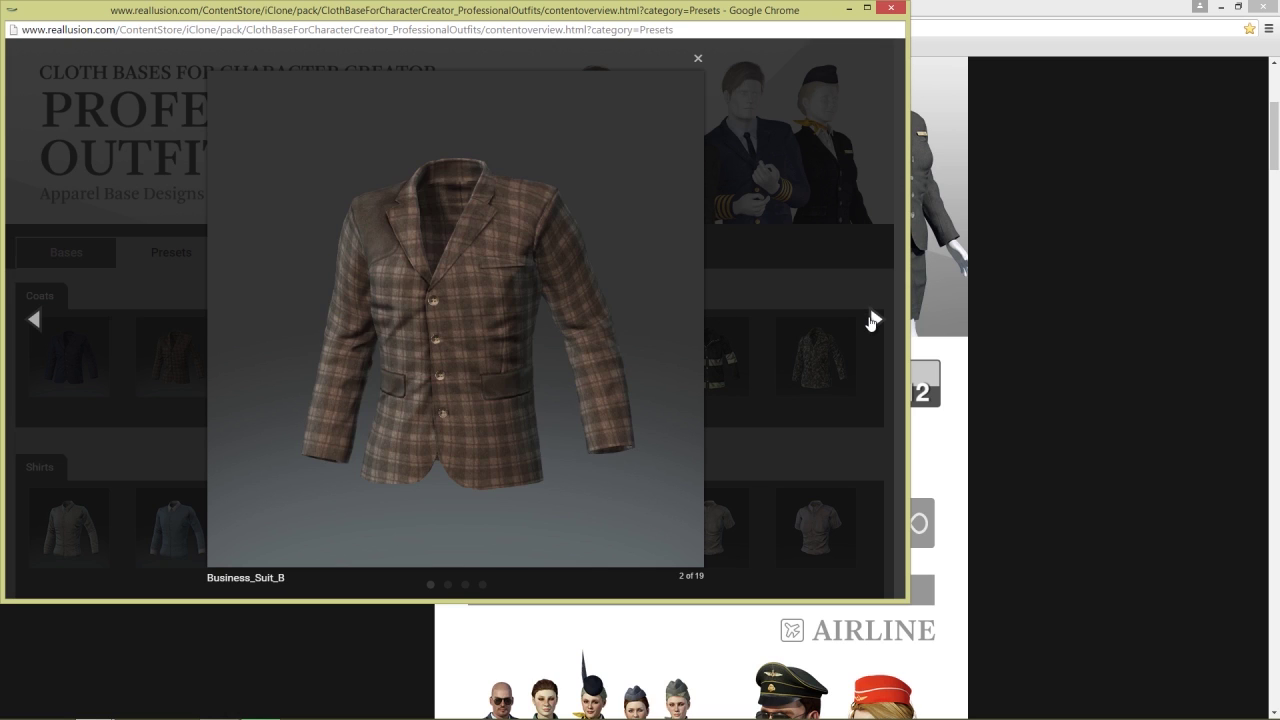
pyautogui.click(873, 319)
pyautogui.click(876, 319)
pyautogui.click(877, 319)
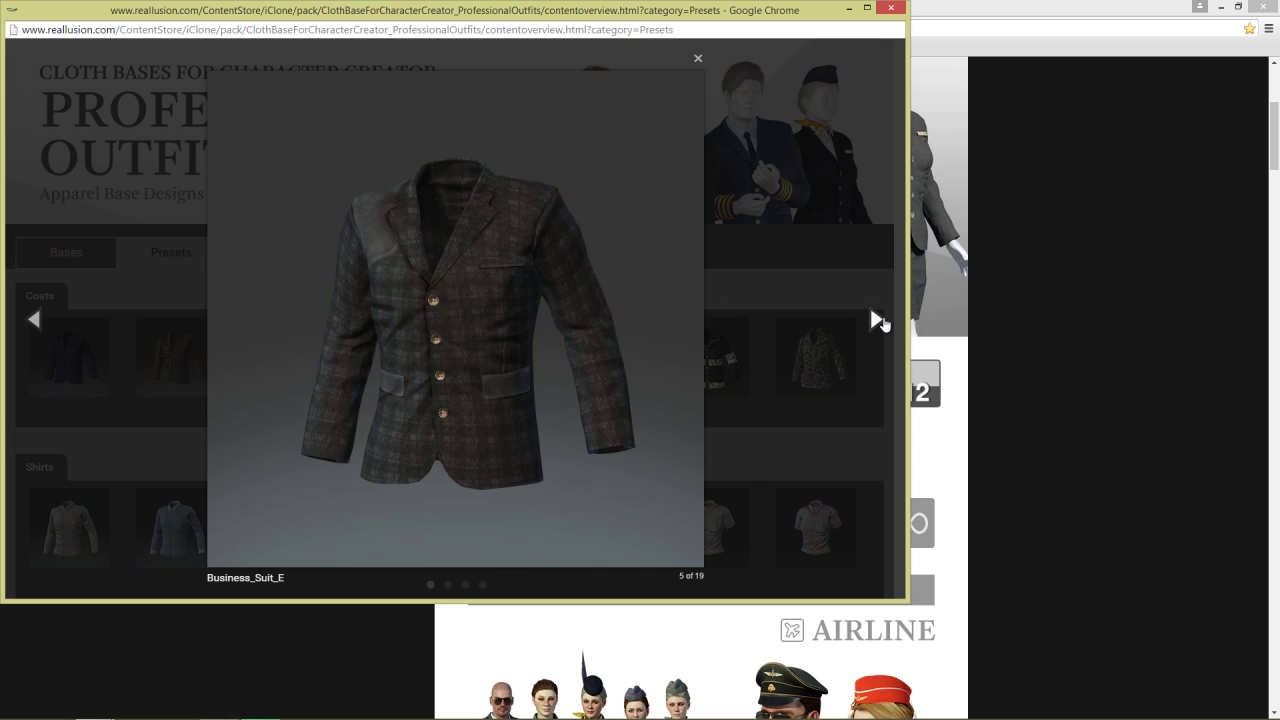
pyautogui.click(877, 319)
pyautogui.click(877, 319)
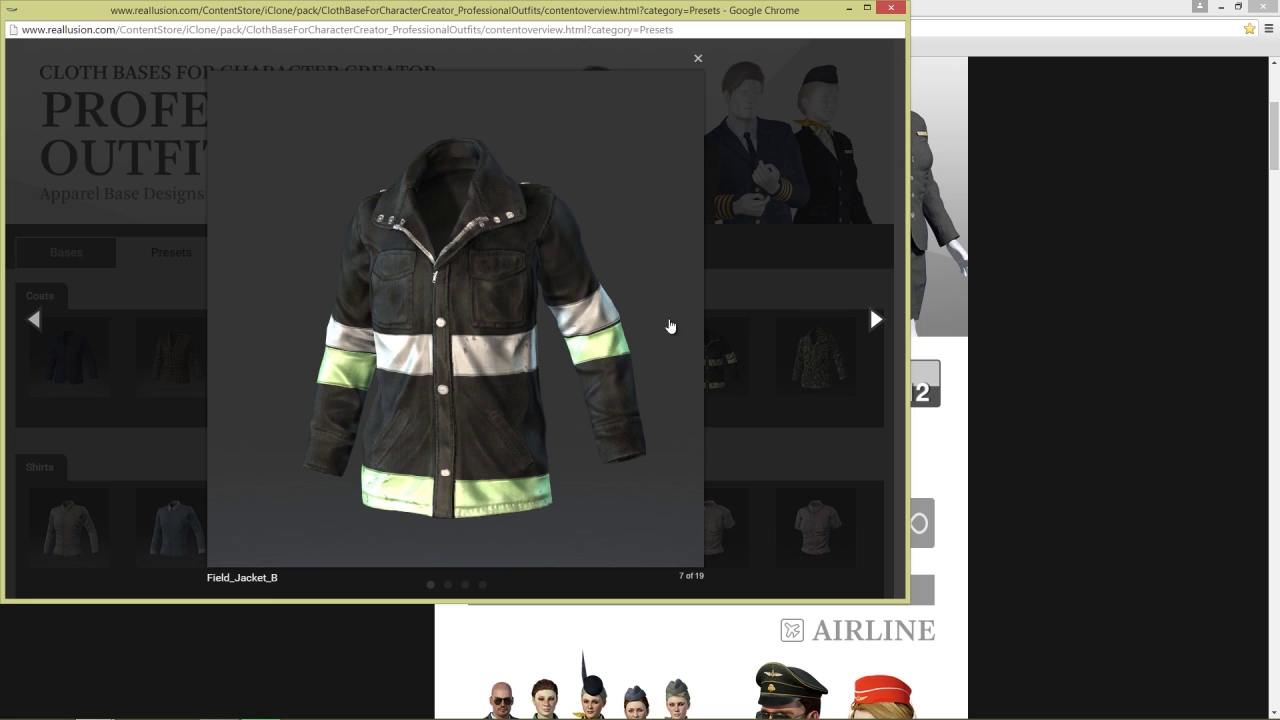
pyautogui.click(877, 320)
pyautogui.click(876, 320)
pyautogui.click(876, 320)
pyautogui.click(876, 320)
pyautogui.click(876, 320)
pyautogui.click(876, 320)
pyautogui.click(876, 320)
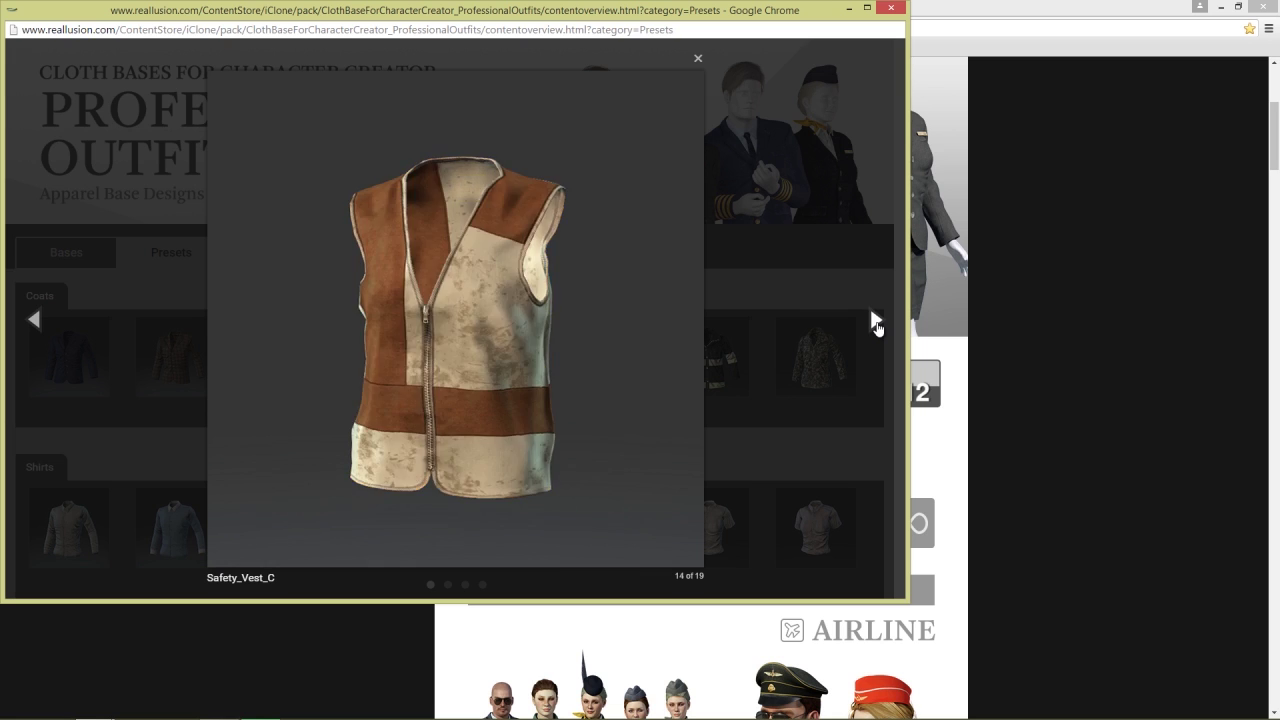
pyautogui.click(876, 320)
pyautogui.click(876, 320)
pyautogui.click(876, 320)
pyautogui.click(876, 320)
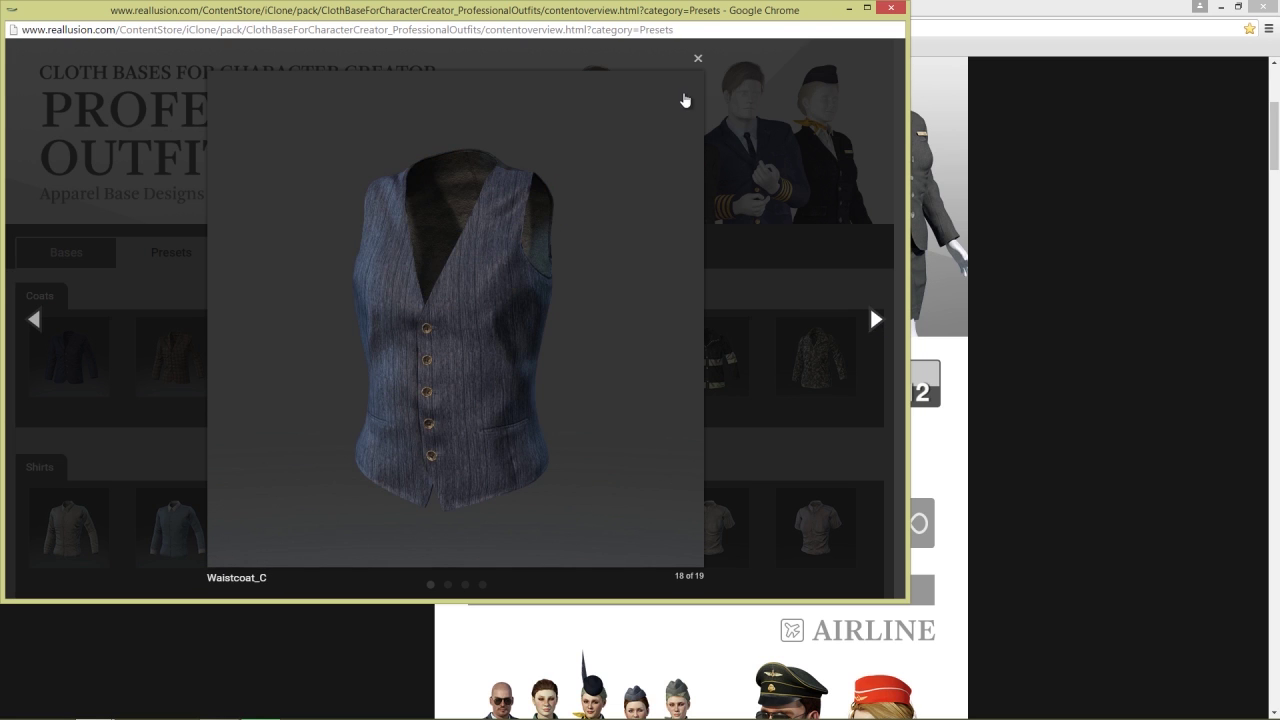
pyautogui.click(698, 62)
# Look over the remaining preset categories down to Accessories, and close the presets overview.
pyautogui.scroll(-6, 523, 391)
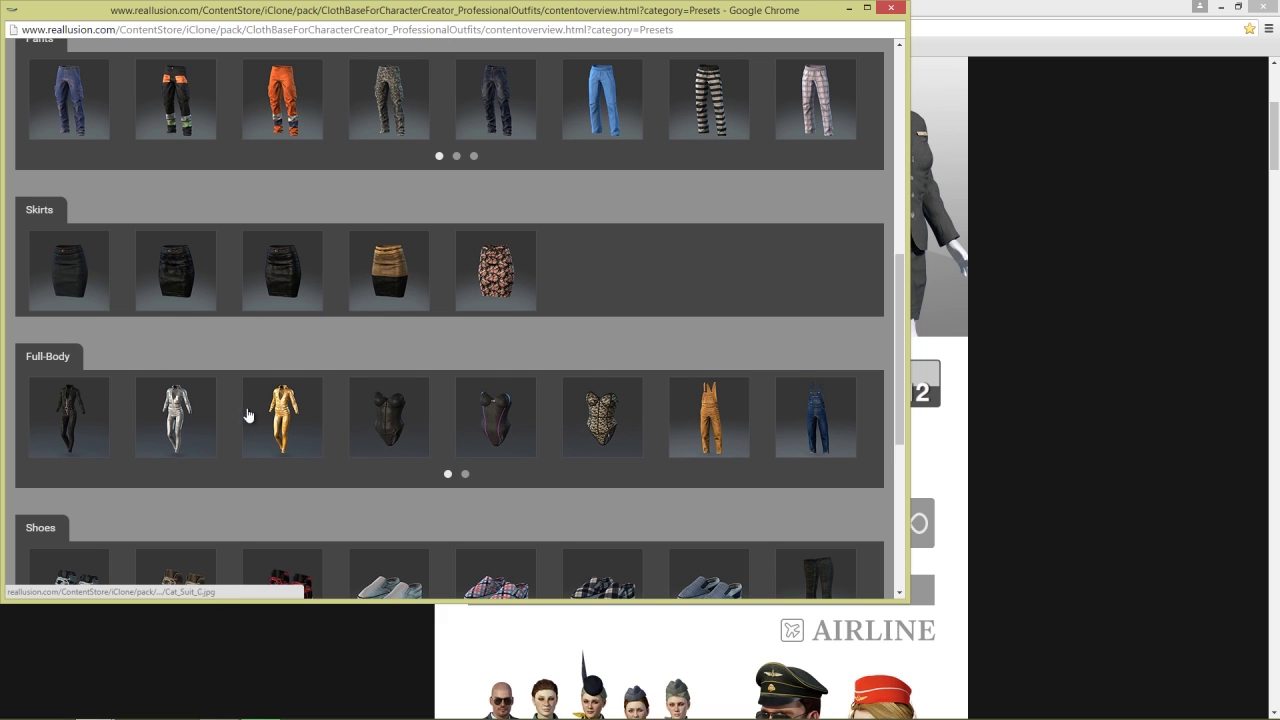
pyautogui.scroll(-2, 248, 415)
pyautogui.scroll(-2, 337, 407)
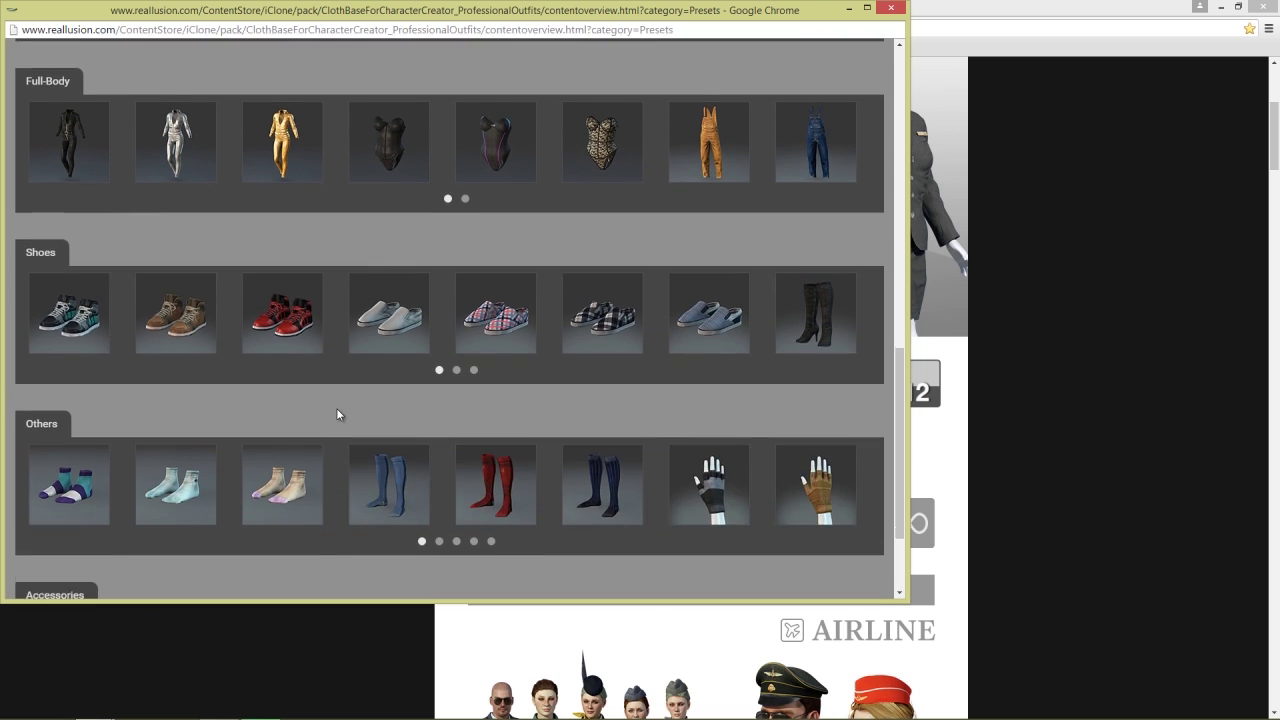
pyautogui.scroll(-1, 337, 414)
pyautogui.scroll(-1, 415, 420)
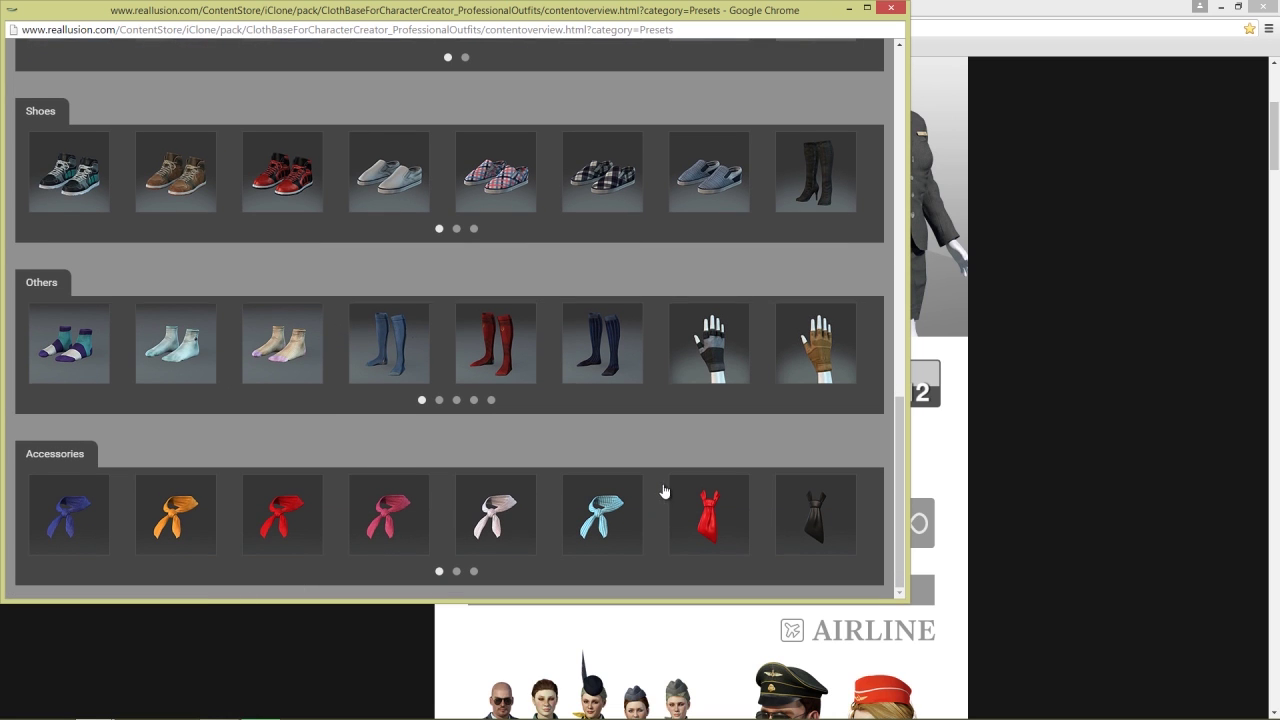
pyautogui.scroll(8, 690, 454)
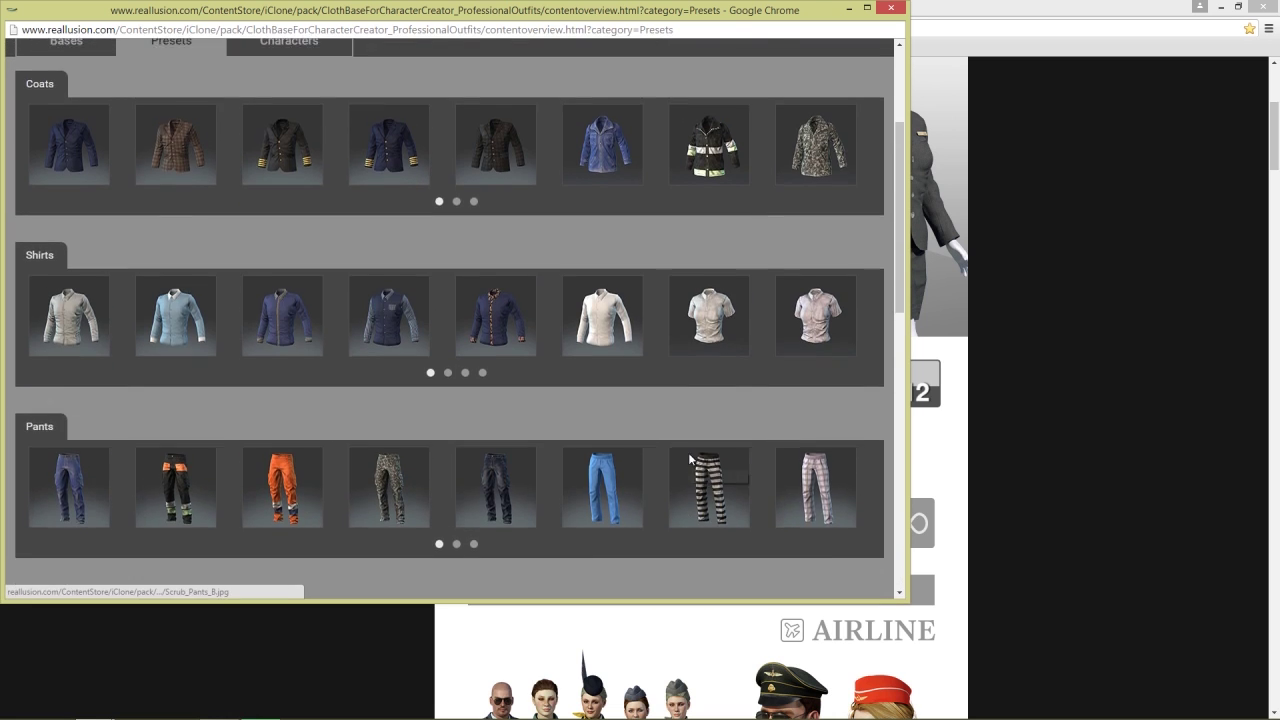
pyautogui.scroll(2, 690, 458)
pyautogui.click(890, 8)
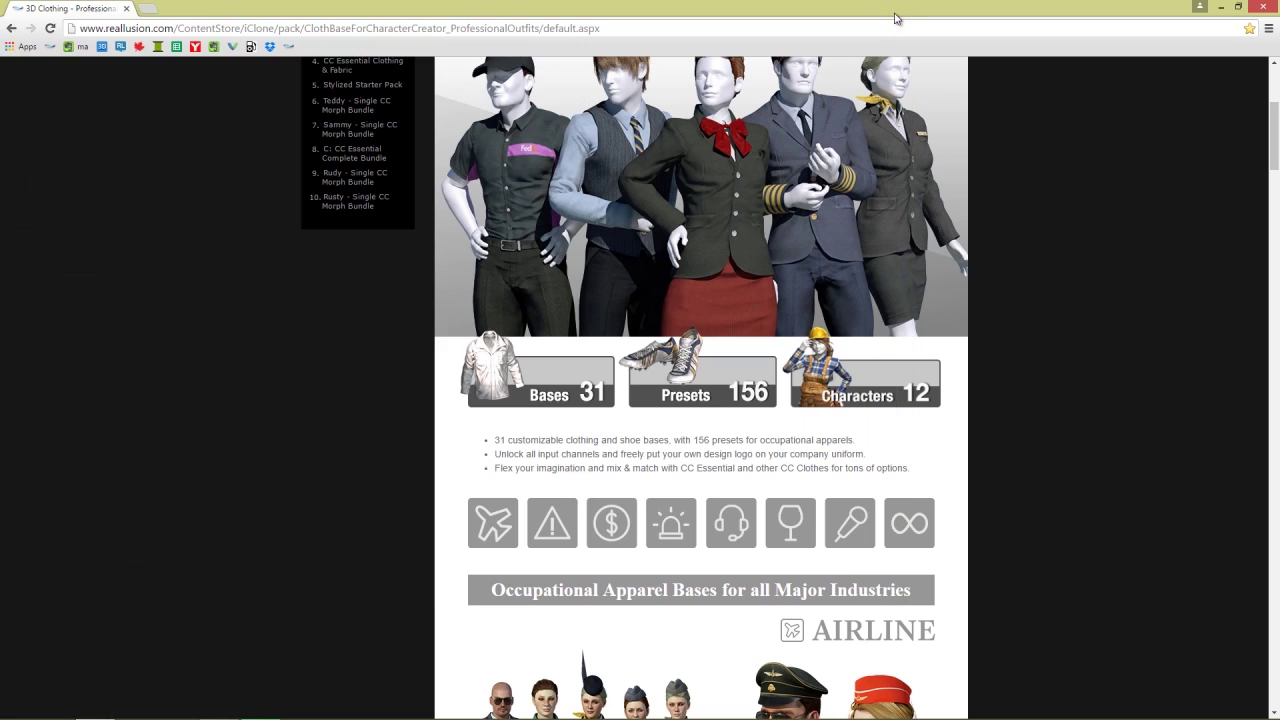
# Open the pack's Characters overview, view the male character previews from PO_01 to PO_06, and close the overview.
pyautogui.click(864, 388)
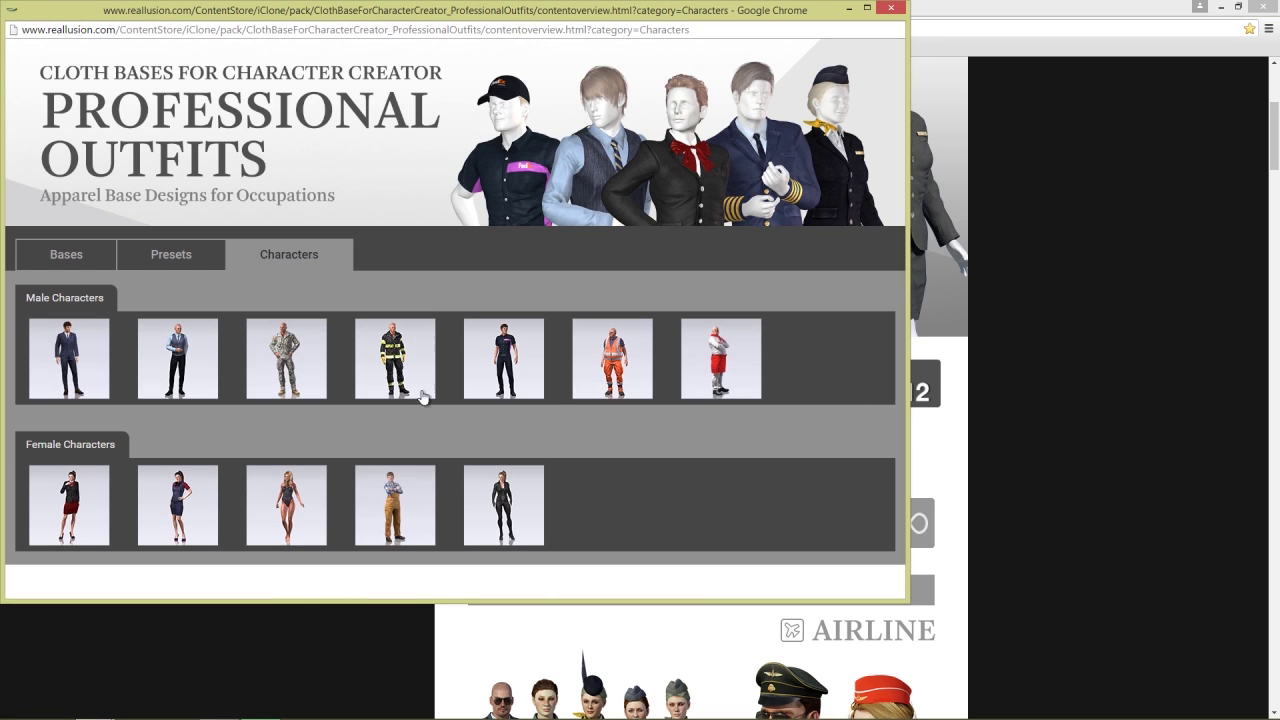
pyautogui.click(88, 367)
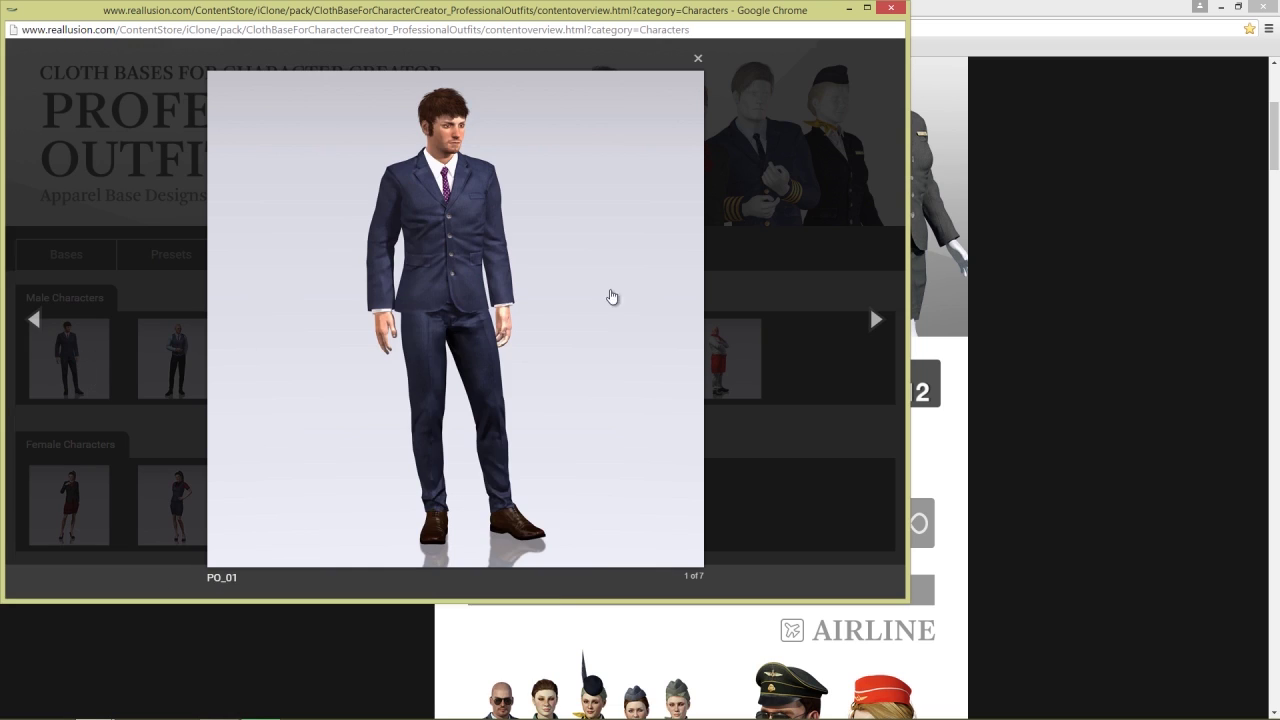
pyautogui.click(875, 321)
pyautogui.click(875, 321)
pyautogui.click(875, 321)
pyautogui.click(875, 321)
pyautogui.click(875, 321)
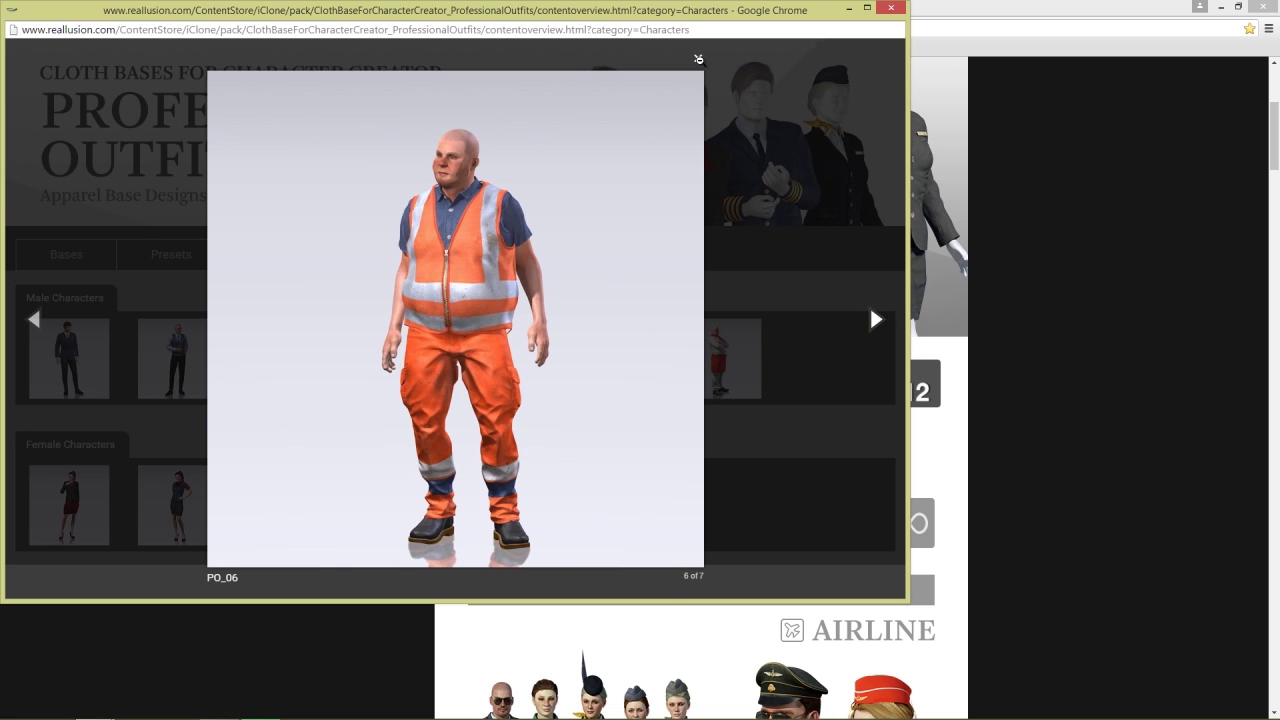
pyautogui.click(698, 58)
pyautogui.click(894, 10)
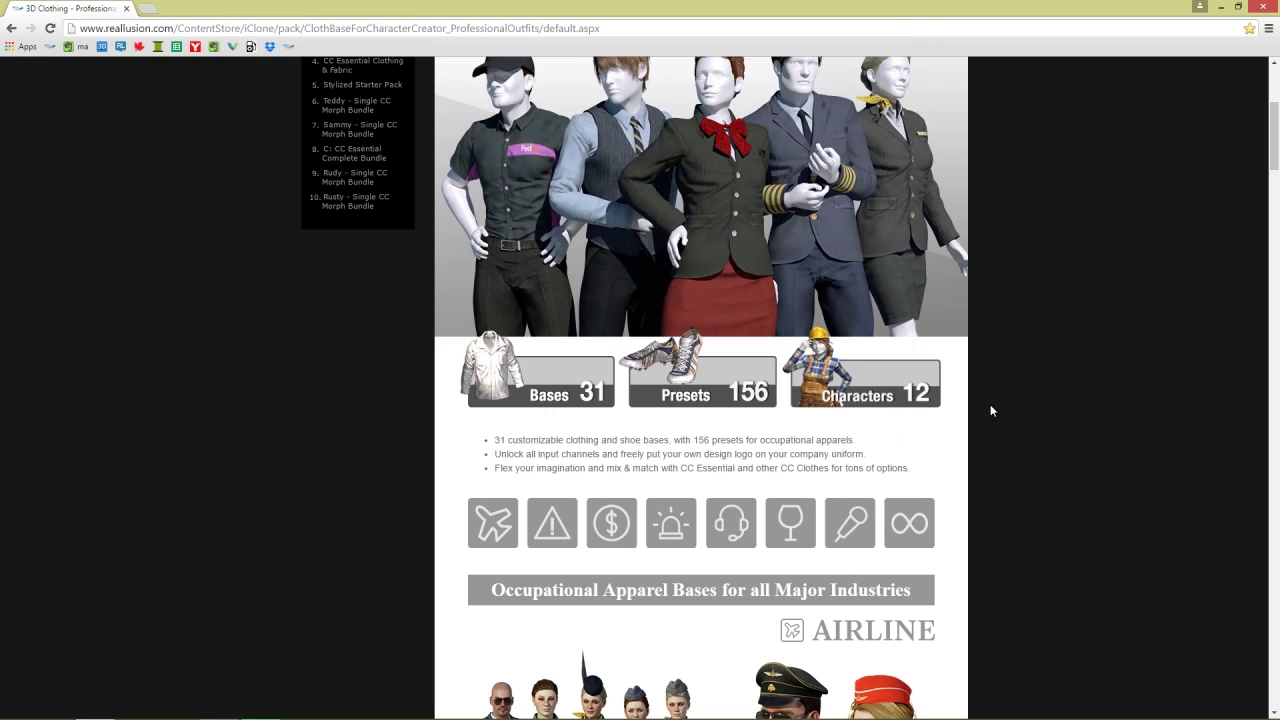
# Review the product page's outfit examples by industry, from Airline and Construction through Public Servant, Entertainment and More.
pyautogui.scroll(-3, 1060, 460)
pyautogui.scroll(-1, 813, 427)
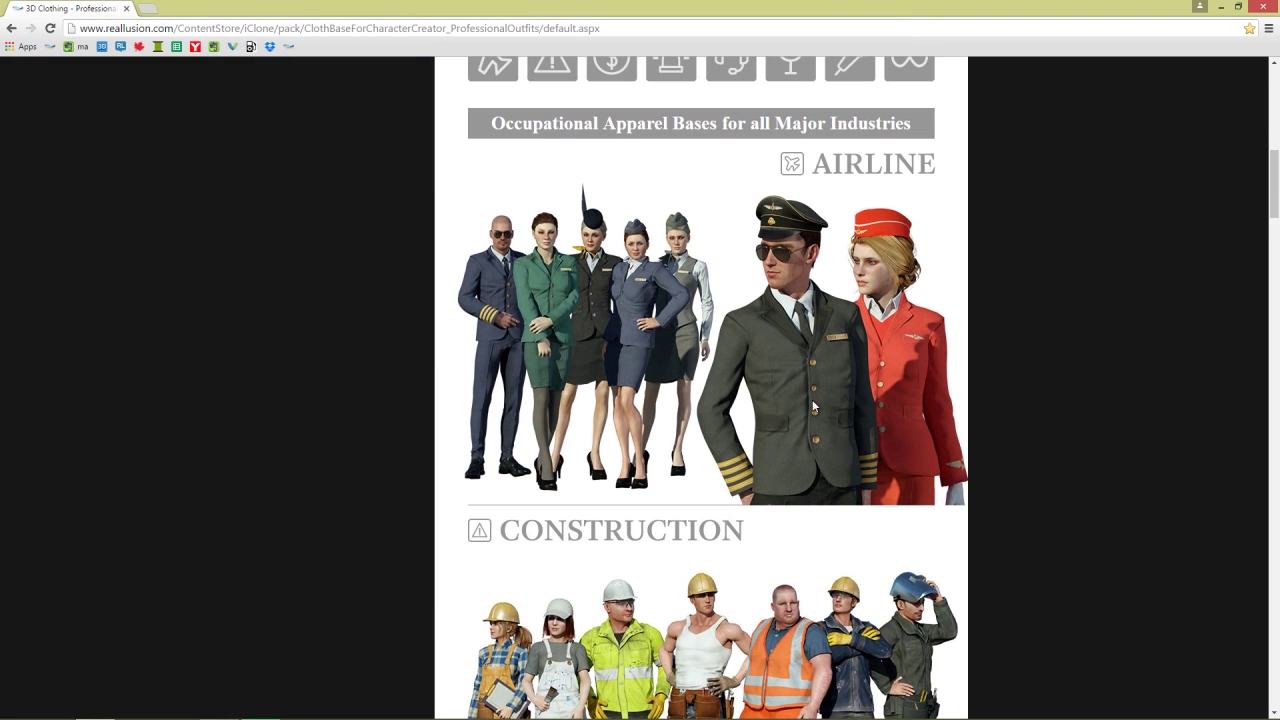
pyautogui.scroll(-2, 960, 430)
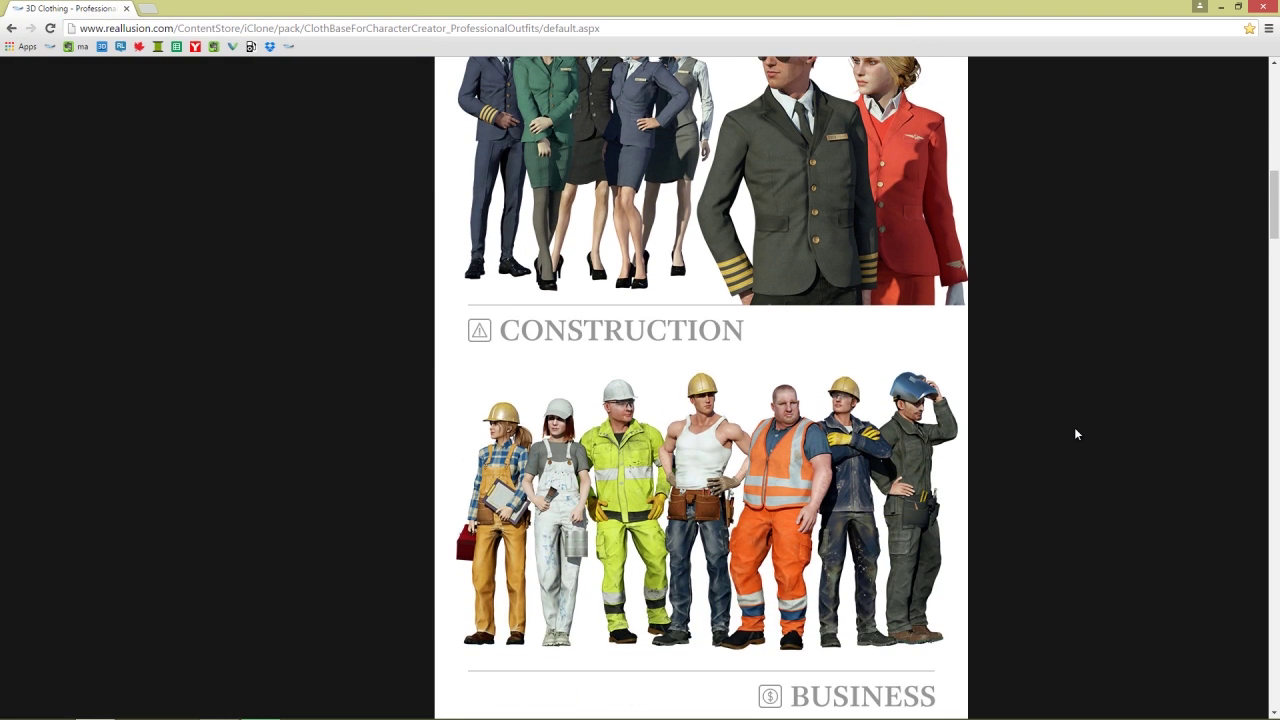
pyautogui.scroll(-1, 1077, 434)
pyautogui.scroll(-3, 1077, 434)
pyautogui.scroll(-3, 1077, 434)
pyautogui.scroll(-1, 1077, 434)
pyautogui.scroll(-1, 1075, 428)
pyautogui.rightClick(1075, 428)
pyautogui.click(1066, 414)
pyautogui.scroll(-2, 1066, 414)
pyautogui.scroll(-4, 1066, 416)
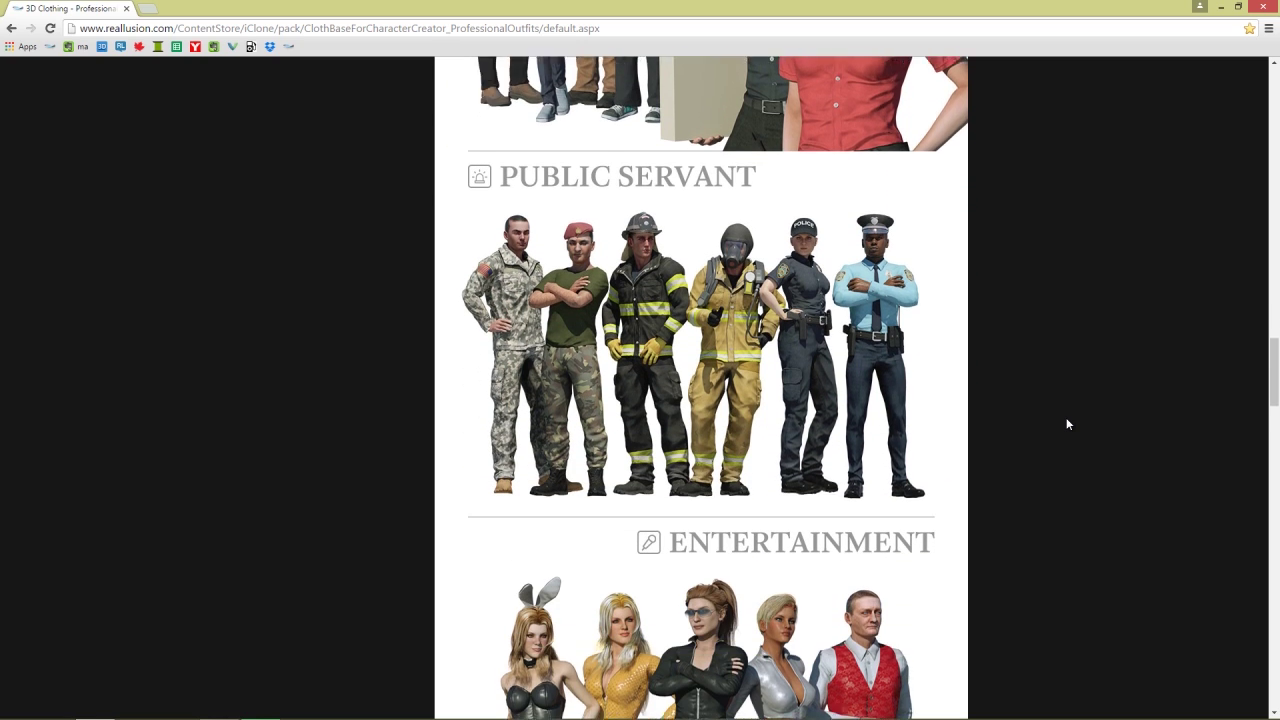
pyautogui.scroll(-4, 1066, 417)
pyautogui.scroll(-2, 1066, 417)
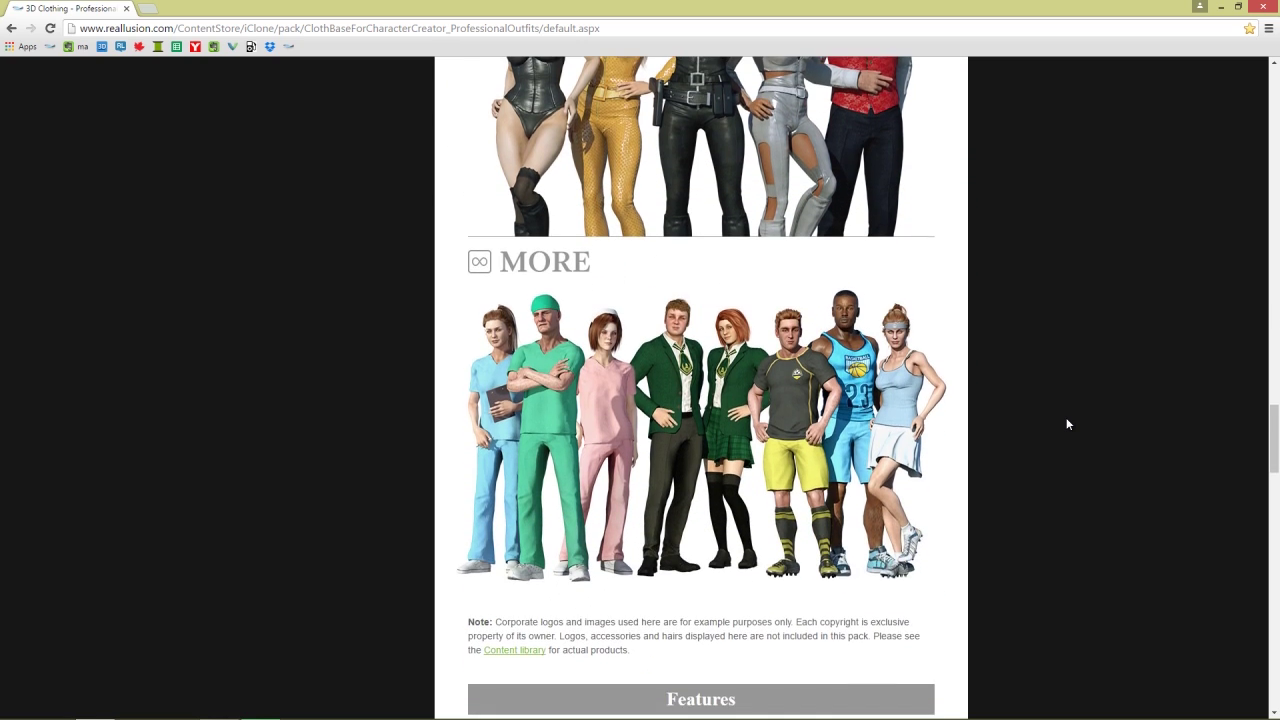
# Read the Features section on customization, logos and design layers, continuing to the product Description and pack contents.
pyautogui.scroll(-4, 1066, 424)
pyautogui.scroll(2, 1066, 424)
pyautogui.scroll(-3, 1067, 424)
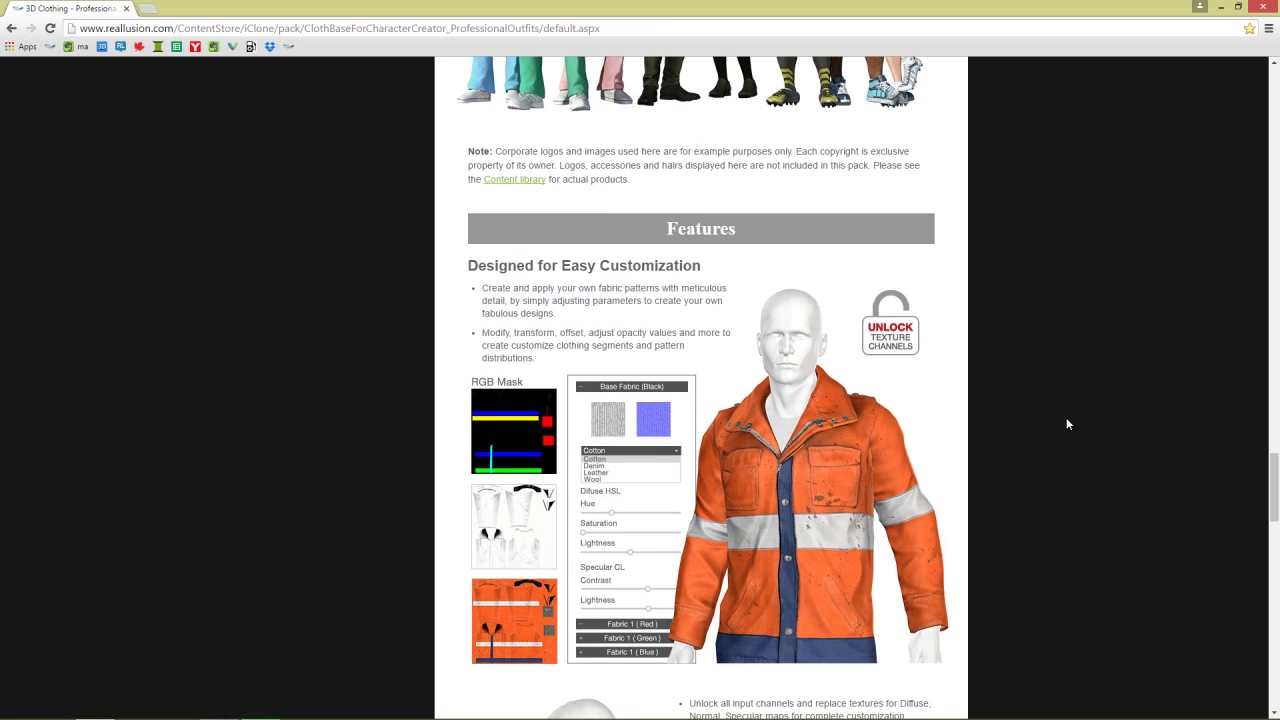
pyautogui.scroll(-1, 991, 401)
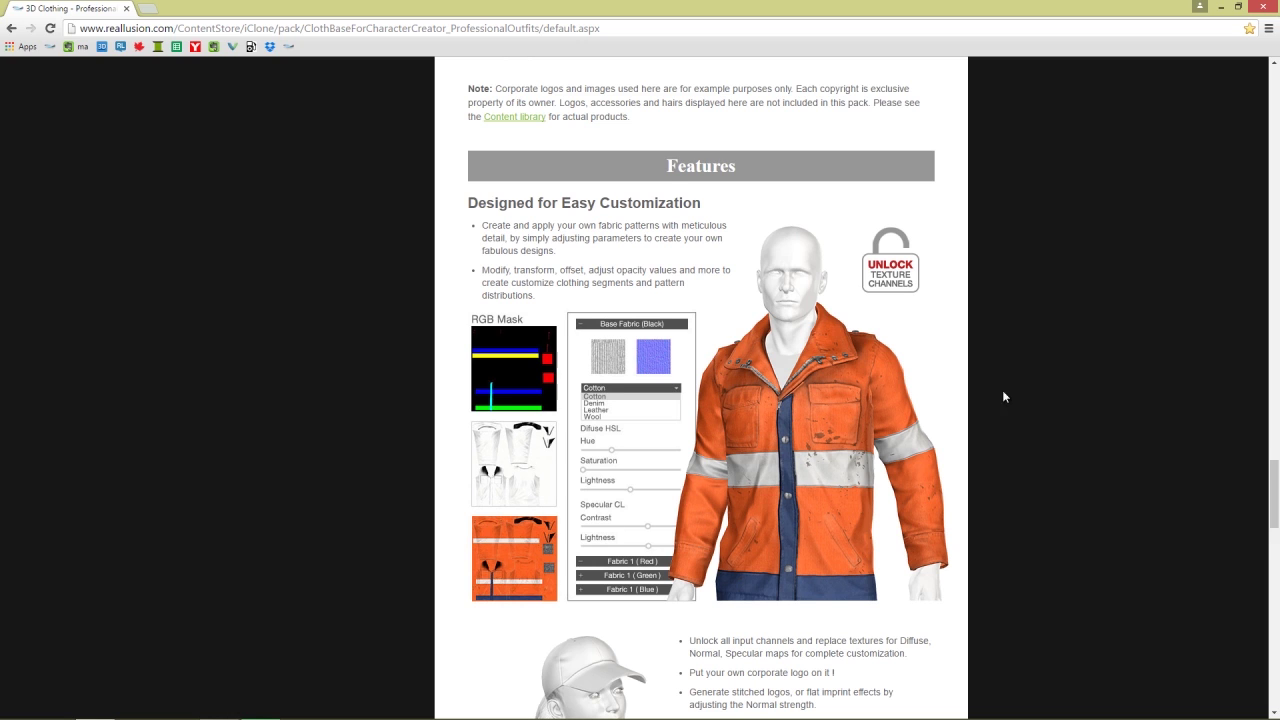
pyautogui.scroll(-3, 1066, 395)
pyautogui.scroll(-2, 1066, 395)
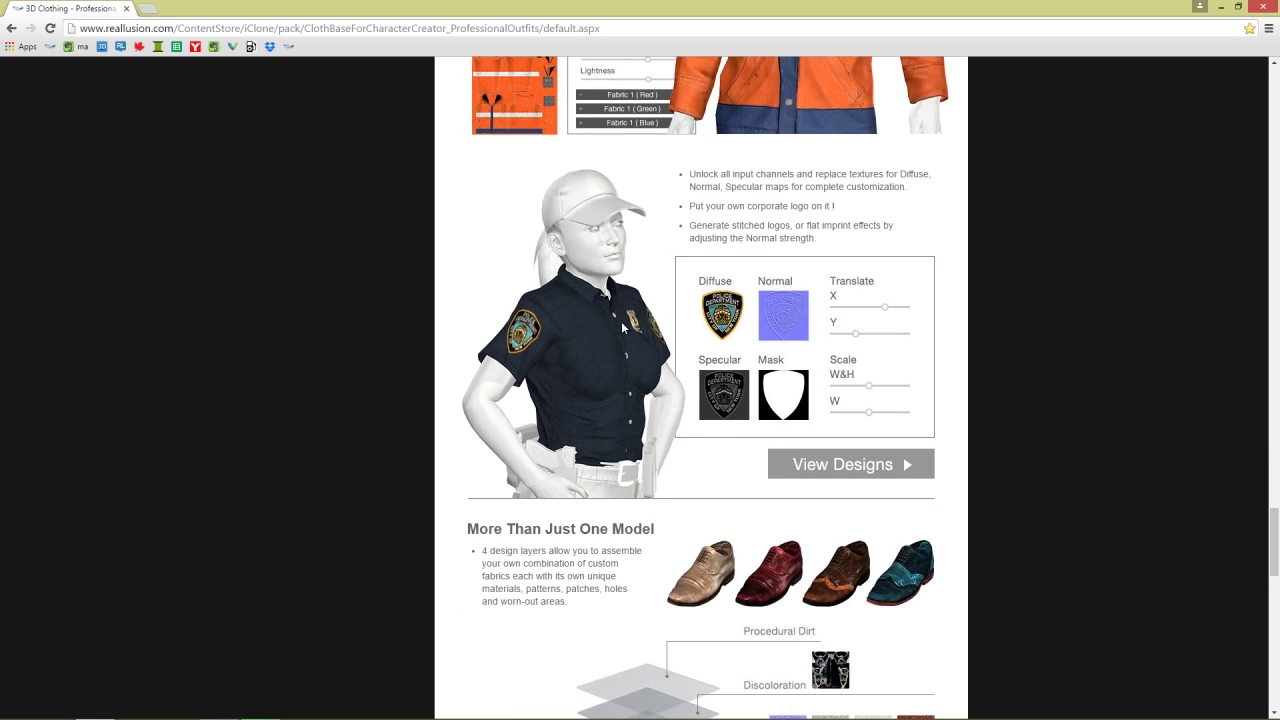
pyautogui.scroll(-3, 1068, 401)
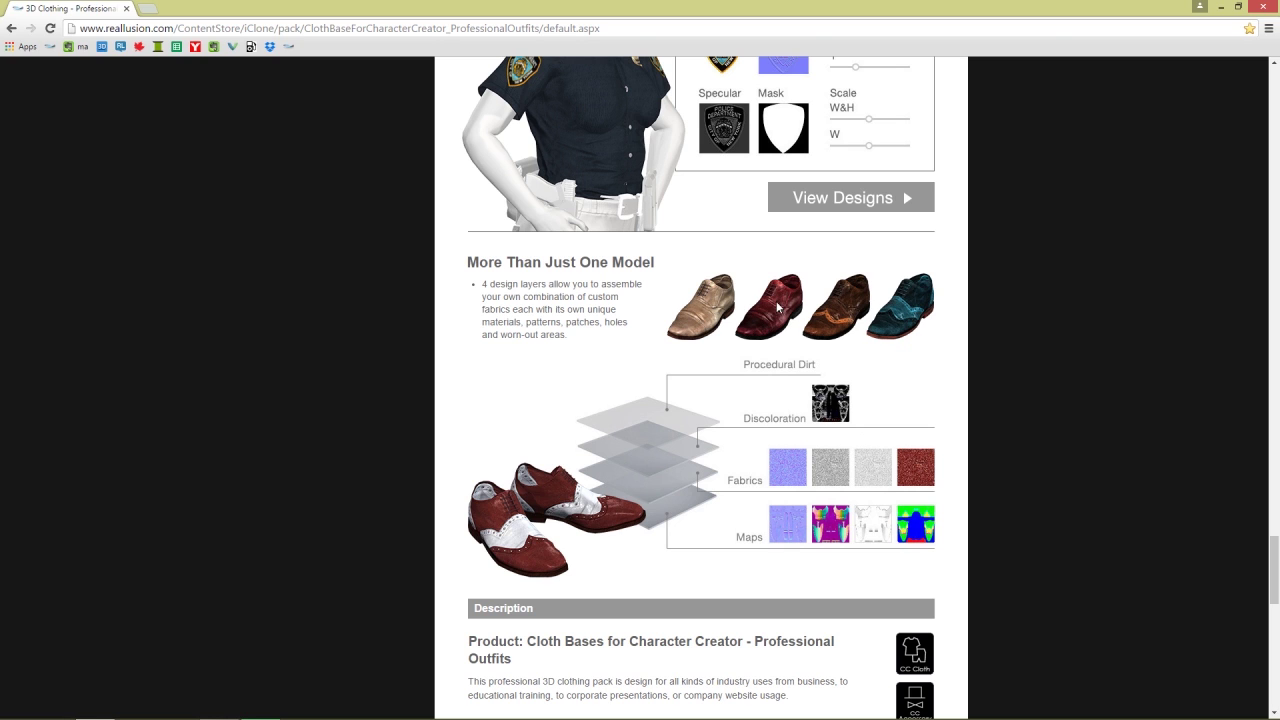
pyautogui.scroll(-3, 1044, 464)
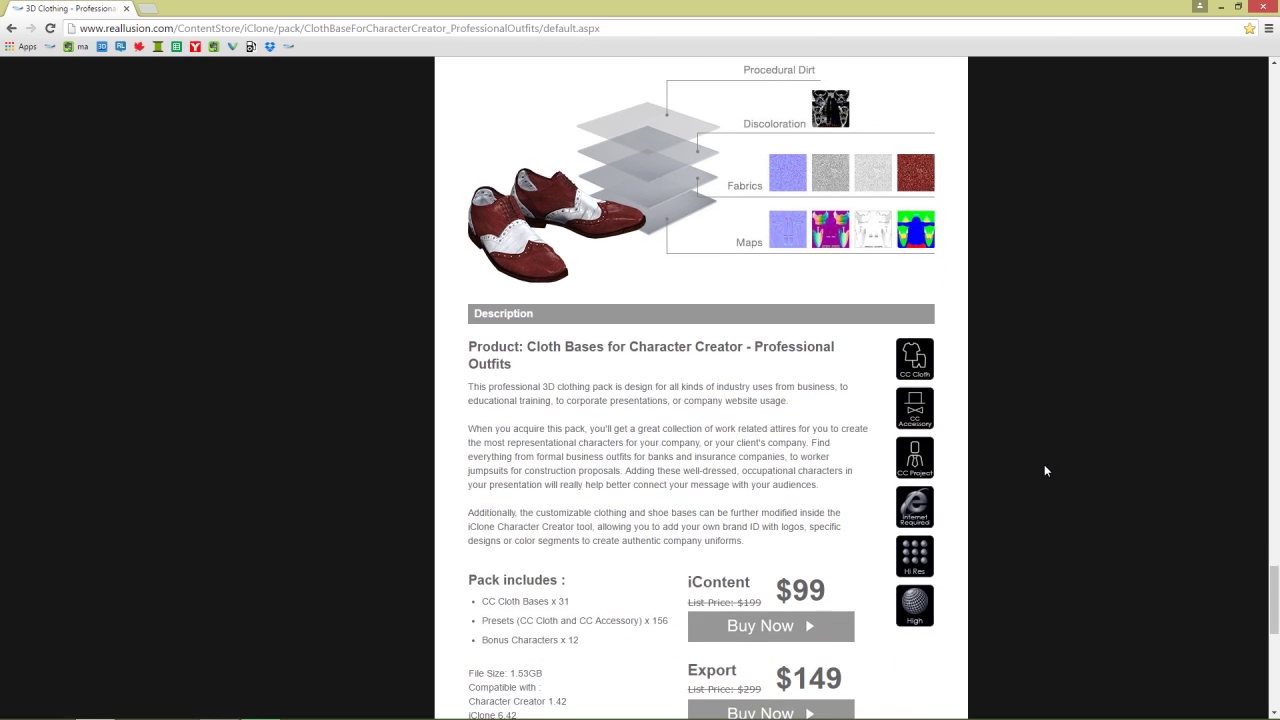
# Close the product page and switch to iClone Character Creator.
pyautogui.scroll(11, 1059, 454)
pyautogui.scroll(3, 1064, 454)
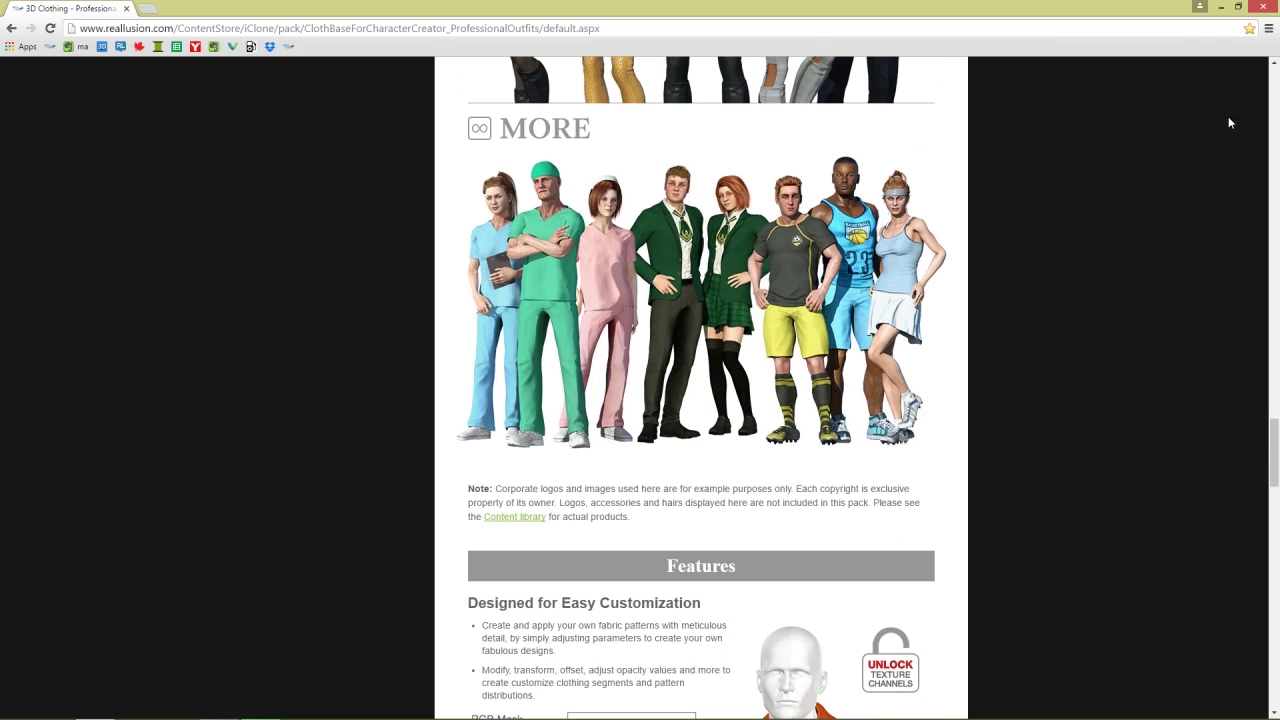
pyautogui.click(1266, 10)
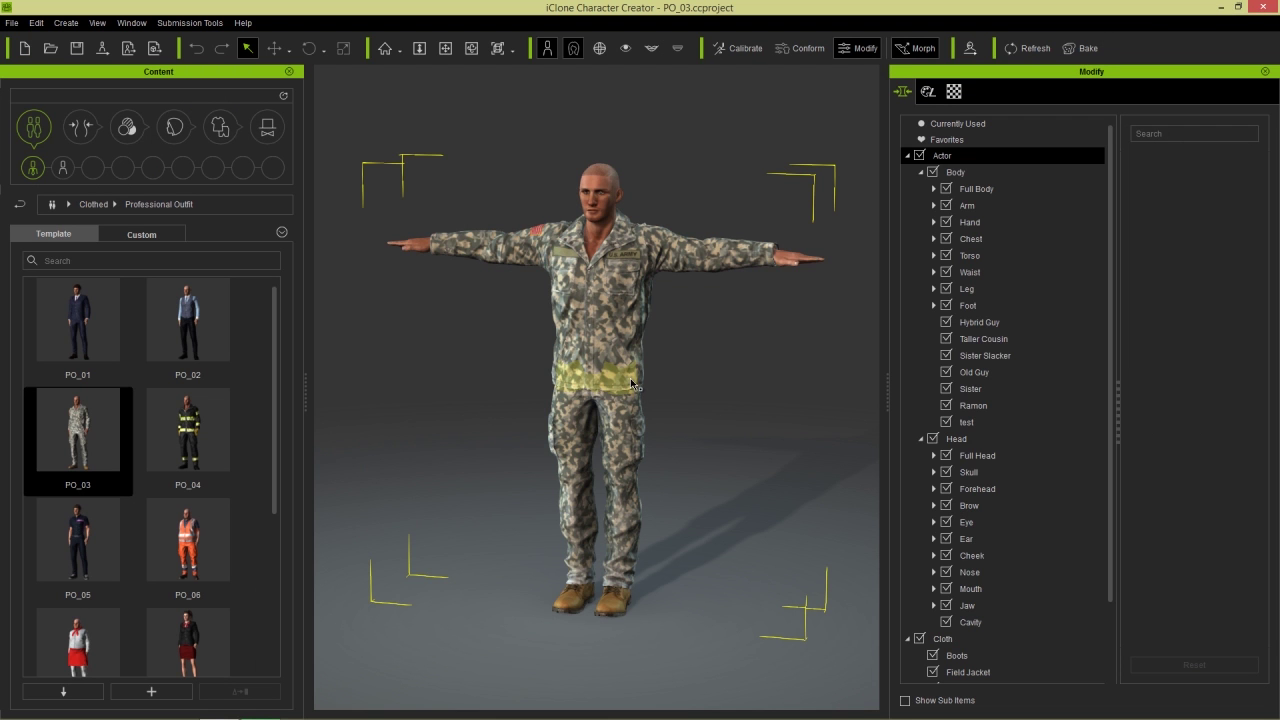
# Examine the camouflage field jacket on the PO_03 soldier character up close.
pyautogui.moveTo(676, 256); pyautogui.dragTo(620, 294, button='right')
pyautogui.moveTo(620, 294); pyautogui.dragTo(608, 322, button='middle')
pyautogui.scroll(3, 616, 419)
pyautogui.moveTo(652, 403); pyautogui.dragTo(730, 493, button='right')
pyautogui.scroll(5, 685, 436)
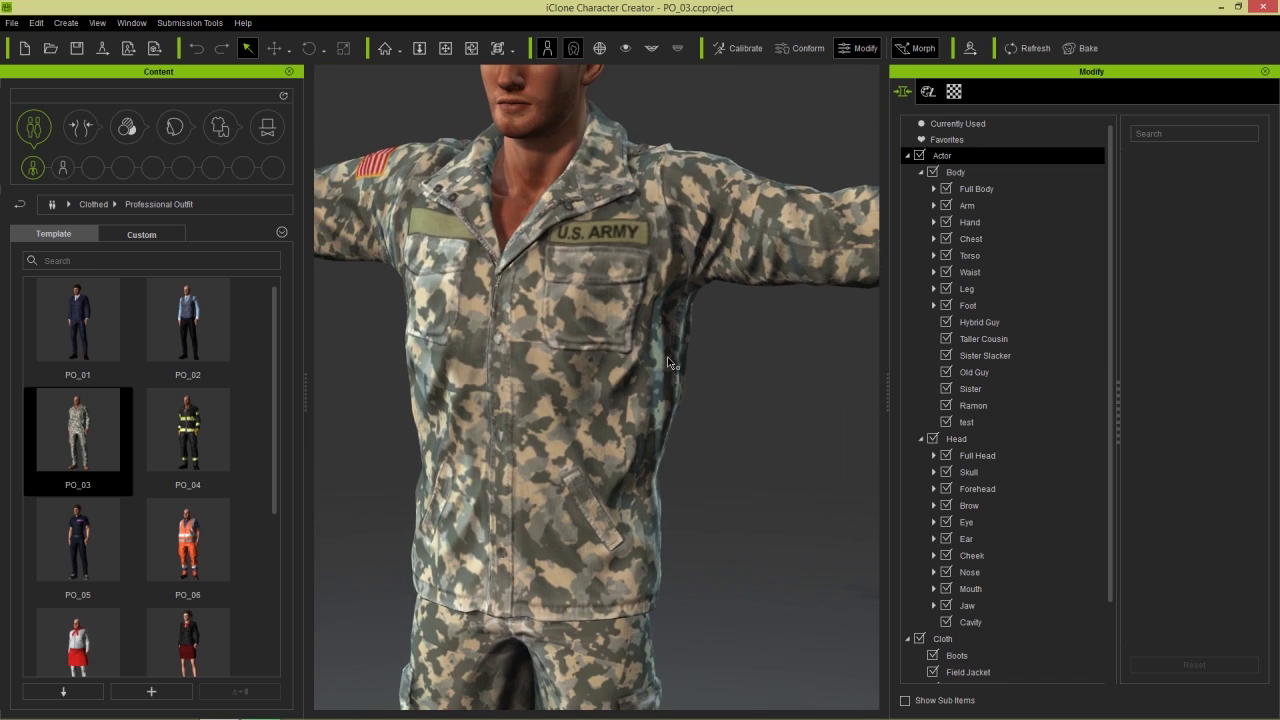
pyautogui.moveTo(687, 428); pyautogui.dragTo(688, 332, button='middle')
pyautogui.moveTo(718, 425); pyautogui.dragTo(652, 436, button='right')
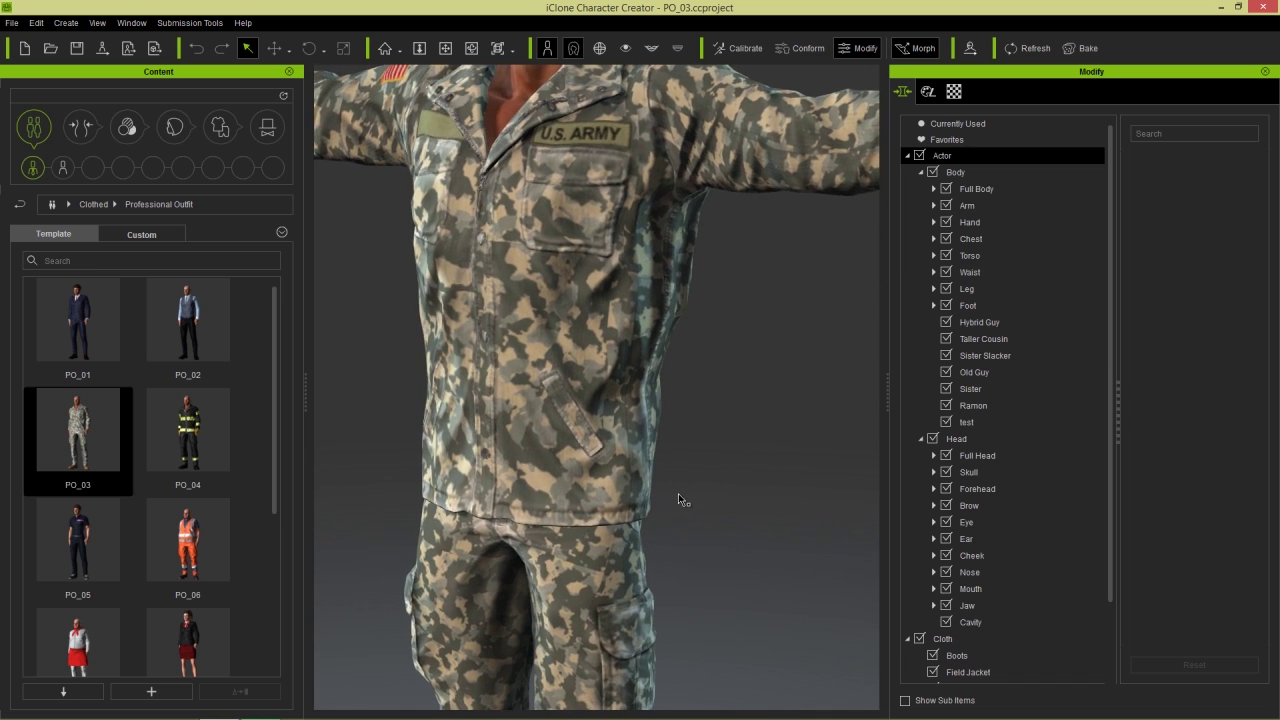
# Inspect the soldier's camouflage trousers and the cargo pocket on the leg.
pyautogui.scroll(8, 678, 493)
pyautogui.moveTo(651, 463); pyautogui.dragTo(587, 482, button='right')
pyautogui.moveTo(587, 482); pyautogui.dragTo(650, 266, button='middle')
pyautogui.moveTo(660, 409); pyautogui.dragTo(614, 216, button='middle')
pyautogui.moveTo(629, 318); pyautogui.dragTo(705, 375, button='middle')
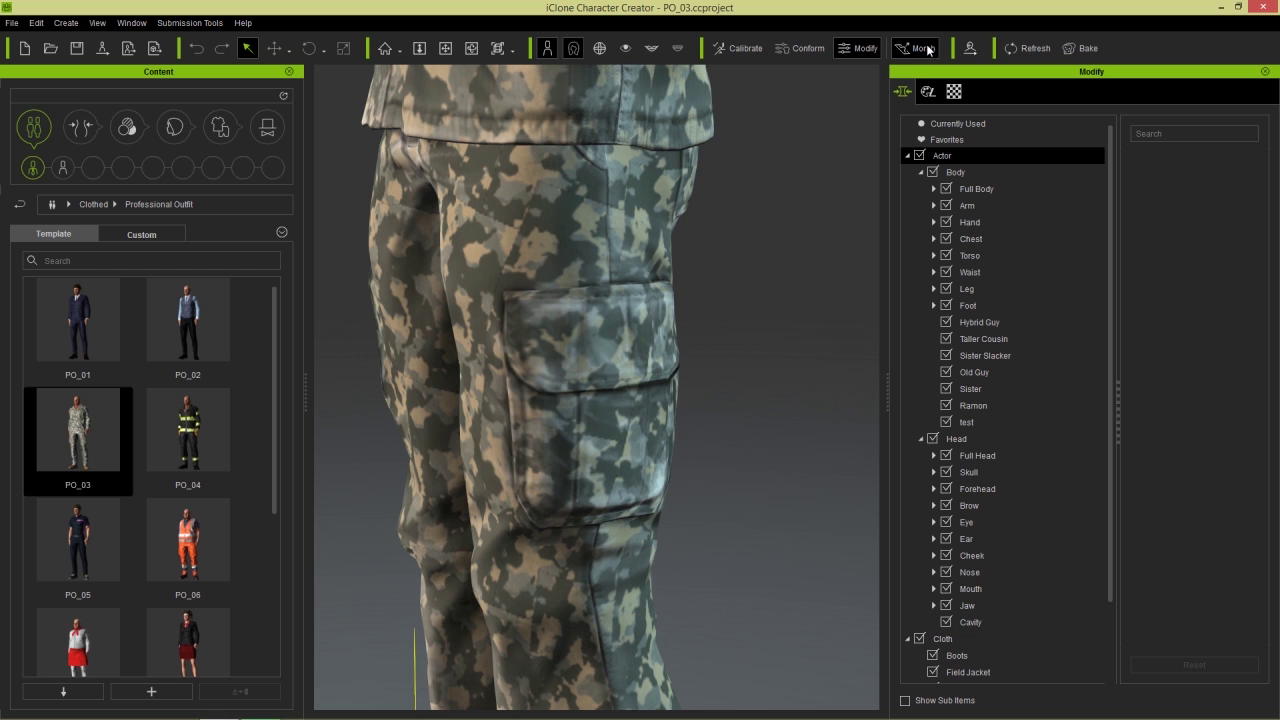
pyautogui.moveTo(786, 433); pyautogui.dragTo(803, 455, button='right')
pyautogui.moveTo(576, 599); pyautogui.dragTo(609, 343, button='middle')
# Examine the soldier's boots and trouser cuffs up close from the front and side.
pyautogui.scroll(-4, 609, 343)
pyautogui.moveTo(646, 526); pyautogui.dragTo(646, 400, button='middle')
pyautogui.scroll(1, 620, 557)
pyautogui.scroll(4, 620, 557)
pyautogui.moveTo(606, 598); pyautogui.dragTo(665, 449, button='middle')
pyautogui.scroll(1, 664, 451)
pyautogui.scroll(2, 655, 470)
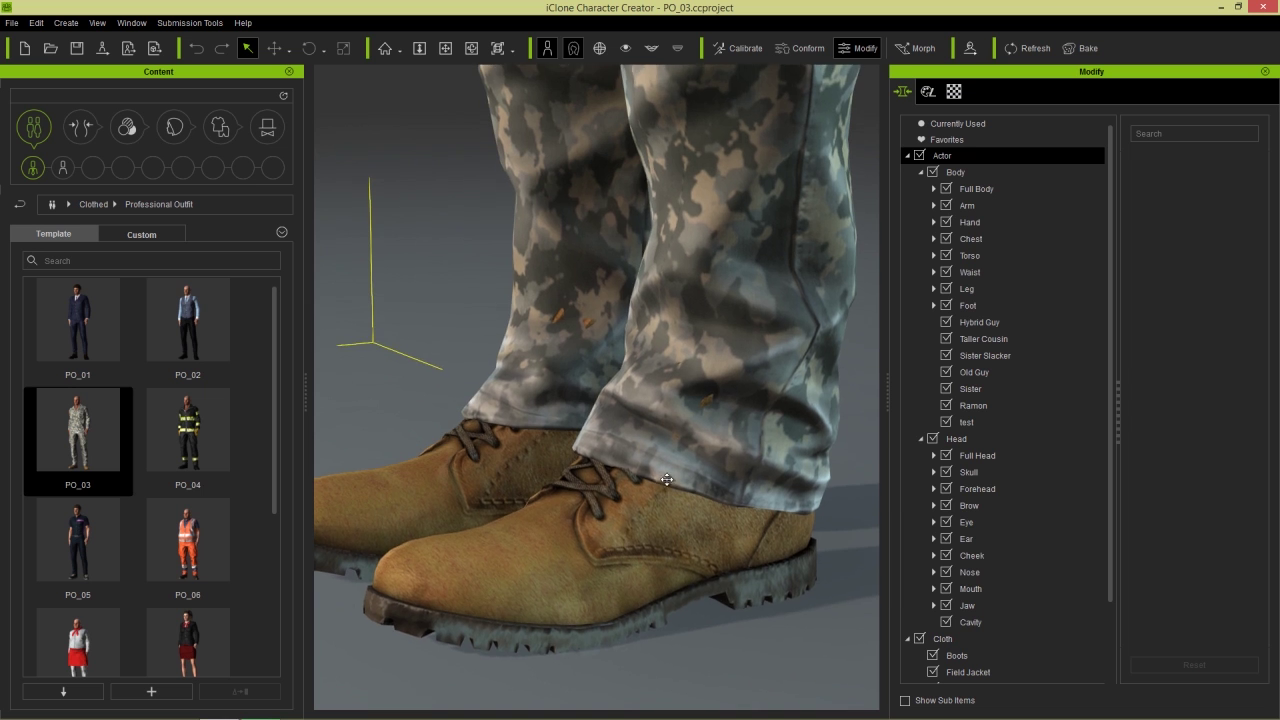
pyautogui.moveTo(362, 621); pyautogui.dragTo(317, 625, button='right')
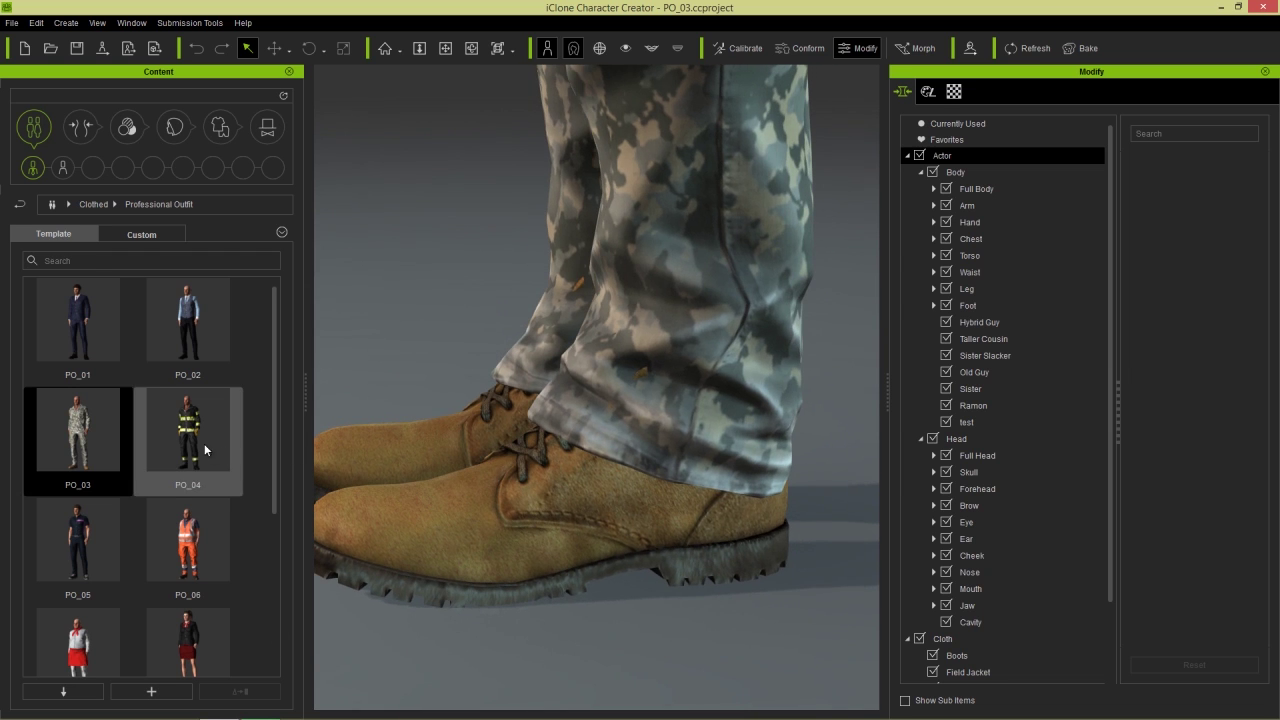
# Load the PO_04 firefighter character and inspect its jacket's reflective stripes and pockets up close.
pyautogui.doubleClick(200, 447)
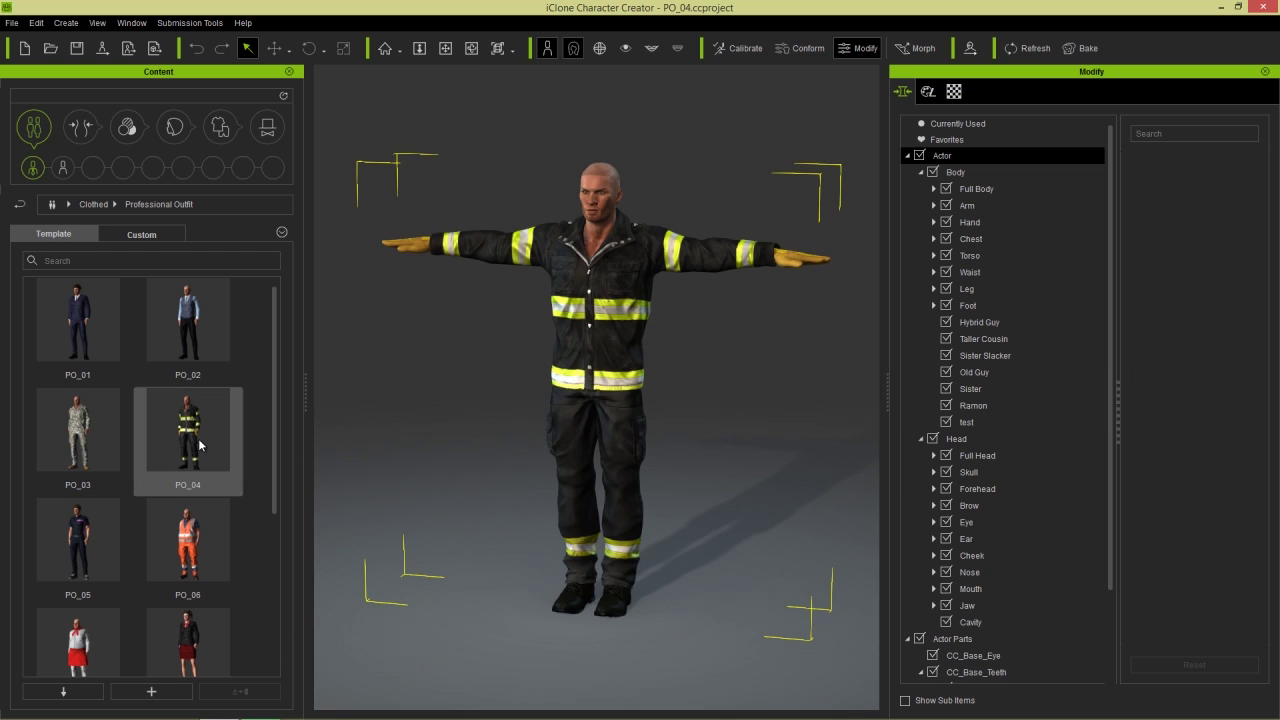
pyautogui.moveTo(762, 408); pyautogui.dragTo(511, 431, button='right')
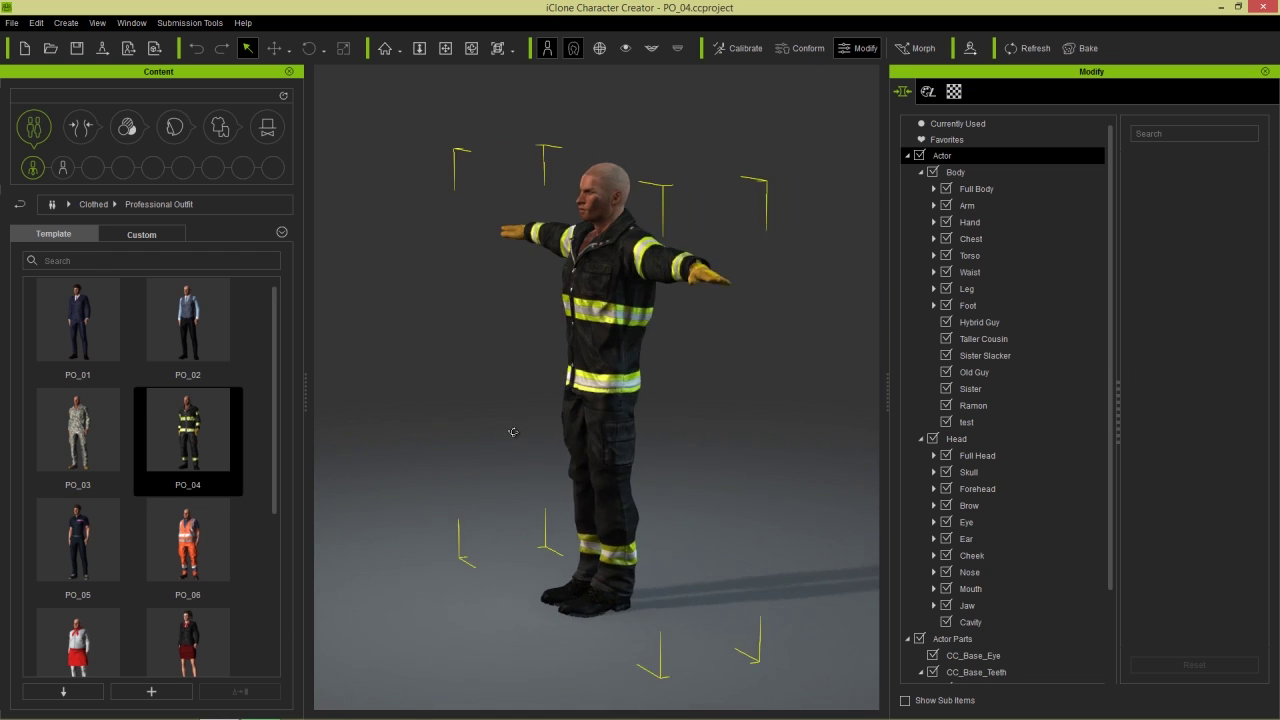
pyautogui.scroll(5, 669, 514)
pyautogui.moveTo(640, 251); pyautogui.dragTo(596, 454, button='middle')
pyautogui.moveTo(596, 454); pyautogui.dragTo(749, 420, button='right')
pyautogui.scroll(5, 680, 415)
pyautogui.scroll(3, 680, 415)
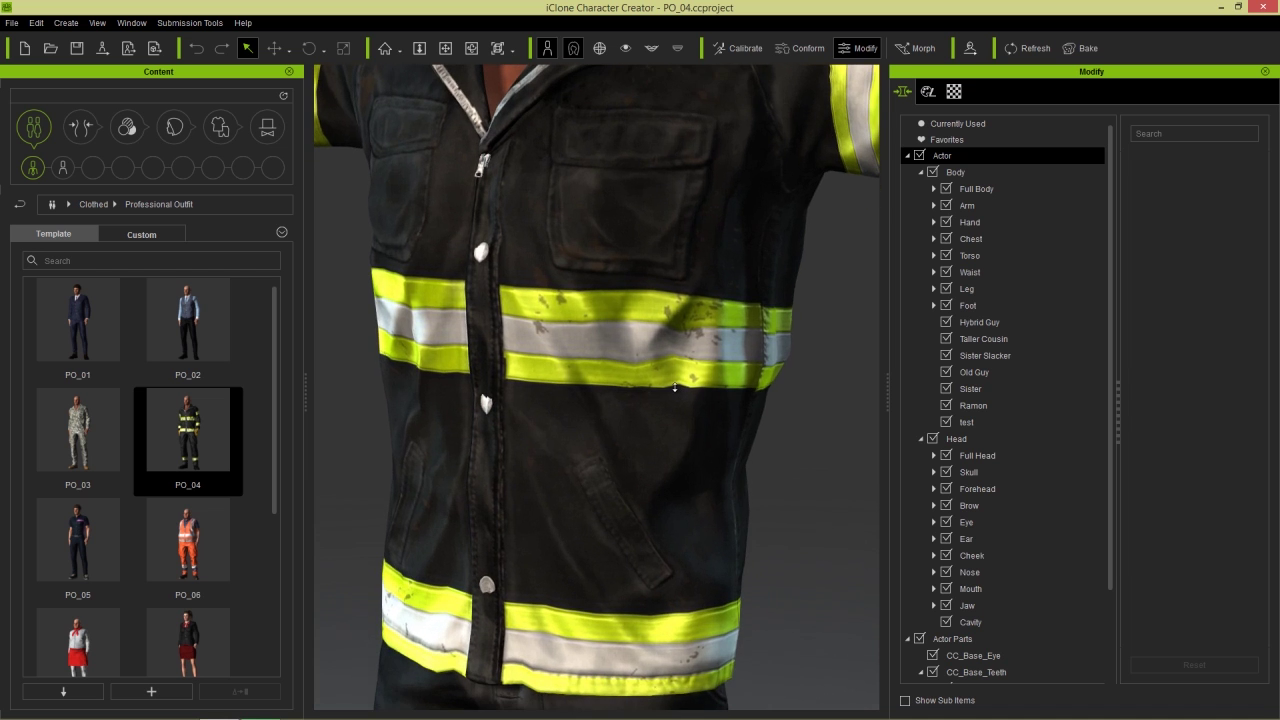
pyautogui.moveTo(690, 530); pyautogui.dragTo(620, 468, button='right')
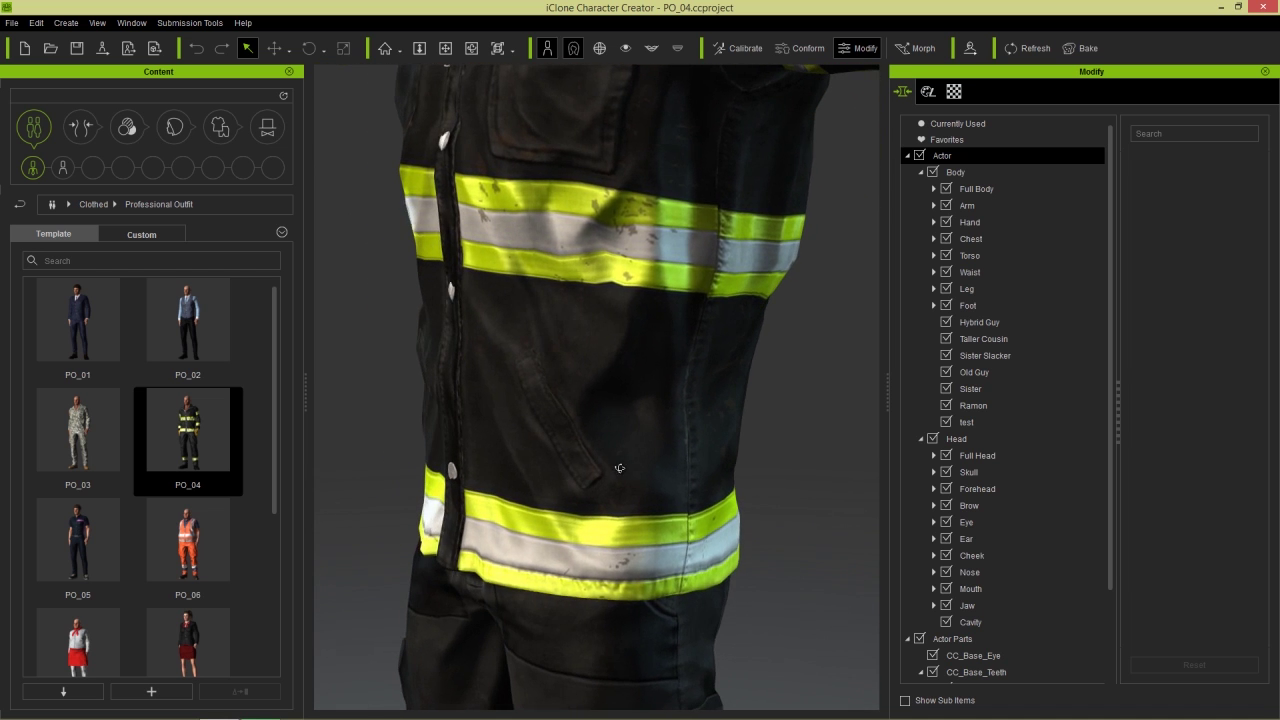
# Examine the firefighter's trousers and boots up close from several angles.
pyautogui.scroll(2, 660, 532)
pyautogui.moveTo(652, 583); pyautogui.dragTo(665, 246, button='middle')
pyautogui.moveTo(727, 595); pyautogui.dragTo(752, 375, button='middle')
pyautogui.moveTo(769, 388); pyautogui.dragTo(430, 450, button='right')
pyautogui.moveTo(550, 568); pyautogui.dragTo(600, 230, button='middle')
pyautogui.moveTo(600, 634); pyautogui.dragTo(594, 440, button='middle')
pyautogui.moveTo(594, 520); pyautogui.dragTo(866, 602, button='right')
pyautogui.moveTo(520, 562); pyautogui.dragTo(737, 589, button='right')
pyautogui.moveTo(440, 530); pyautogui.dragTo(610, 544, button='right')
# Inspect the firefighter's complete outfit from the front.
pyautogui.moveTo(634, 354); pyautogui.dragTo(640, 366, button='middle')
pyautogui.moveTo(640, 366); pyautogui.dragTo(660, 466, button='right')
pyautogui.moveTo(645, 338); pyautogui.dragTo(618, 538, button='middle')
pyautogui.scroll(-3, 605, 240)
pyautogui.moveTo(603, 234); pyautogui.dragTo(617, 316, button='middle')
pyautogui.moveTo(617, 316); pyautogui.dragTo(540, 328, button='right')
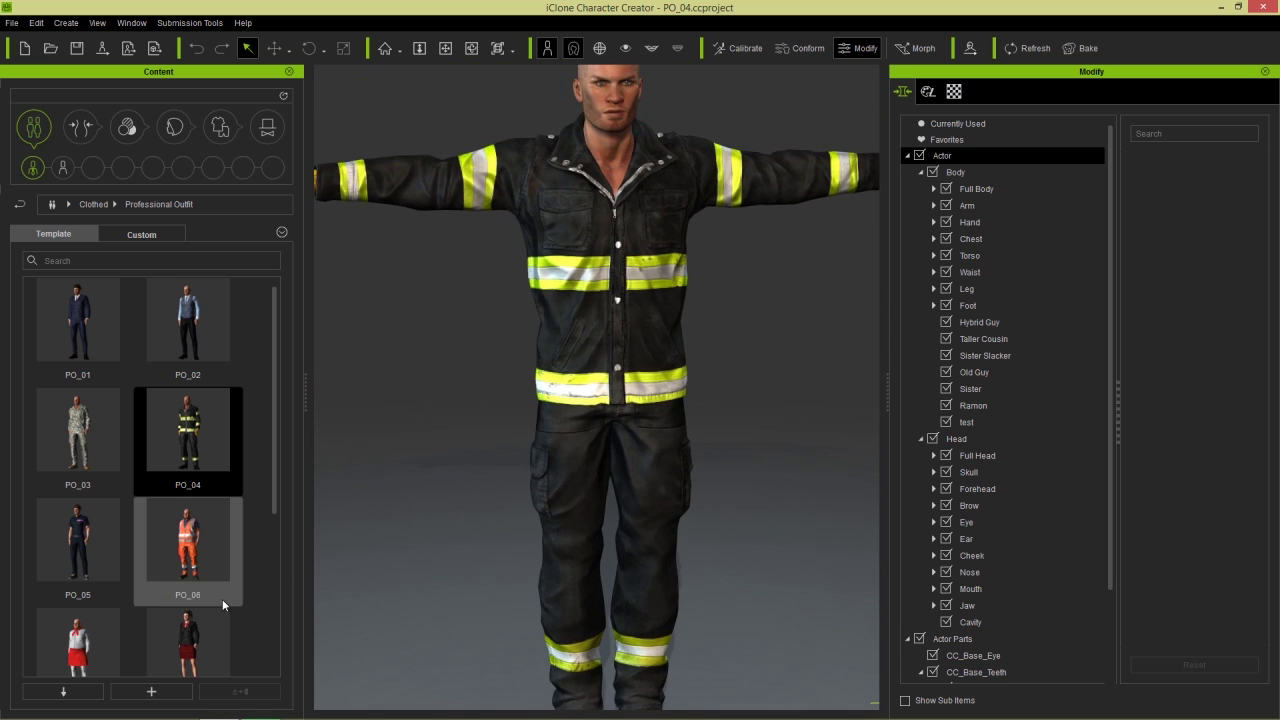
# Load the PO_06 road worker character and inspect its orange safety vest up close.
pyautogui.doubleClick(198, 543)
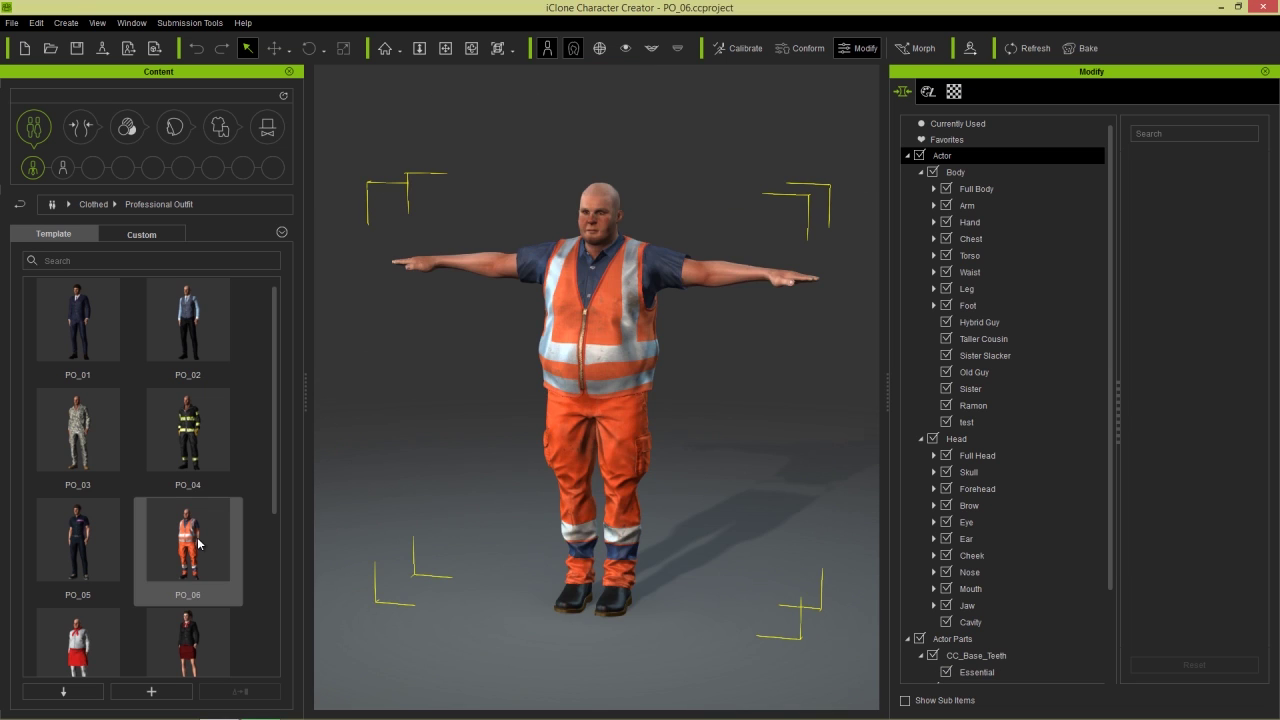
pyautogui.moveTo(762, 386); pyautogui.dragTo(616, 435, button='right')
pyautogui.scroll(5, 616, 435)
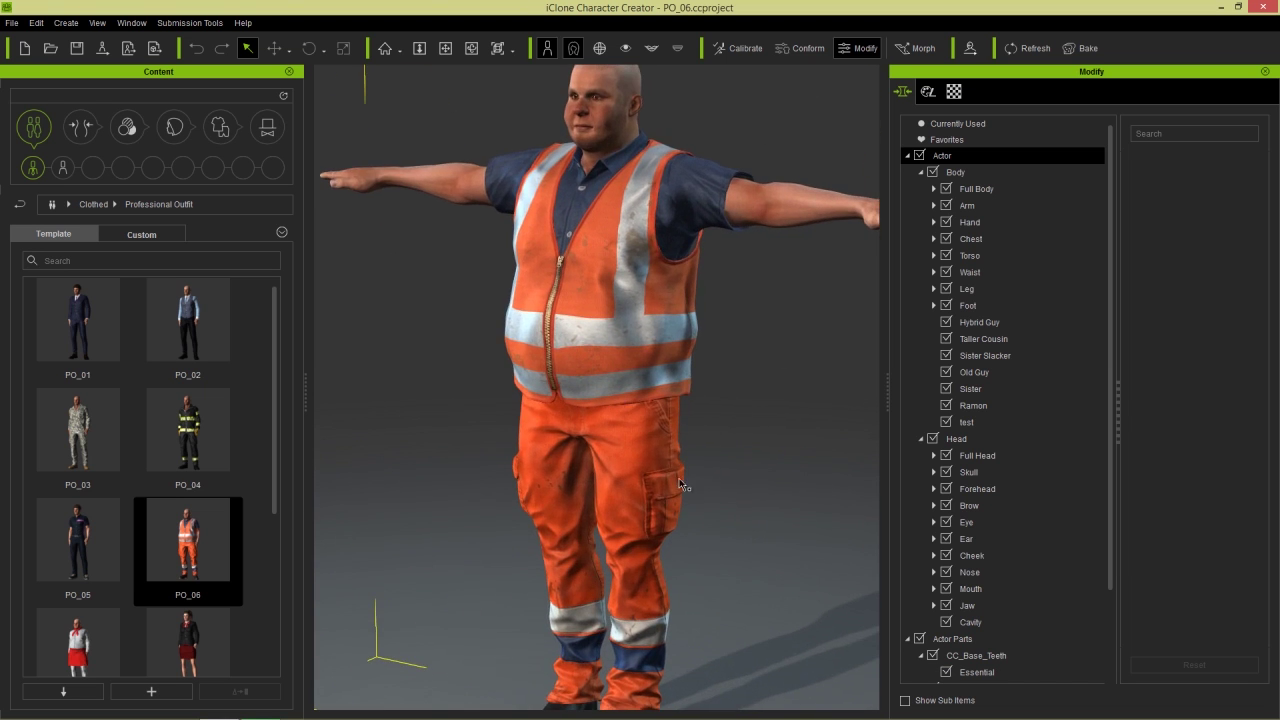
pyautogui.moveTo(592, 389); pyautogui.dragTo(591, 477, button='middle')
pyautogui.moveTo(591, 477); pyautogui.dragTo(564, 557, button='right')
pyautogui.moveTo(564, 557); pyautogui.dragTo(632, 427, button='middle')
pyautogui.scroll(-5, 632, 428)
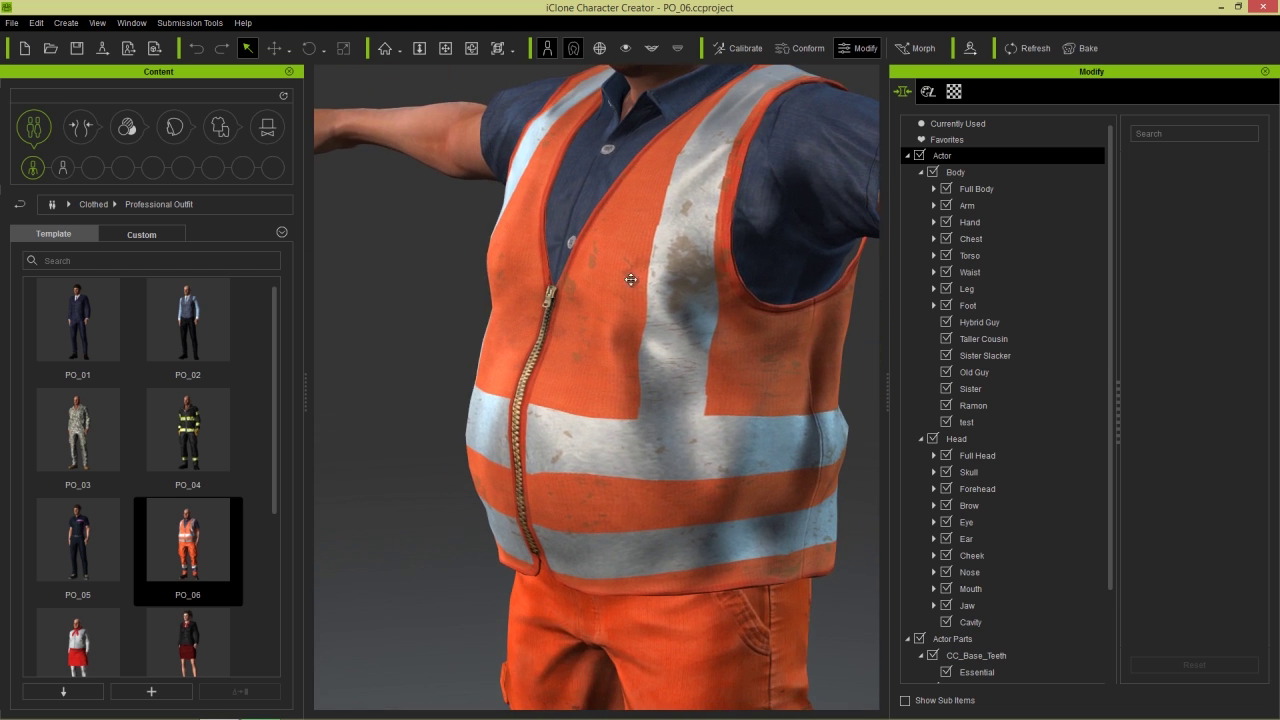
# Examine the worker's vest, shirt and cargo trousers together from the front and at an angle.
pyautogui.moveTo(644, 420); pyautogui.dragTo(904, 421, button='right')
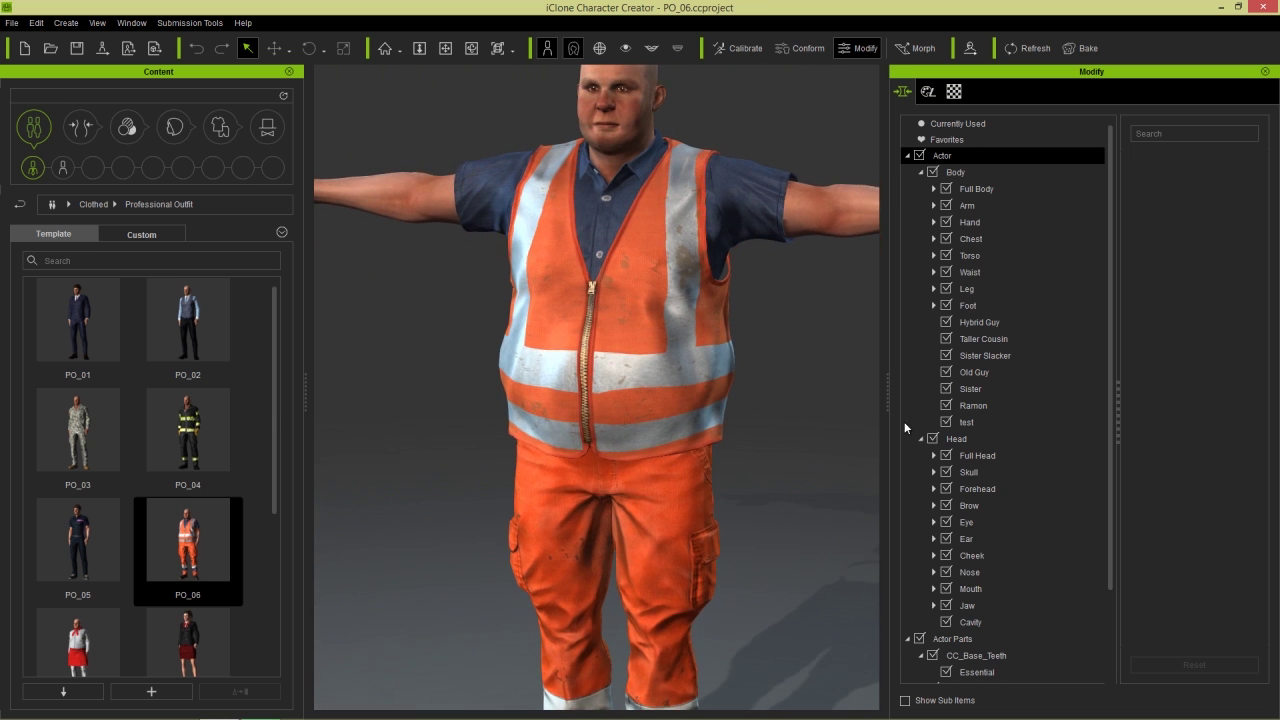
pyautogui.moveTo(492, 435); pyautogui.dragTo(399, 432, button='right')
pyautogui.moveTo(636, 345); pyautogui.dragTo(643, 399, button='right')
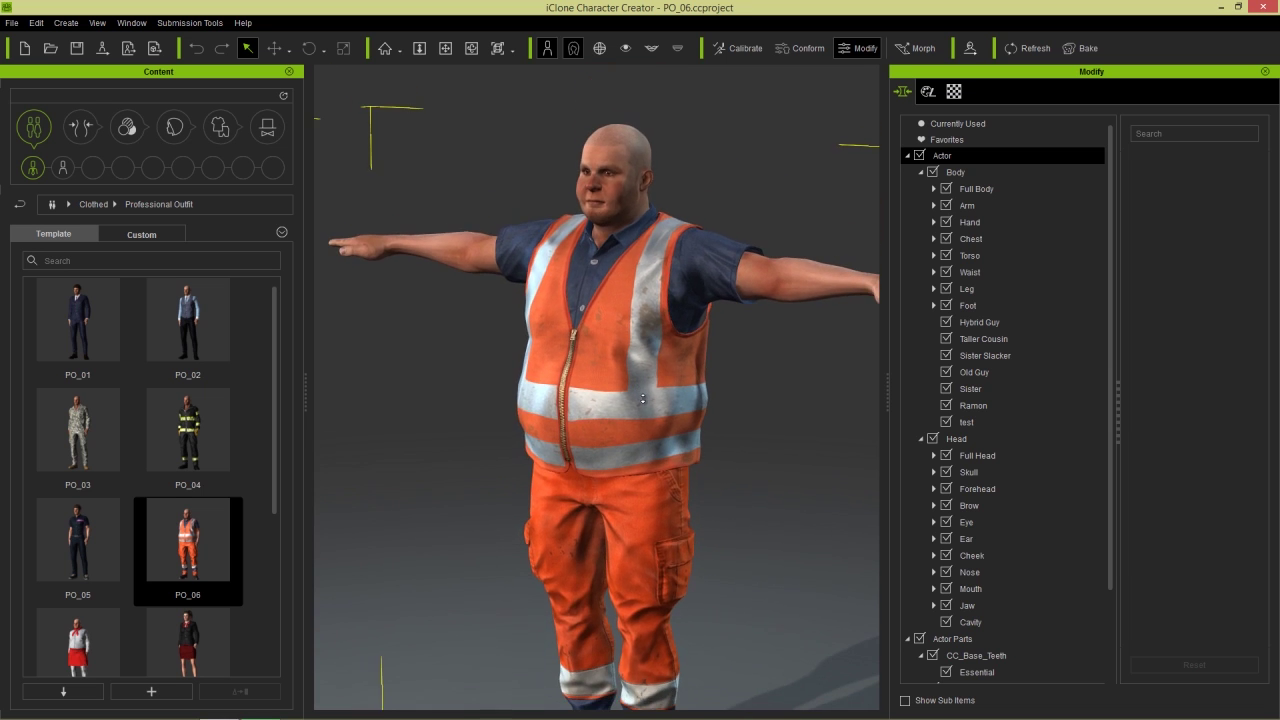
pyautogui.moveTo(646, 434); pyautogui.dragTo(637, 360, button='middle')
pyautogui.moveTo(735, 391); pyautogui.dragTo(694, 371, button='right')
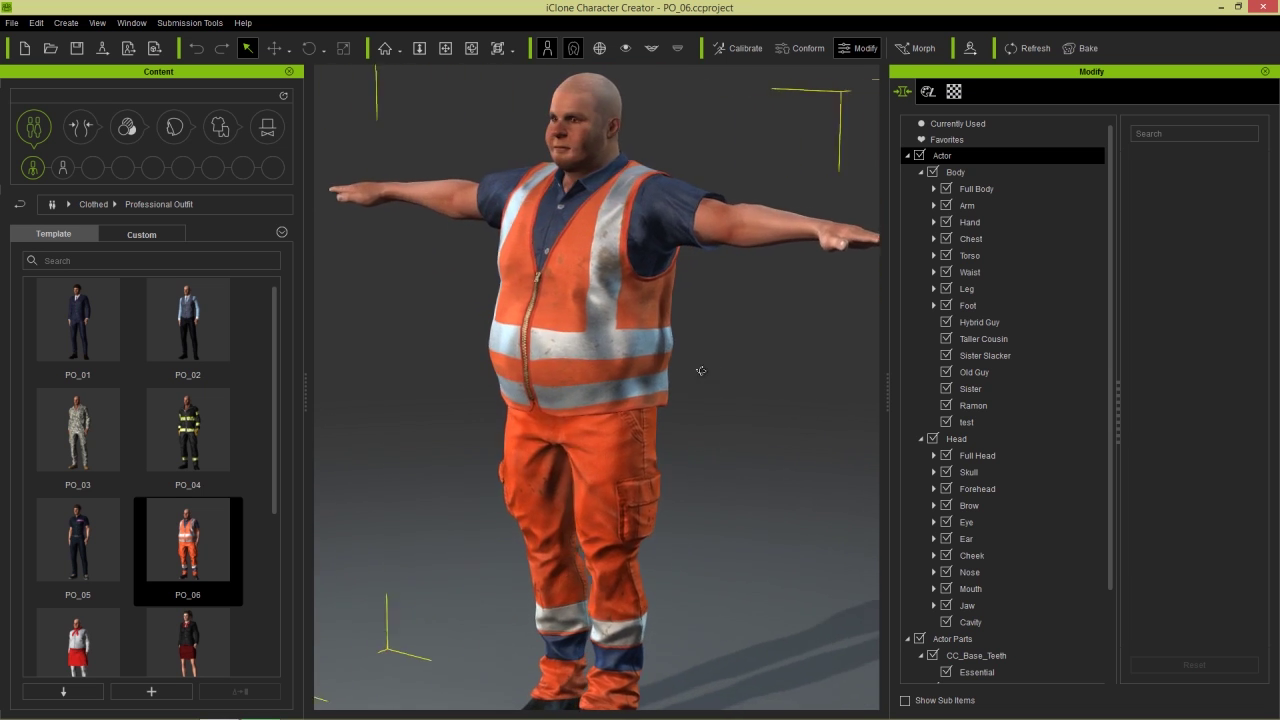
pyautogui.scroll(2, 694, 371)
pyautogui.moveTo(700, 371); pyautogui.dragTo(712, 343, button='right')
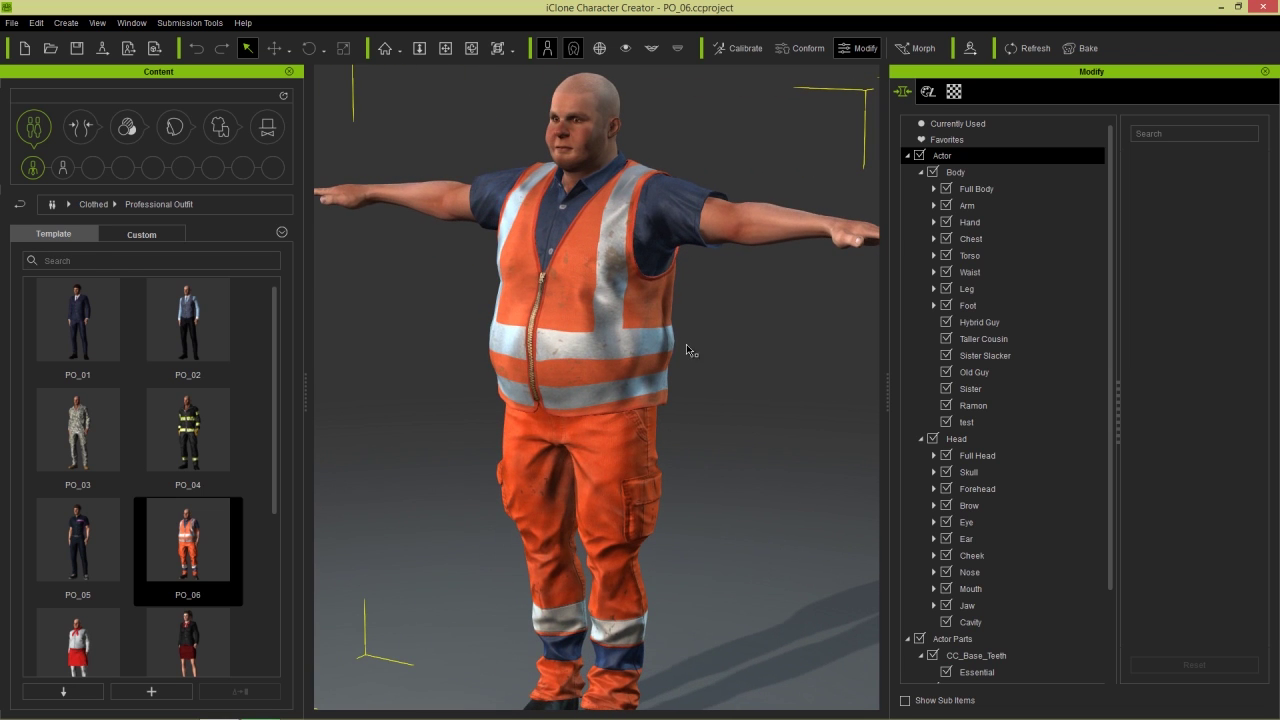
# Apply the Strong Male full body morph to the PO_06 worker and check how the outfit fits from another angle.
pyautogui.click(82, 130)
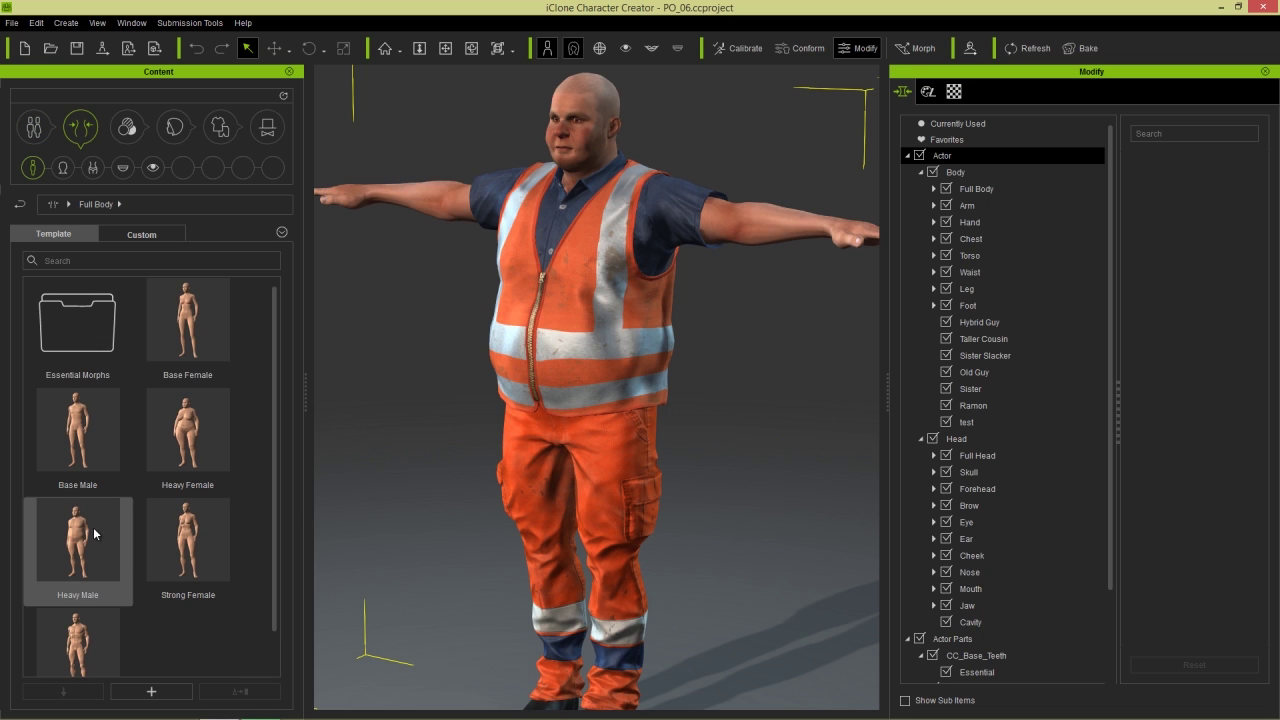
pyautogui.moveTo(277, 517); pyautogui.dragTo(272, 567)
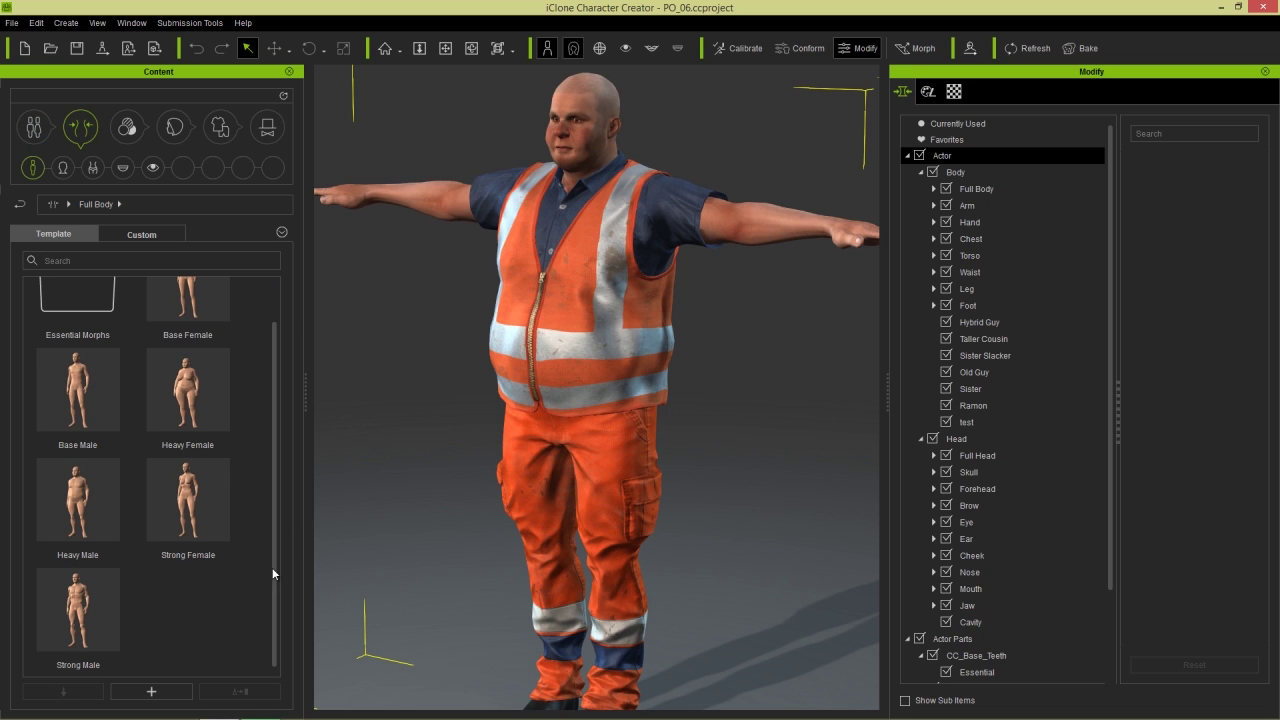
pyautogui.doubleClick(89, 572)
pyautogui.moveTo(656, 155); pyautogui.dragTo(680, 300, button='middle')
pyautogui.moveTo(540, 437); pyautogui.dragTo(812, 360, button='right')
pyautogui.moveTo(629, 395); pyautogui.dragTo(687, 352, button='right')
# Give the worker the Side parted hair from the Hottest Hairstyles collection and view it from the opposite angle.
pyautogui.click(175, 128)
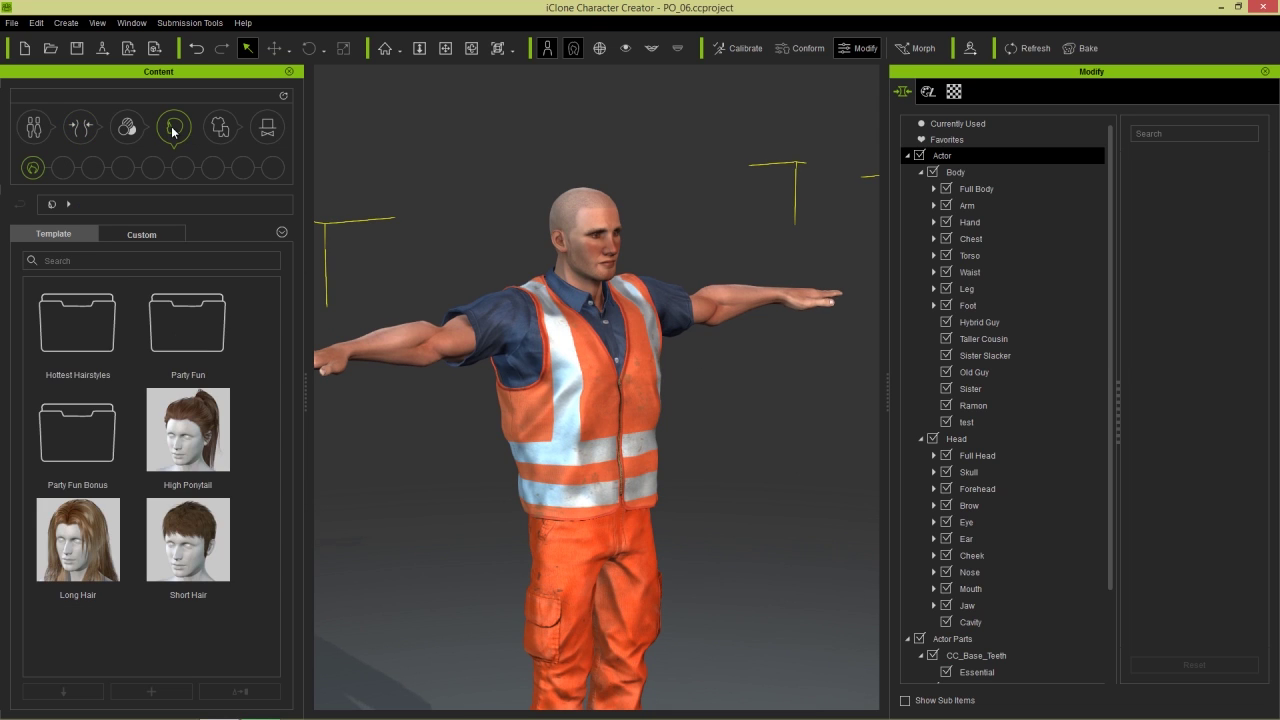
pyautogui.doubleClick(85, 338)
pyautogui.doubleClick(197, 558)
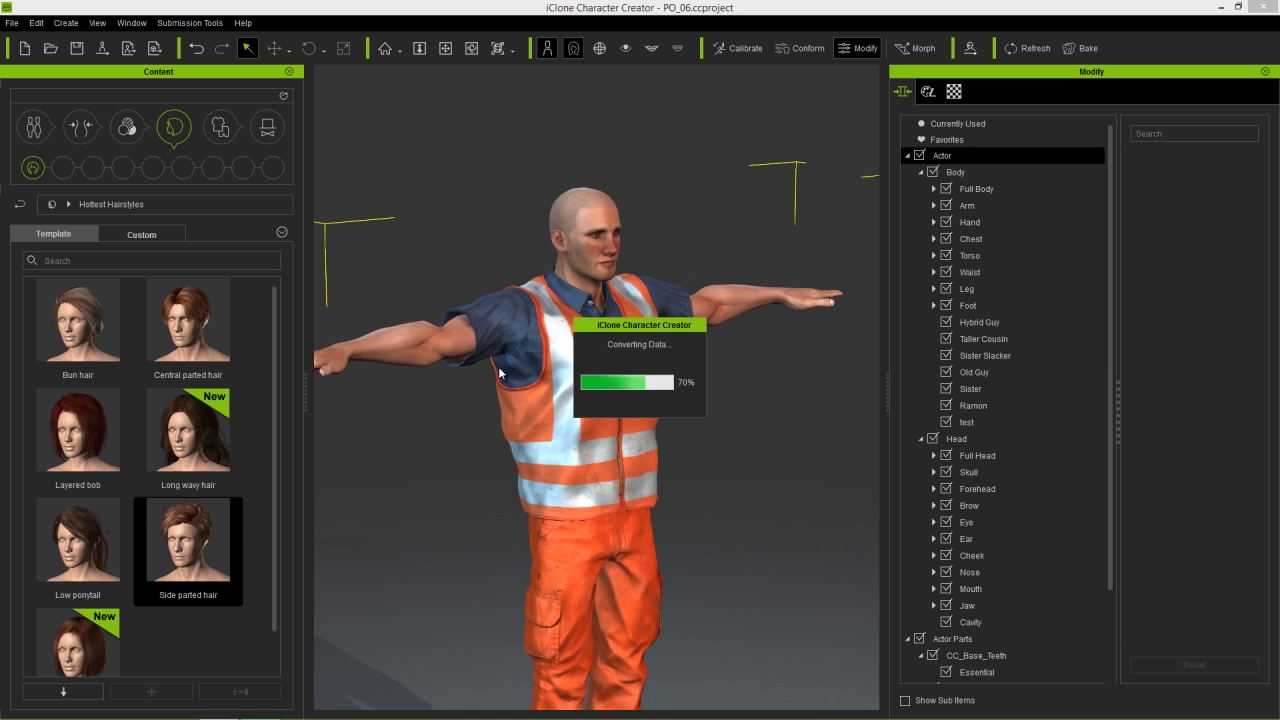
pyautogui.moveTo(669, 379); pyautogui.dragTo(365, 470, button='right')
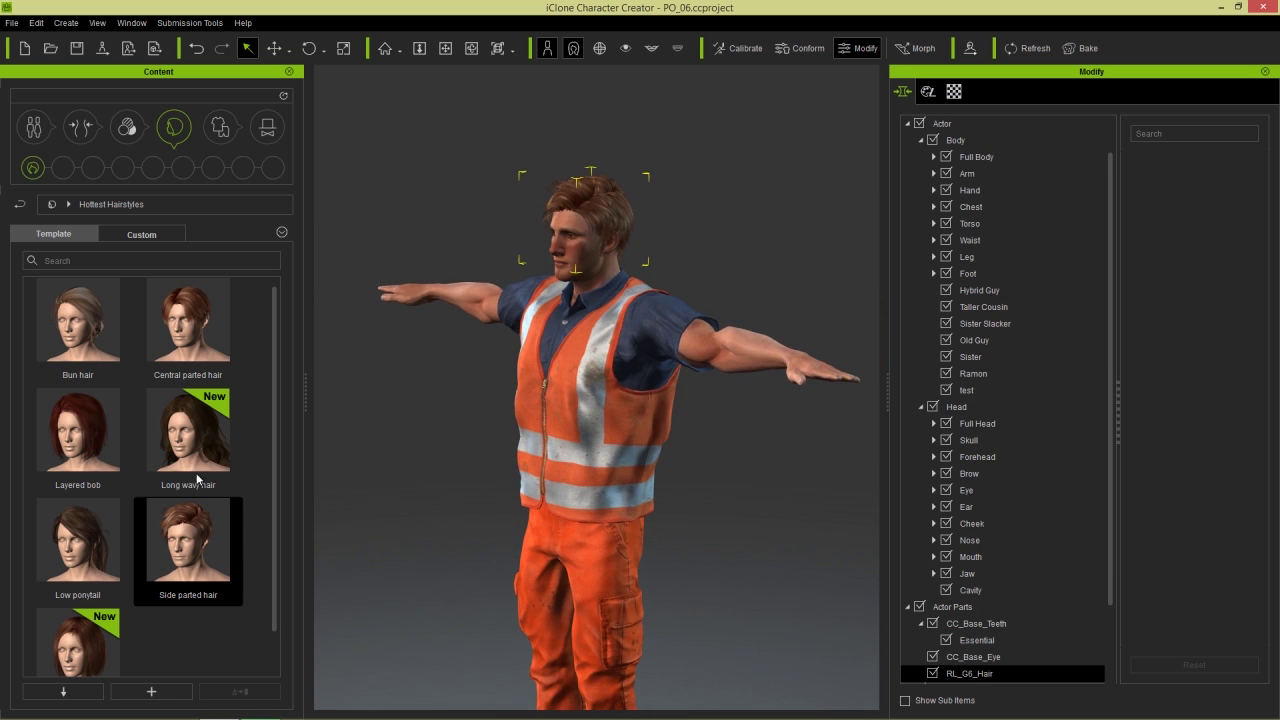
# Load the PO_07 chef character without saving the current project and inspect its shirt, scarf and apron.
pyautogui.click(35, 128)
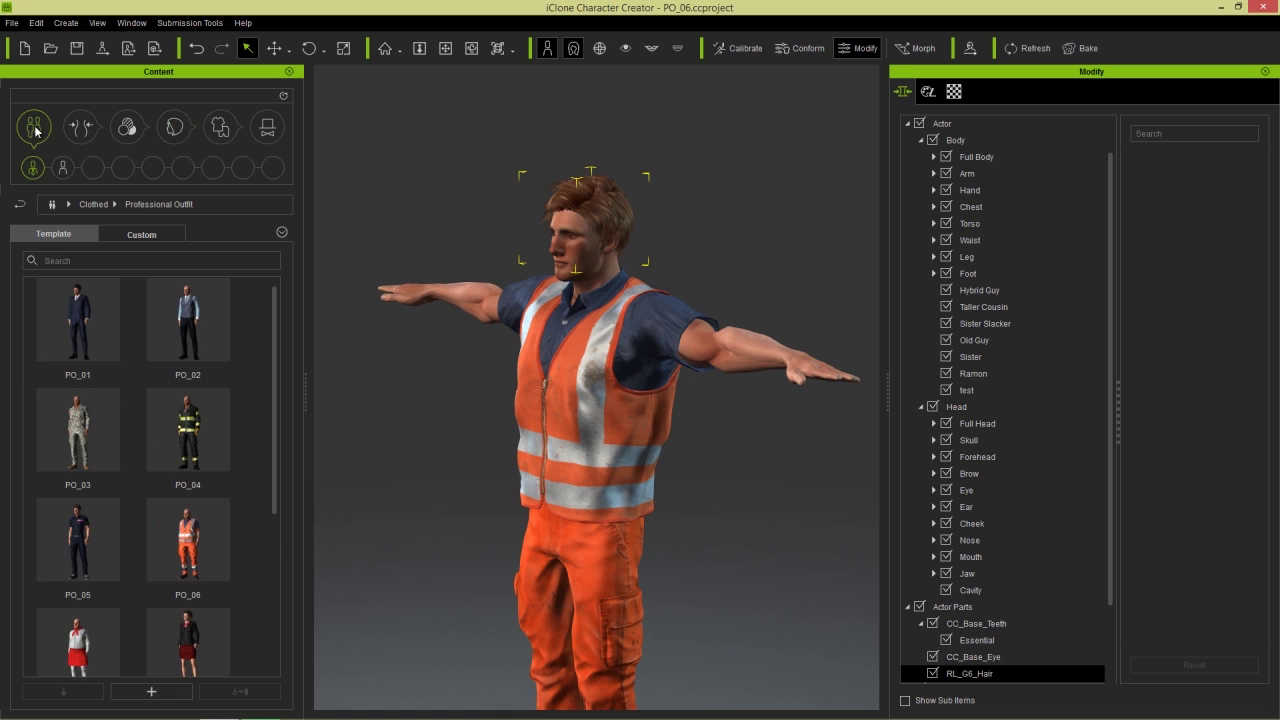
pyautogui.doubleClick(100, 635)
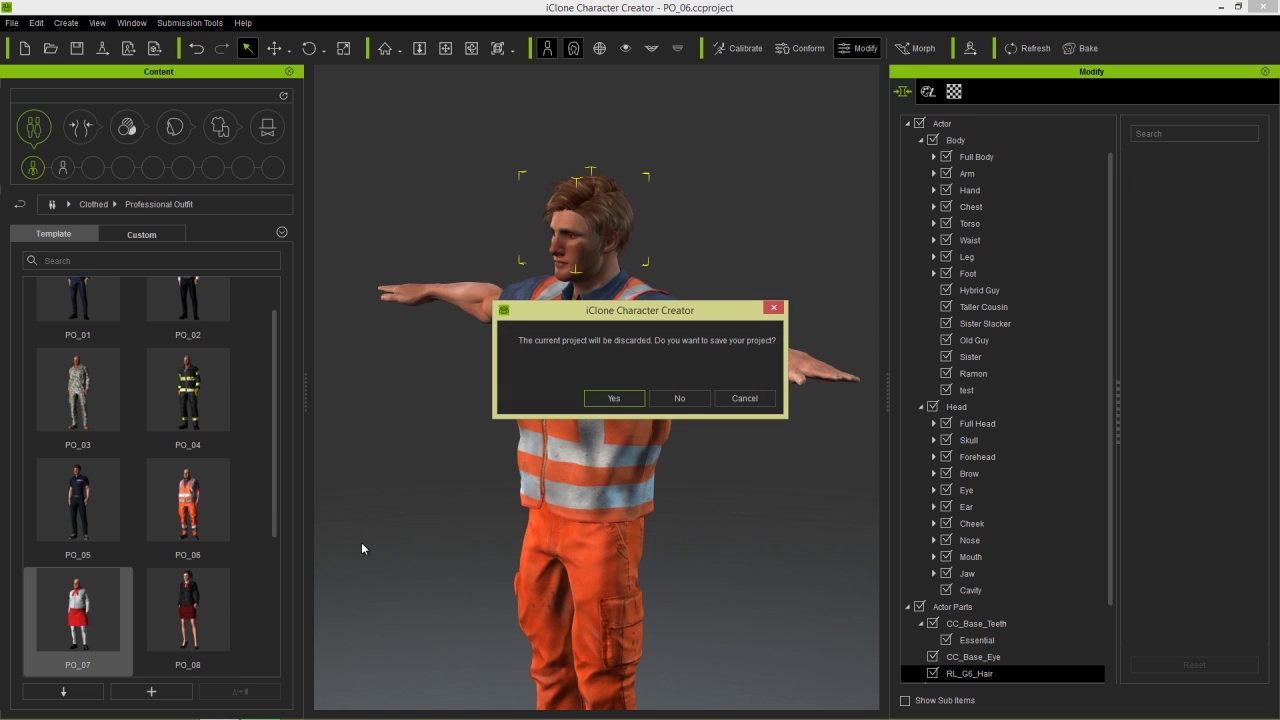
pyautogui.click(690, 396)
pyautogui.moveTo(826, 374); pyautogui.dragTo(546, 430, button='right')
pyautogui.moveTo(614, 394); pyautogui.dragTo(620, 449, button='middle')
pyautogui.moveTo(620, 449); pyautogui.dragTo(329, 233, button='right')
pyautogui.scroll(3, 627, 368)
# Apply the Thin Female body morph from Essential Morphs to the chef and view the fit from the front.
pyautogui.click(86, 128)
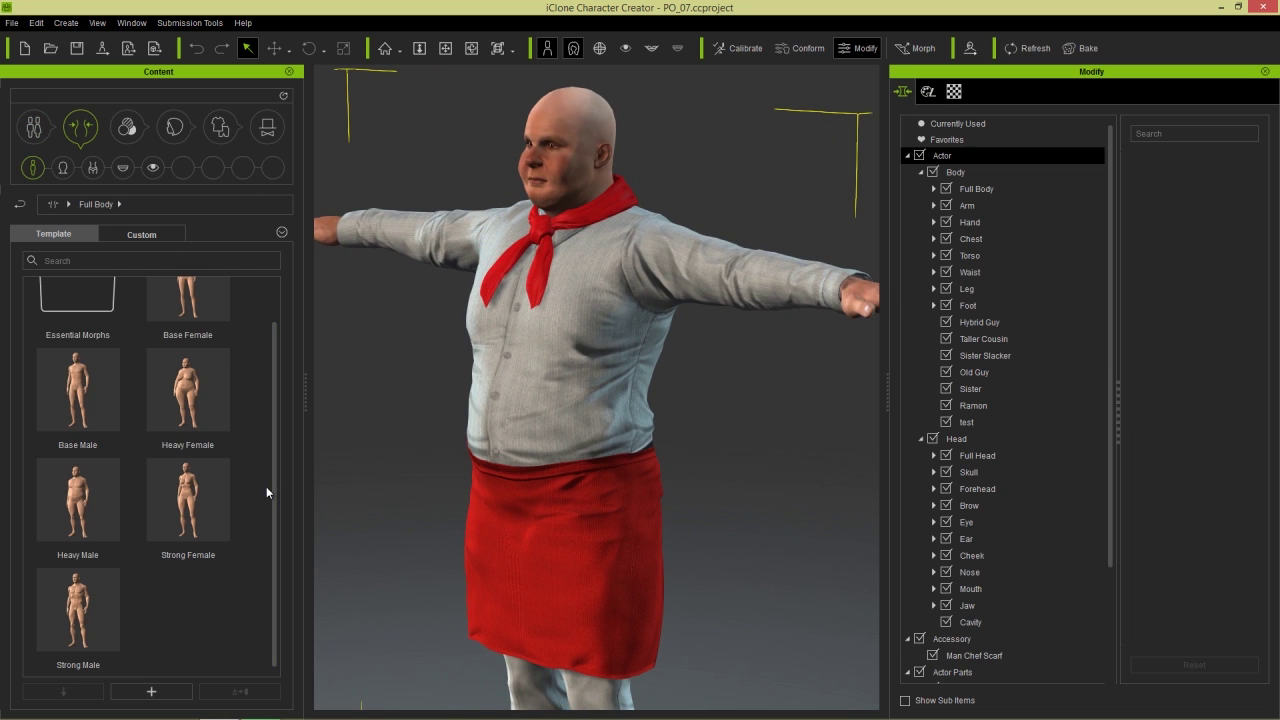
pyautogui.scroll(2, 266, 486)
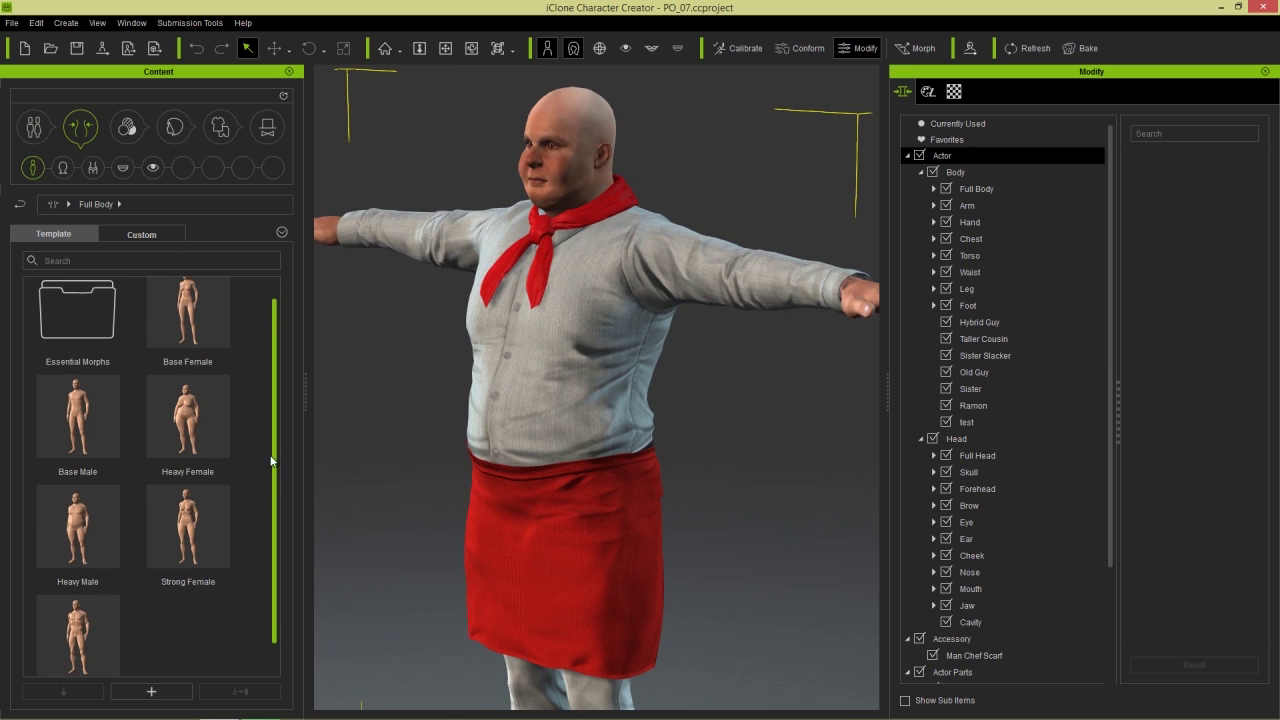
pyautogui.doubleClick(94, 321)
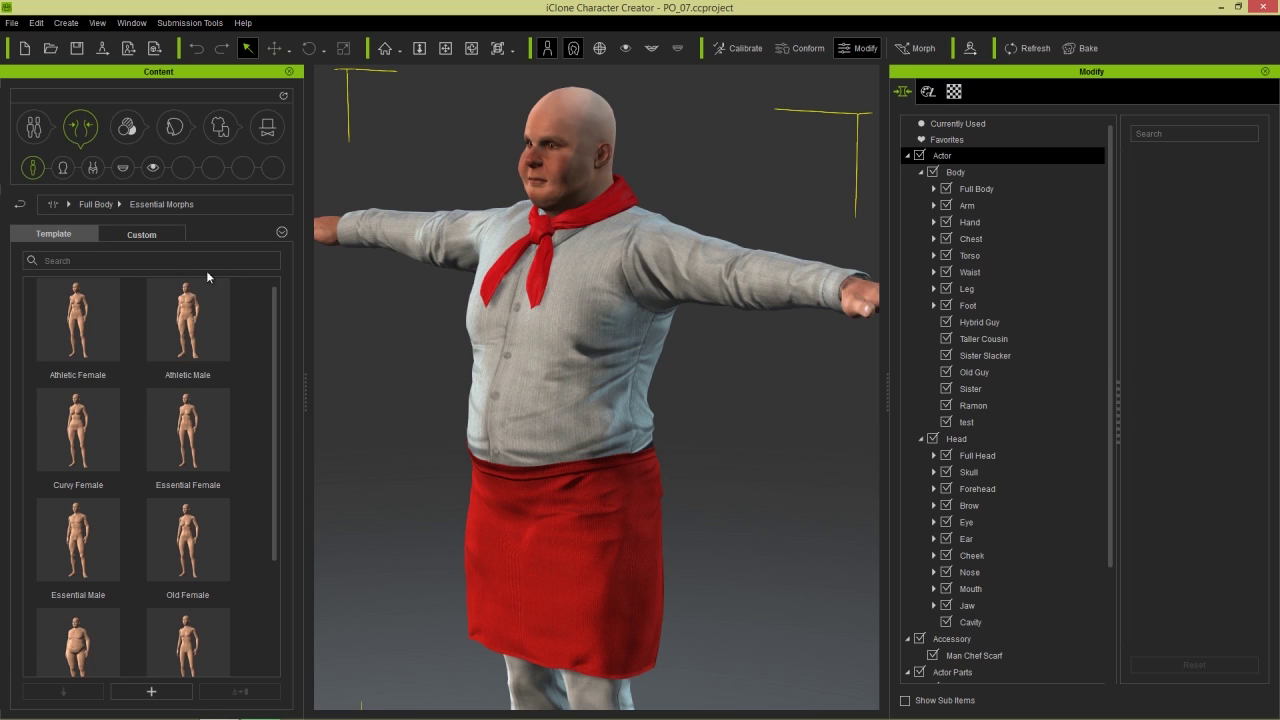
pyautogui.moveTo(275, 349); pyautogui.dragTo(260, 473)
pyautogui.doubleClick(189, 497)
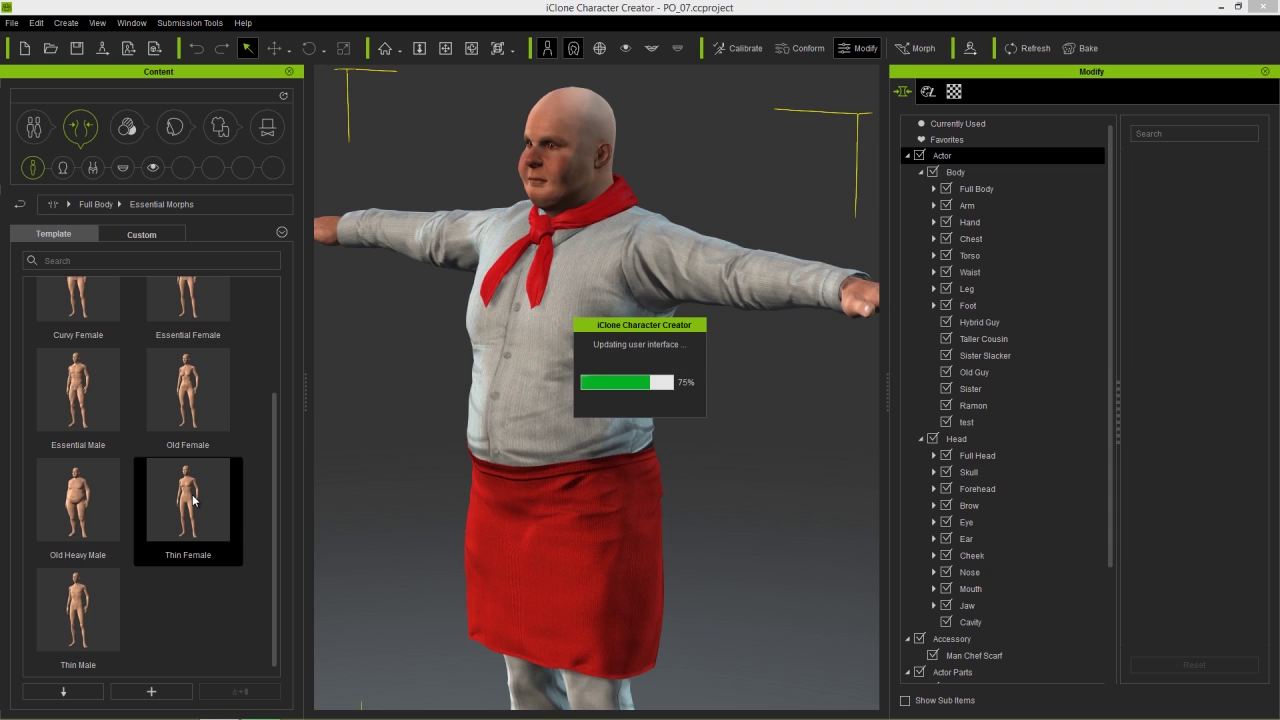
pyautogui.moveTo(477, 361); pyautogui.dragTo(582, 320, button='right')
pyautogui.moveTo(578, 323); pyautogui.dragTo(579, 355, button='middle')
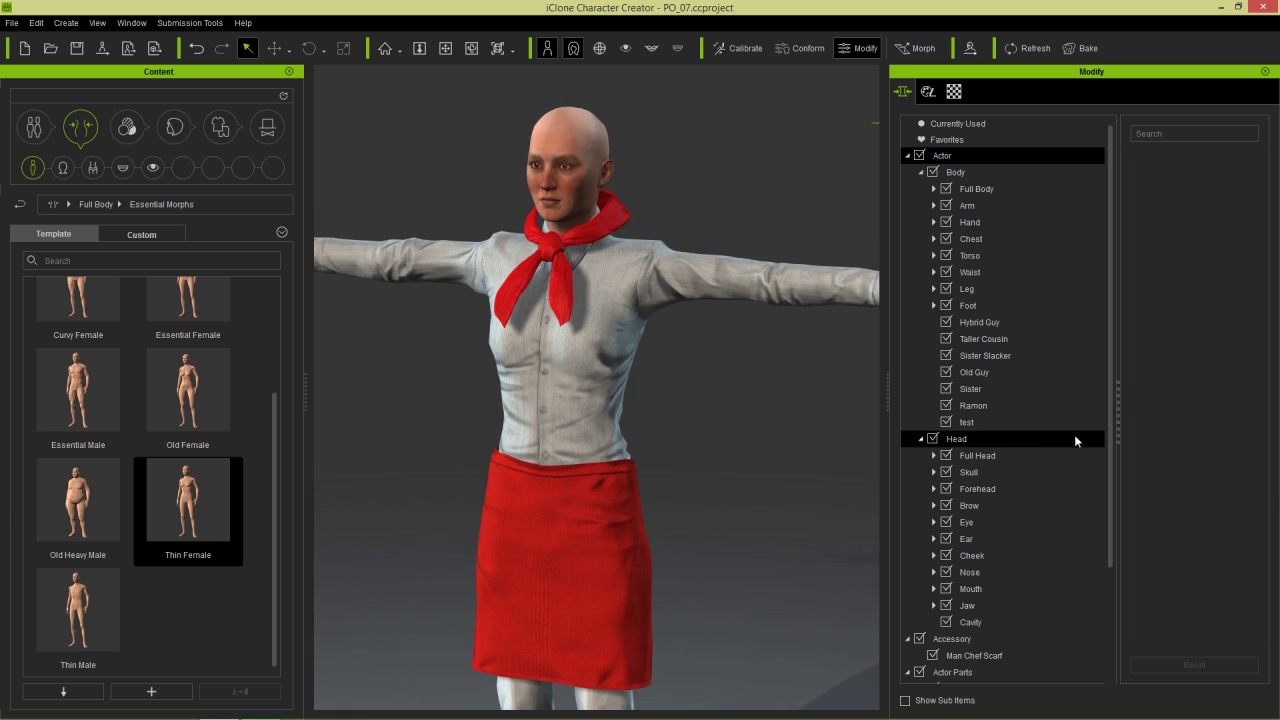
# Scale the Man Chef Scarf down and lower it to fit the chef's slimmer neck.
pyautogui.click(981, 654)
pyautogui.press('r')
pyautogui.moveTo(563, 186); pyautogui.dragTo(487, 218)
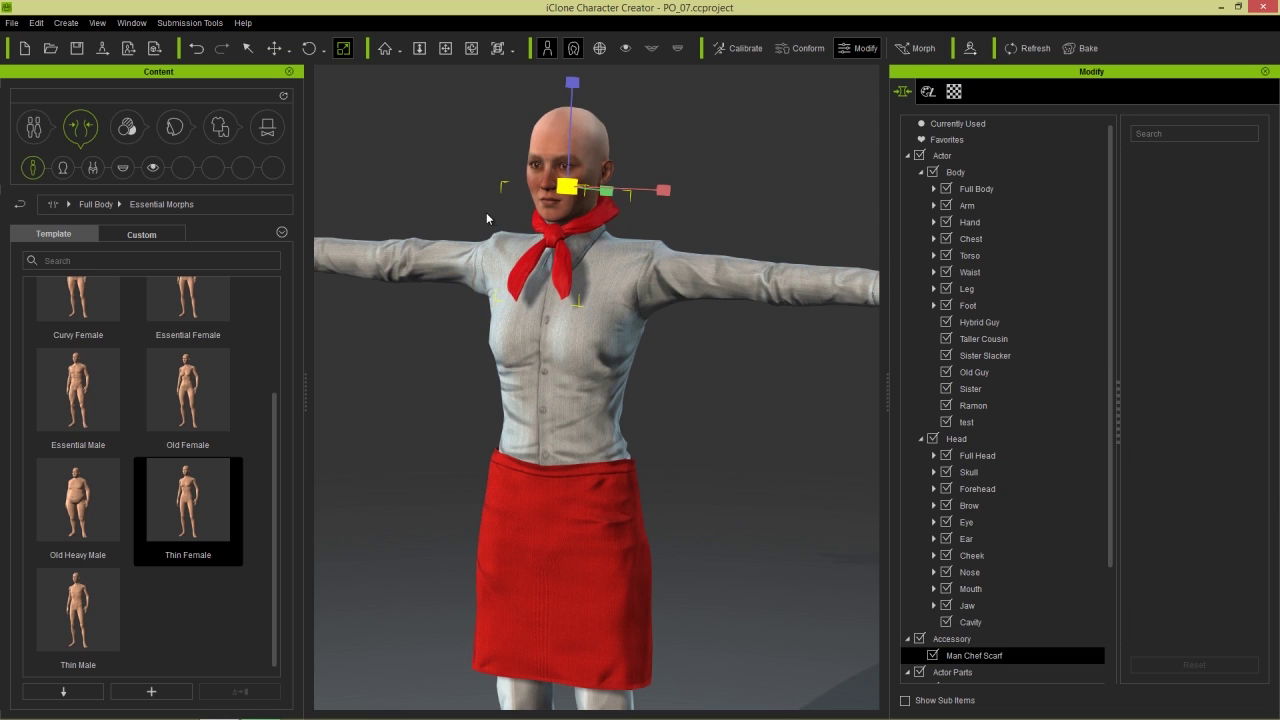
pyautogui.press('w')
pyautogui.moveTo(571, 86); pyautogui.dragTo(566, 108)
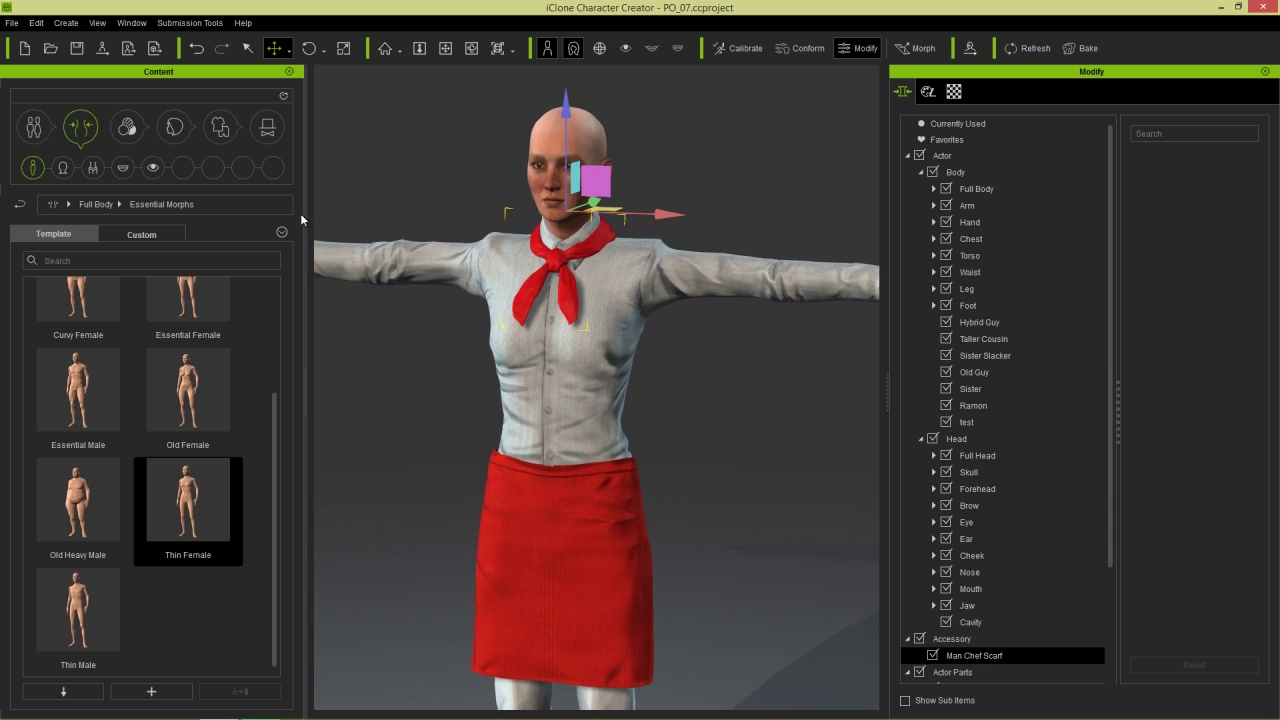
# Give the chef the Low ponytail hair from the Hottest Hairstyles collection.
pyautogui.click(174, 126)
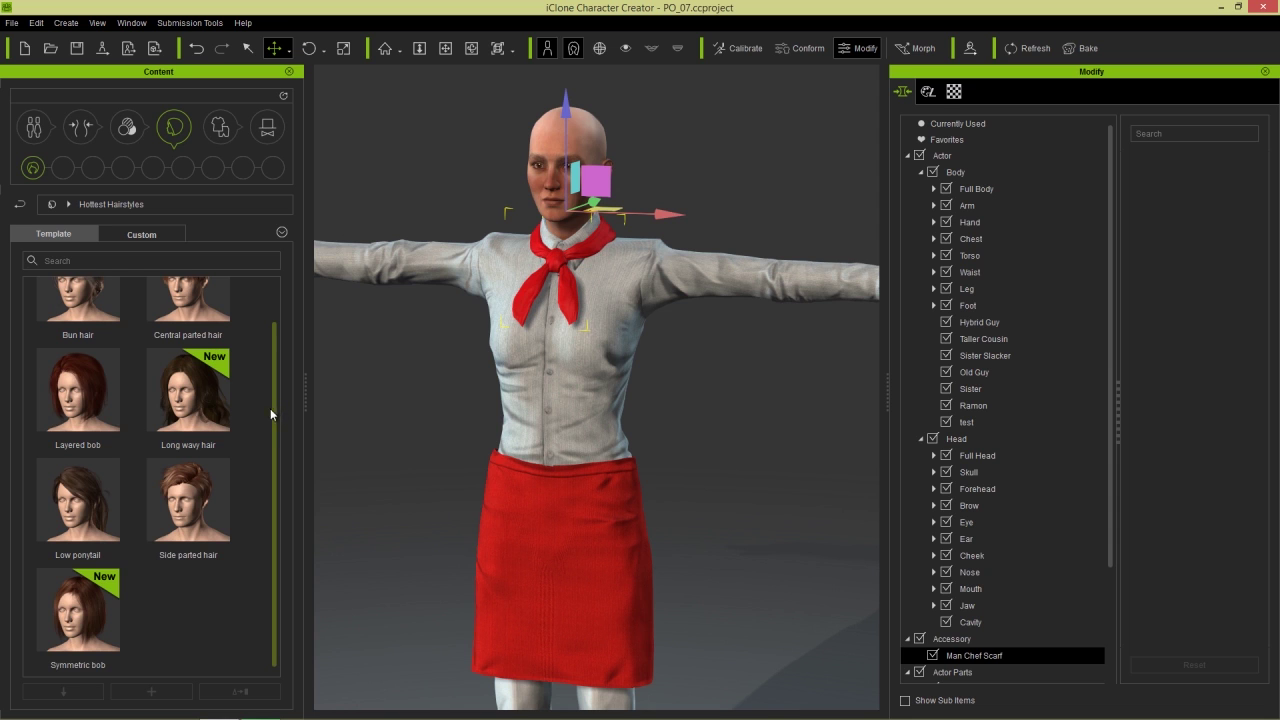
pyautogui.scroll(1, 270, 408)
pyautogui.doubleClick(86, 548)
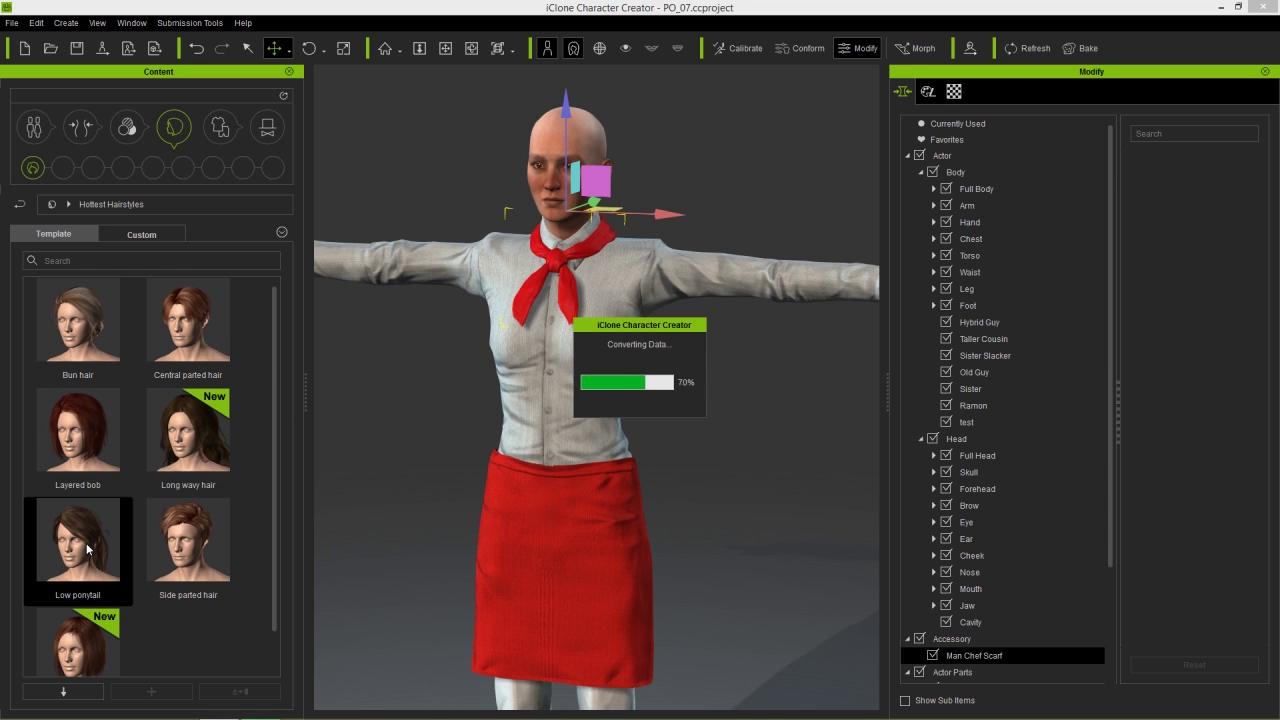
pyautogui.moveTo(616, 284); pyautogui.dragTo(455, 478, button='right')
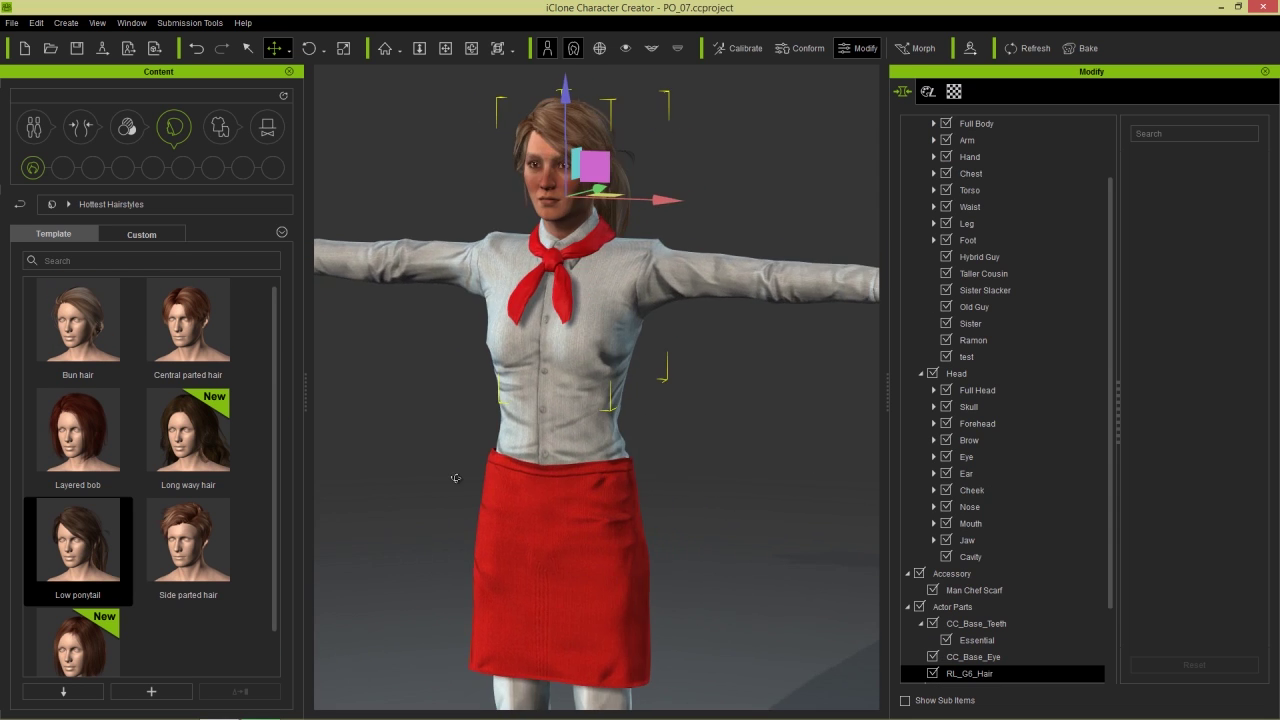
# Browse the Professional Outfit folders of socks, gloves, aprons and neckties among the Others clothing.
pyautogui.click(221, 128)
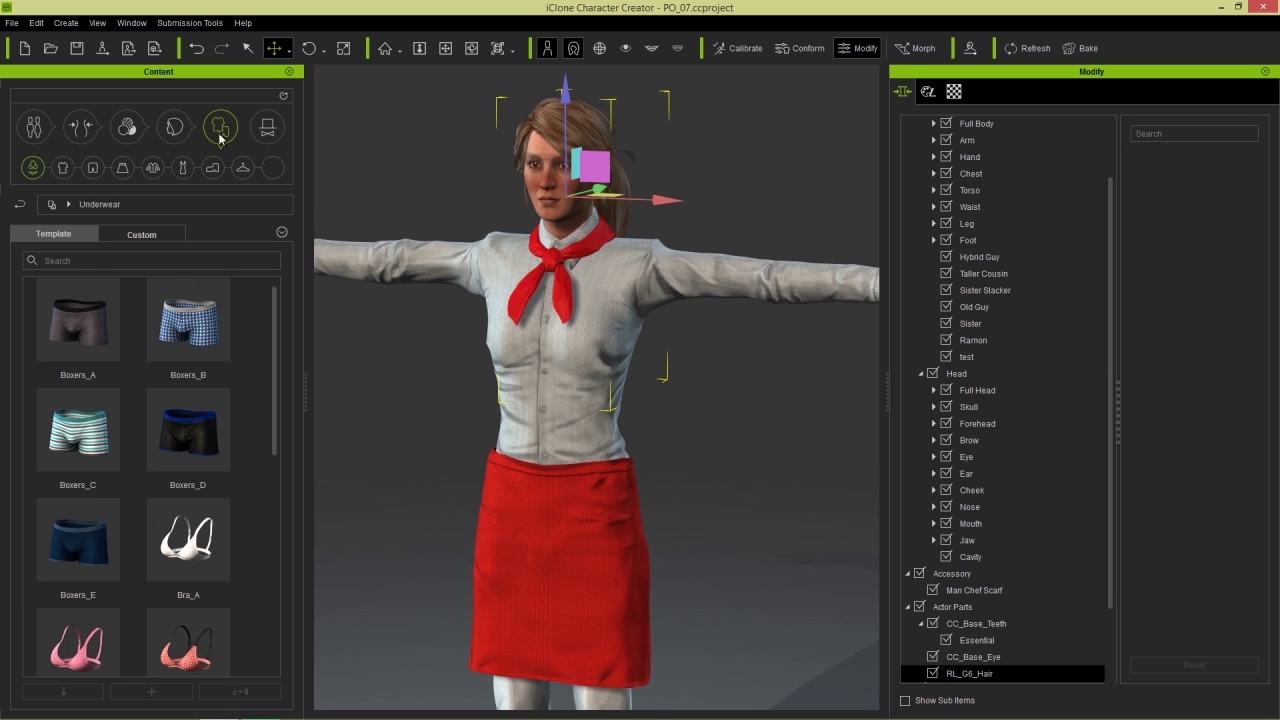
pyautogui.click(249, 169)
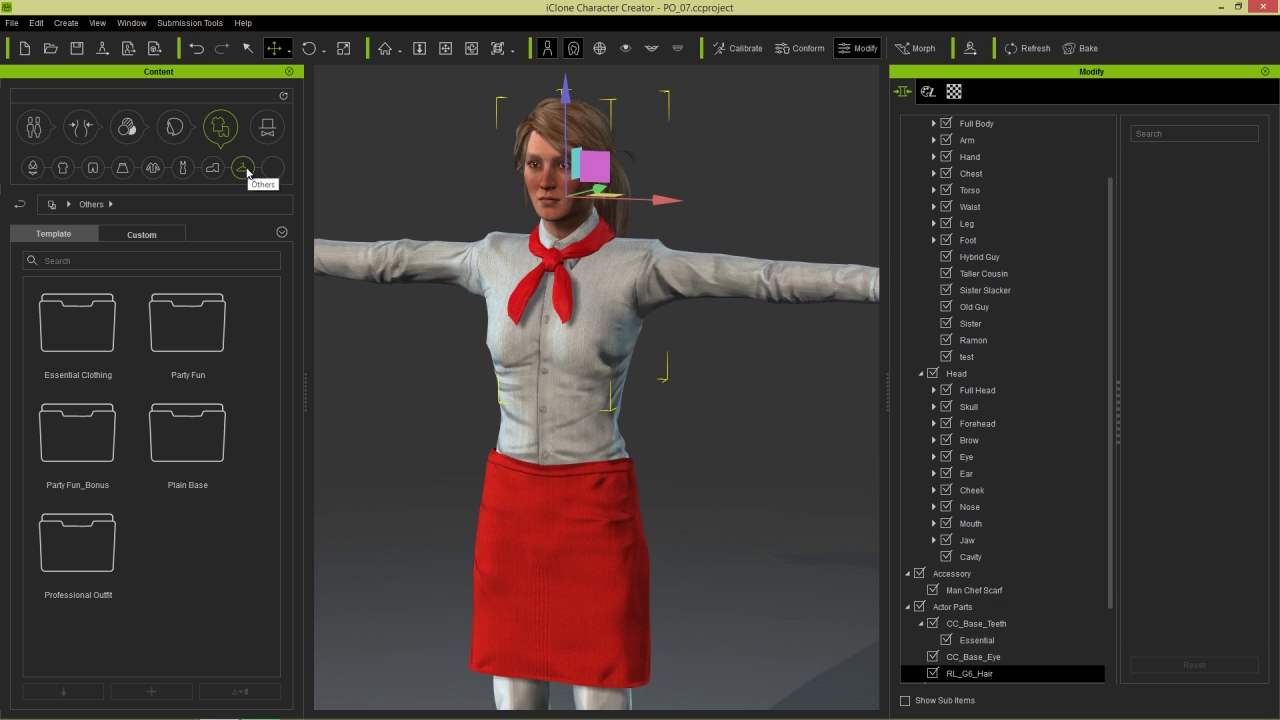
pyautogui.doubleClick(98, 547)
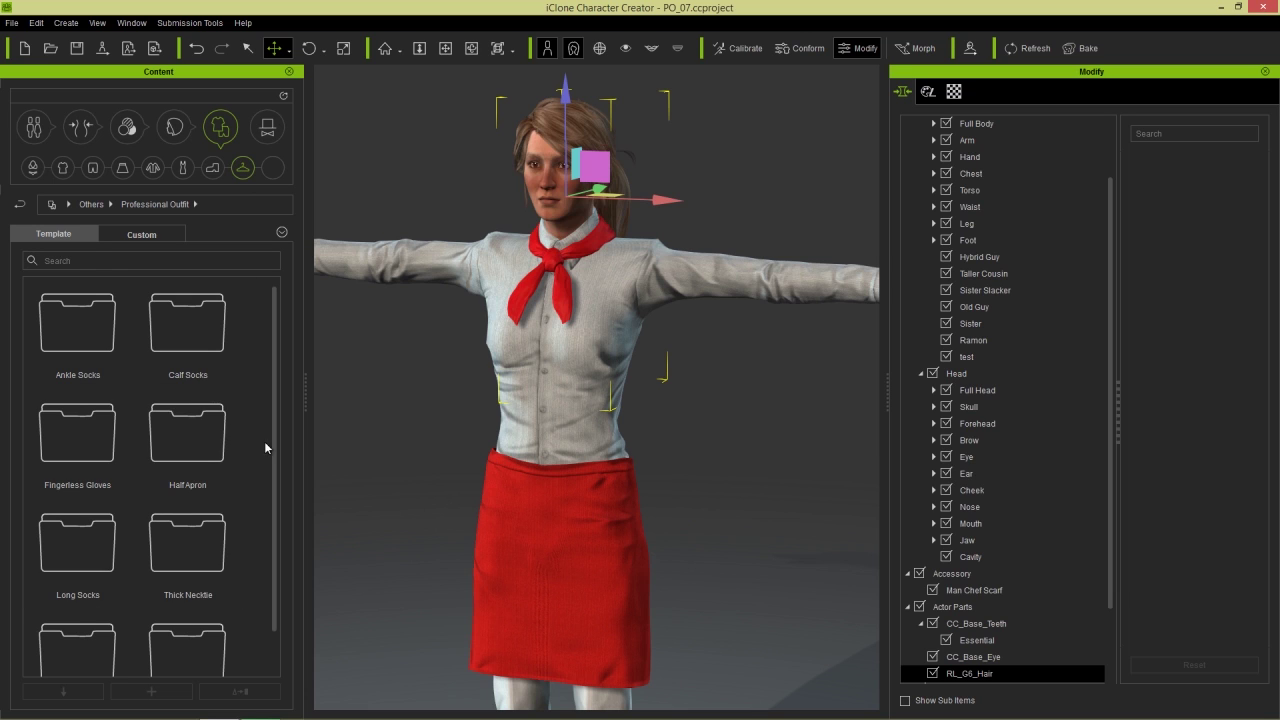
pyautogui.moveTo(272, 441); pyautogui.dragTo(274, 517)
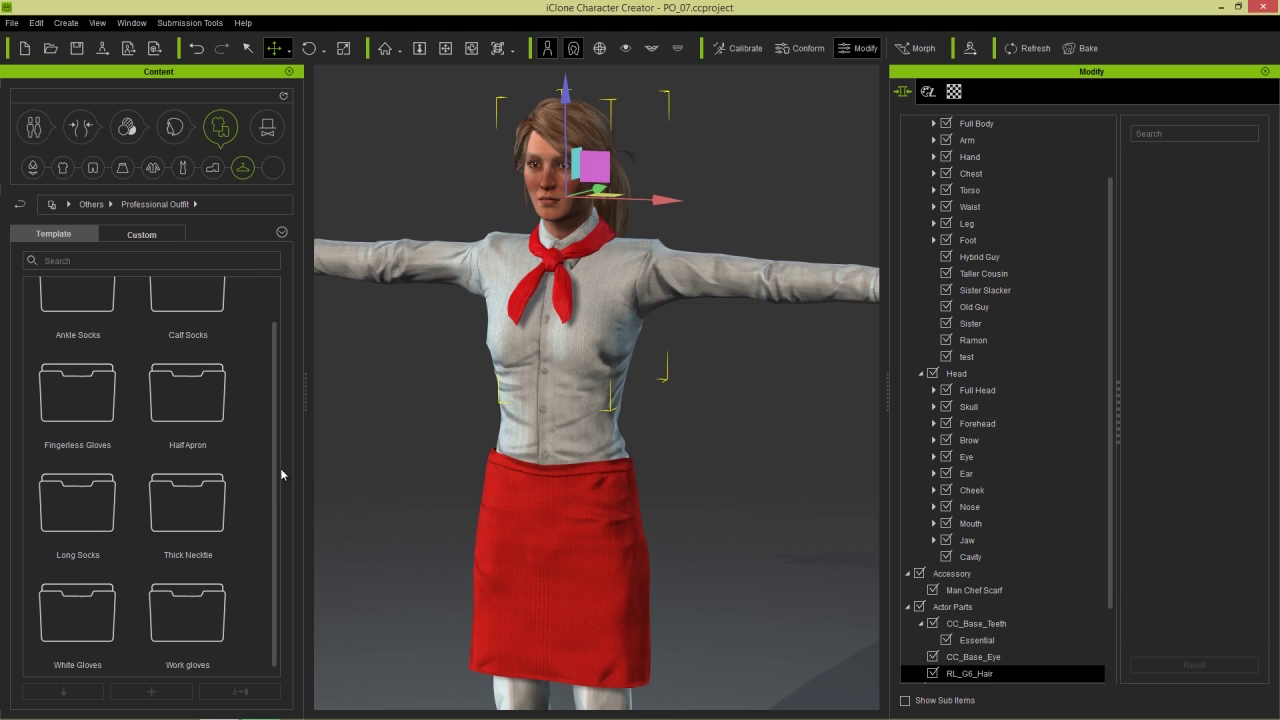
pyautogui.moveTo(276, 405); pyautogui.dragTo(276, 330)
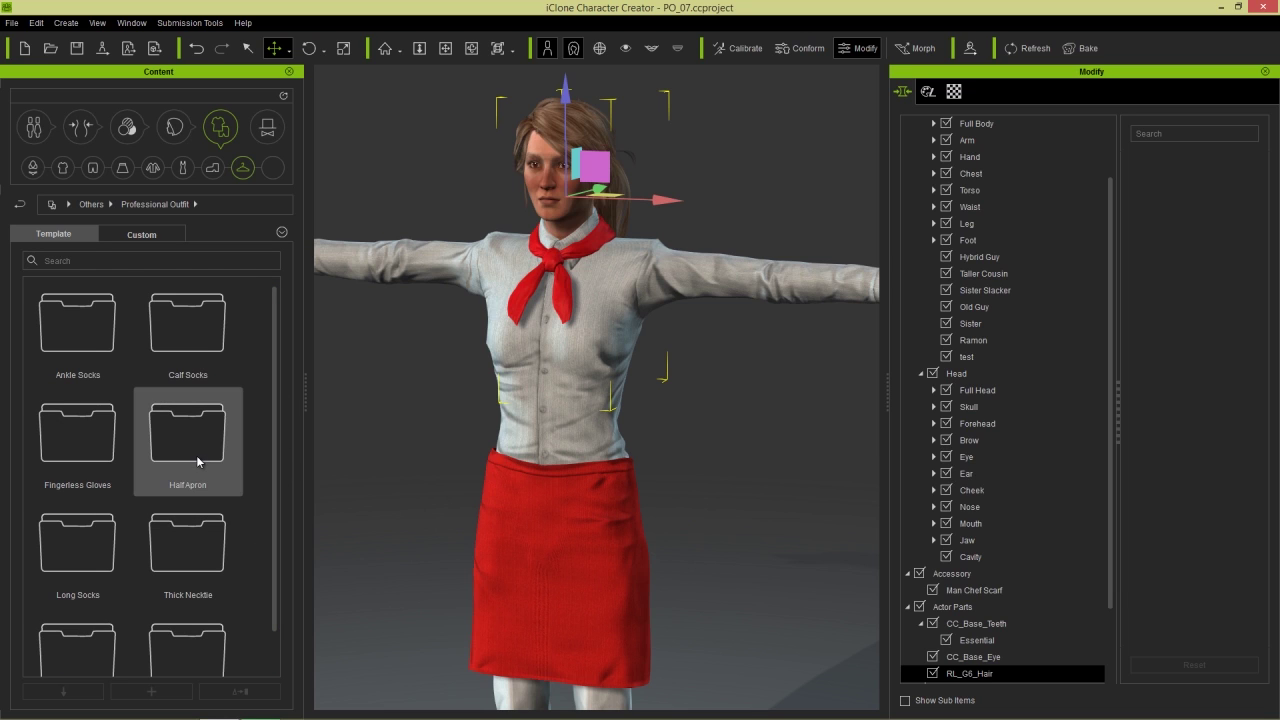
# Browse the Man Chef Scarf and Man Scarf variants in the Professional Outfit torso accessories.
pyautogui.click(267, 129)
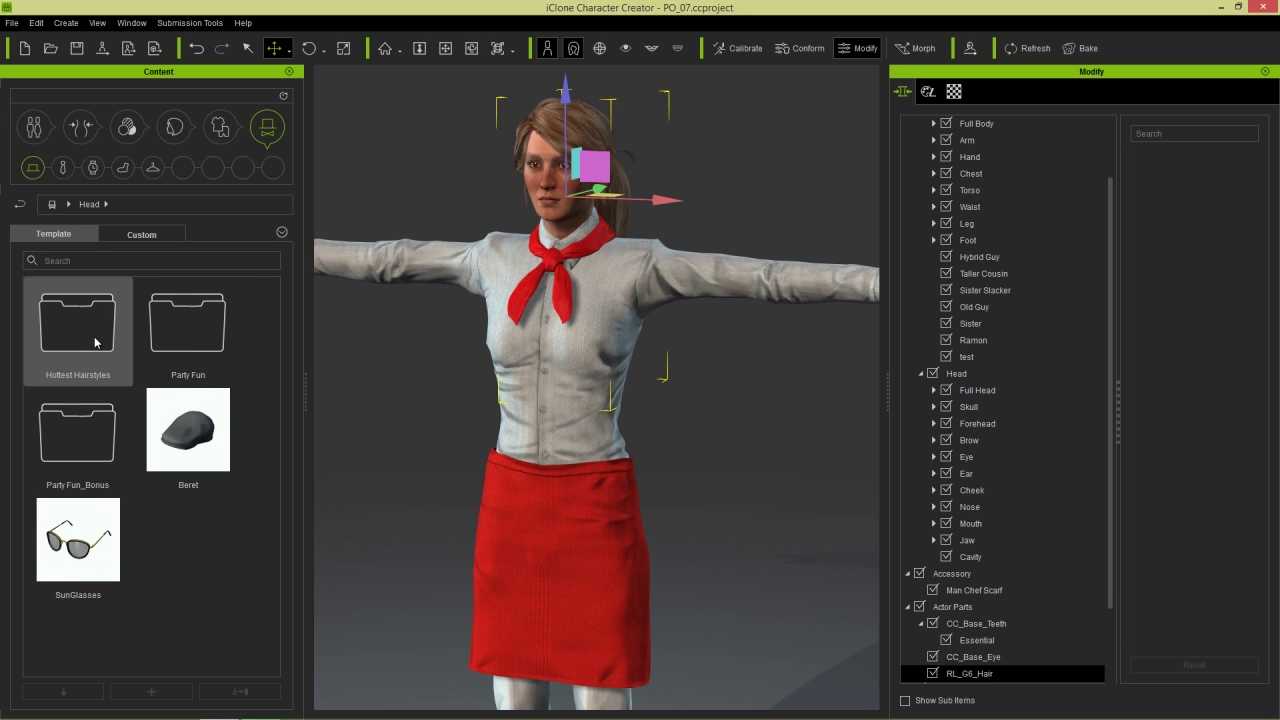
pyautogui.click(62, 167)
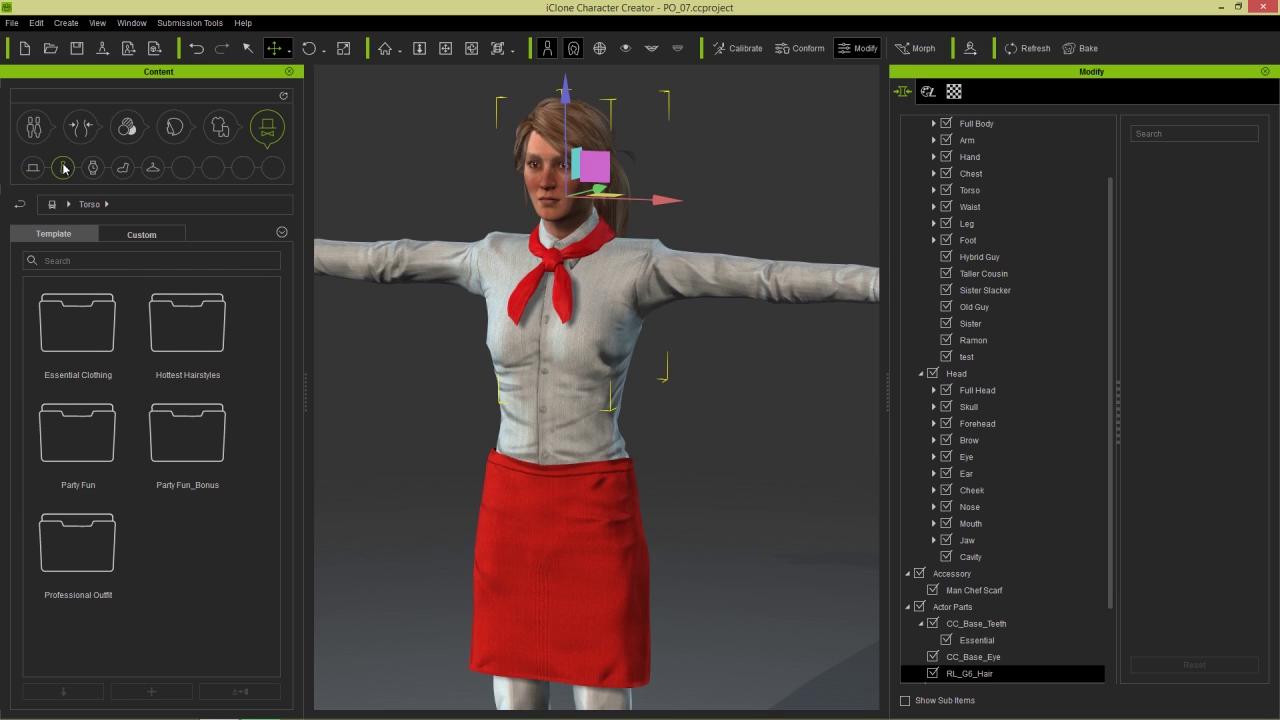
pyautogui.doubleClick(85, 550)
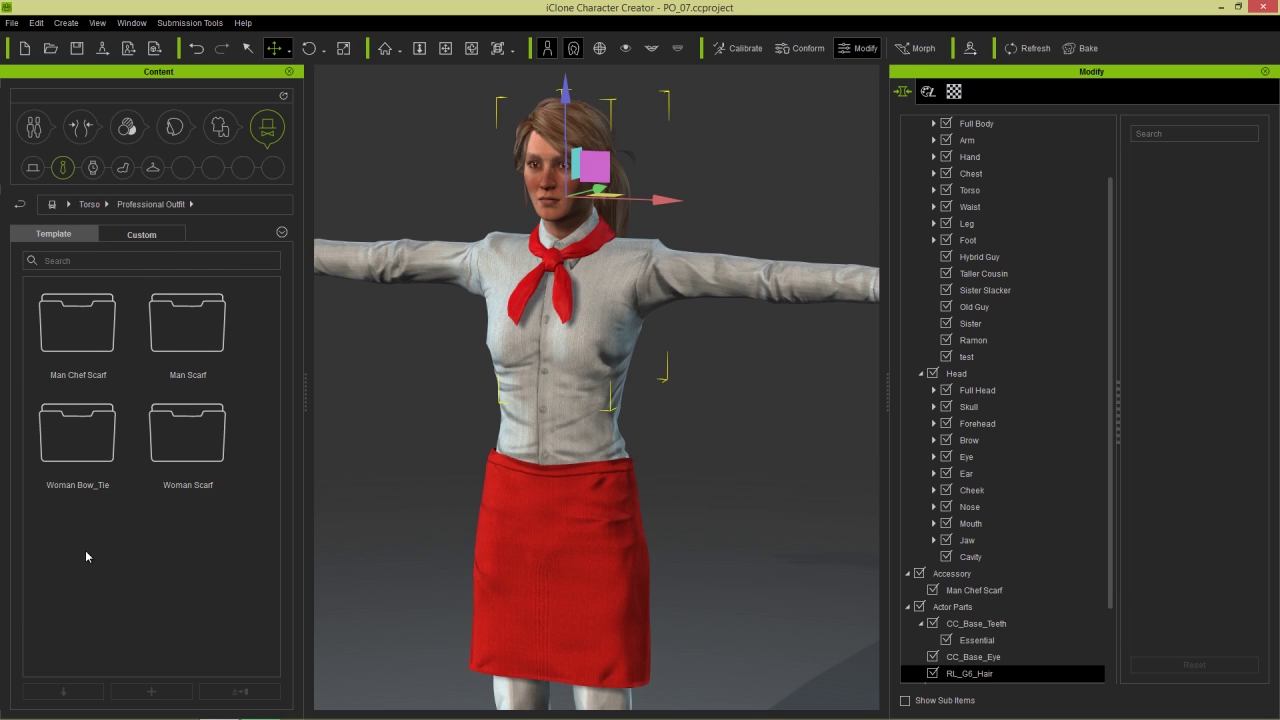
pyautogui.doubleClick(96, 333)
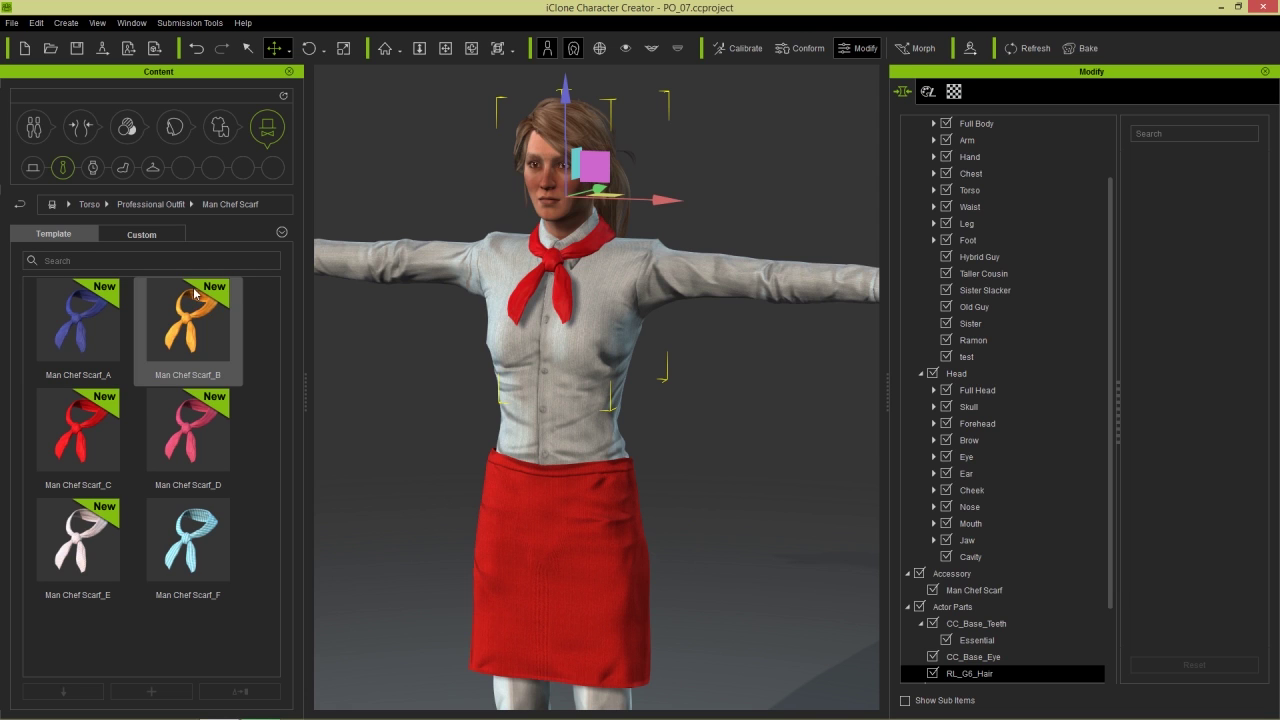
pyautogui.click(155, 205)
pyautogui.doubleClick(191, 343)
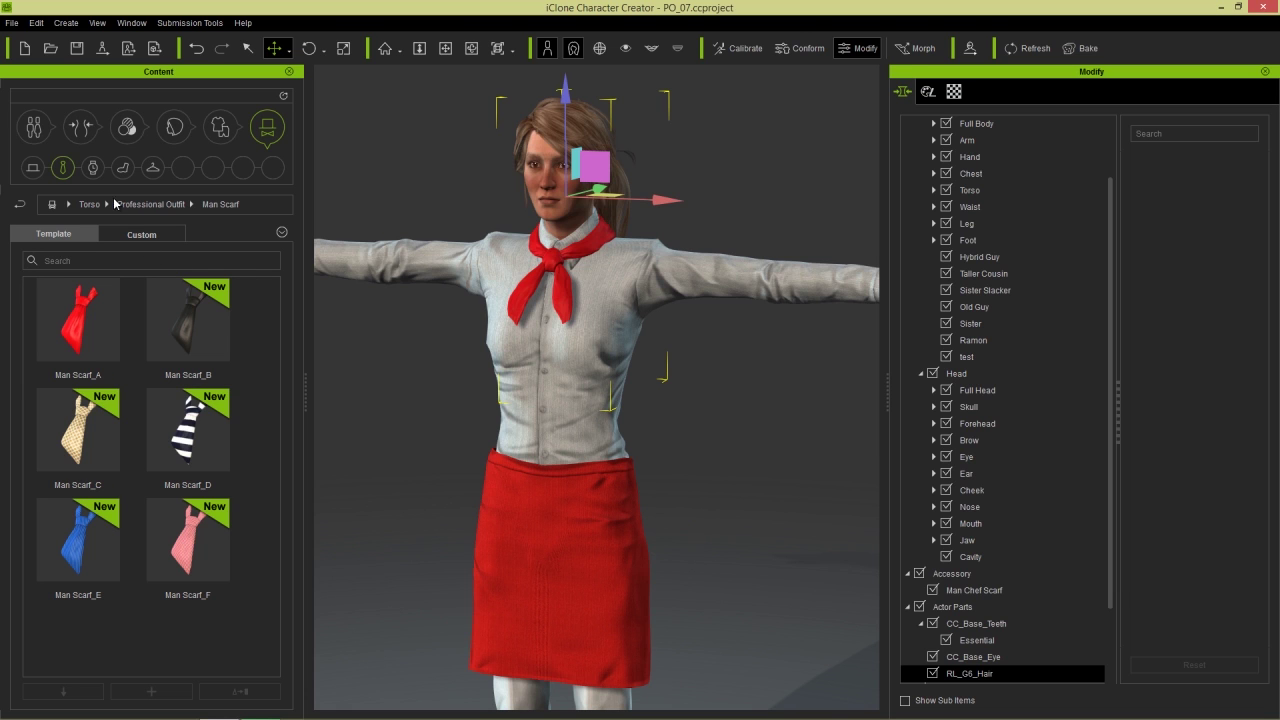
# Browse the Woman Bow_Tie and Woman Scarf variants in the Professional Outfit torso accessories.
pyautogui.click(146, 205)
pyautogui.doubleClick(80, 440)
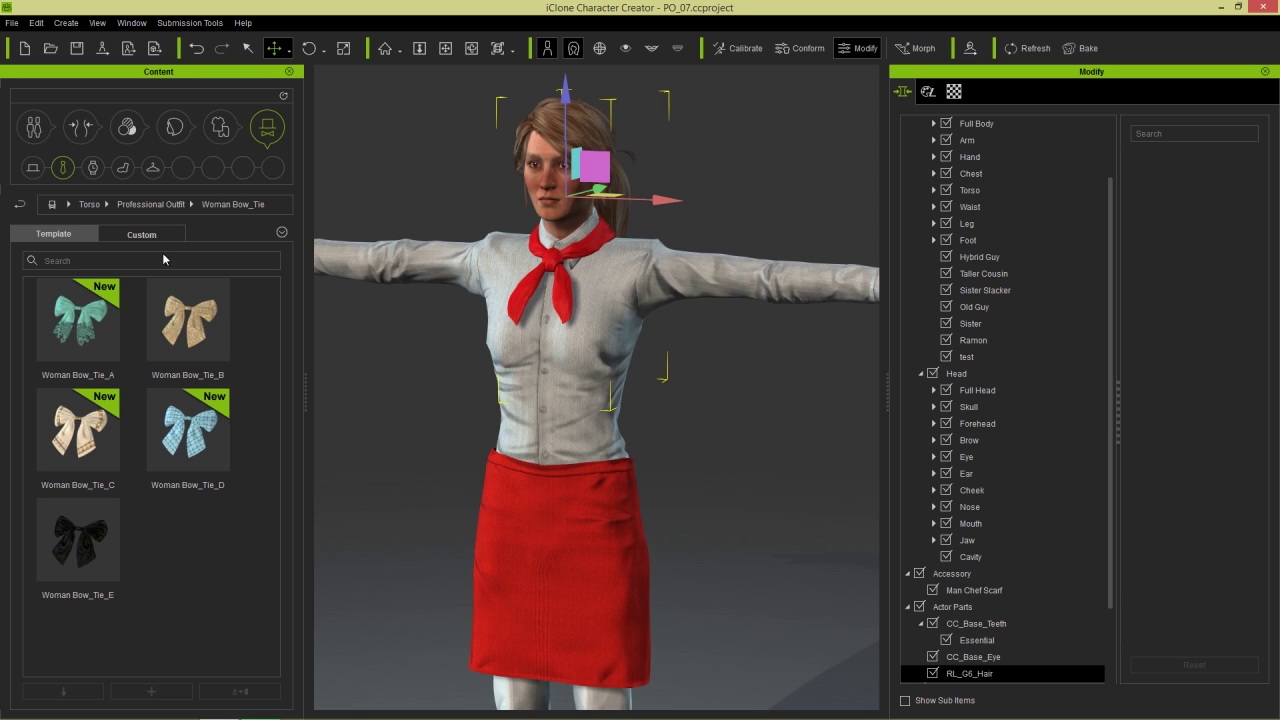
pyautogui.click(159, 205)
pyautogui.doubleClick(194, 434)
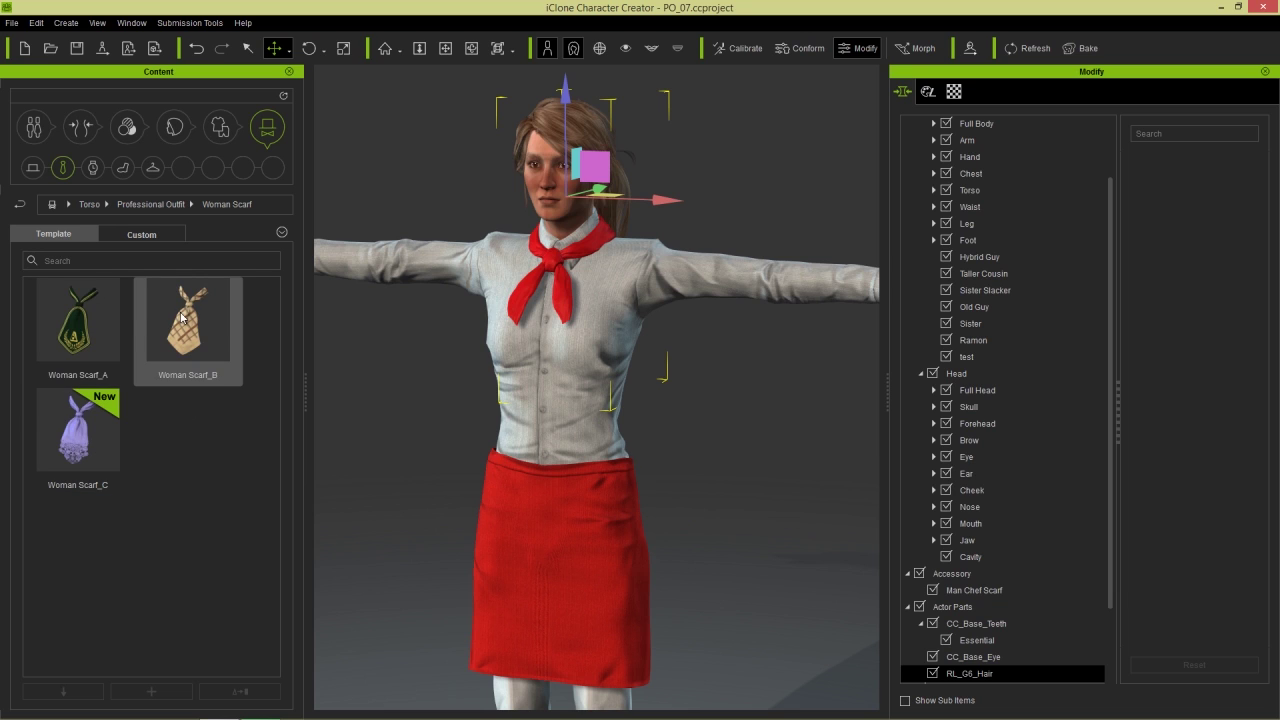
pyautogui.click(156, 206)
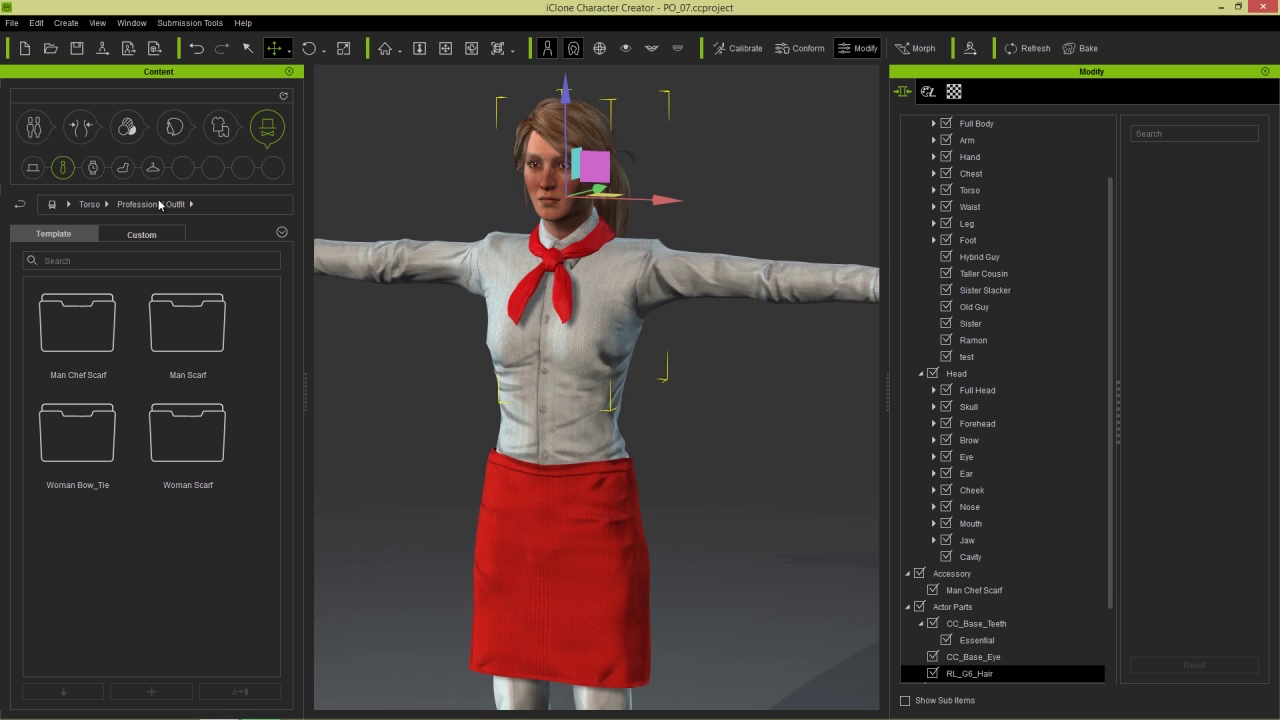
# Replace the chef's red apron with the striped Half apron_F from the Professional Outfit Others clothing.
pyautogui.click(220, 128)
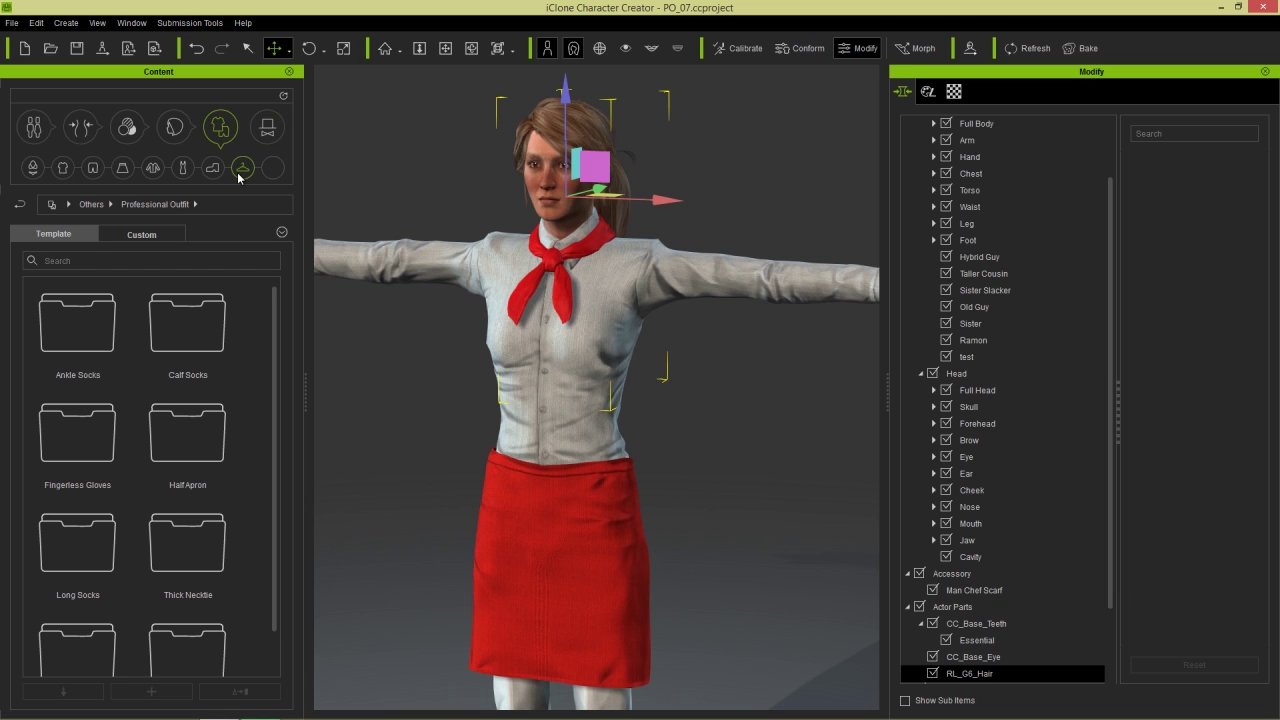
pyautogui.doubleClick(187, 456)
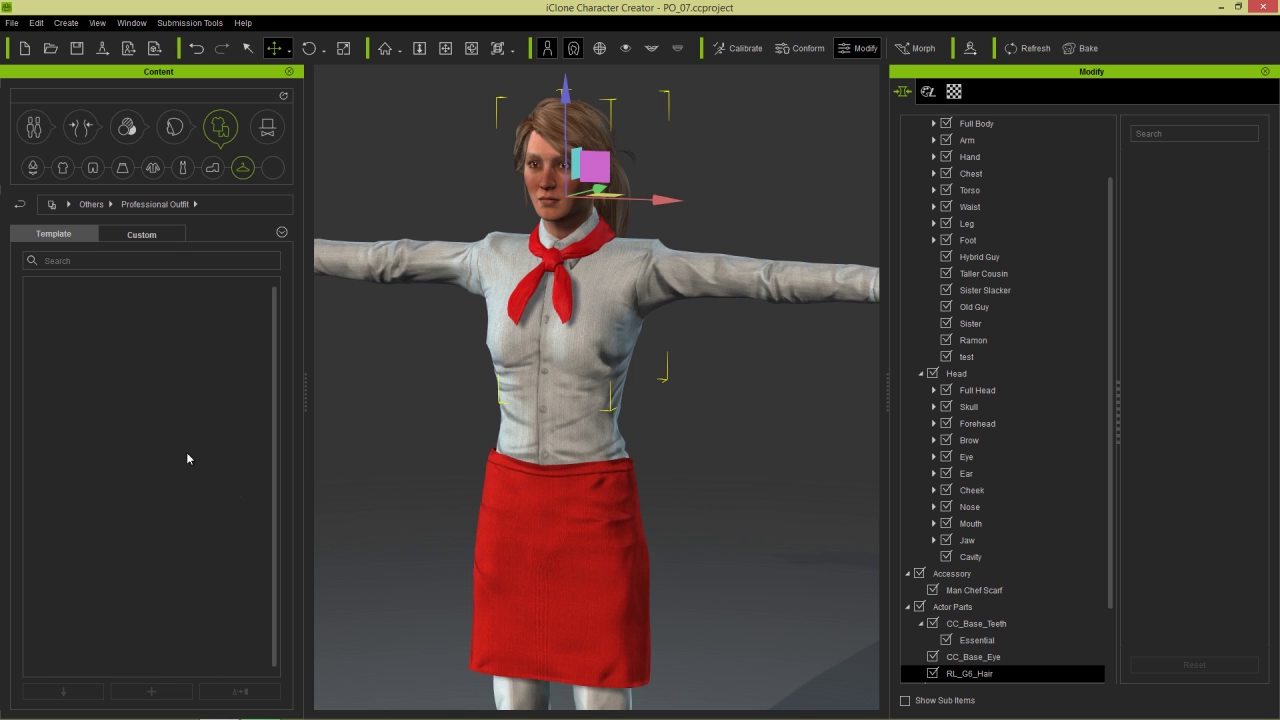
pyautogui.moveTo(508, 630); pyautogui.dragTo(511, 509, button='middle')
pyautogui.scroll(-1, 511, 509)
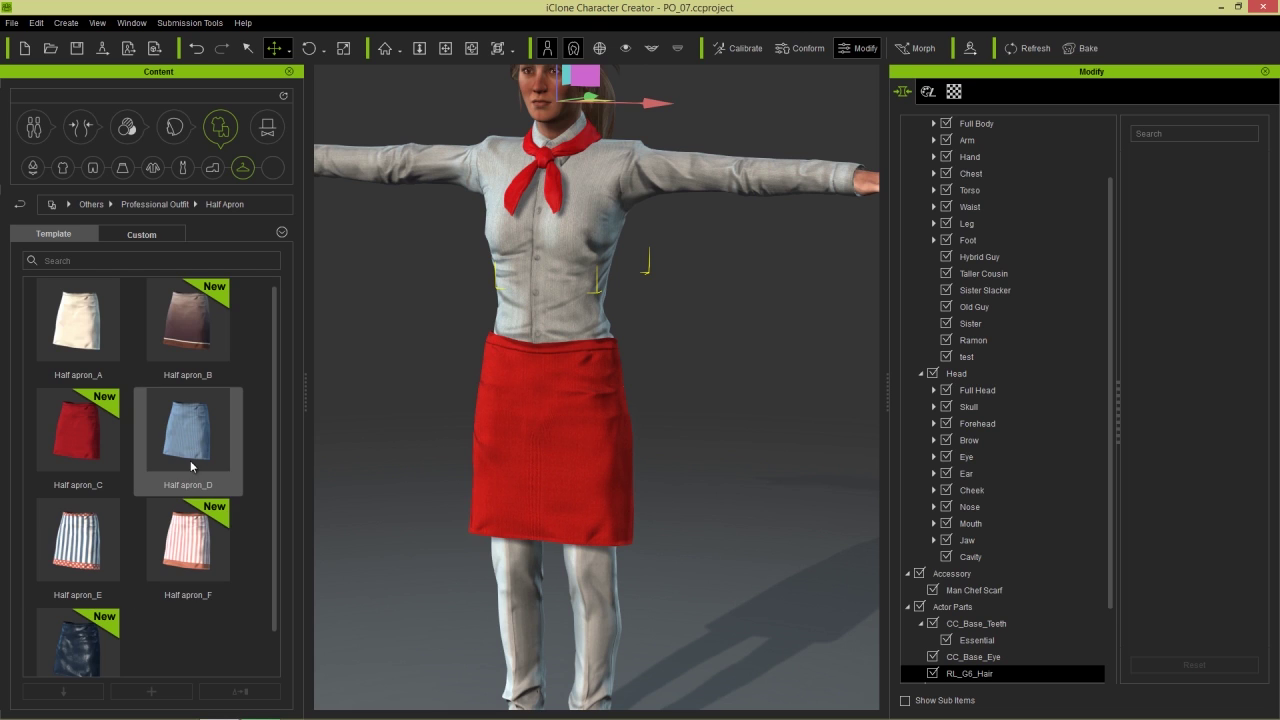
pyautogui.doubleClick(205, 549)
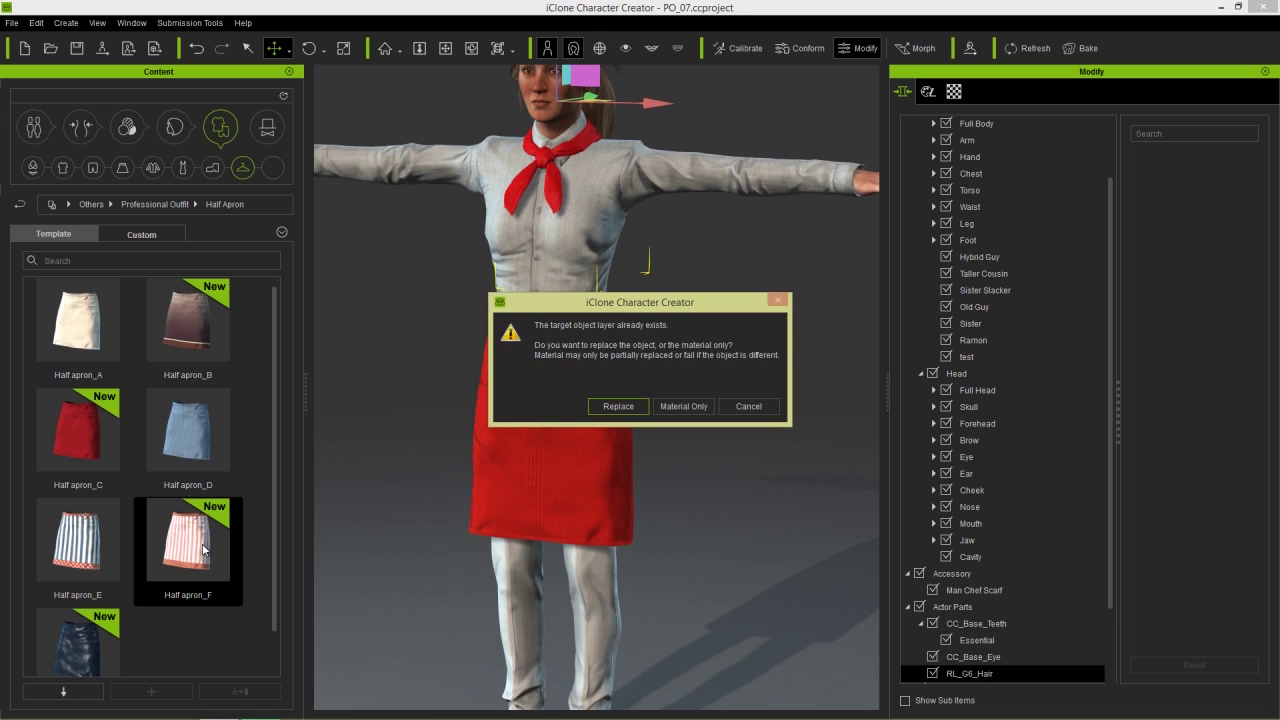
pyautogui.click(618, 406)
pyautogui.moveTo(648, 336); pyautogui.dragTo(649, 375, button='middle')
pyautogui.moveTo(697, 397); pyautogui.dragTo(692, 338, button='right')
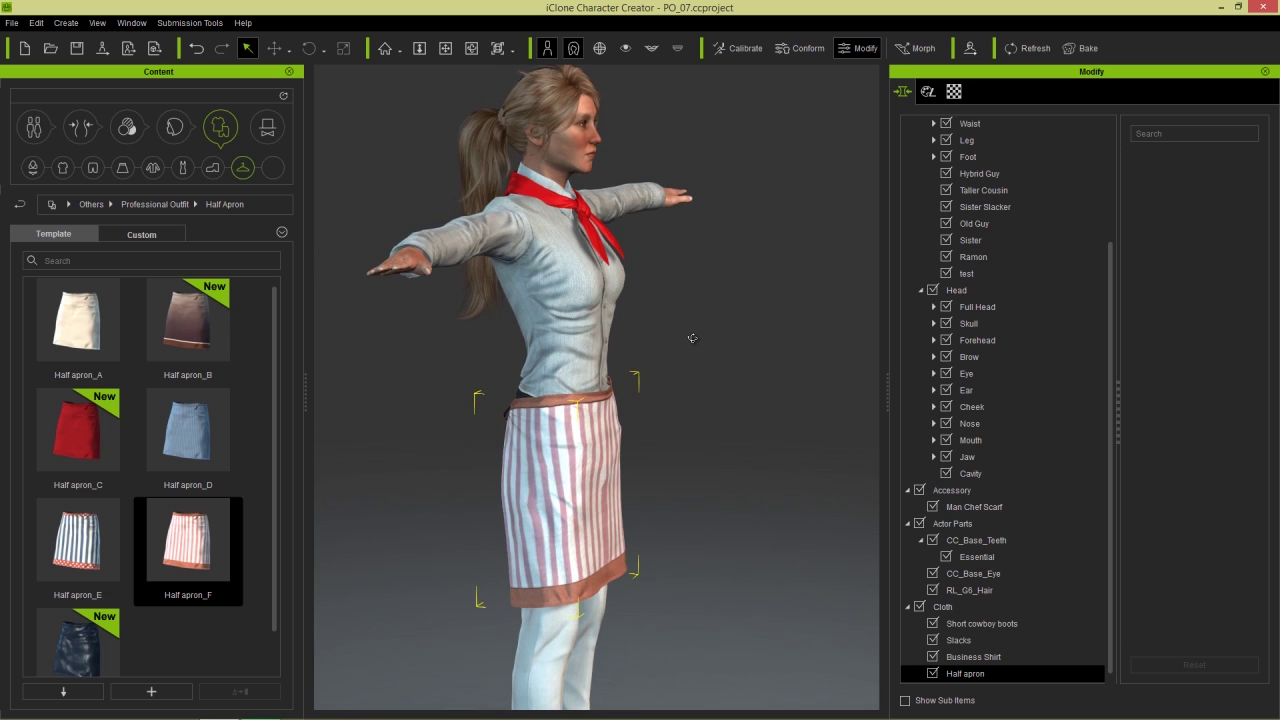
# Load the PO_05 clothed character from the Professional Outfit pack without saving the current project.
pyautogui.click(33, 126)
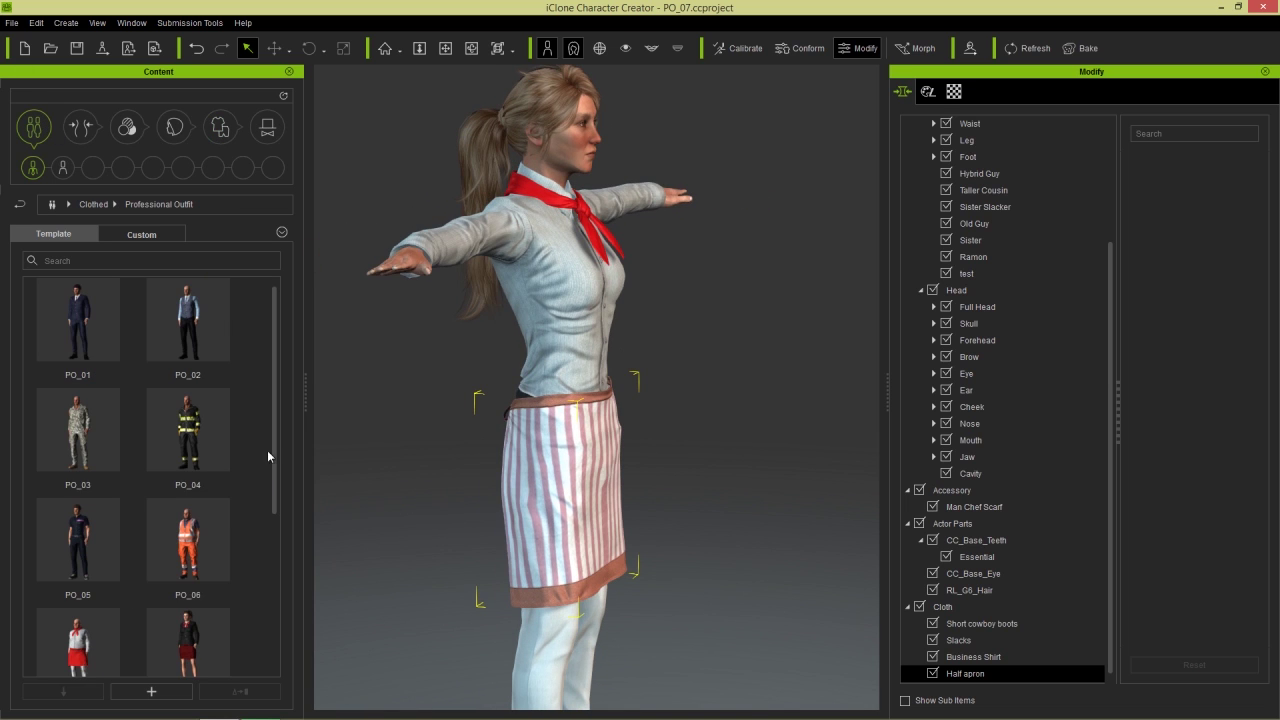
pyautogui.scroll(-2, 267, 456)
pyautogui.doubleClick(110, 470)
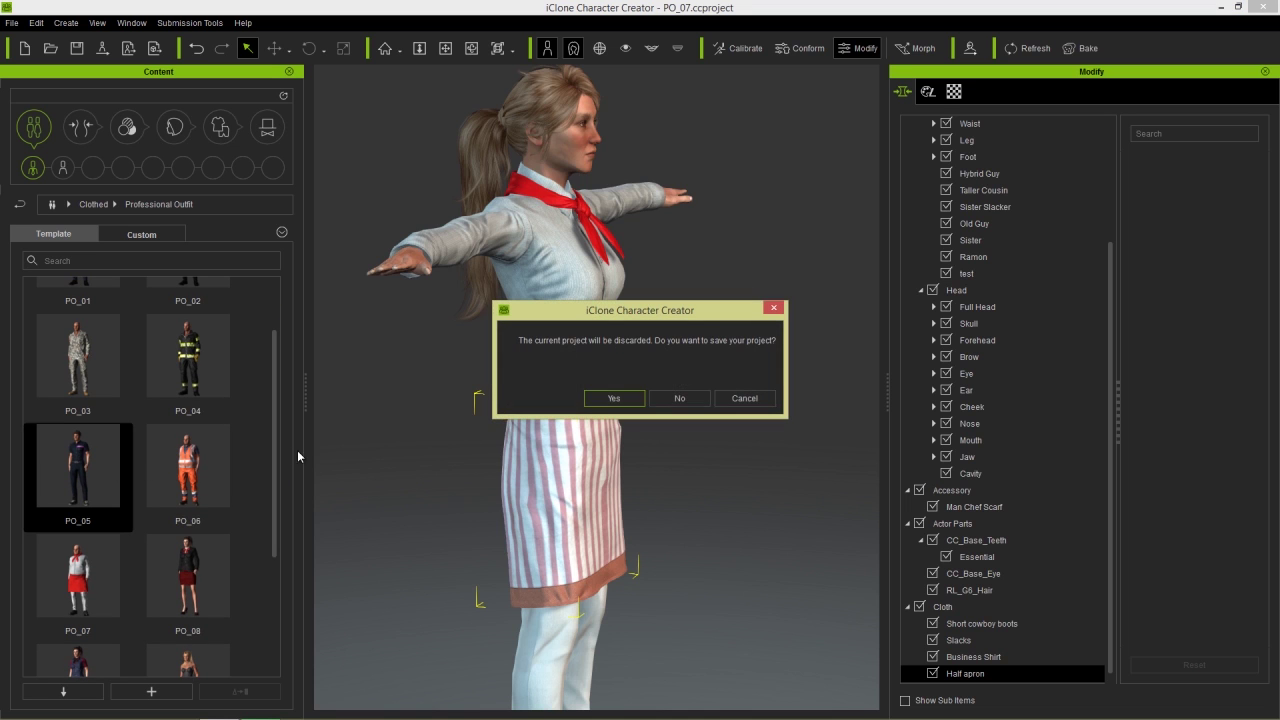
pyautogui.click(680, 398)
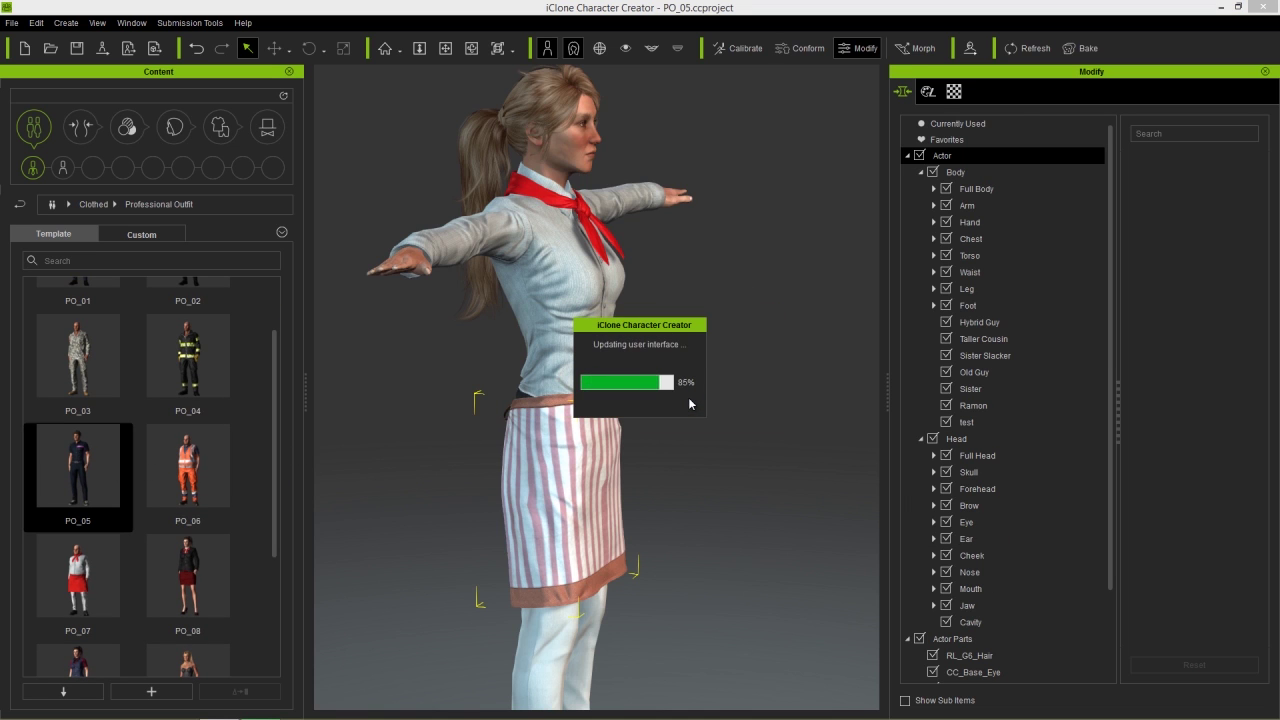
# Examine the PO_05 character's MedEx uniform from several angles, at full length and close up.
pyautogui.moveTo(762, 298); pyautogui.dragTo(656, 338, button='right')
pyautogui.scroll(2, 656, 338)
pyautogui.scroll(-4, 657, 391)
pyautogui.moveTo(686, 297); pyautogui.dragTo(737, 358, button='right')
pyautogui.moveTo(530, 447); pyautogui.dragTo(463, 439, button='right')
pyautogui.moveTo(606, 336)
pyautogui.mouseDown(button='middle')
pyautogui.moveTo(631, 391)
pyautogui.moveTo(603, 343)
pyautogui.mouseUp(button='middle')
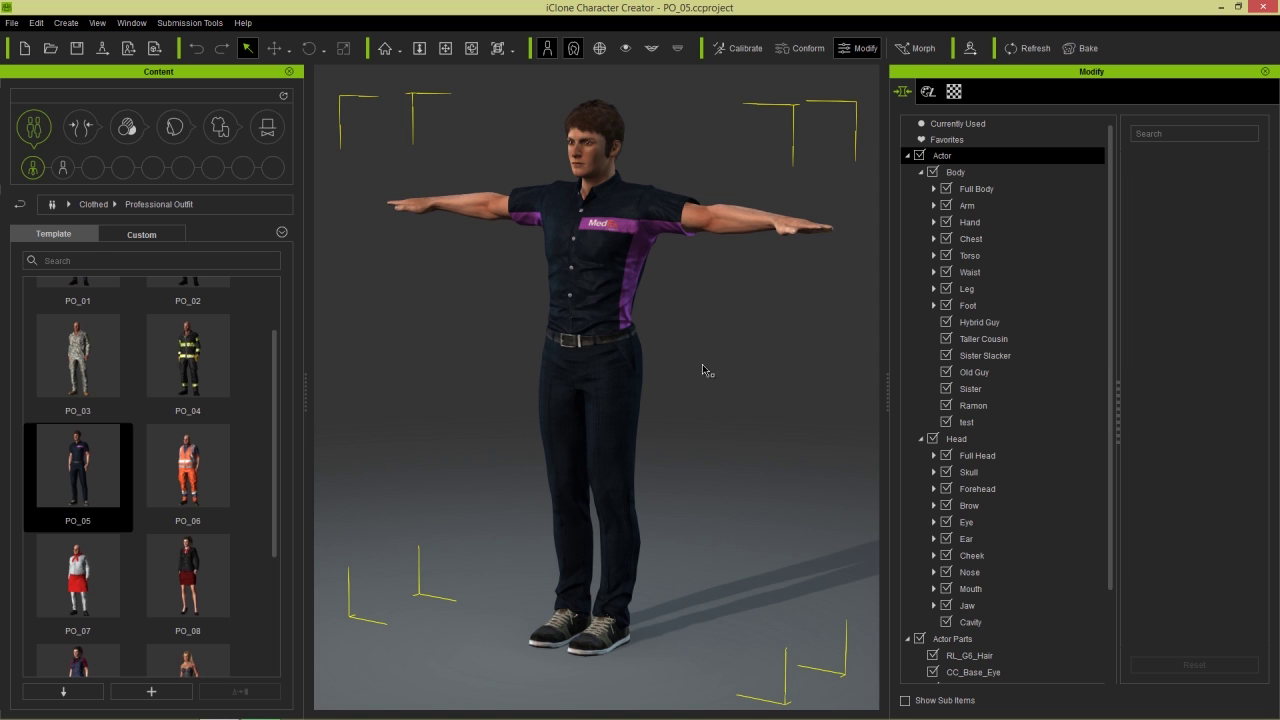
pyautogui.scroll(5, 700, 364)
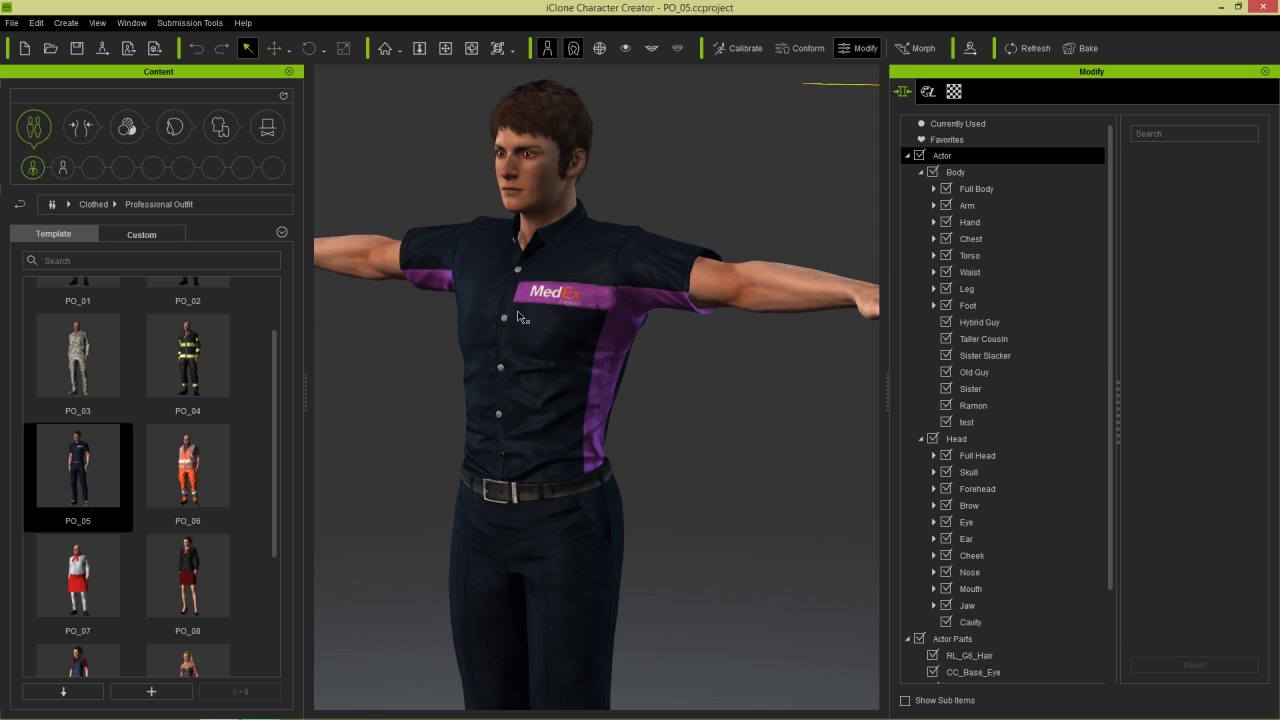
# Apply the Athletic Male full-body morph from the Essential Morphs to the character.
pyautogui.click(86, 127)
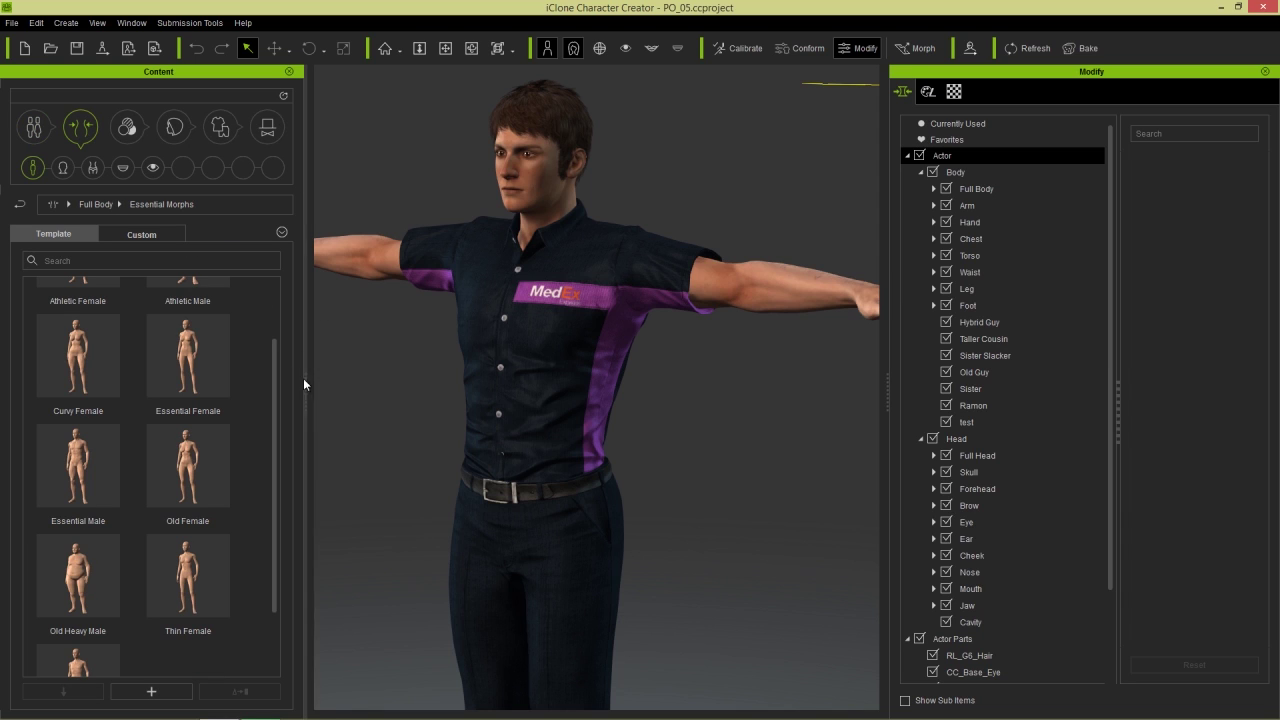
pyautogui.moveTo(274, 382); pyautogui.dragTo(273, 318)
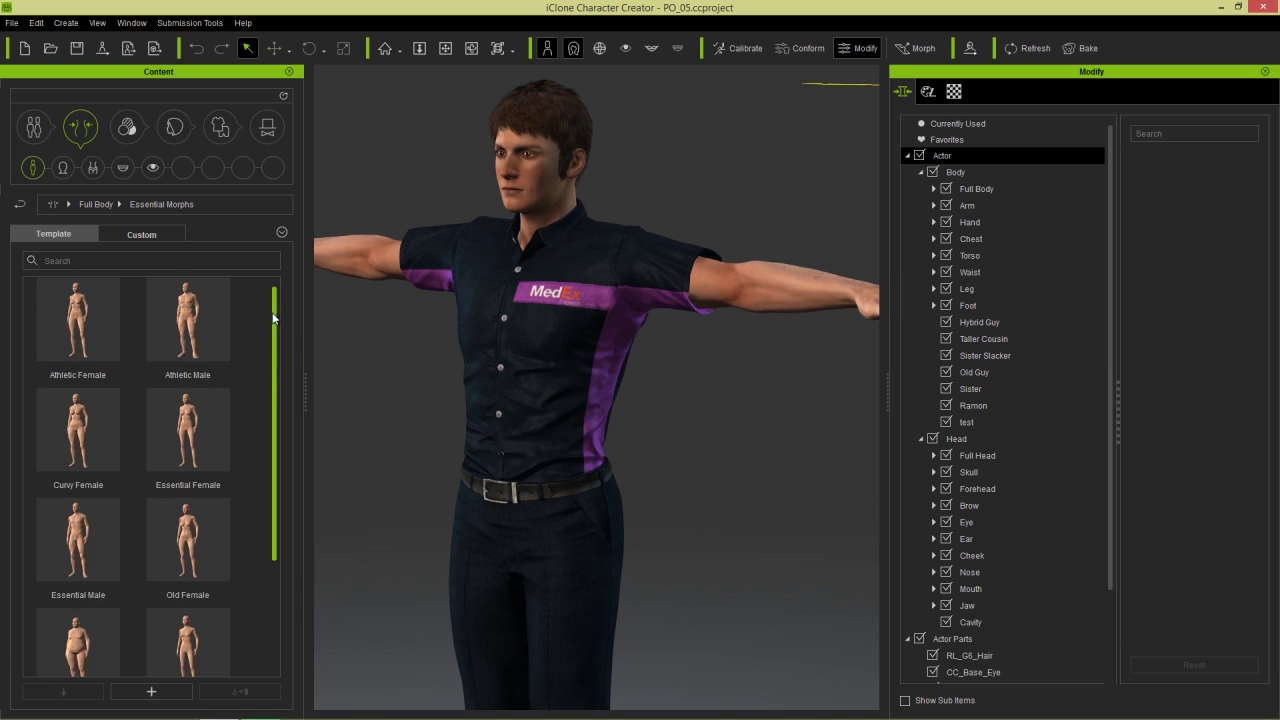
pyautogui.doubleClick(188, 322)
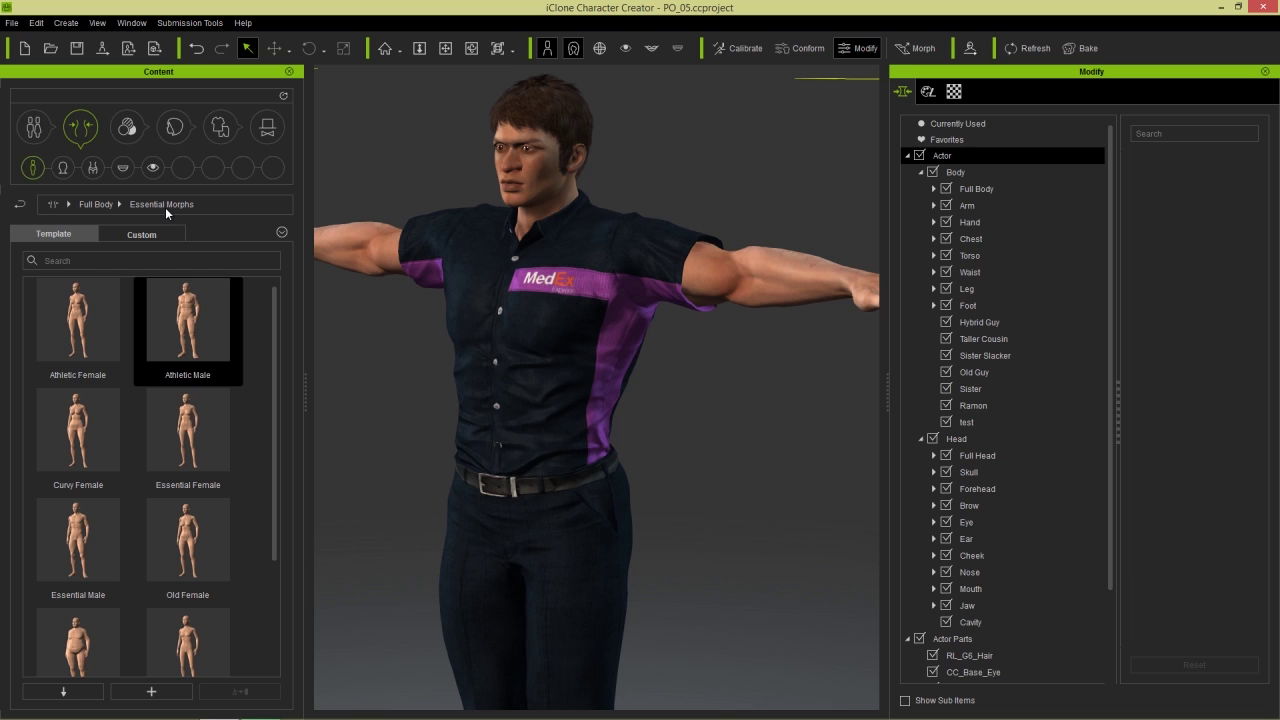
# Apply the Athletic Male skin from the Essential Skin collection and delete the character's RL_G6_Hair.
pyautogui.click(132, 132)
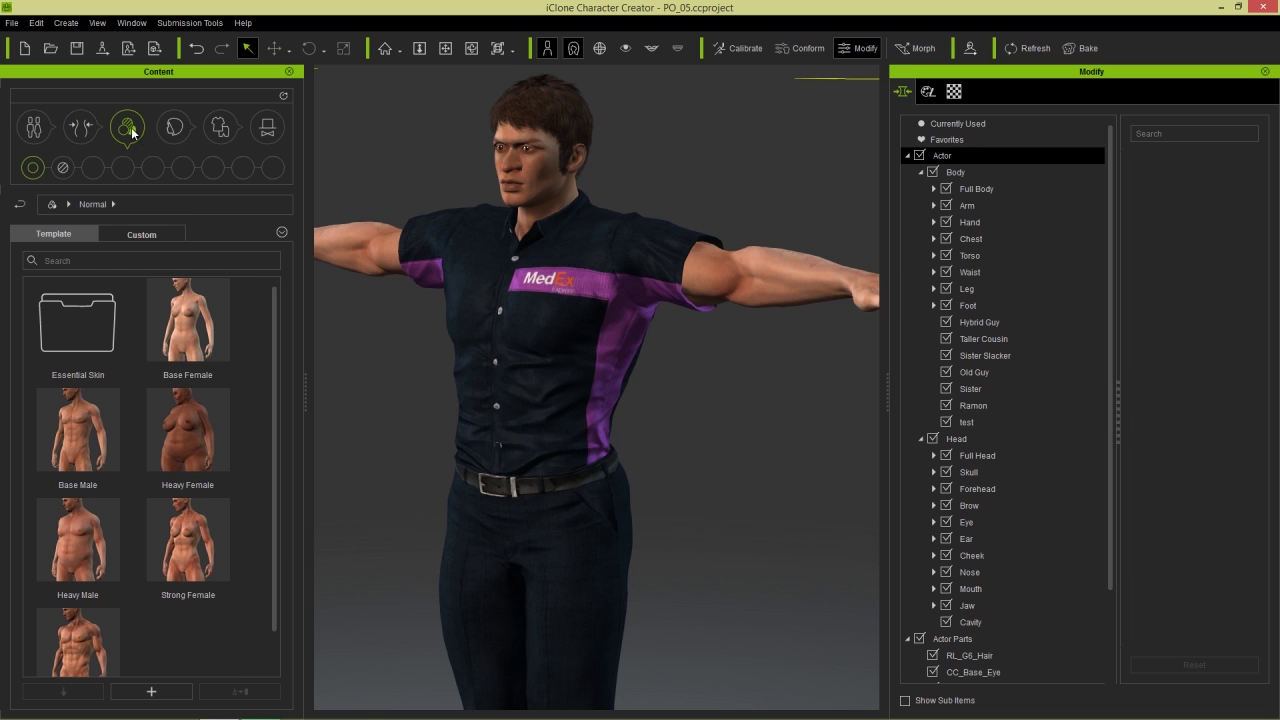
pyautogui.doubleClick(97, 343)
pyautogui.doubleClick(185, 441)
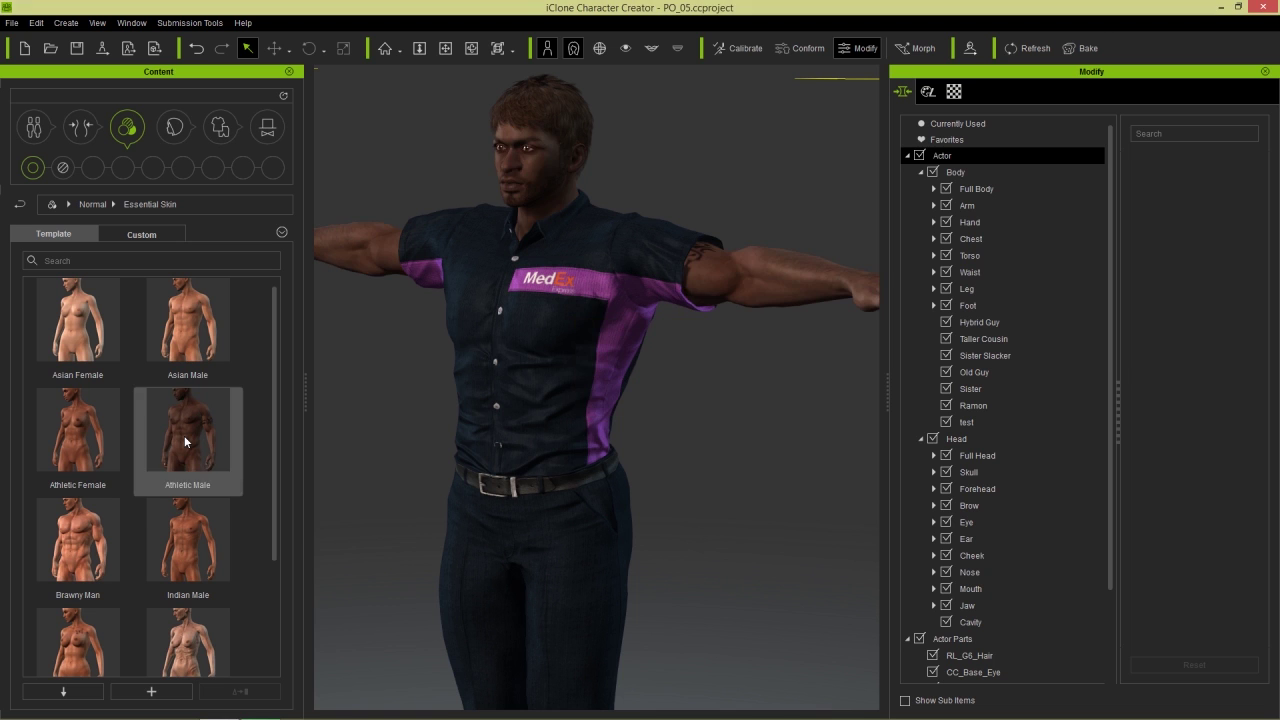
pyautogui.moveTo(403, 456); pyautogui.dragTo(550, 325, button='right')
pyautogui.moveTo(550, 325); pyautogui.dragTo(591, 365, button='middle')
pyautogui.moveTo(591, 365); pyautogui.dragTo(612, 360, button='right')
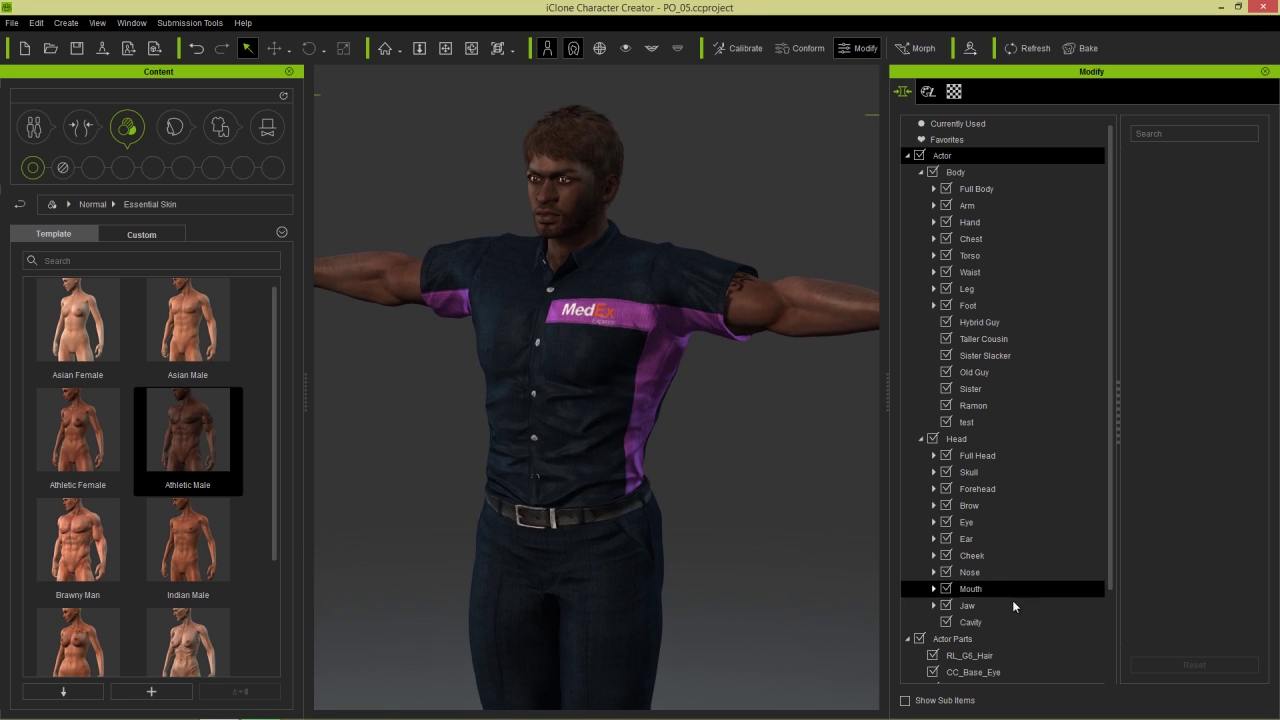
pyautogui.click(996, 655)
pyautogui.press('Delete')
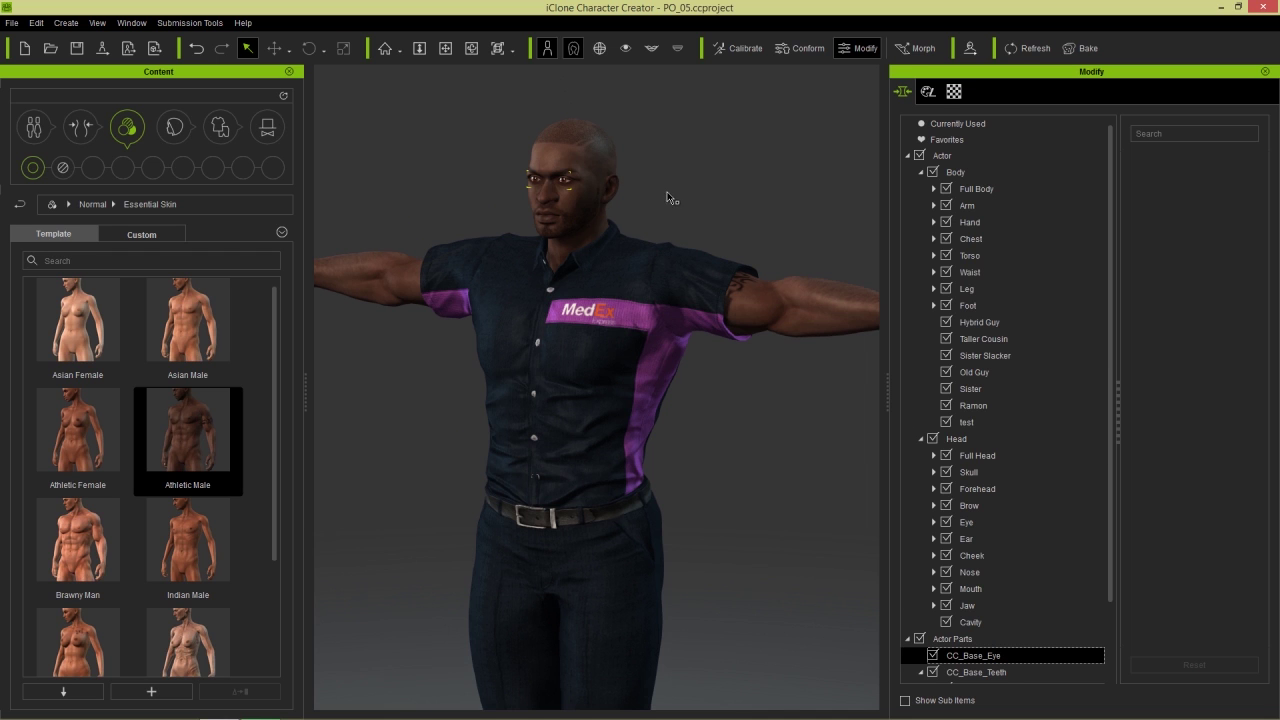
# Examine the restyled character's head, skin and the fit of the MedEx shirt and slacks on the athletic body.
pyautogui.moveTo(600, 431); pyautogui.dragTo(600, 452, button='middle')
pyautogui.moveTo(556, 488); pyautogui.dragTo(573, 551, button='right')
pyautogui.scroll(3, 573, 551)
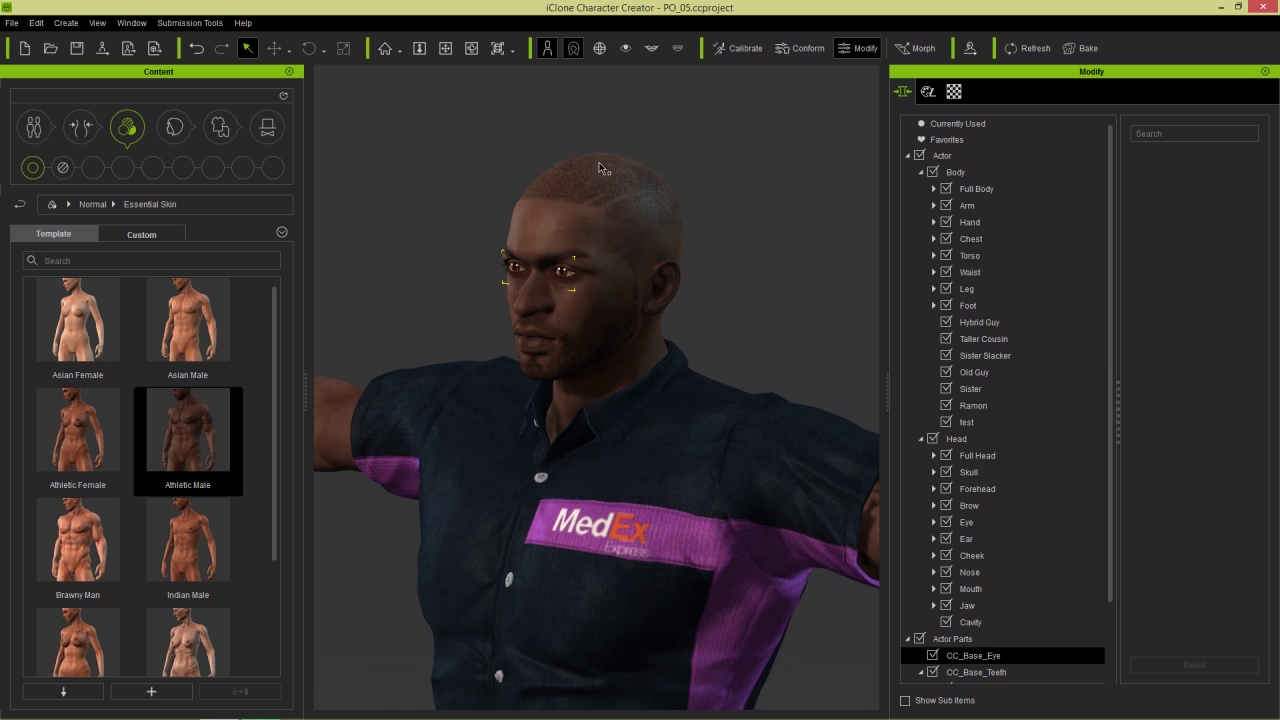
pyautogui.scroll(-3, 630, 469)
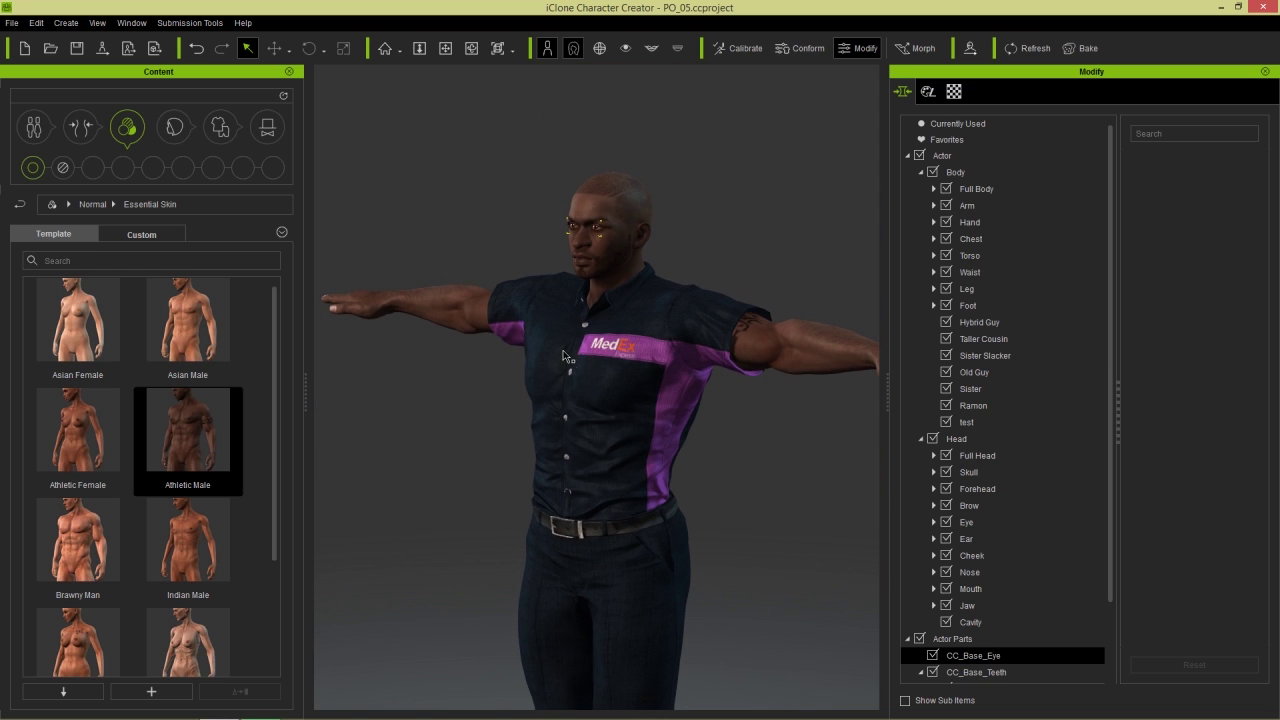
pyautogui.moveTo(532, 427); pyautogui.dragTo(589, 463, button='right')
pyautogui.moveTo(654, 550); pyautogui.dragTo(596, 394, button='middle')
pyautogui.scroll(-2, 599, 415)
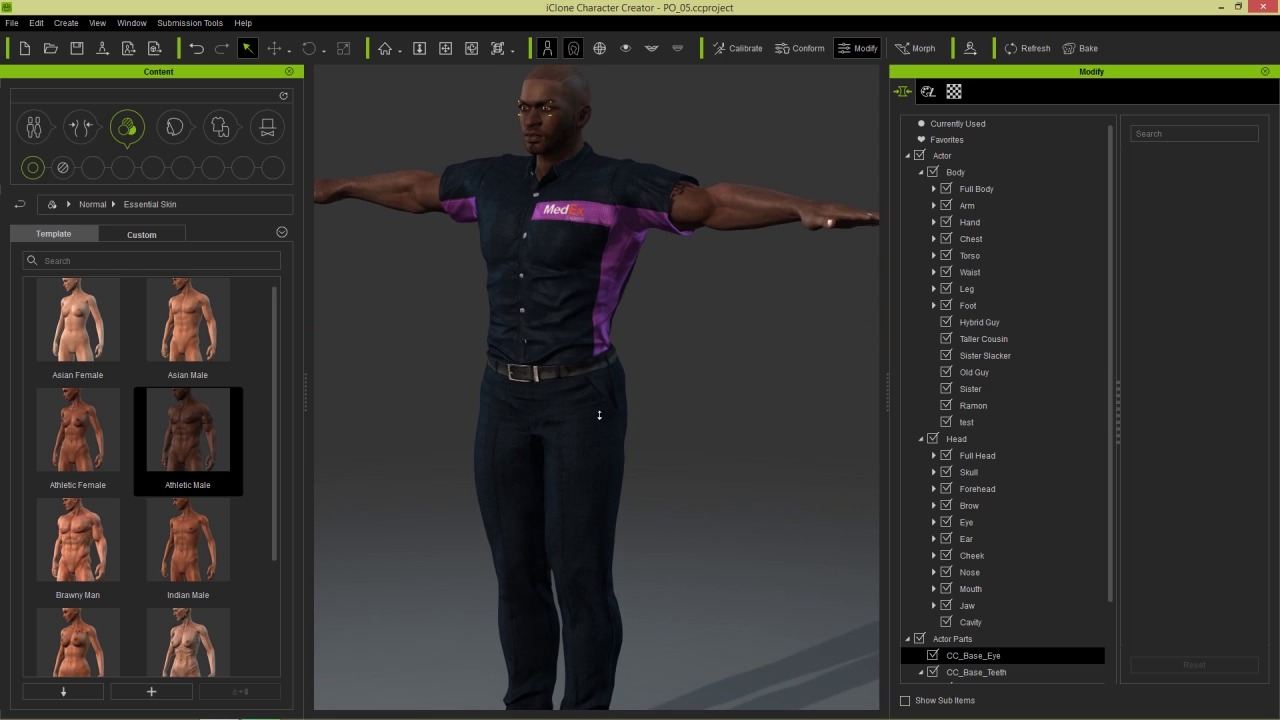
pyautogui.moveTo(753, 319); pyautogui.dragTo(777, 374, button='right')
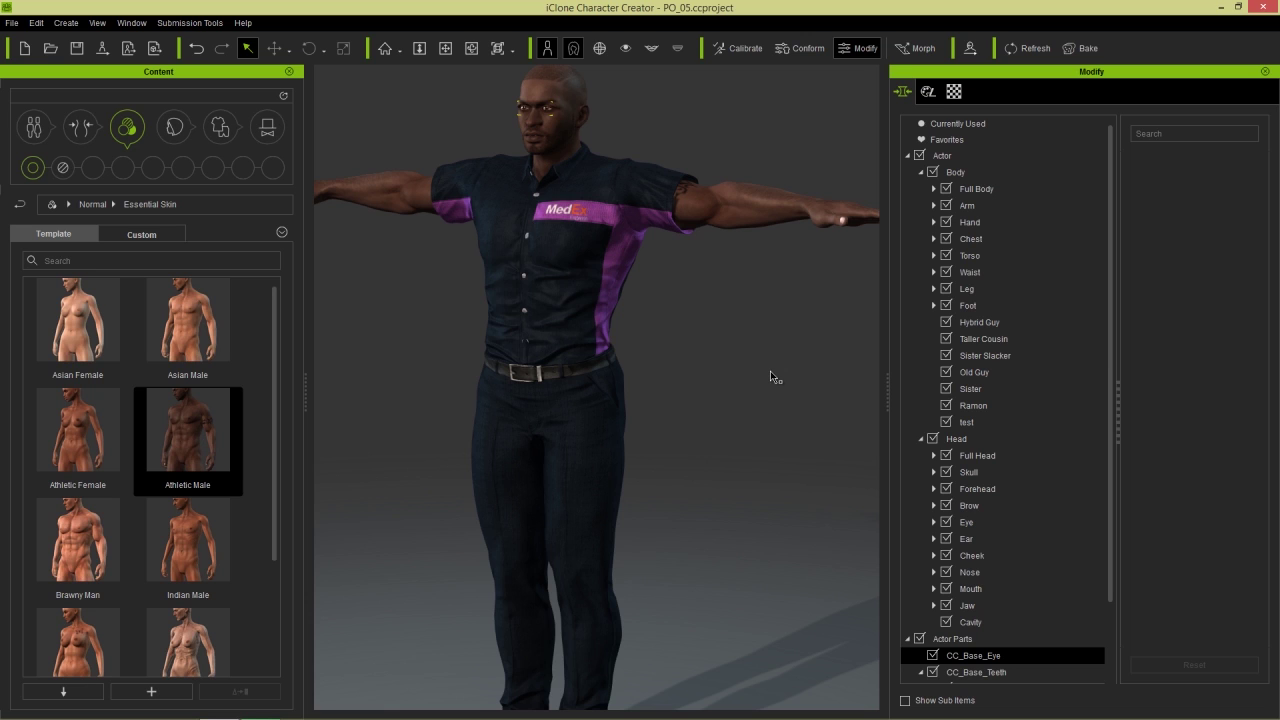
# Dress the character in V Neck Scrub Shirt_A from the Professional Outfit shirts.
pyautogui.click(218, 128)
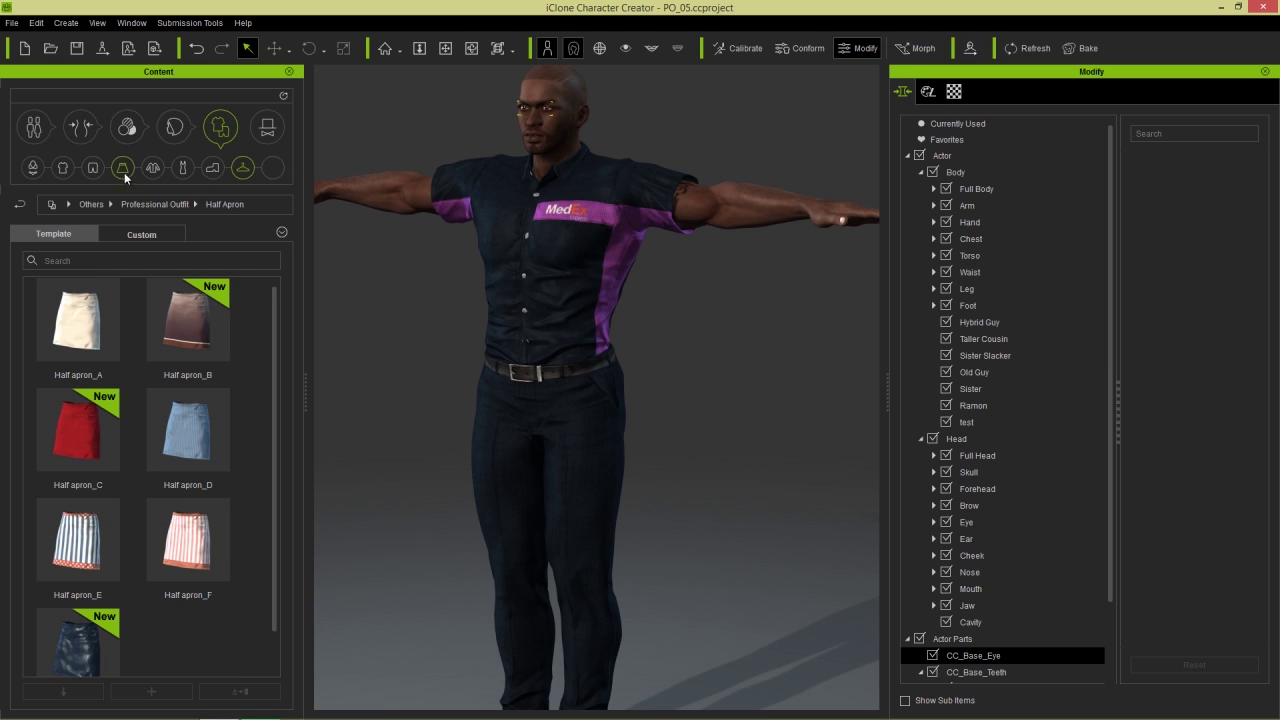
pyautogui.click(62, 167)
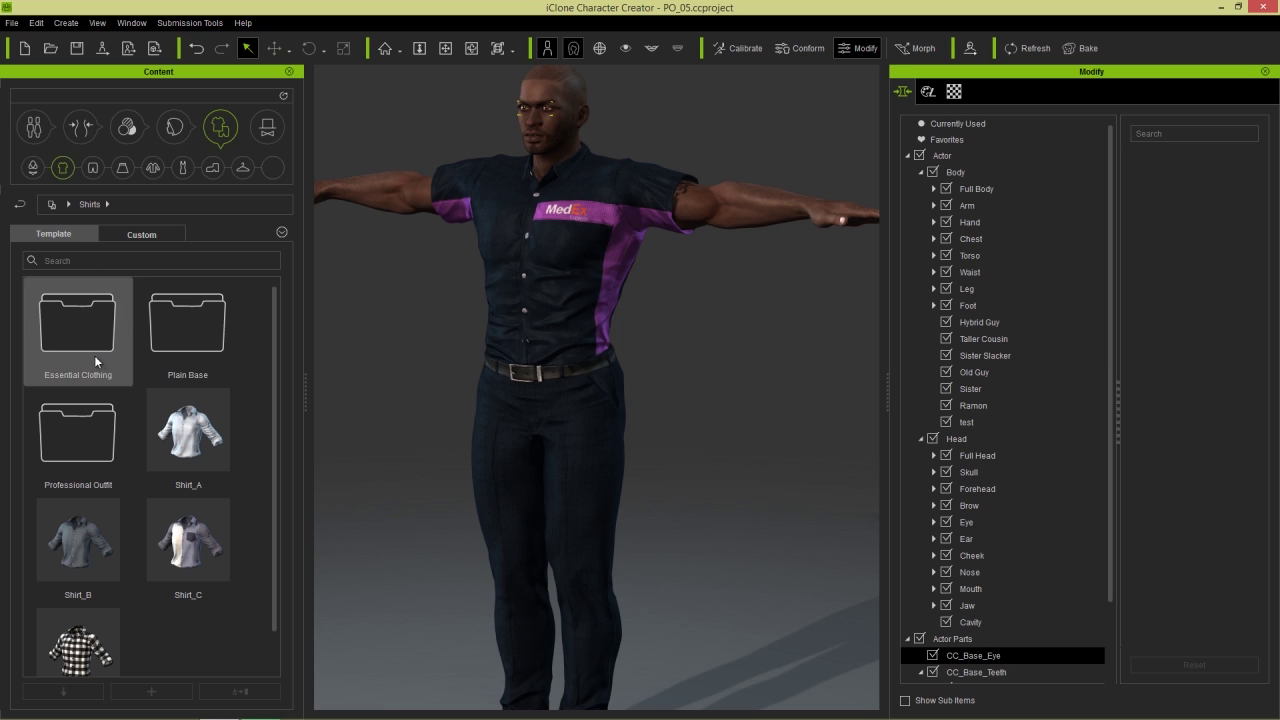
pyautogui.doubleClick(80, 436)
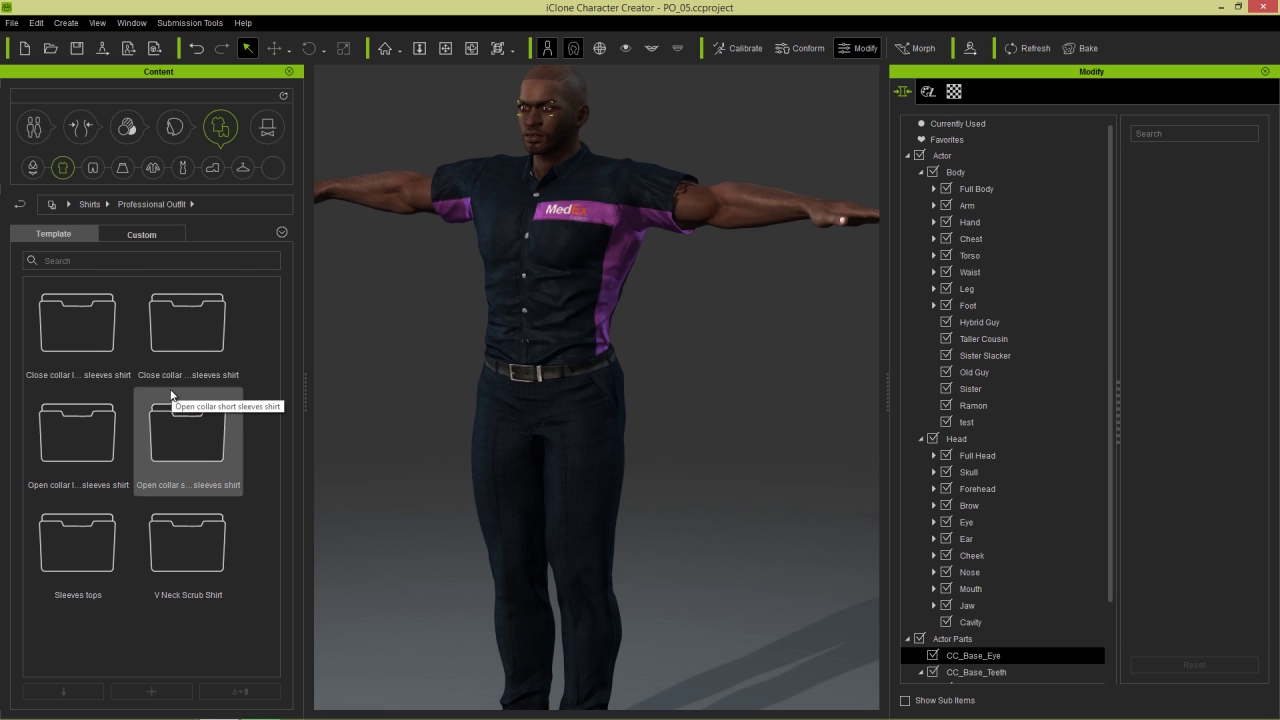
pyautogui.keyDown('ctrl'); pyautogui.scroll(-1, 172, 396); pyautogui.keyUp('ctrl')
pyautogui.moveTo(90, 282); pyautogui.dragTo(240, 282)
pyautogui.click(141, 306)
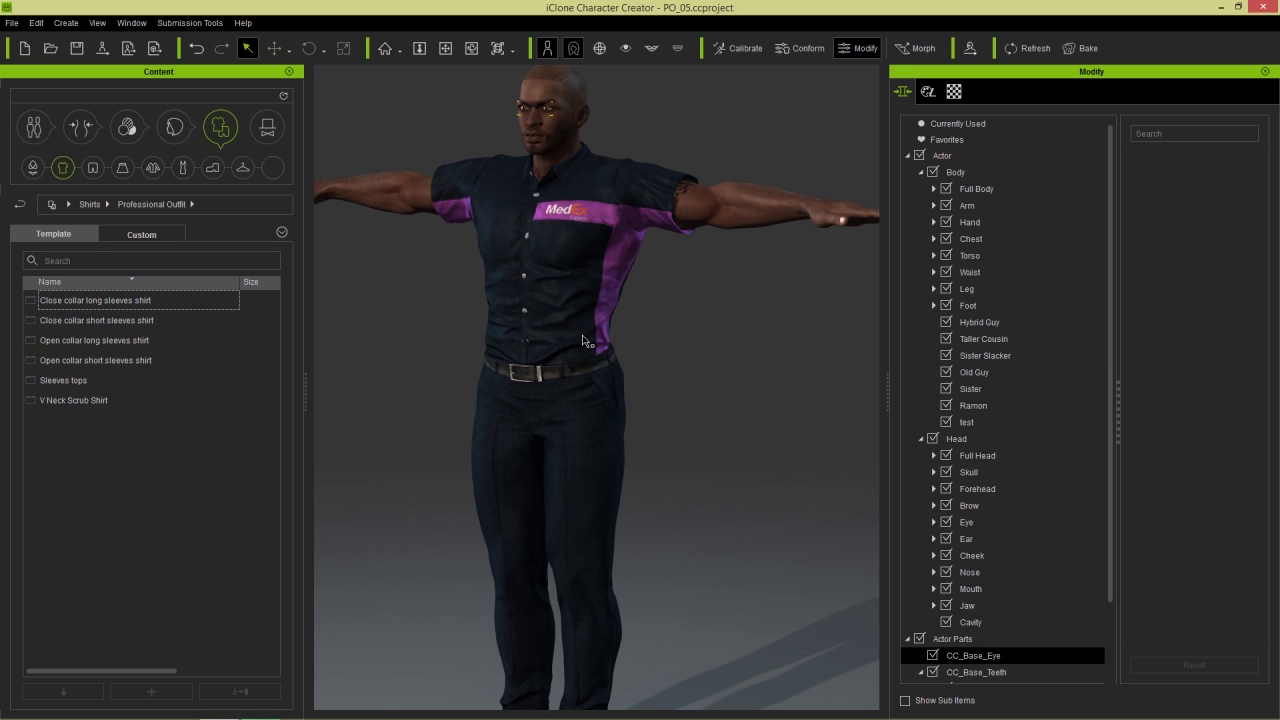
pyautogui.doubleClick(75, 401)
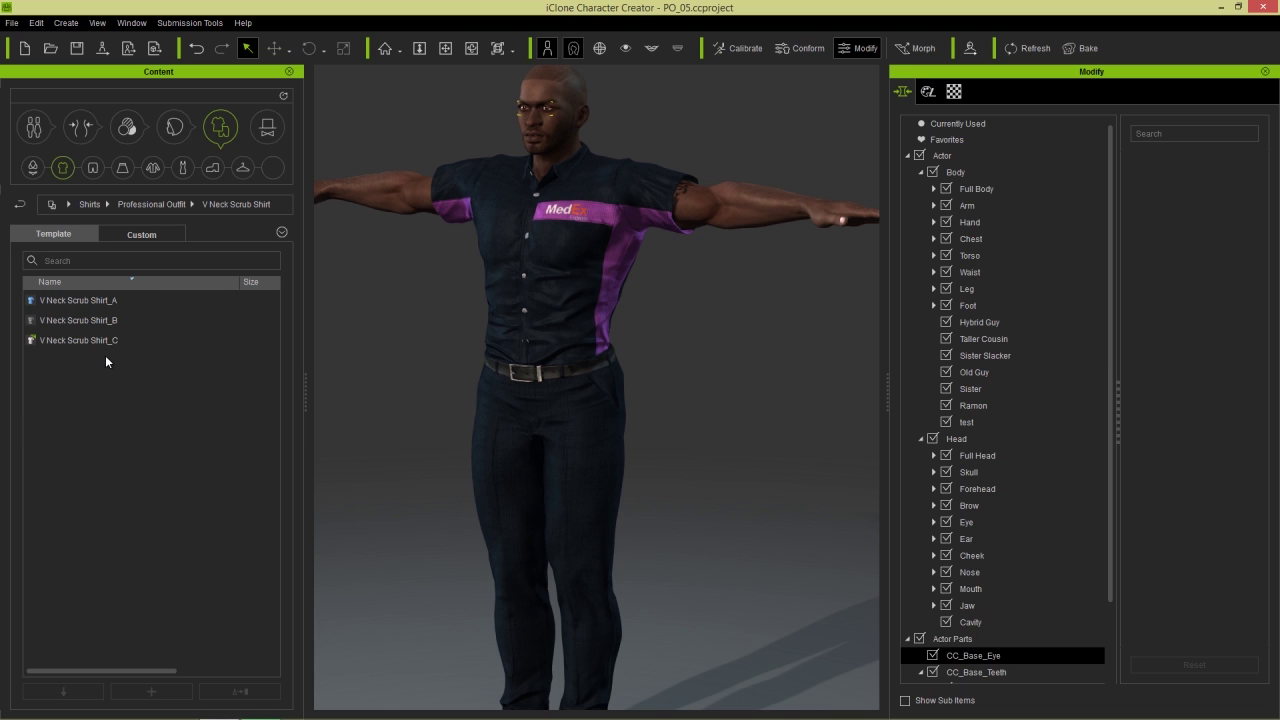
pyautogui.keyDown('ctrl'); pyautogui.scroll(2, 106, 352); pyautogui.keyUp('ctrl')
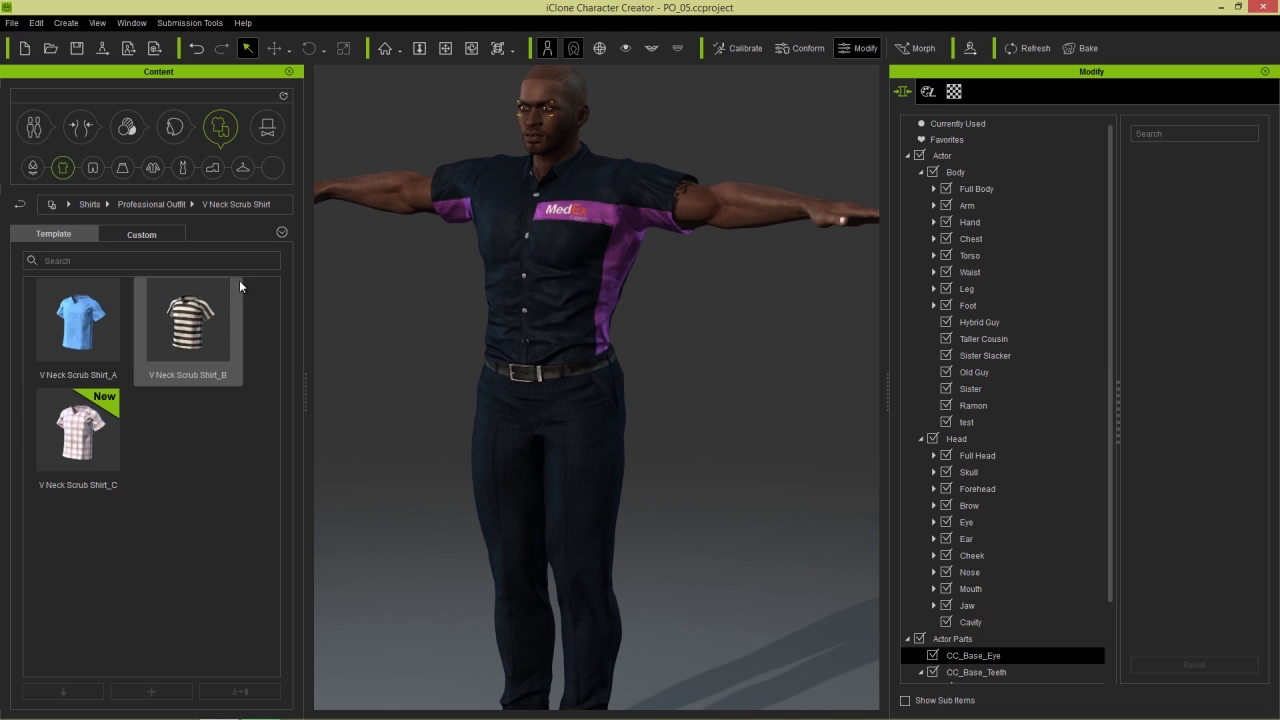
pyautogui.doubleClick(83, 330)
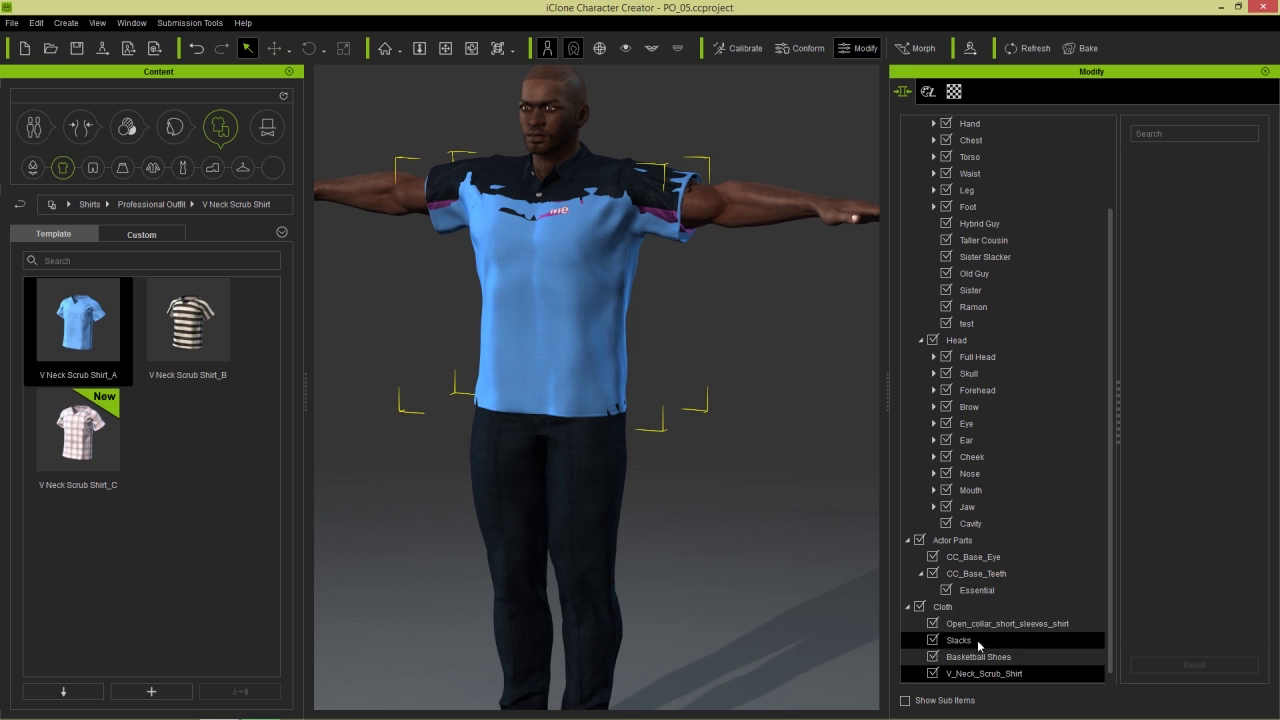
# Delete the Open_collar_short_sleeves_shirt from the character's clothing.
pyautogui.click(992, 624)
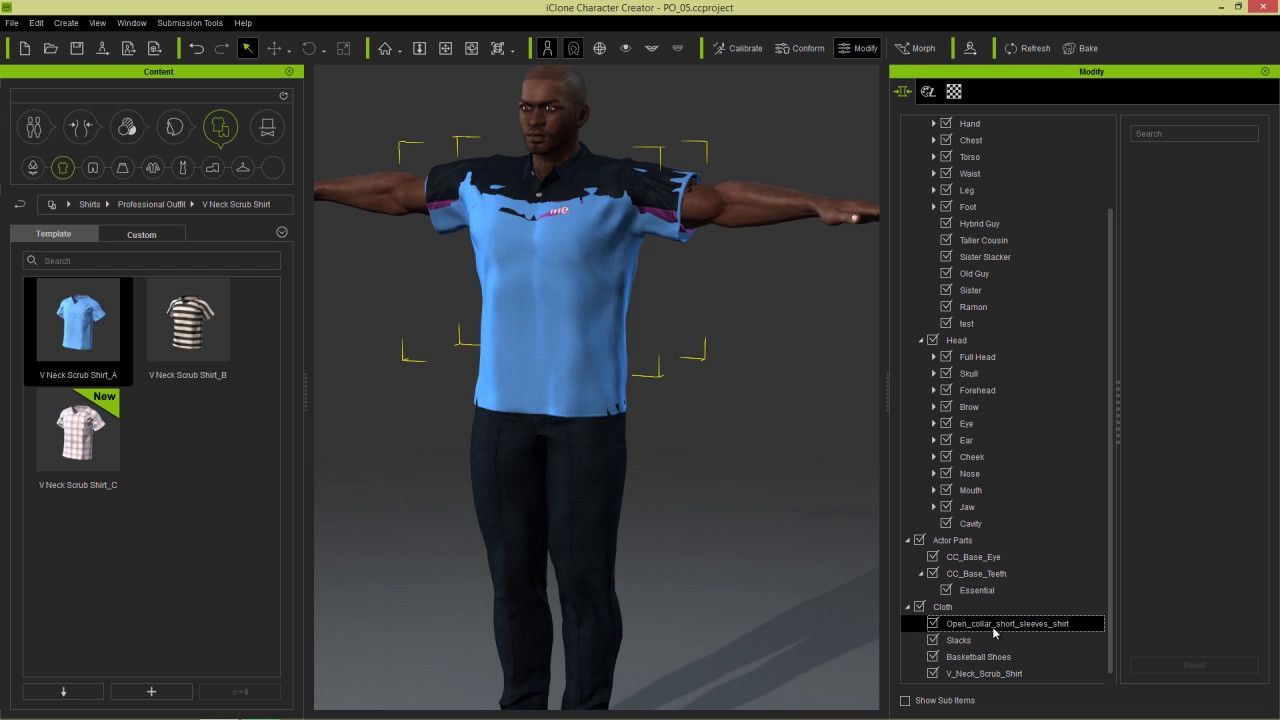
pyautogui.press('Delete')
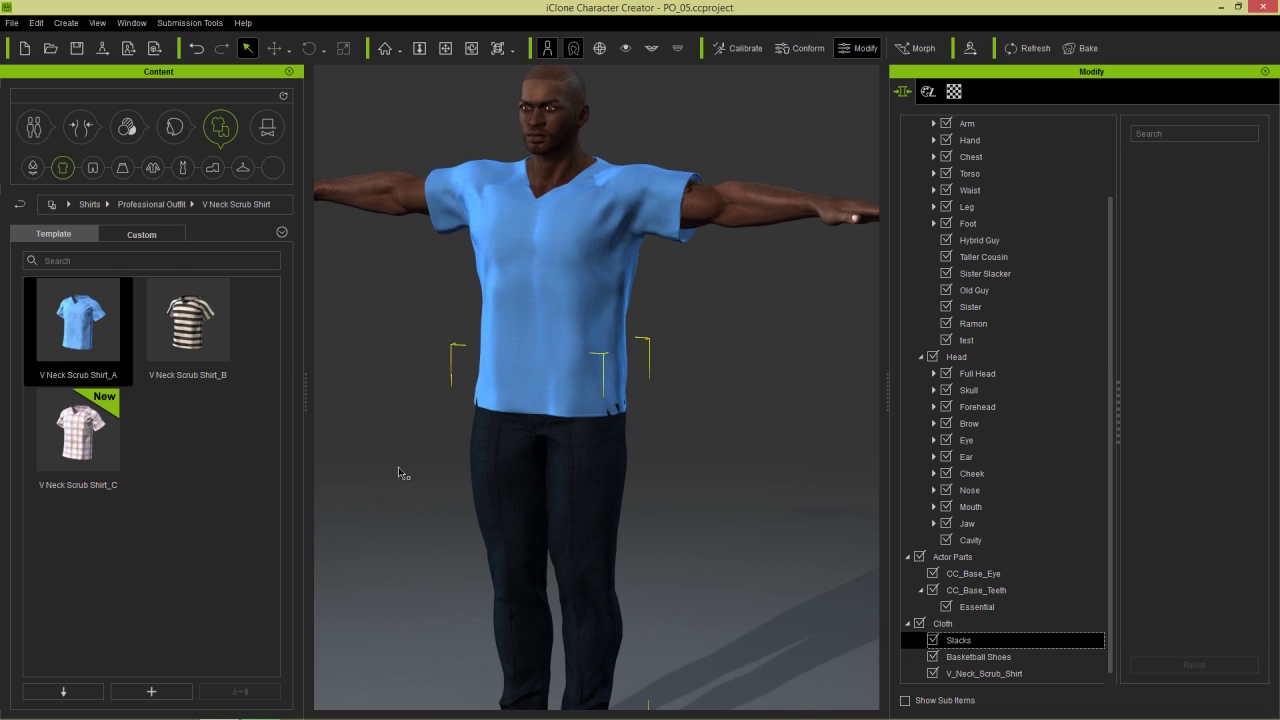
pyautogui.click(100, 388)
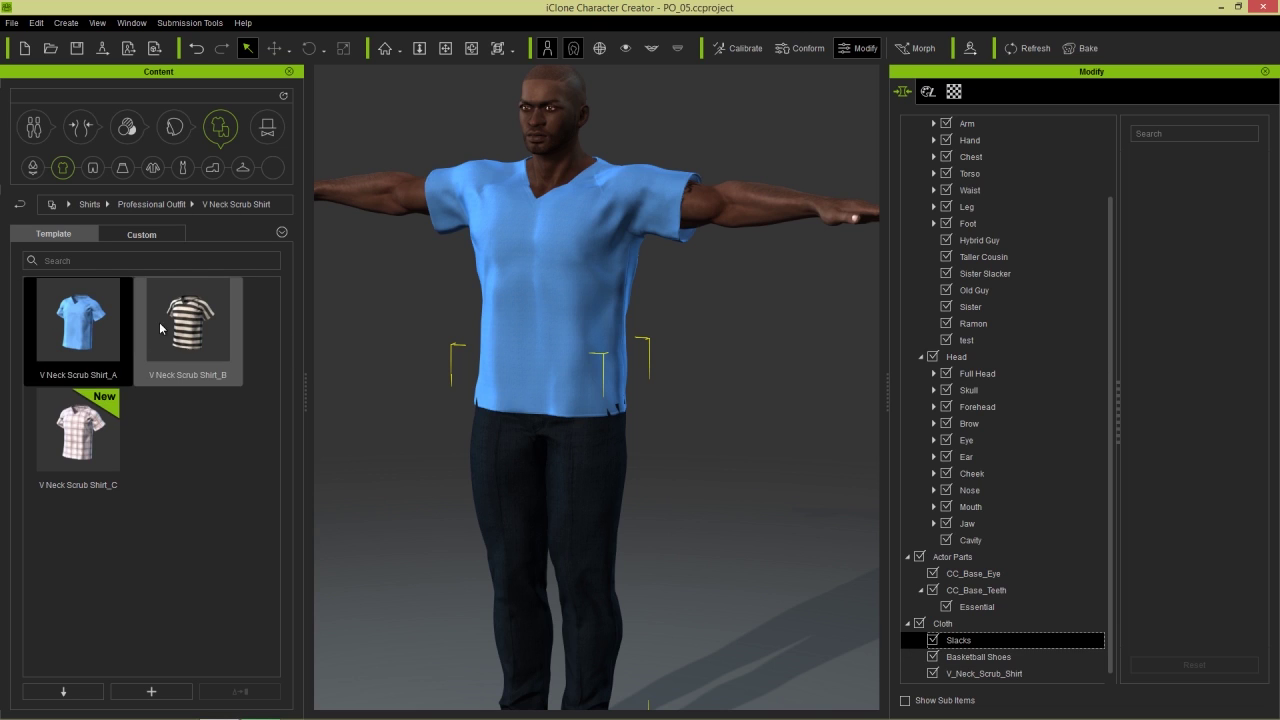
# Replace the character's slacks with Scrub Pants_A from the Professional Outfit pants.
pyautogui.click(92, 170)
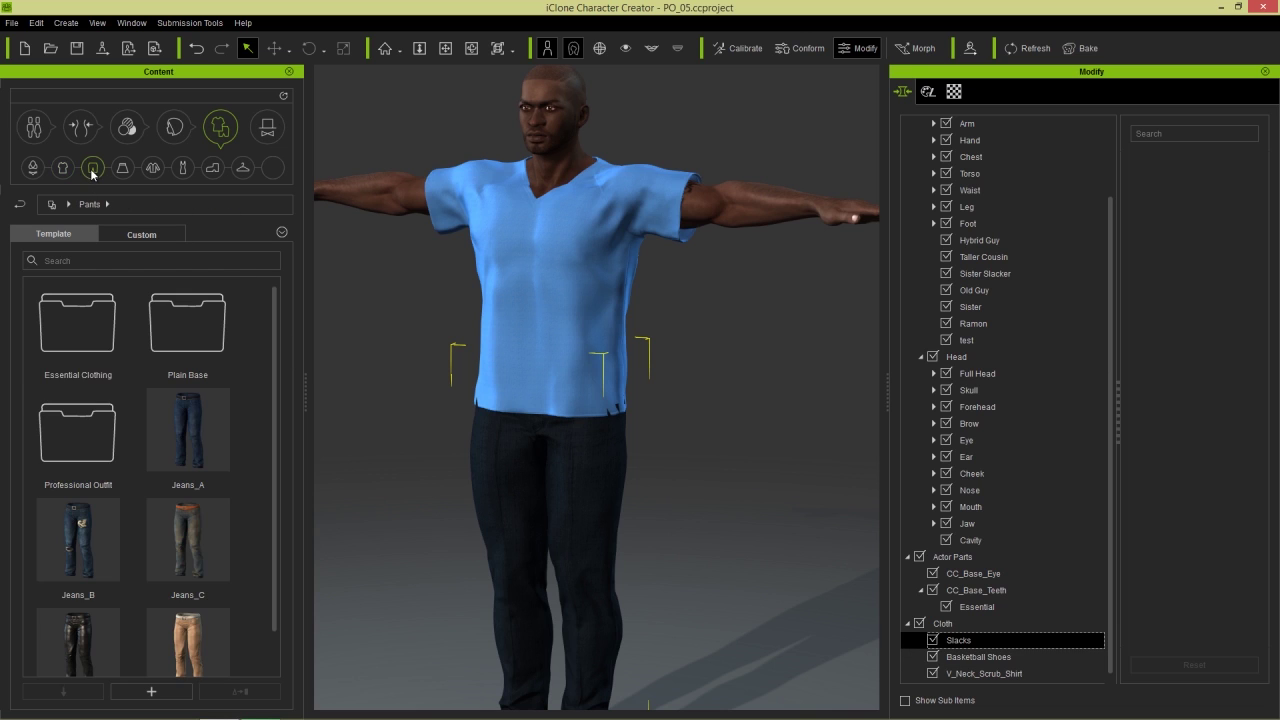
pyautogui.doubleClick(88, 438)
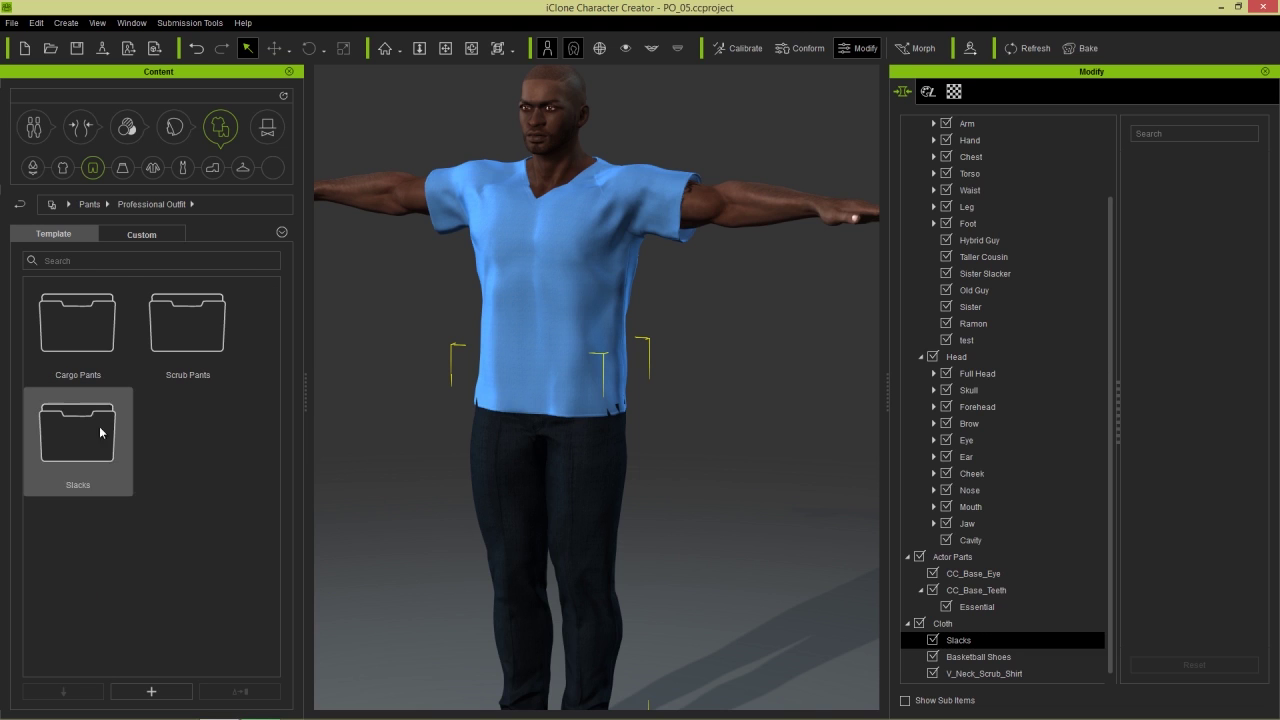
pyautogui.doubleClick(96, 336)
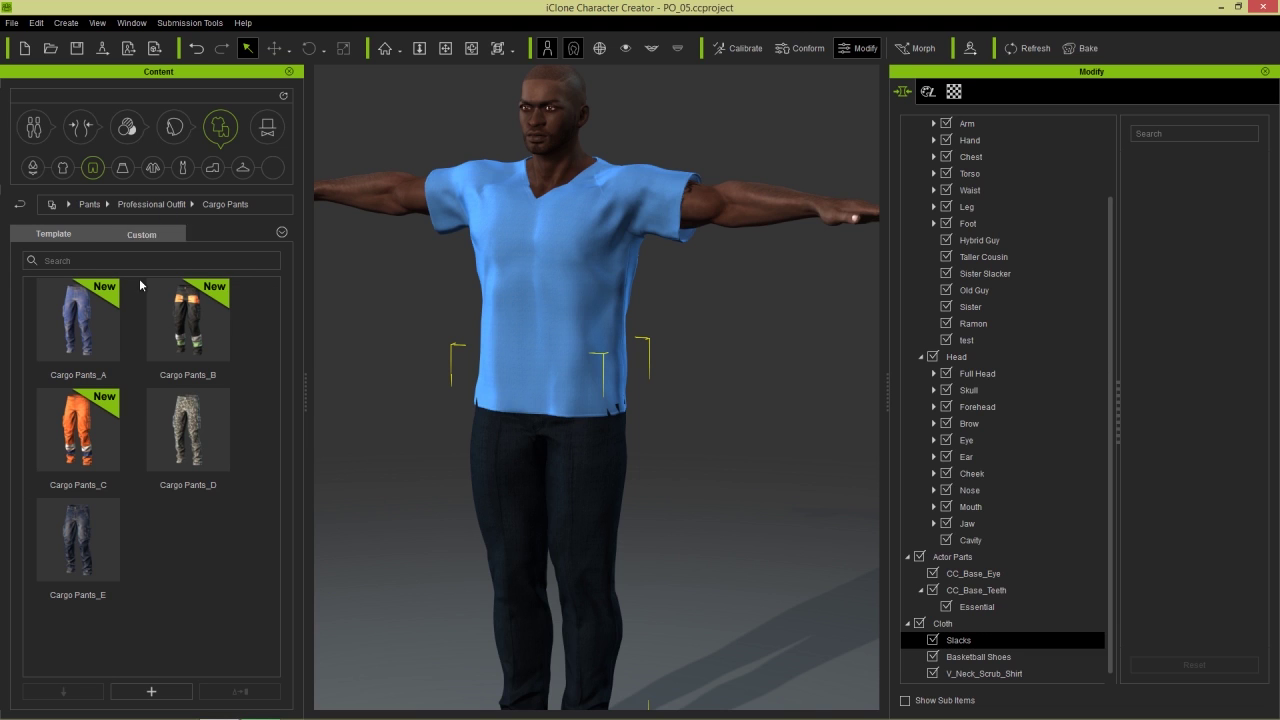
pyautogui.click(145, 204)
pyautogui.doubleClick(200, 348)
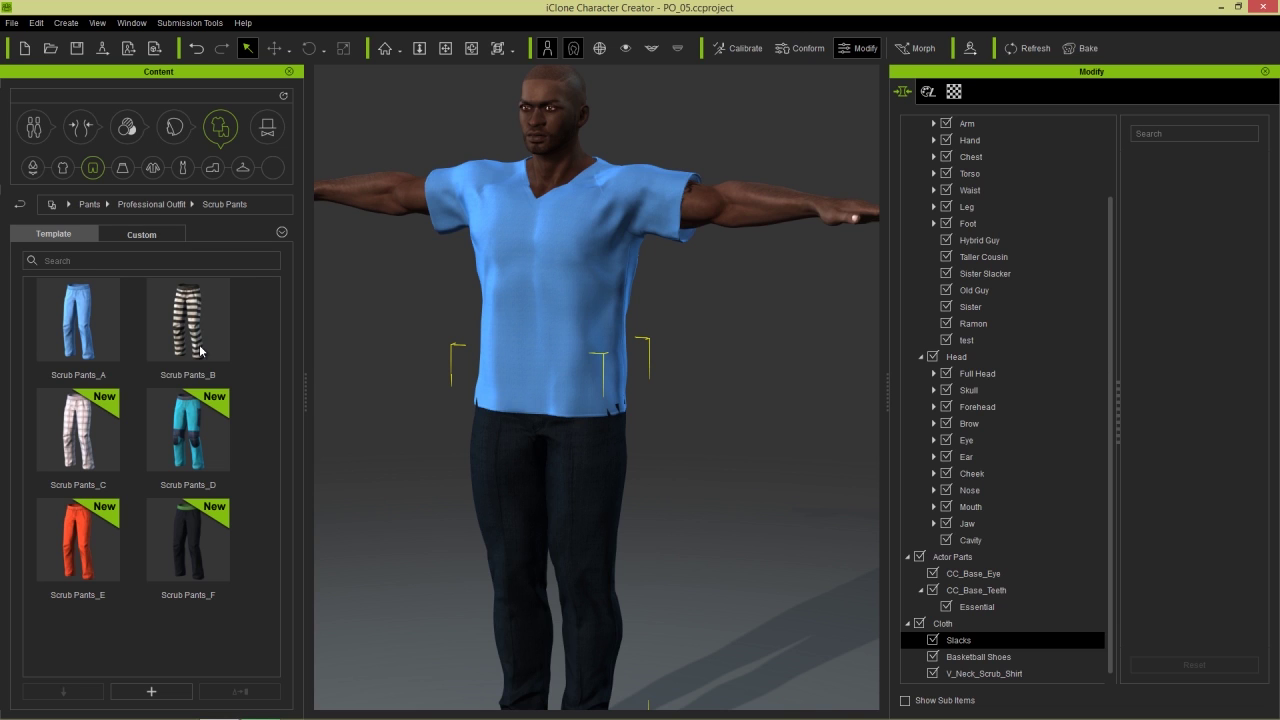
pyautogui.doubleClick(84, 335)
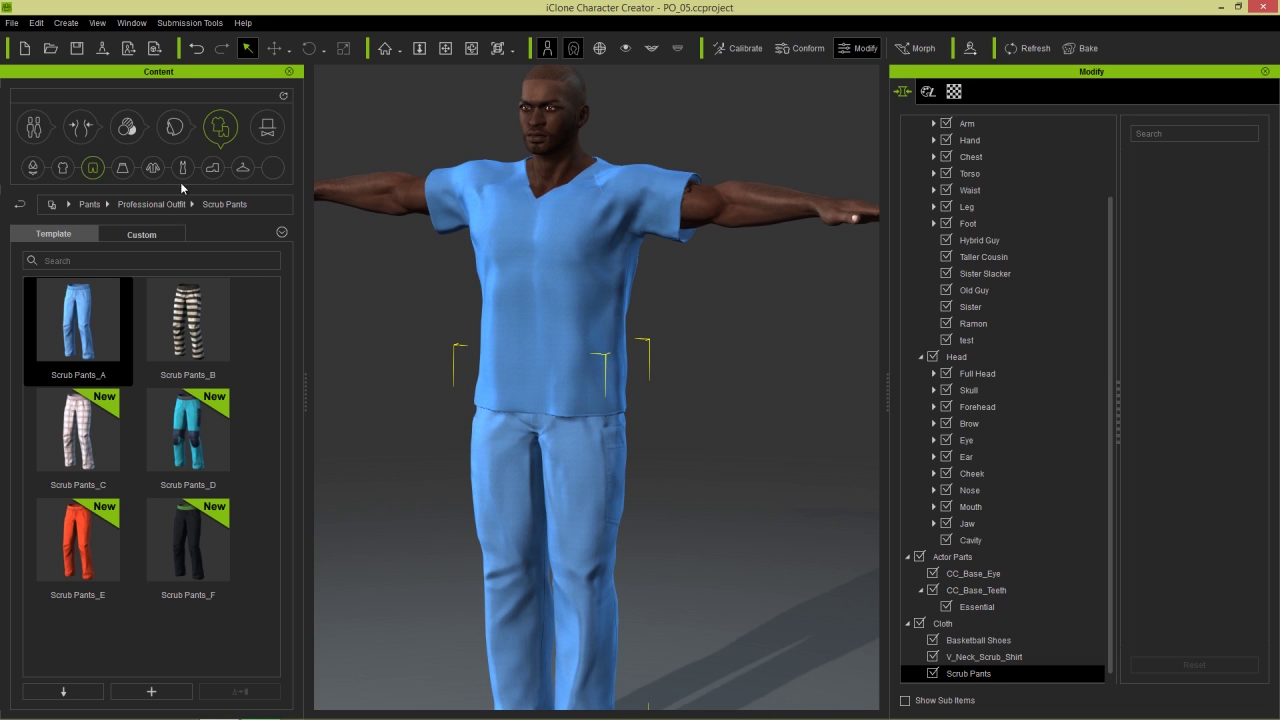
# Look through the Professional Outfit slacks and examine the full-body fit of the blue scrub outfit.
pyautogui.click(168, 203)
pyautogui.doubleClick(106, 432)
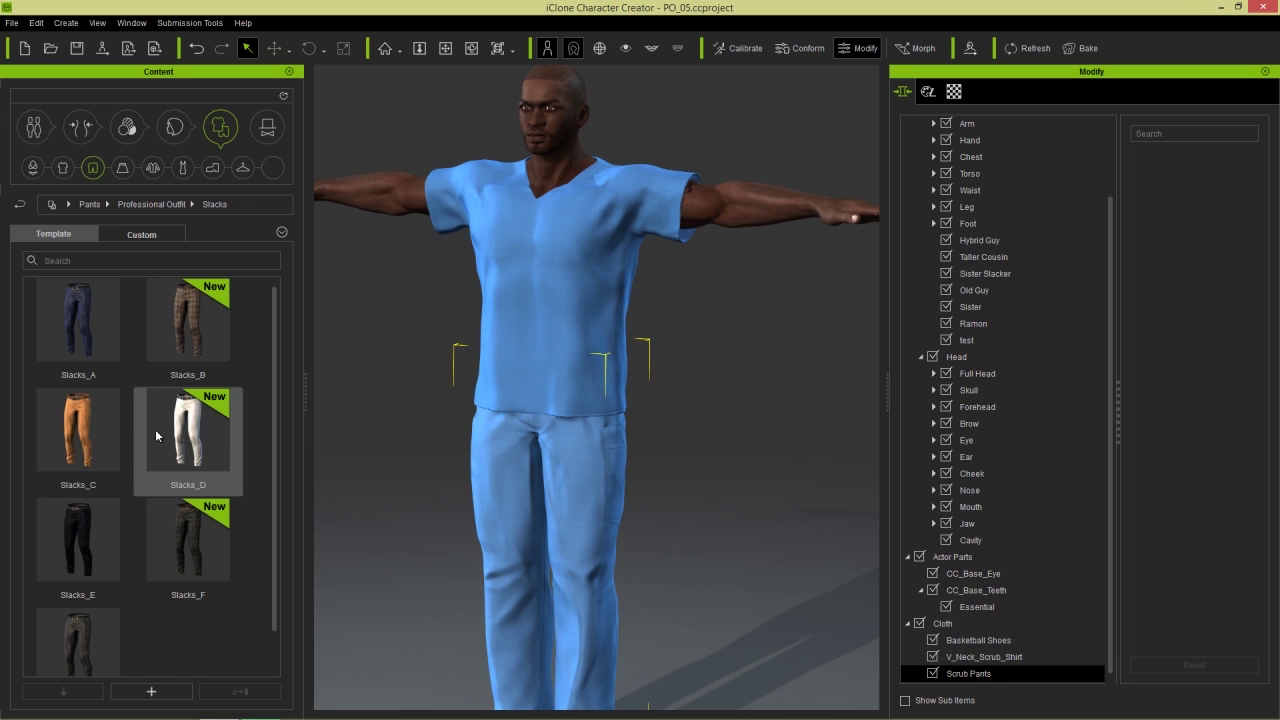
pyautogui.click(158, 203)
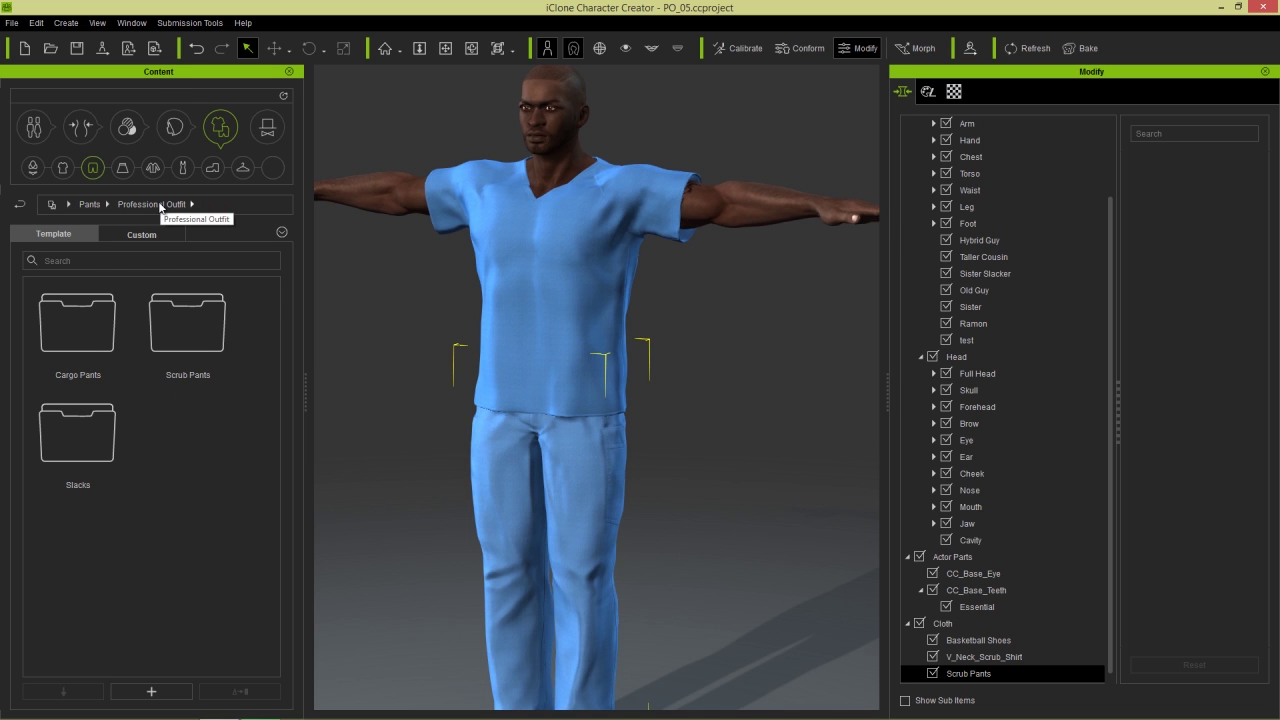
pyautogui.moveTo(752, 330); pyautogui.dragTo(736, 408, button='right')
pyautogui.moveTo(476, 305); pyautogui.dragTo(523, 334, button='middle')
pyautogui.scroll(-3, 600, 440)
pyautogui.moveTo(633, 507); pyautogui.dragTo(617, 443, button='middle')
pyautogui.moveTo(617, 443); pyautogui.dragTo(656, 403, button='right')
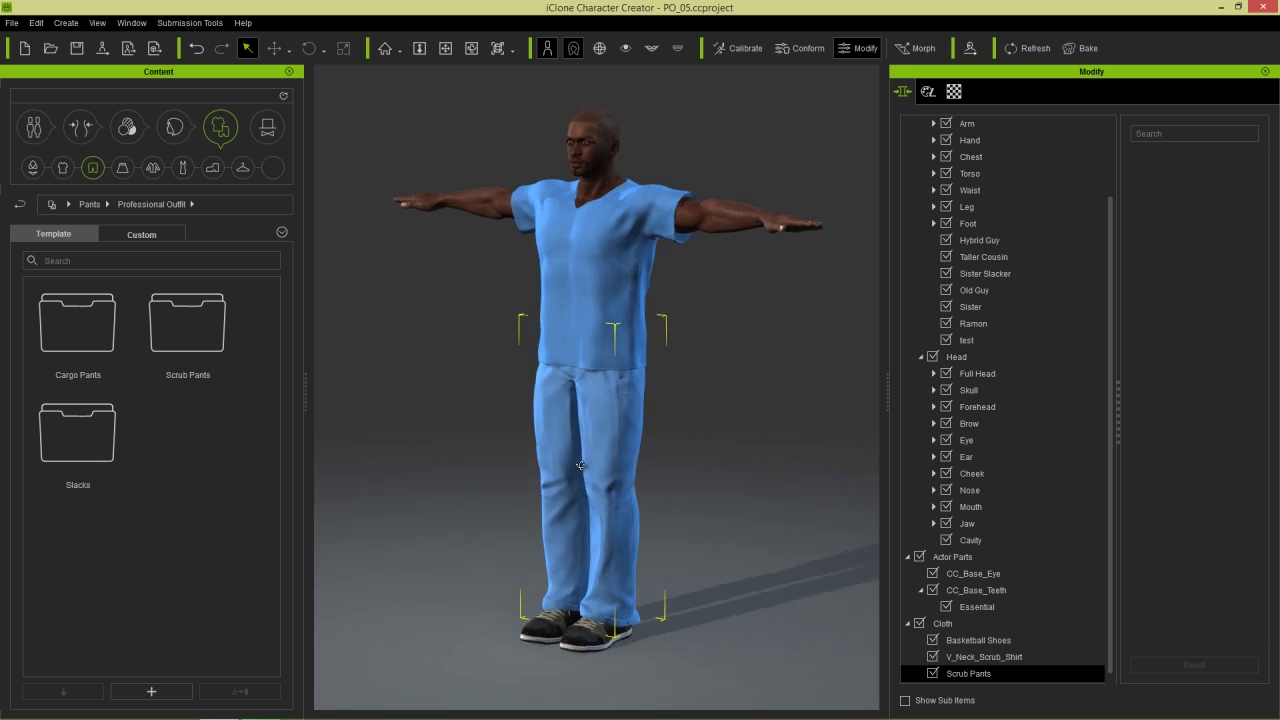
pyautogui.moveTo(644, 357); pyautogui.dragTo(621, 317, button='middle')
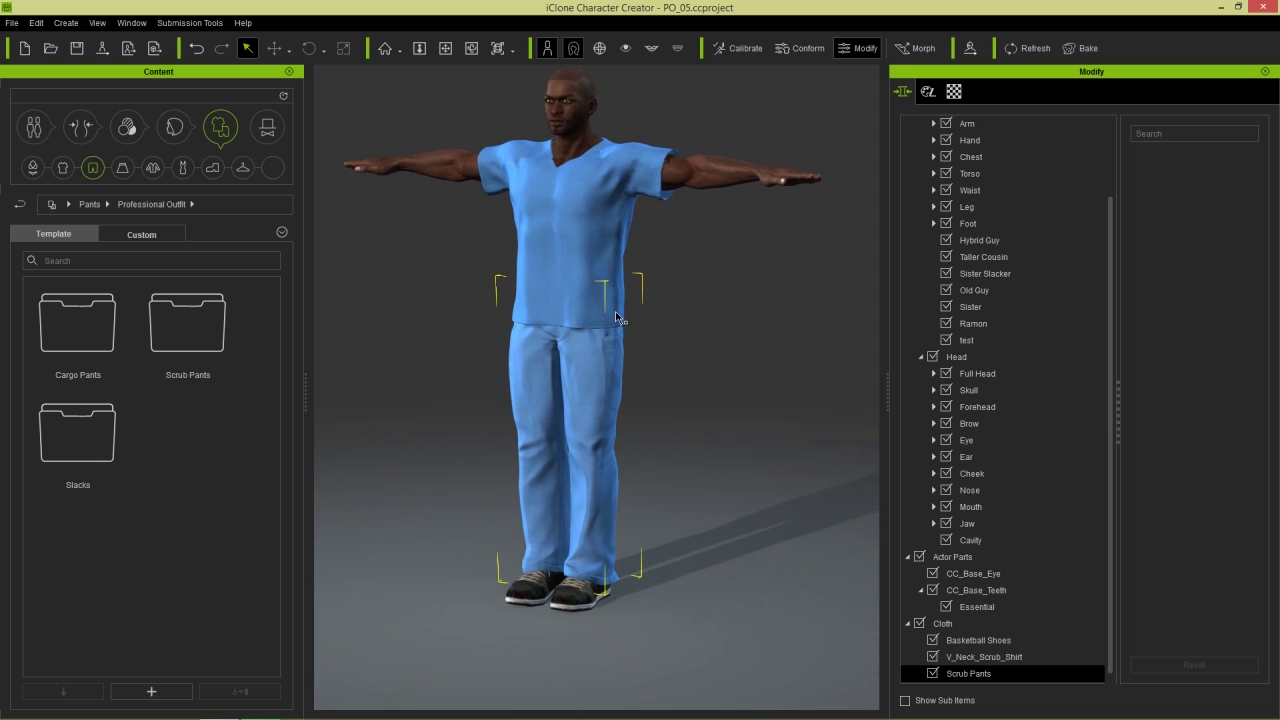
# Replace the basketball shoes with Canvas shoes_A from the Professional Outfit shoes and bring the whole figure into view.
pyautogui.click(213, 168)
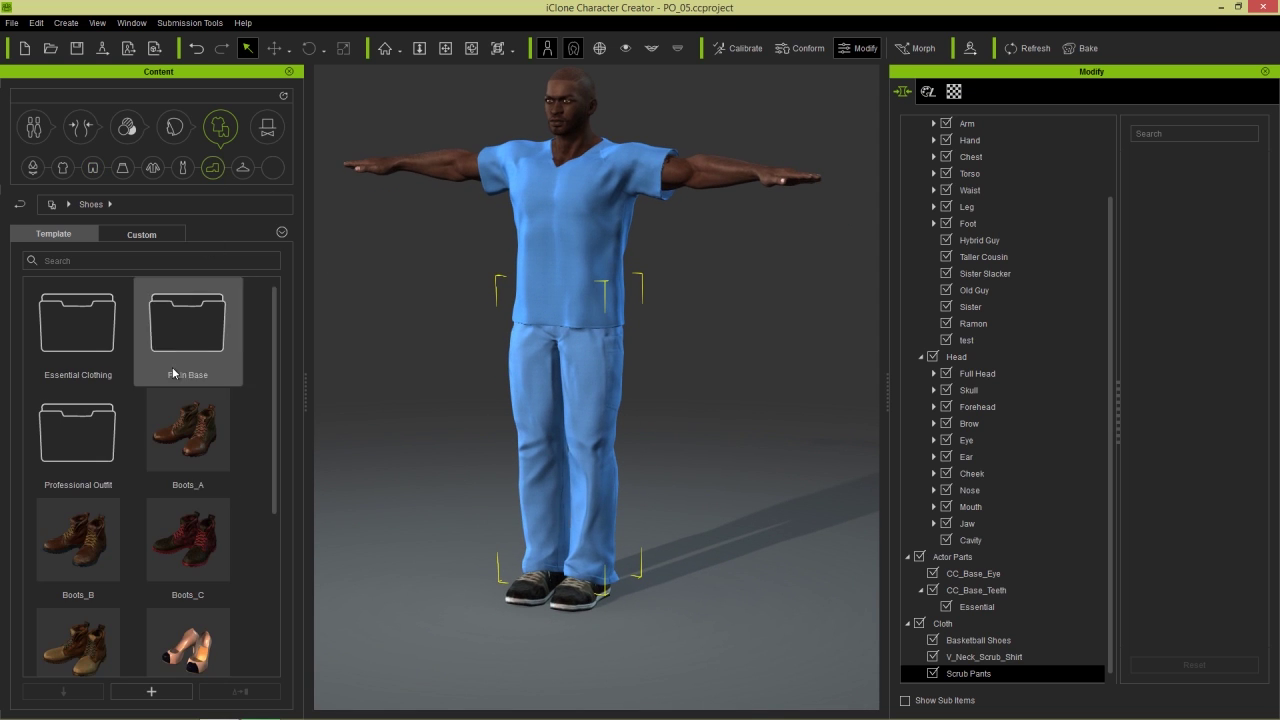
pyautogui.doubleClick(101, 430)
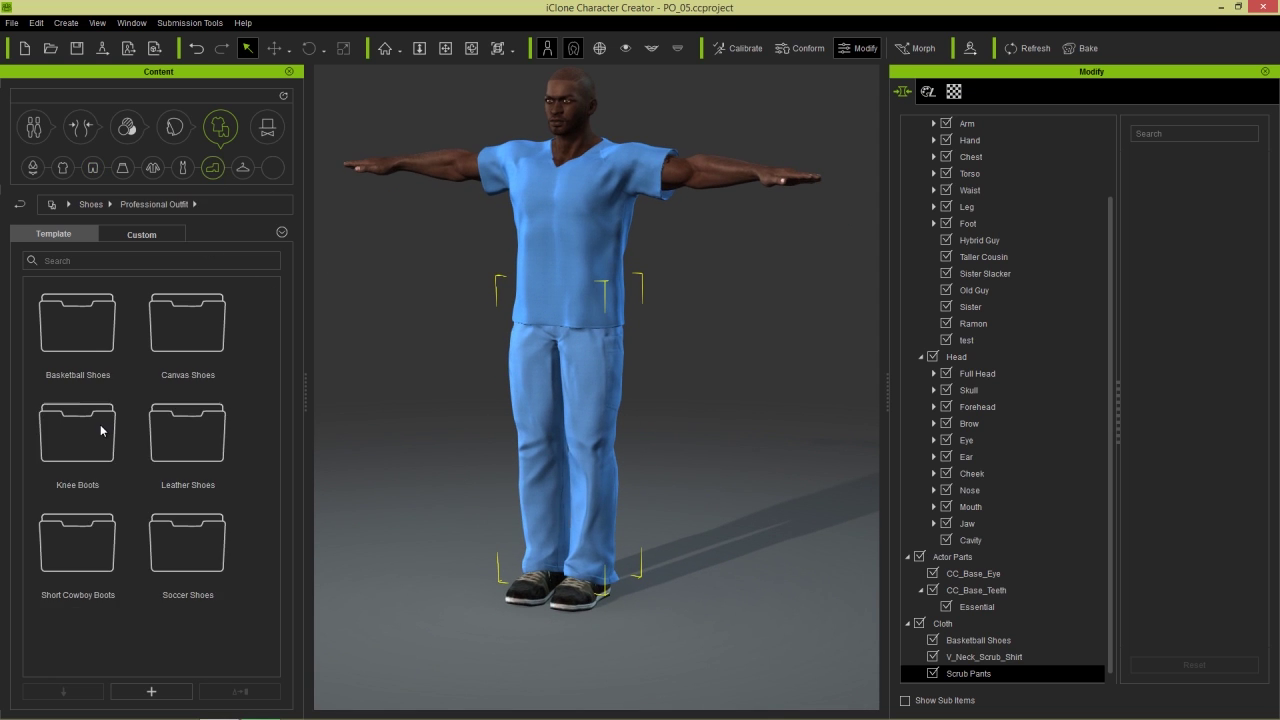
pyautogui.doubleClick(191, 340)
pyautogui.doubleClick(88, 330)
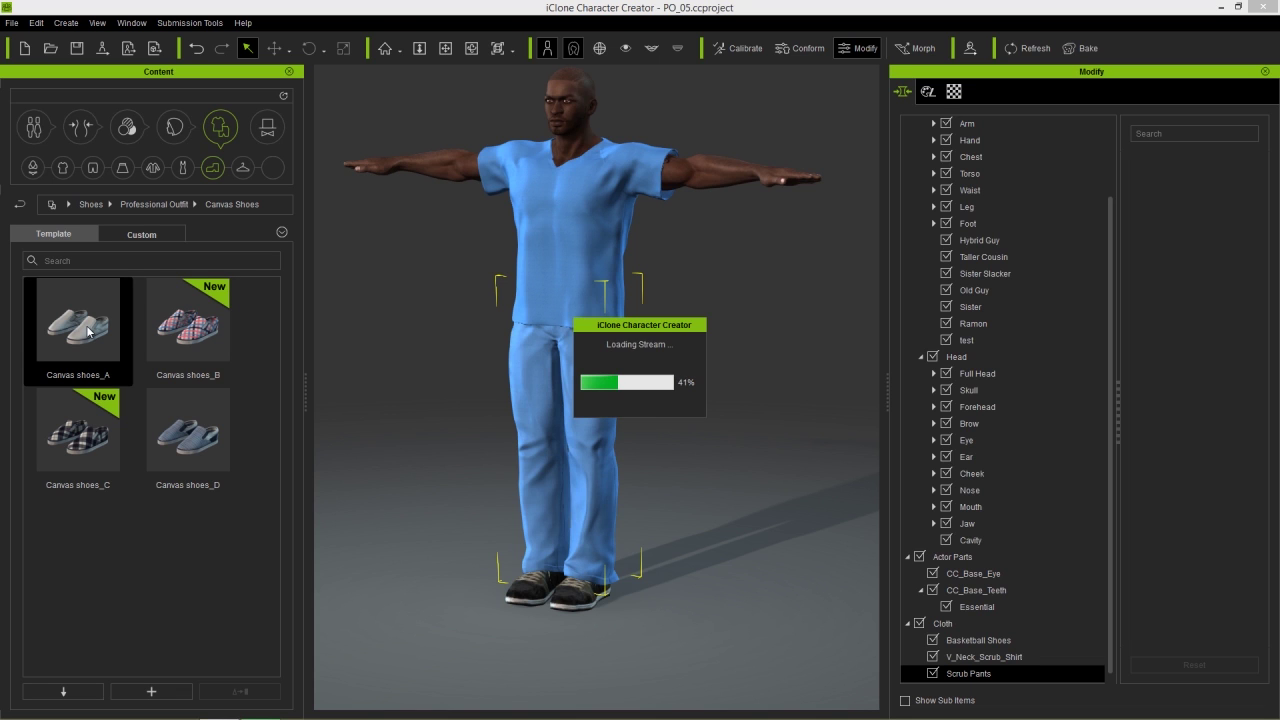
pyautogui.moveTo(530, 315); pyautogui.dragTo(502, 433, button='middle')
pyautogui.moveTo(502, 433); pyautogui.dragTo(796, 417, button='right')
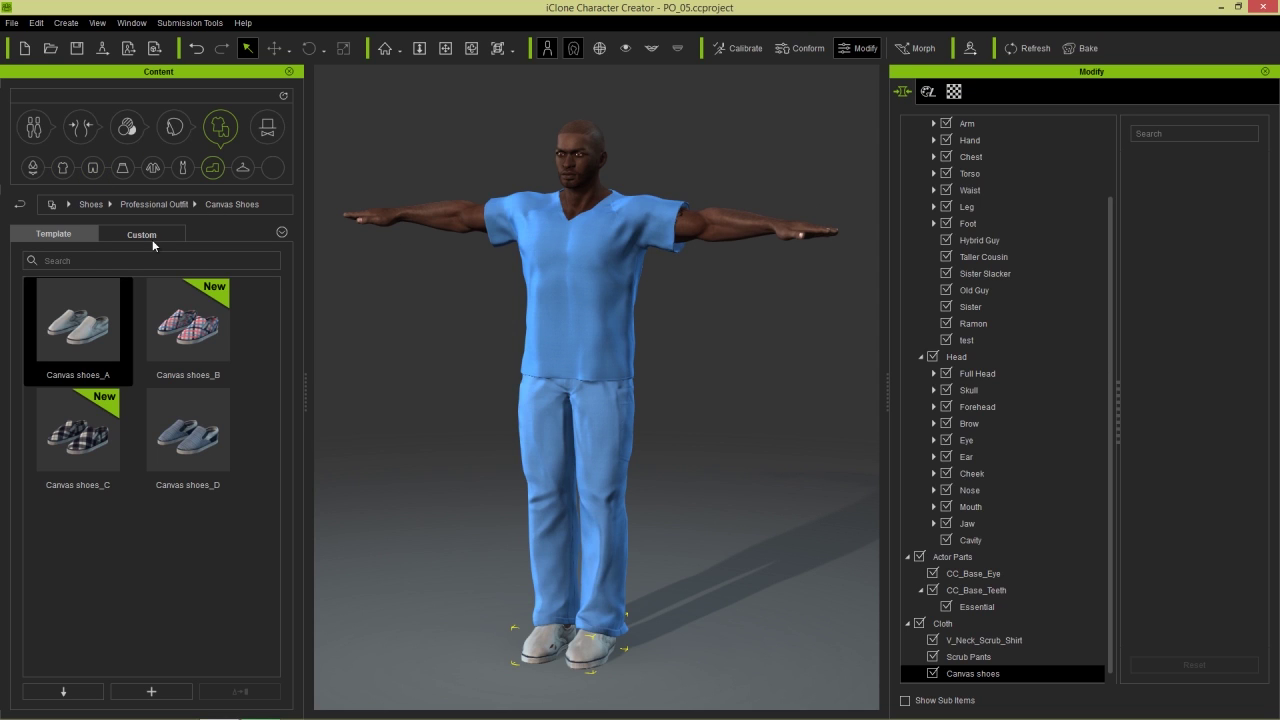
# Swap the canvas shoes for Leather shoes_B from the Professional Outfit collection.
pyautogui.click(160, 204)
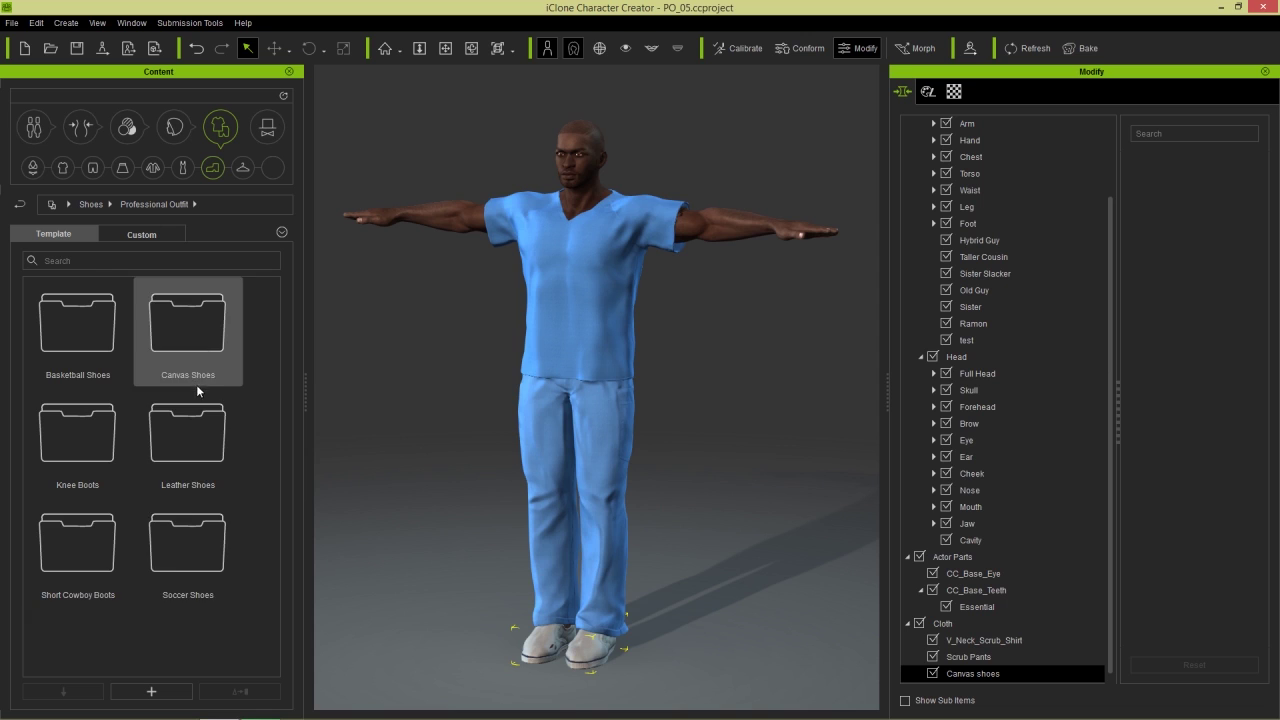
pyautogui.doubleClick(189, 452)
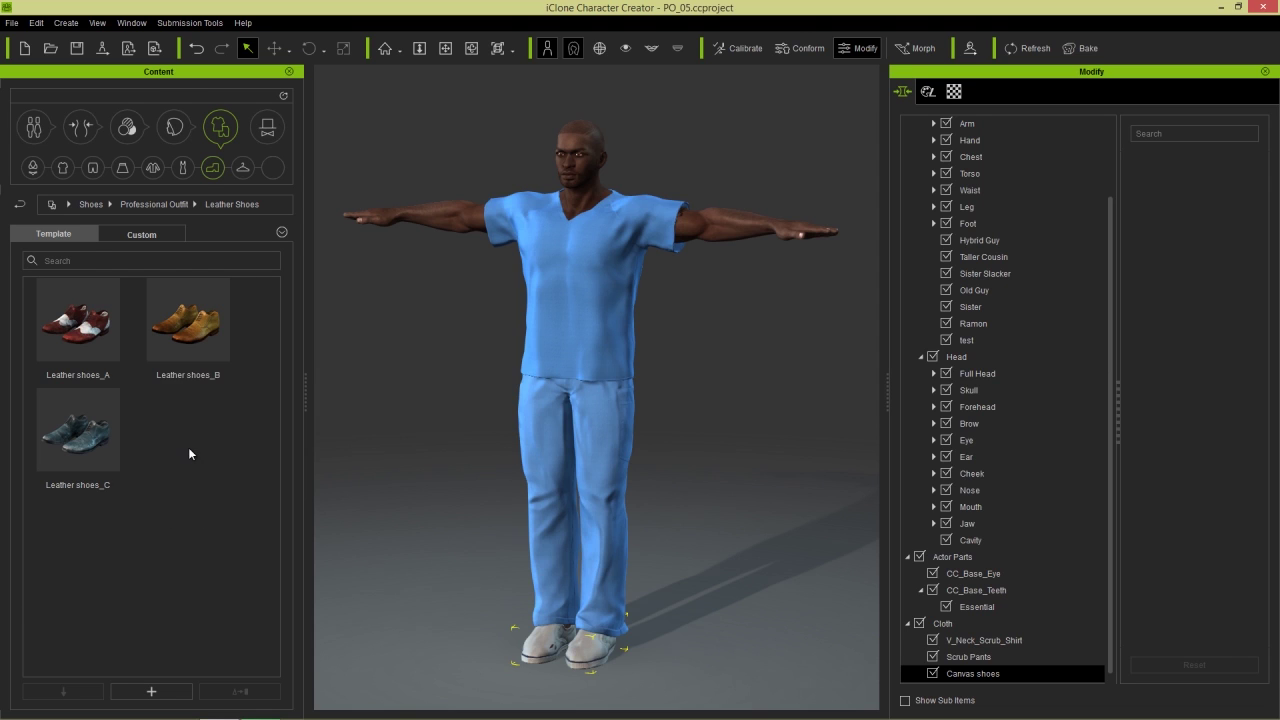
pyautogui.doubleClick(196, 327)
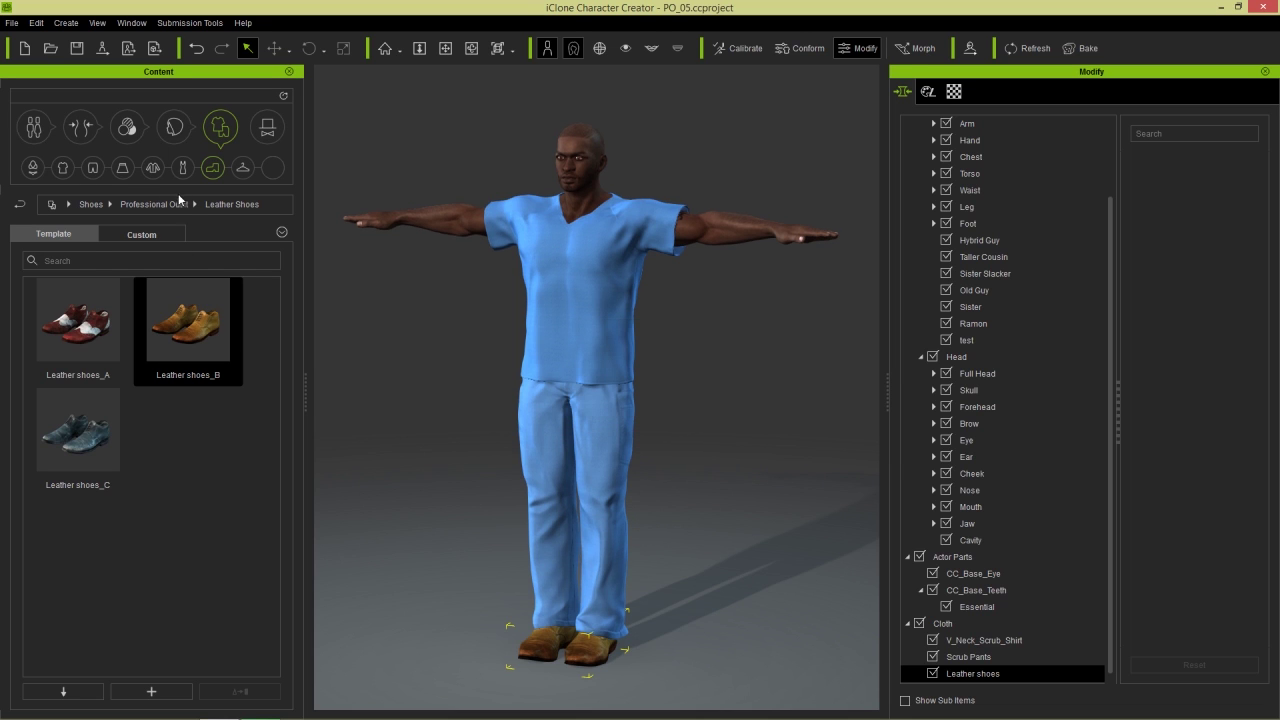
# Try the last slacks variant from the Professional Outfit pants on the character and settle on Slacks_A.
pyautogui.click(92, 169)
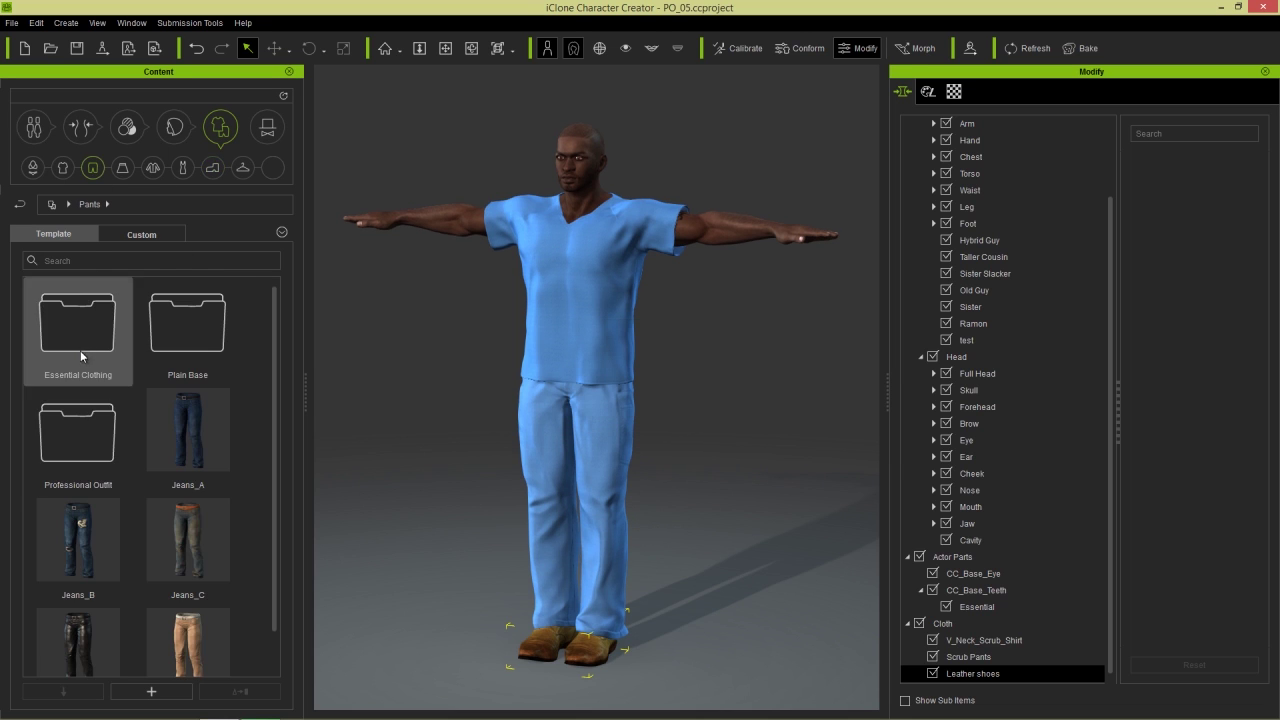
pyautogui.doubleClick(74, 427)
pyautogui.doubleClick(105, 430)
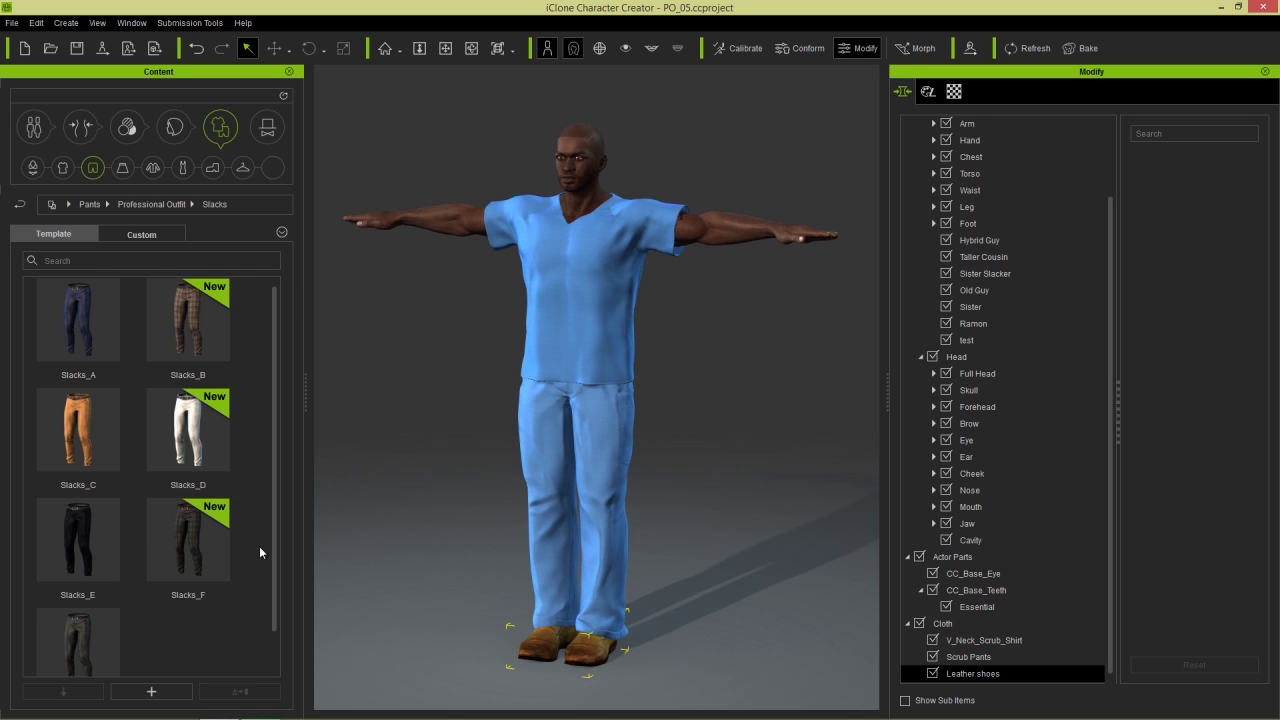
pyautogui.doubleClick(91, 622)
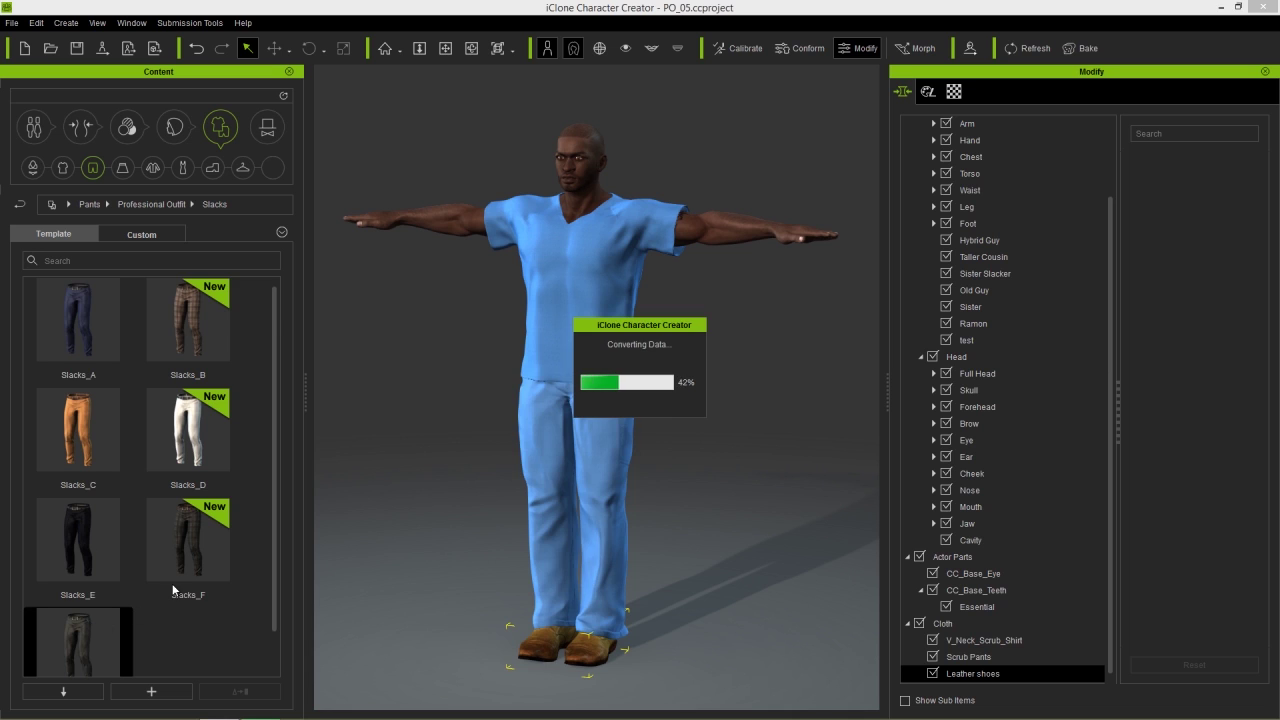
pyautogui.scroll(1, 268, 408)
pyautogui.doubleClick(74, 322)
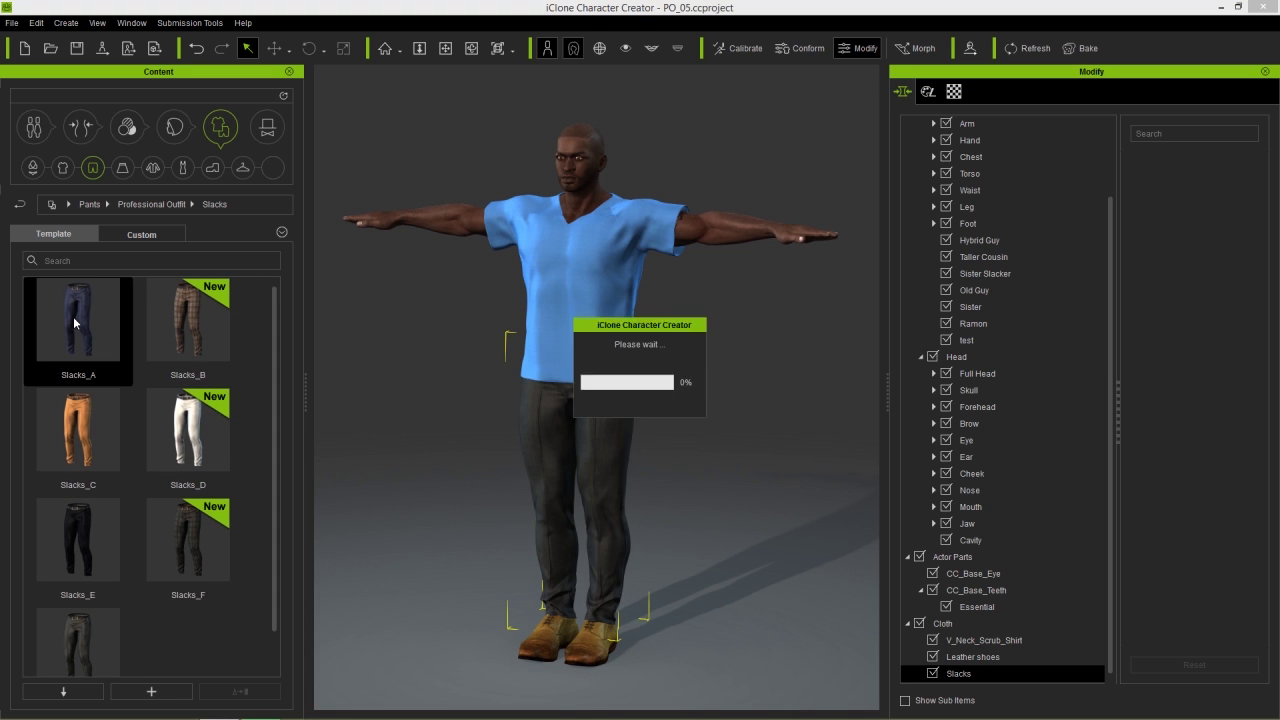
pyautogui.click(618, 406)
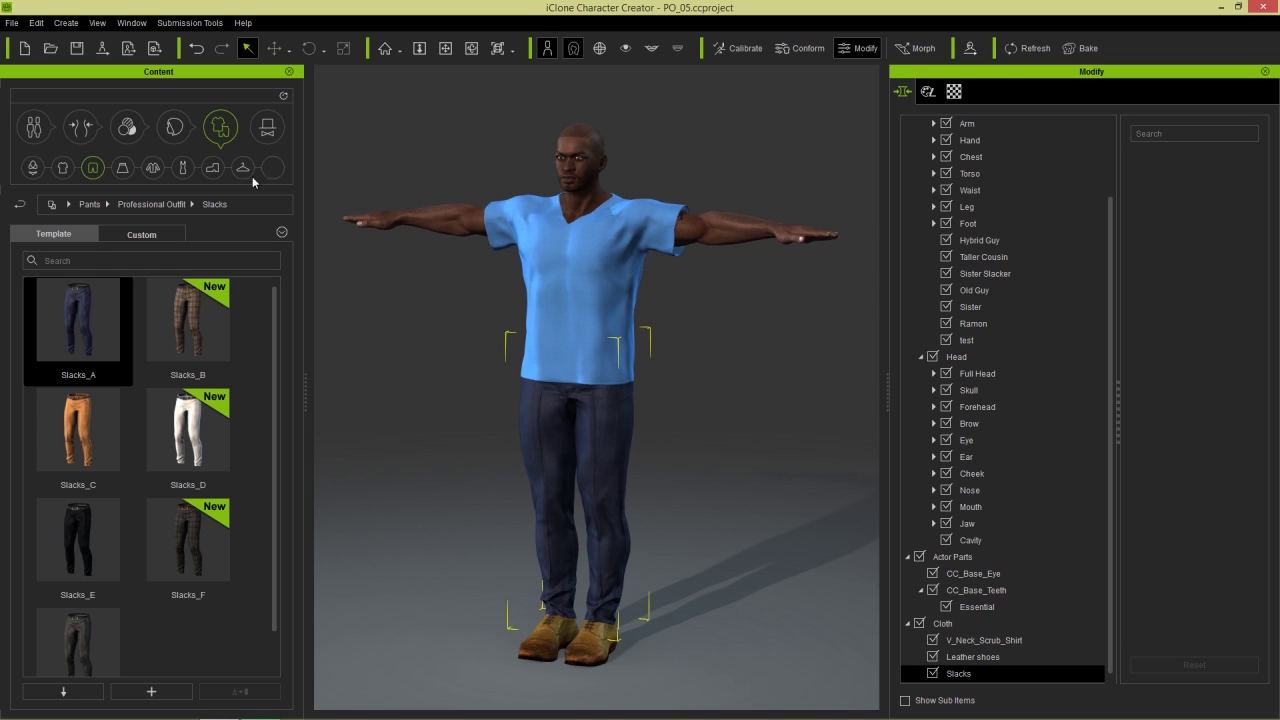
# Add variant A of the Close collar long sleeves shirt from the Professional Outfit shirts to the character.
pyautogui.click(153, 170)
pyautogui.doubleClick(89, 424)
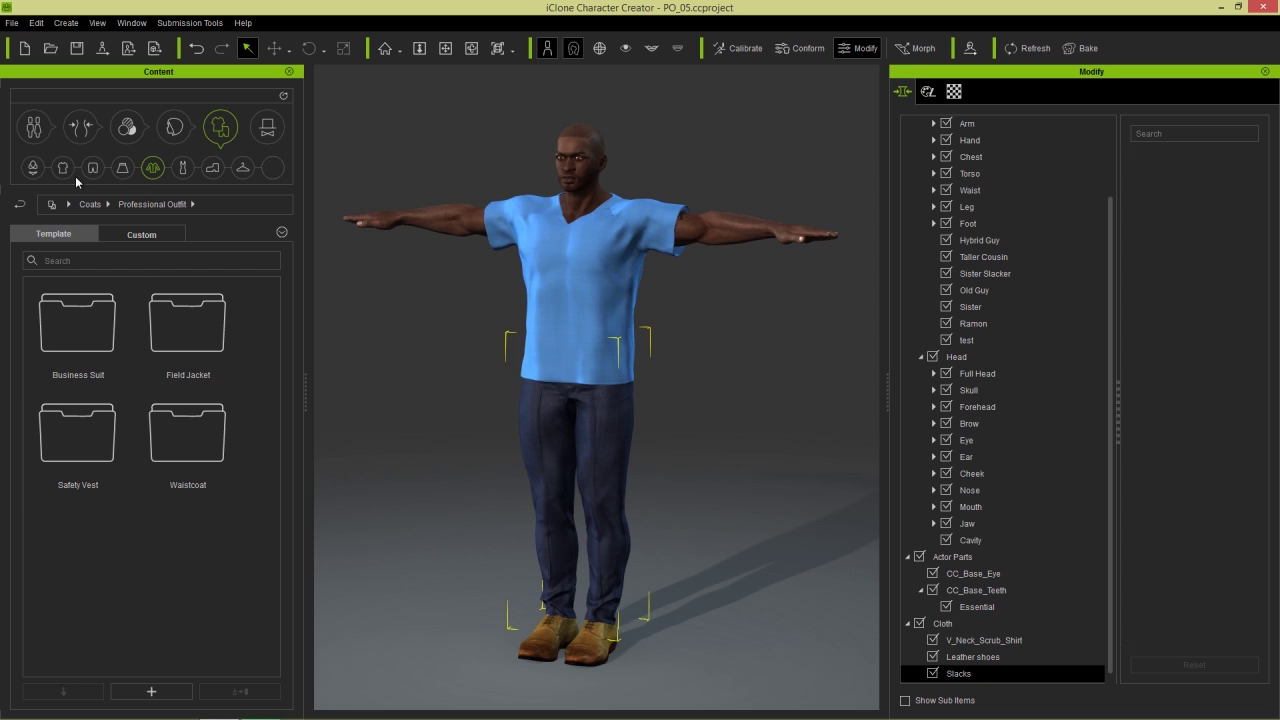
pyautogui.click(62, 167)
pyautogui.doubleClick(105, 434)
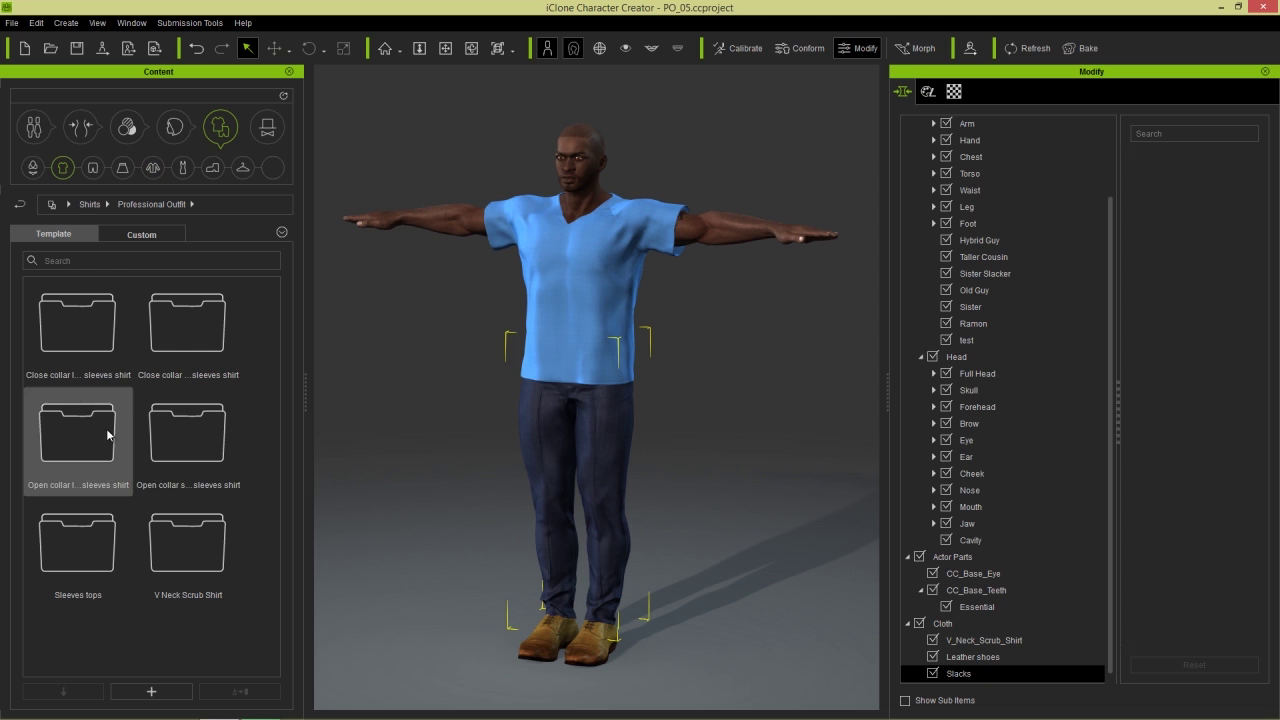
pyautogui.keyDown('ctrl'); pyautogui.scroll(-1, 113, 359); pyautogui.keyUp('ctrl')
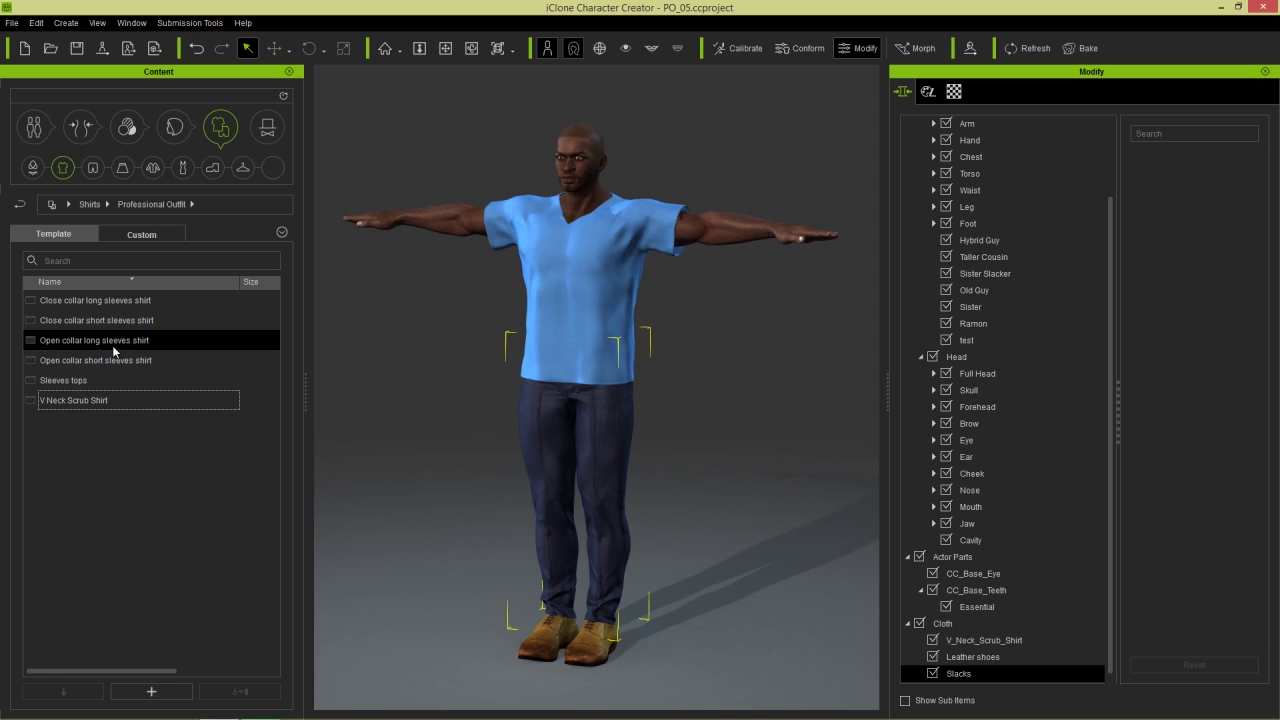
pyautogui.doubleClick(116, 303)
pyautogui.keyDown('ctrl'); pyautogui.scroll(2, 118, 301); pyautogui.keyUp('ctrl')
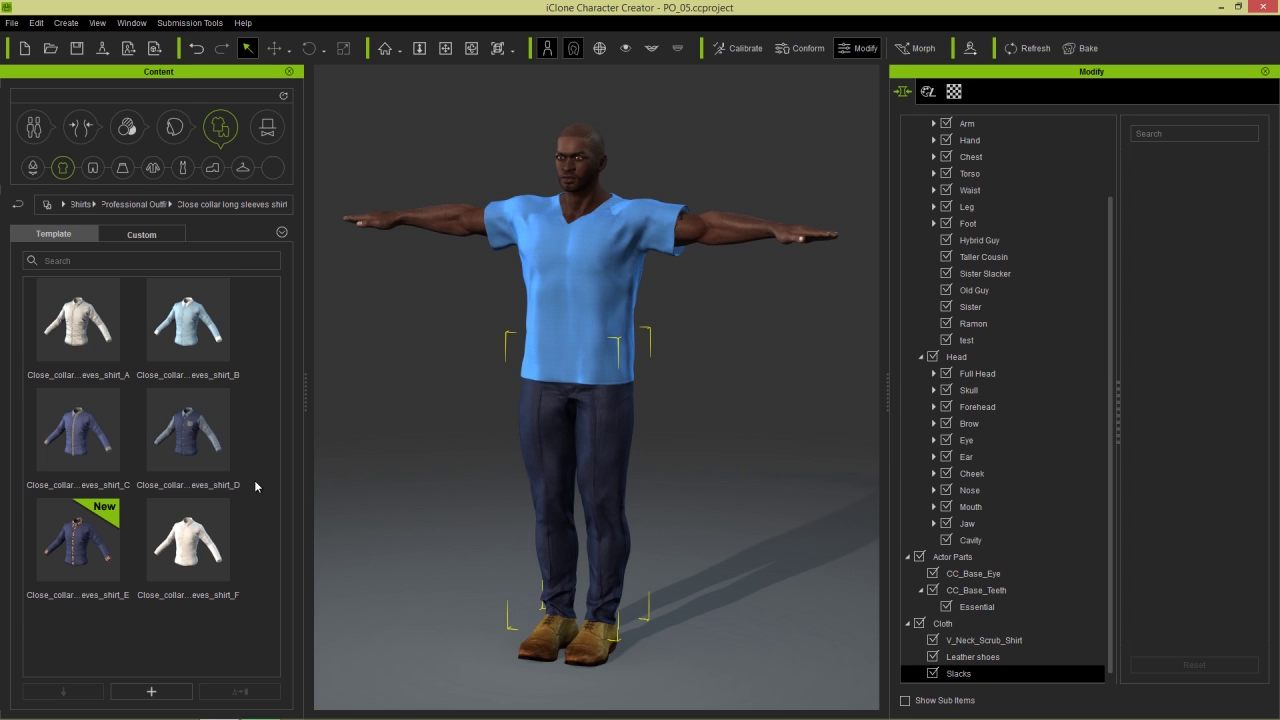
pyautogui.doubleClick(83, 335)
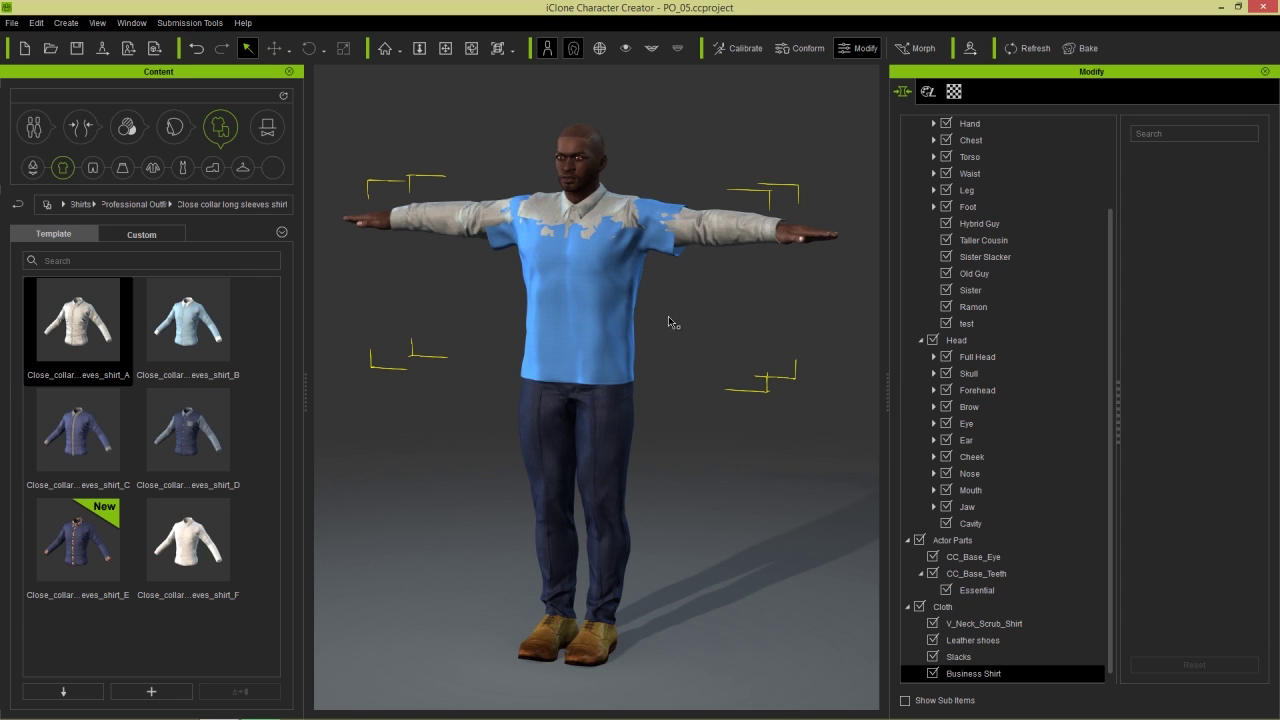
# Delete the V_Neck_Scrub_Shirt from the character's clothing and inspect the fit of the business shirt and slacks.
pyautogui.click(1000, 624)
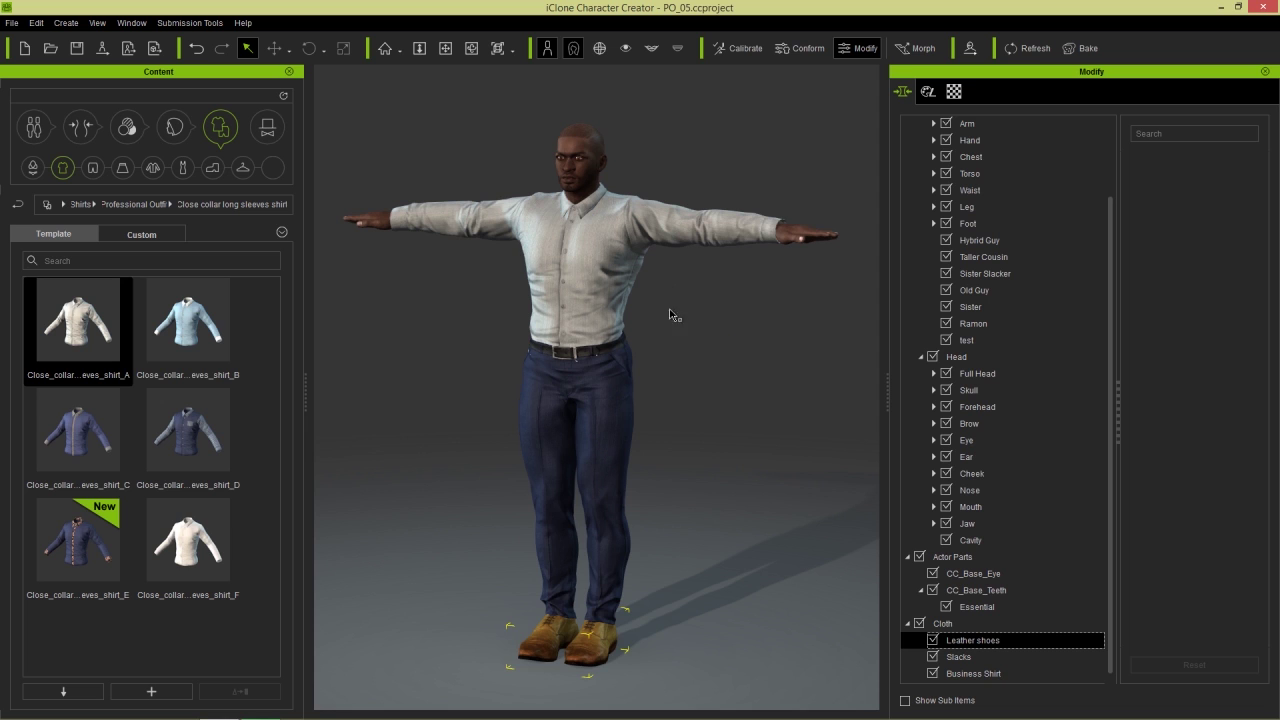
pyautogui.scroll(5, 670, 400)
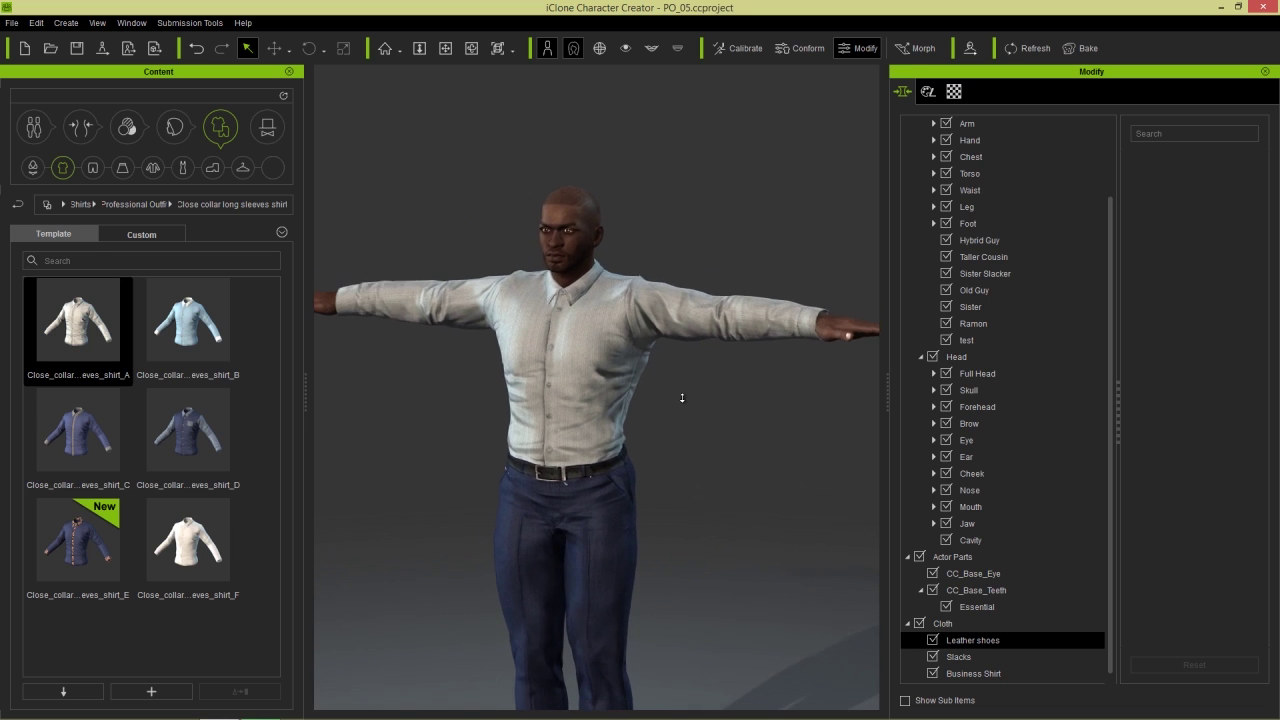
pyautogui.moveTo(682, 398); pyautogui.dragTo(714, 378, button='middle')
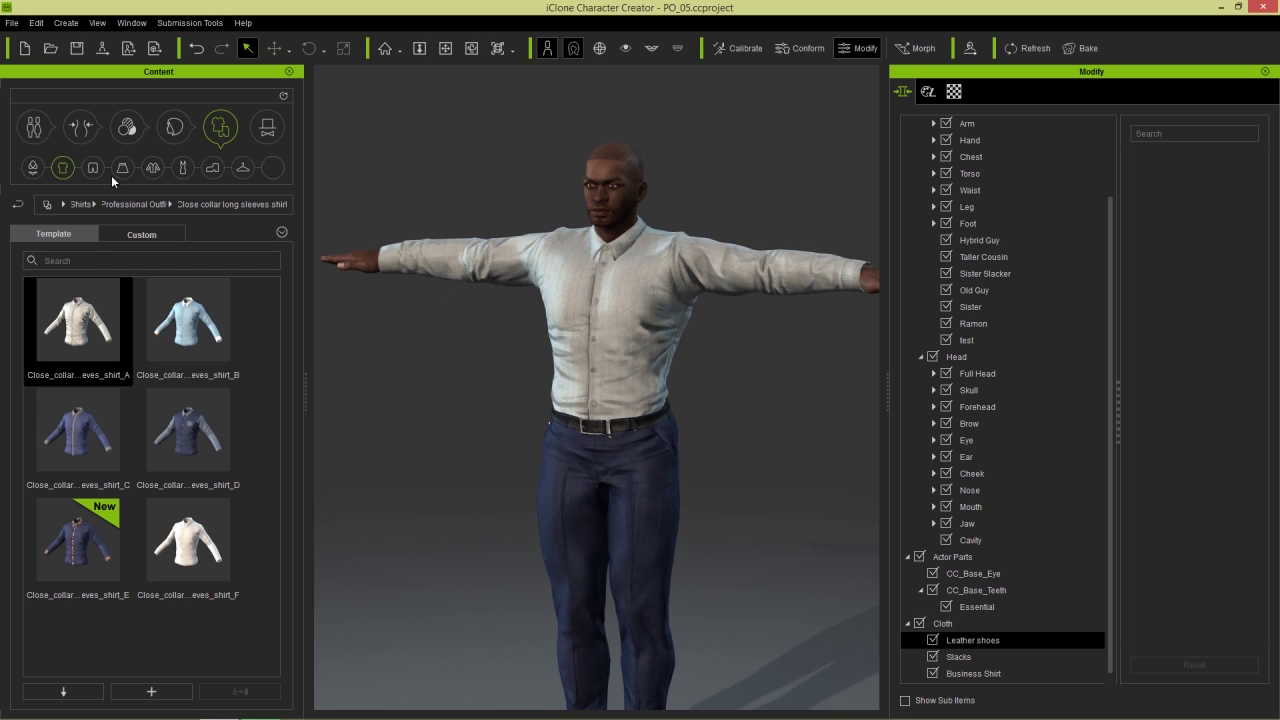
# Layer Waistcoat_C from the Professional Outfit coats over the business shirt.
pyautogui.click(150, 169)
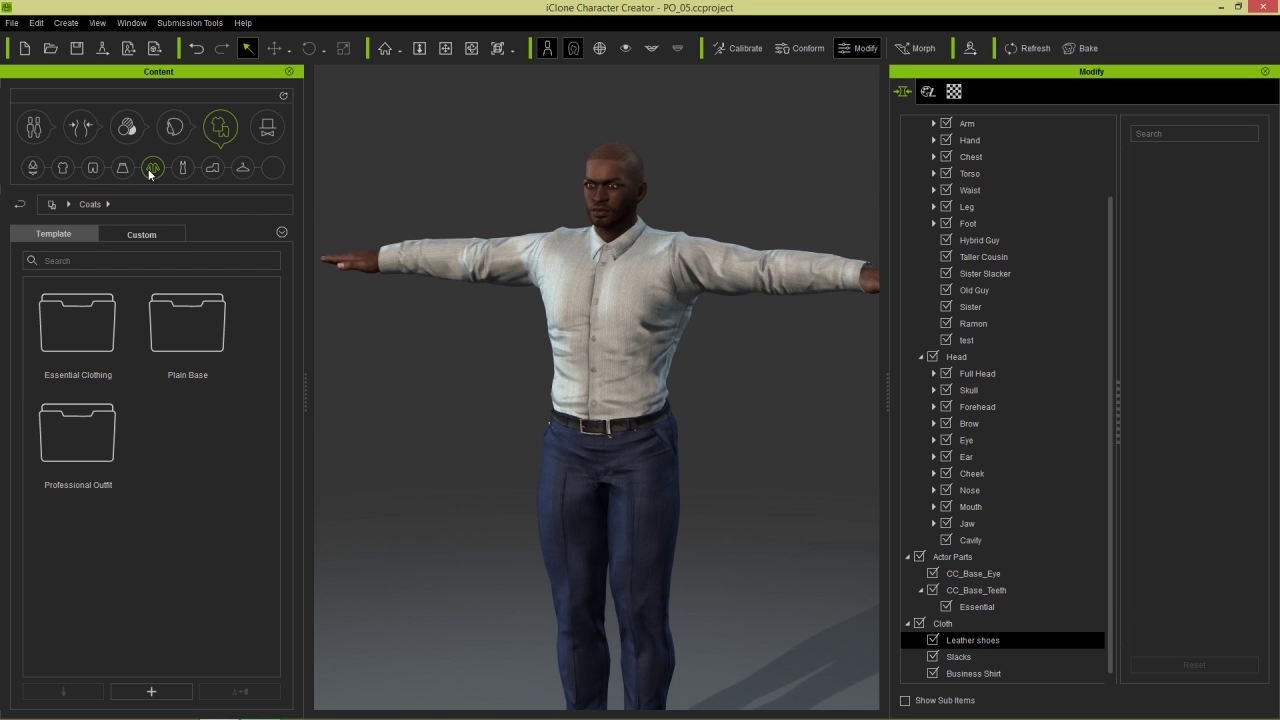
pyautogui.doubleClick(74, 424)
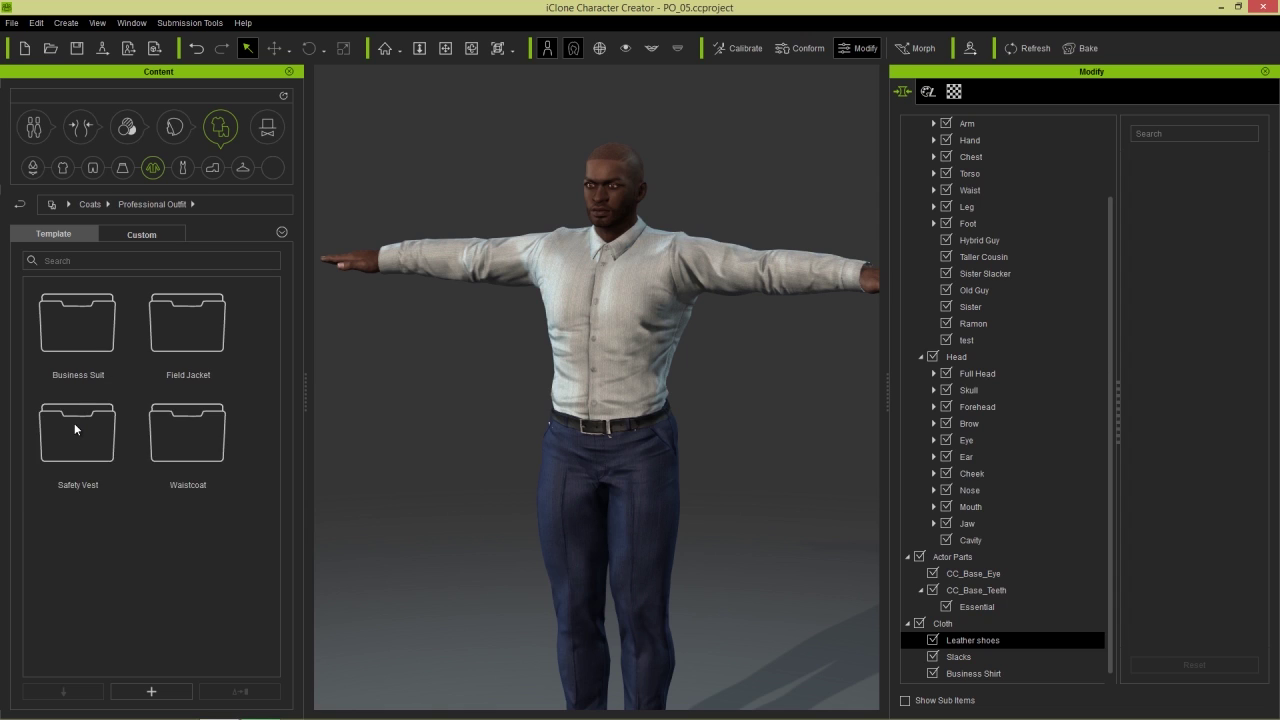
pyautogui.doubleClick(202, 431)
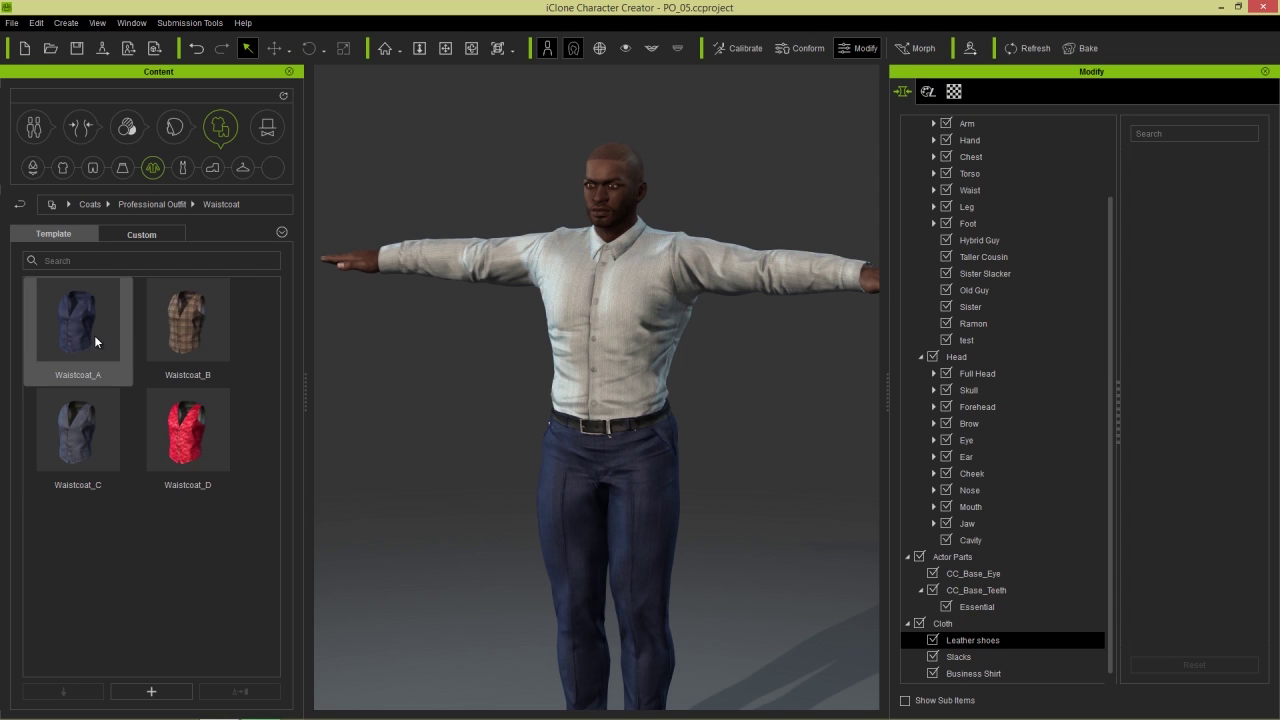
pyautogui.doubleClick(90, 441)
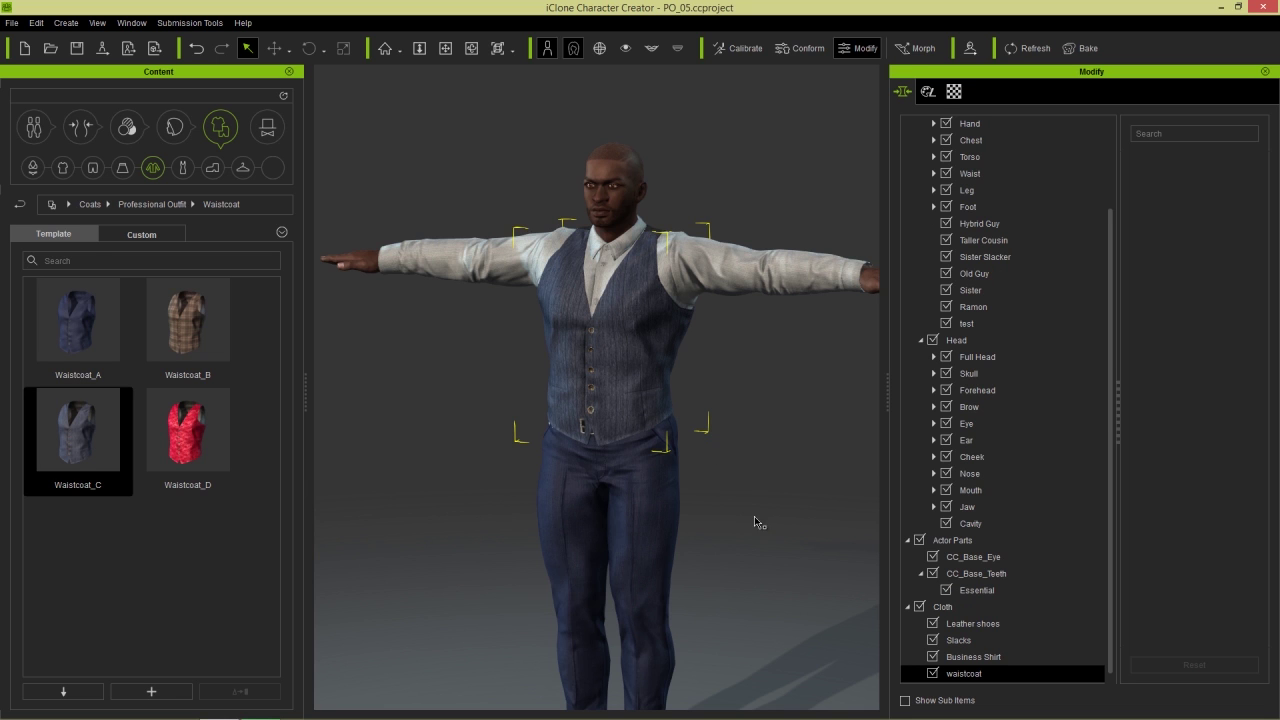
# Calculate the waistcoat's collision in Conform Clothing with iteration 1, subdivision level 2 and margin 0.10, and inspect the fit all around.
pyautogui.scroll(3, 755, 522)
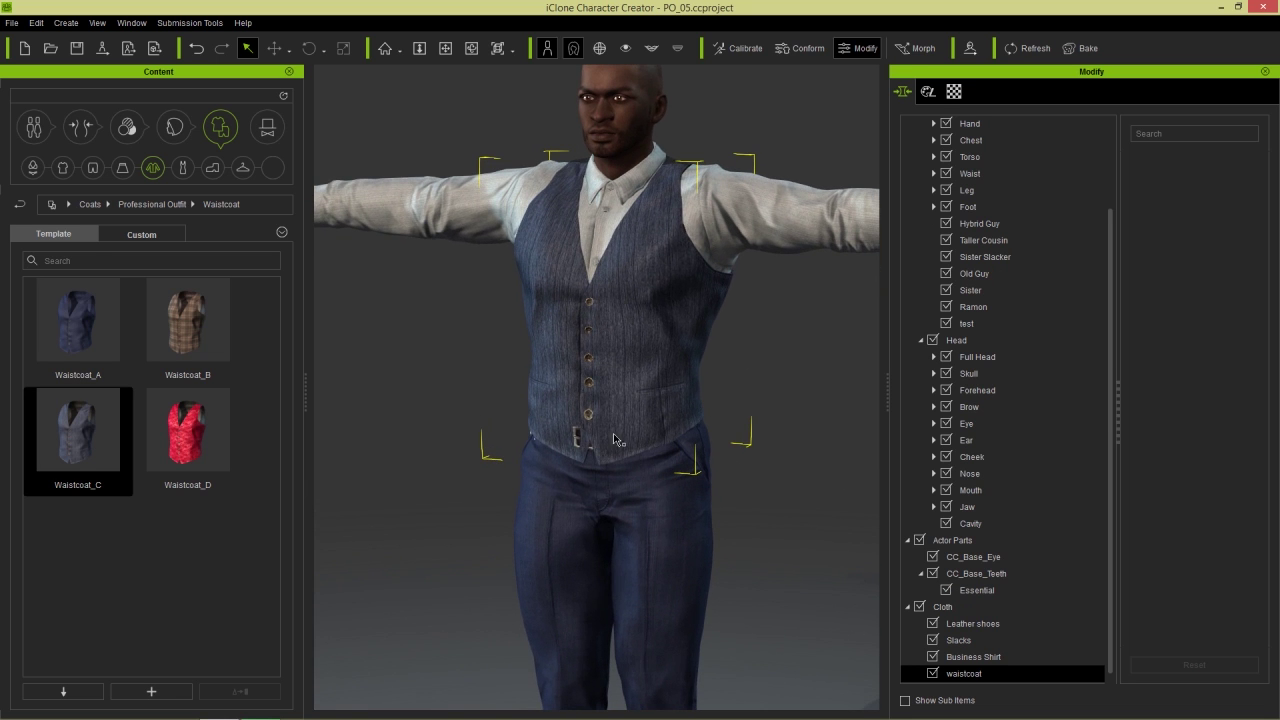
pyautogui.click(800, 48)
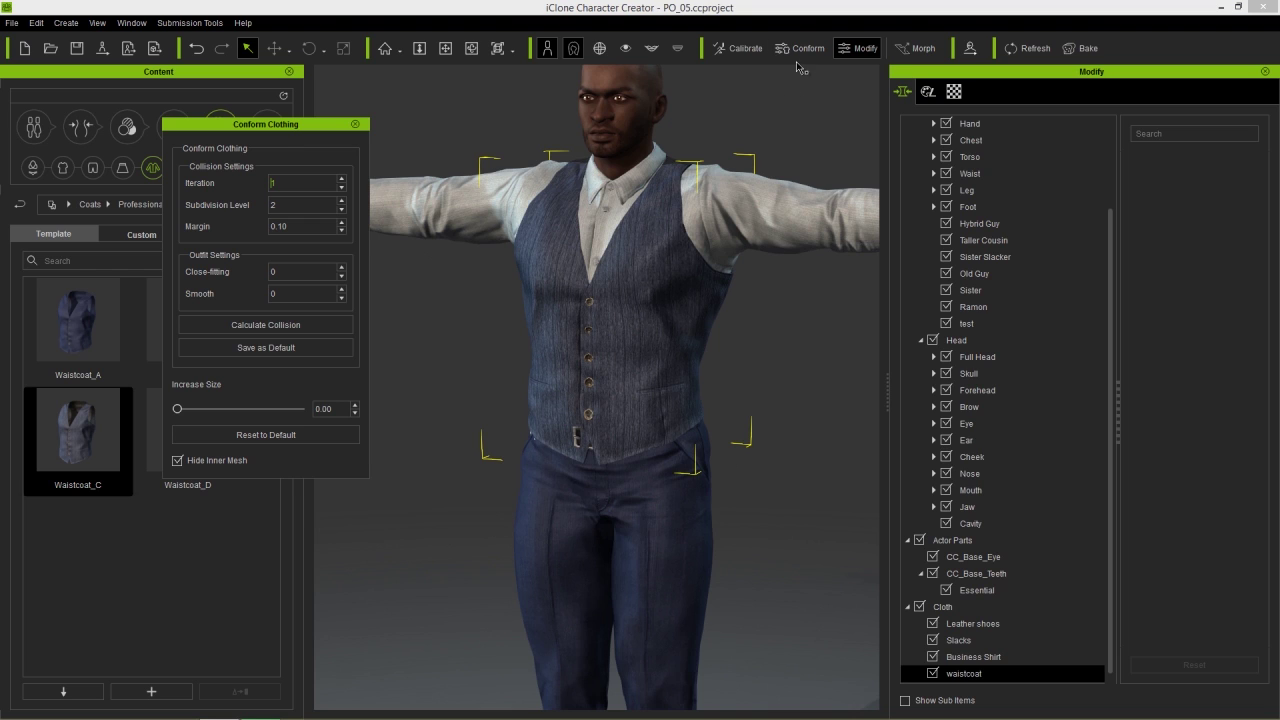
pyautogui.click(300, 330)
pyautogui.click(355, 124)
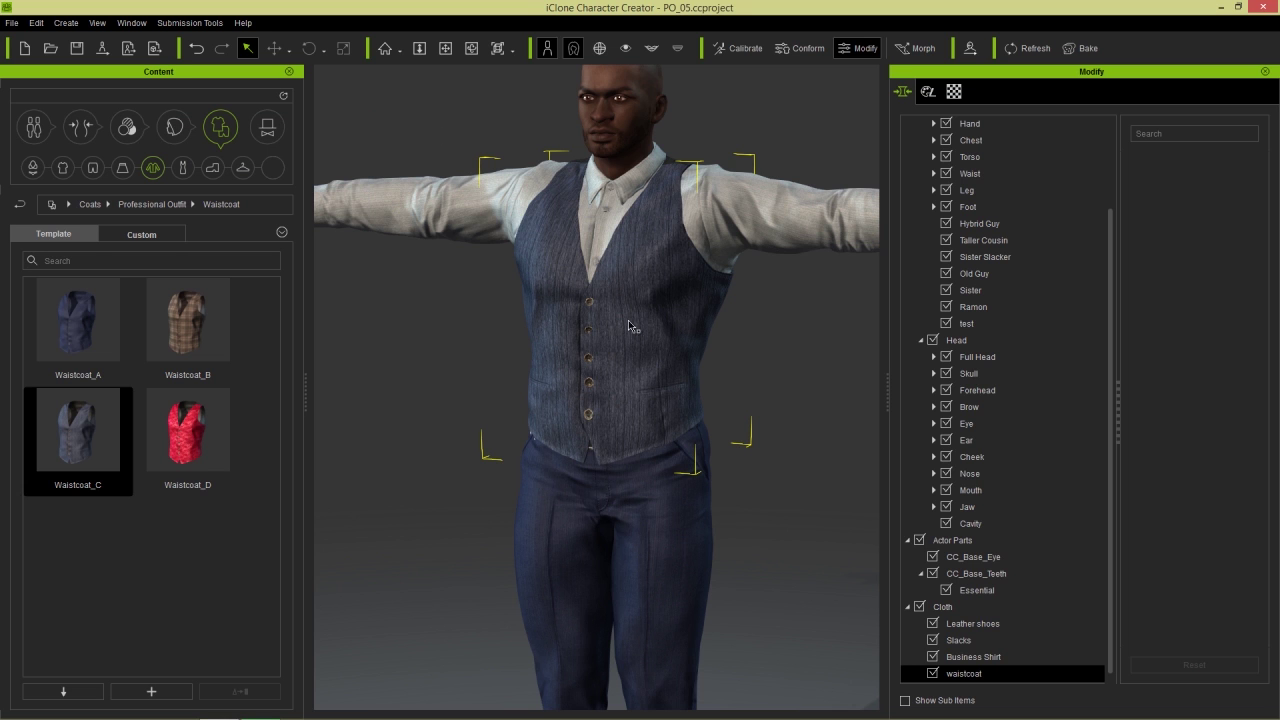
pyautogui.scroll(-4, 634, 337)
pyautogui.moveTo(694, 456); pyautogui.dragTo(444, 470, button='right')
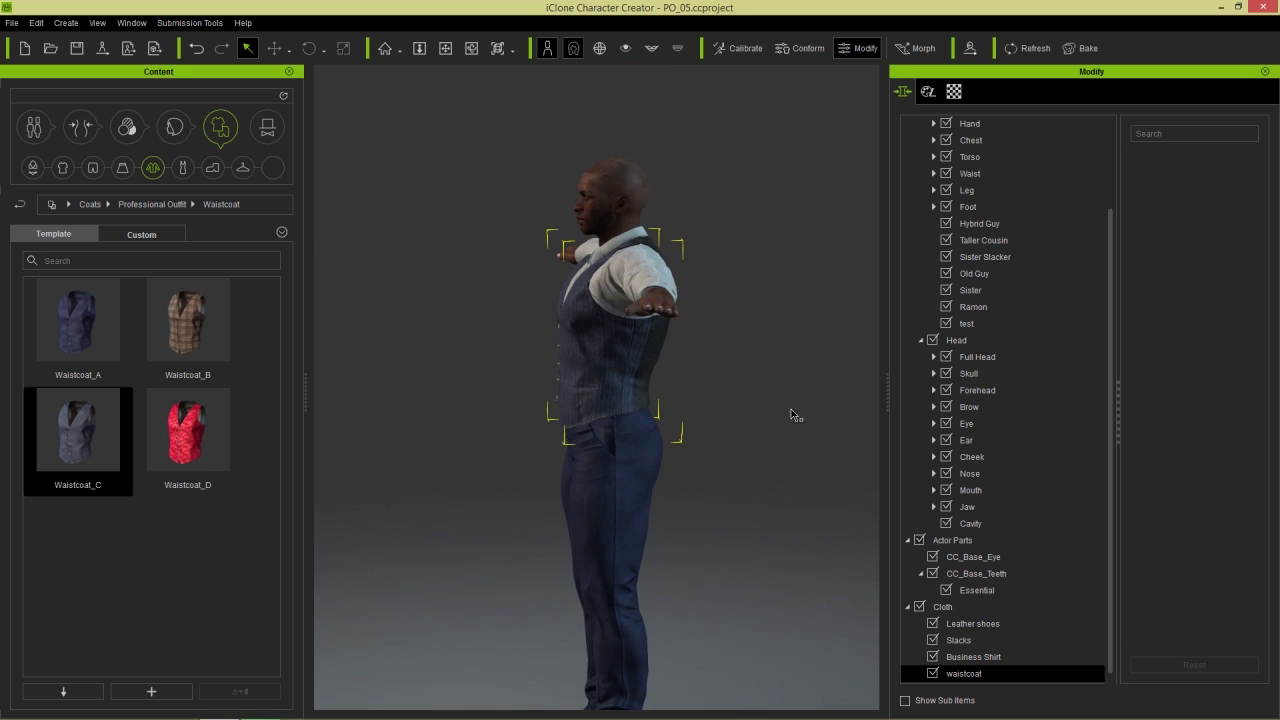
pyautogui.moveTo(791, 415); pyautogui.dragTo(597, 414, button='right')
pyautogui.scroll(5, 700, 471)
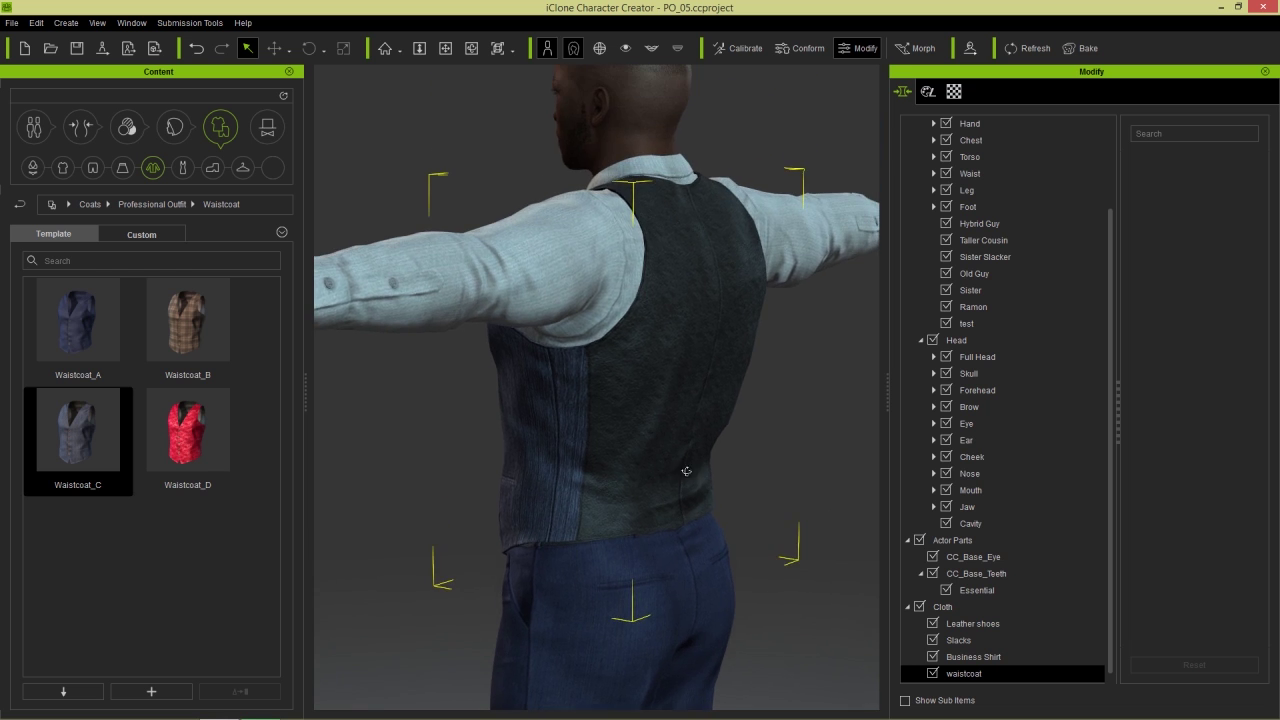
pyautogui.moveTo(686, 471); pyautogui.dragTo(825, 479, button='right')
pyautogui.moveTo(581, 526); pyautogui.dragTo(662, 492, button='right')
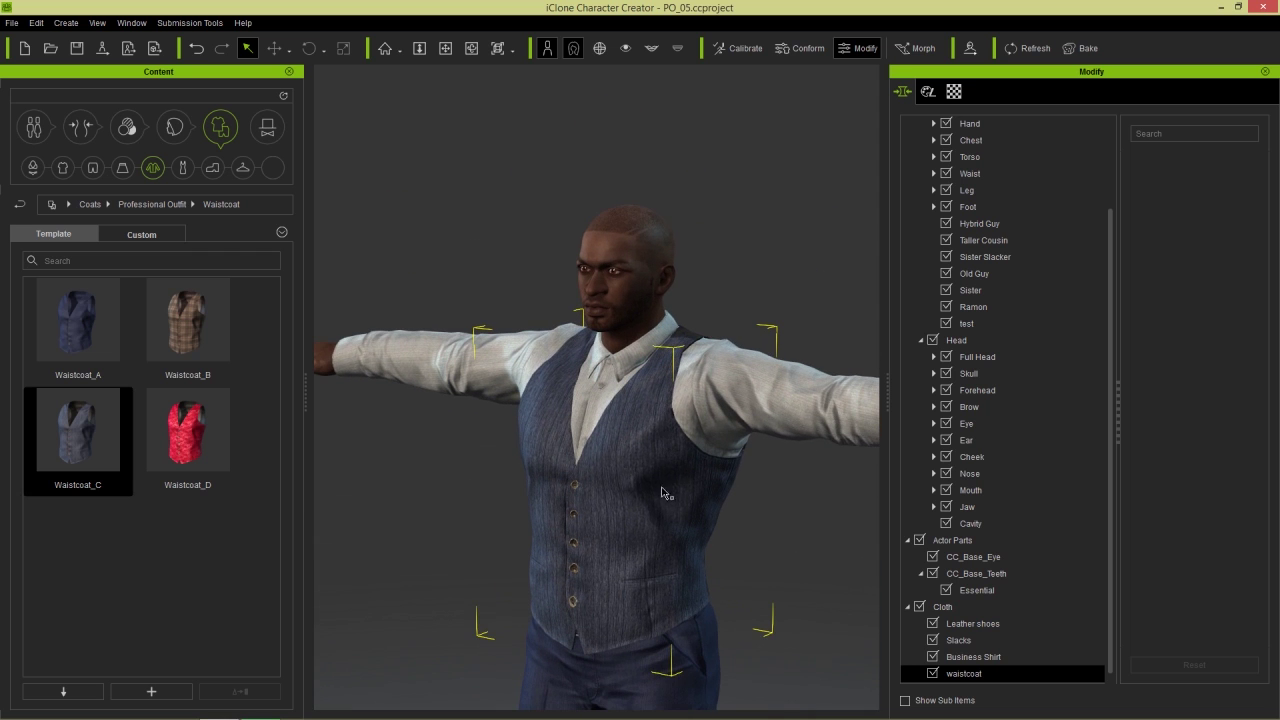
# Add Thick Necktie_A from the Professional Outfit accessories under Others to the character.
pyautogui.click(243, 172)
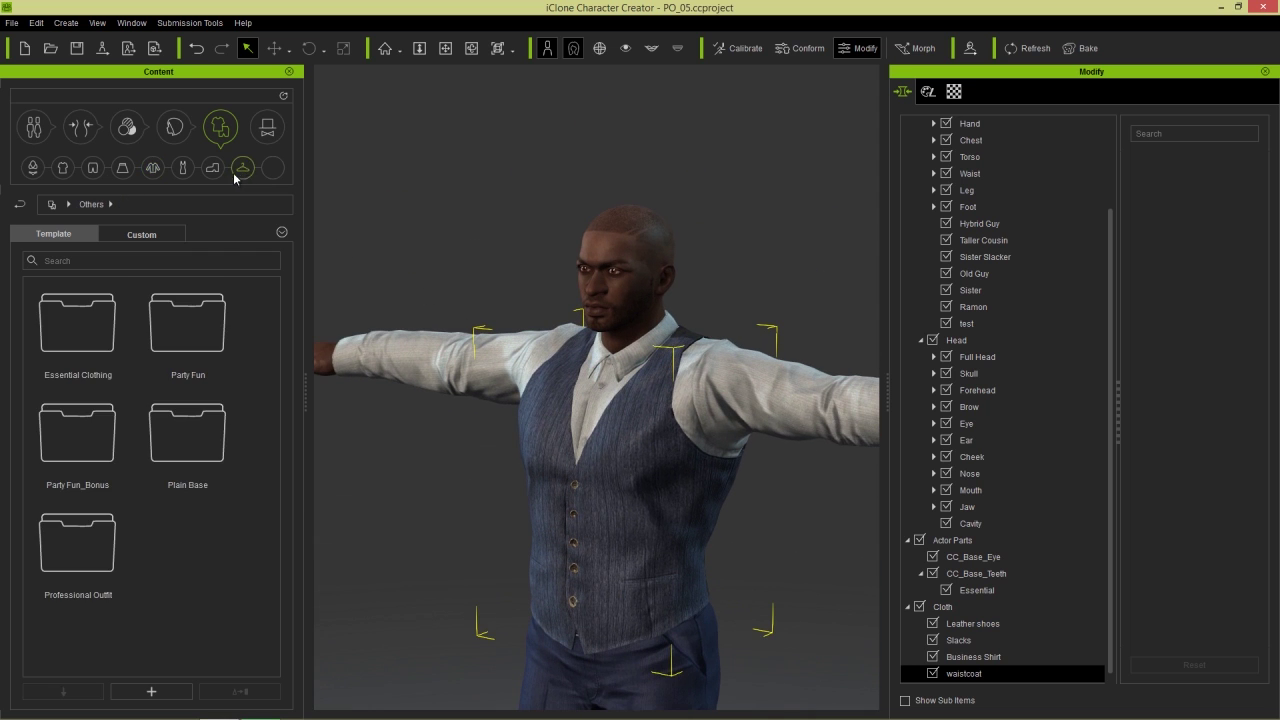
pyautogui.doubleClick(81, 520)
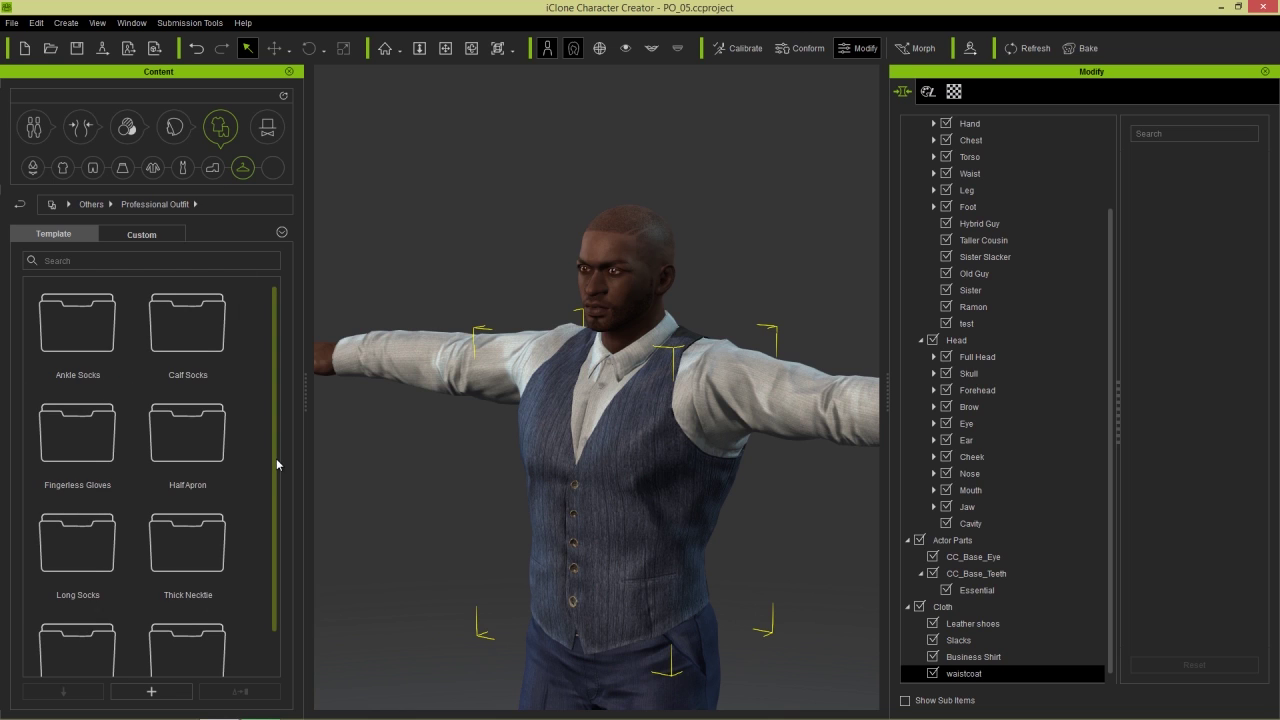
pyautogui.scroll(-1, 277, 468)
pyautogui.doubleClick(200, 530)
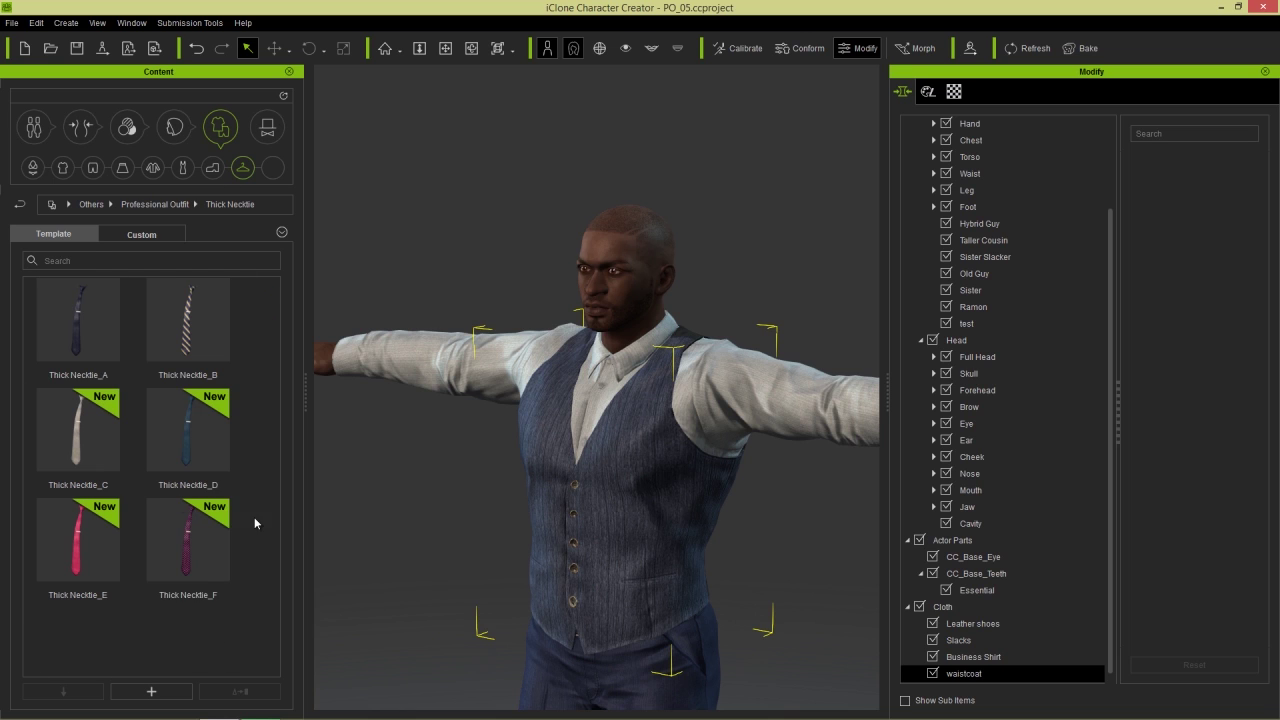
pyautogui.doubleClick(83, 320)
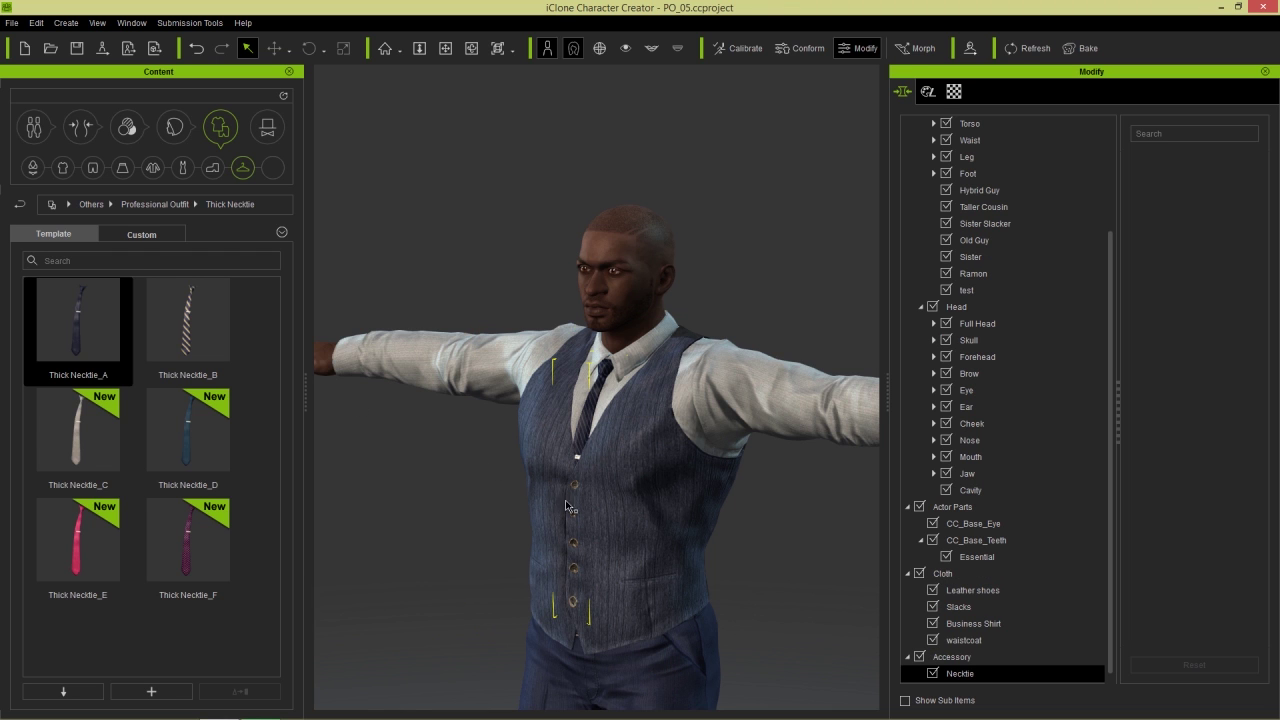
pyautogui.moveTo(650, 553); pyautogui.dragTo(626, 391, button='middle')
pyautogui.scroll(-3, 640, 491)
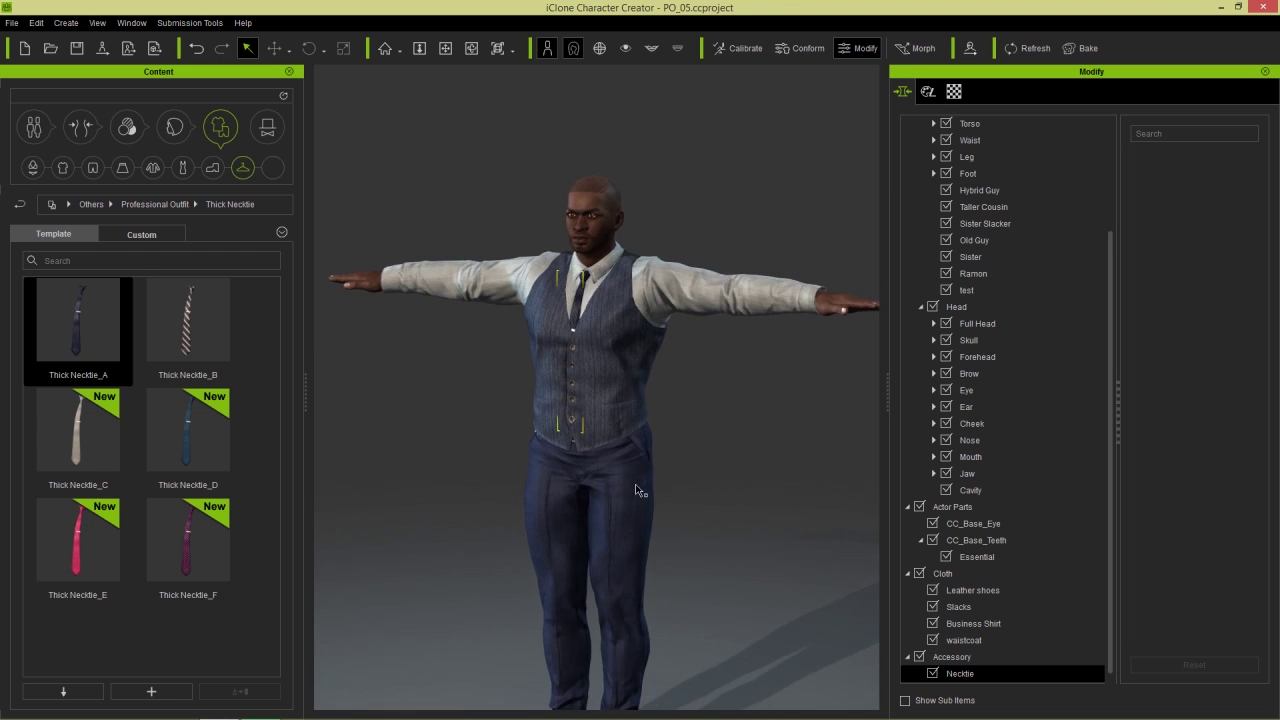
# Browse the Business Suit, Waistcoat, Field Jacket and Safety Vest variants among the Professional Outfit coats.
pyautogui.click(153, 170)
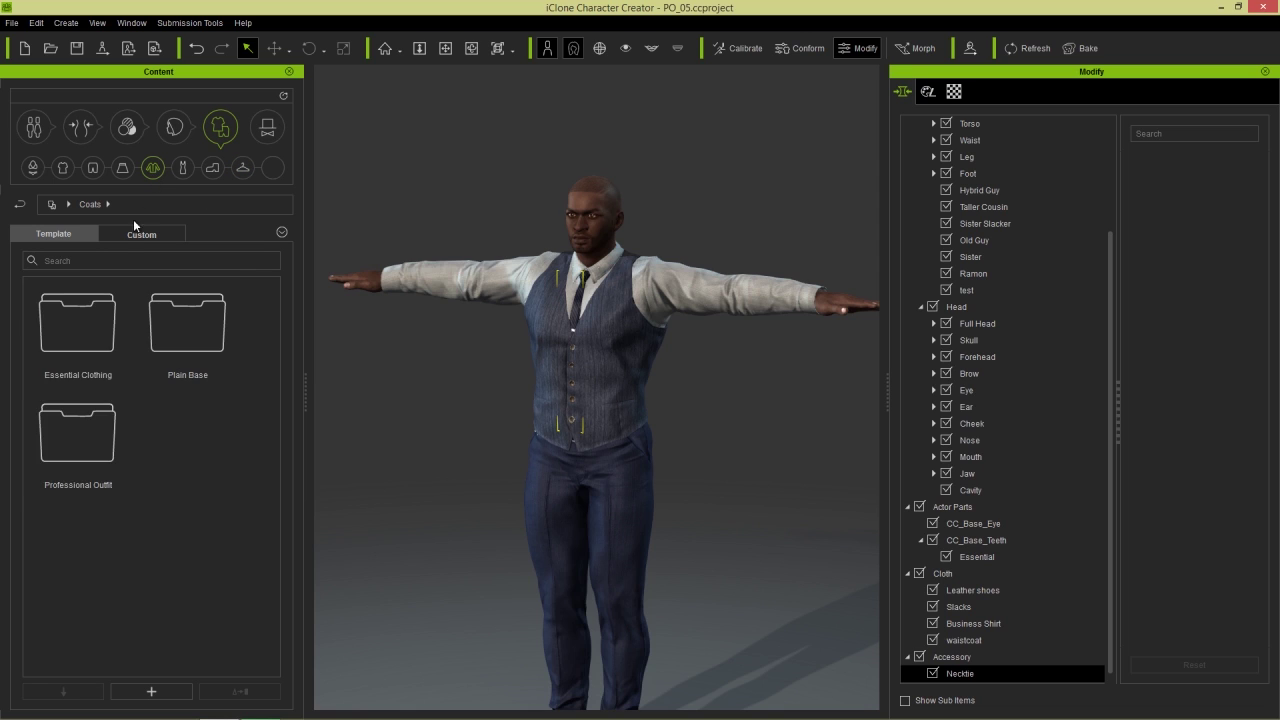
pyautogui.doubleClick(103, 445)
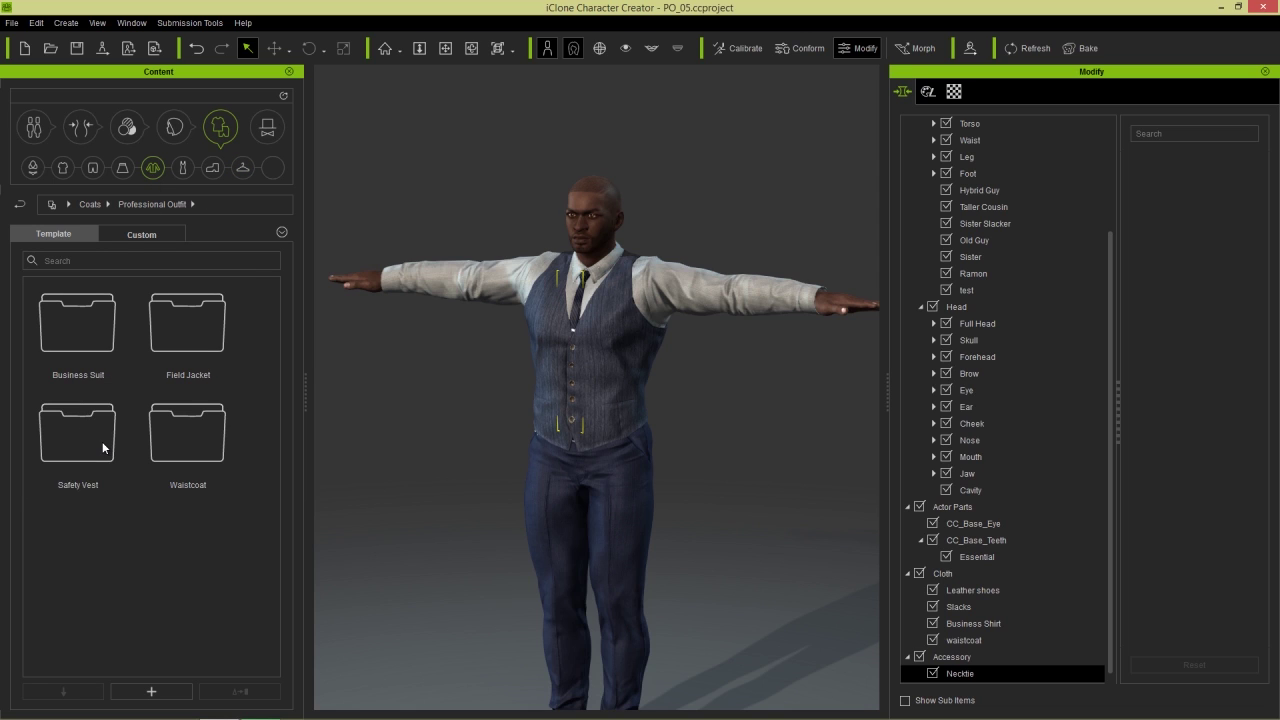
pyautogui.doubleClick(86, 321)
pyautogui.click(156, 205)
pyautogui.doubleClick(197, 422)
pyautogui.click(148, 205)
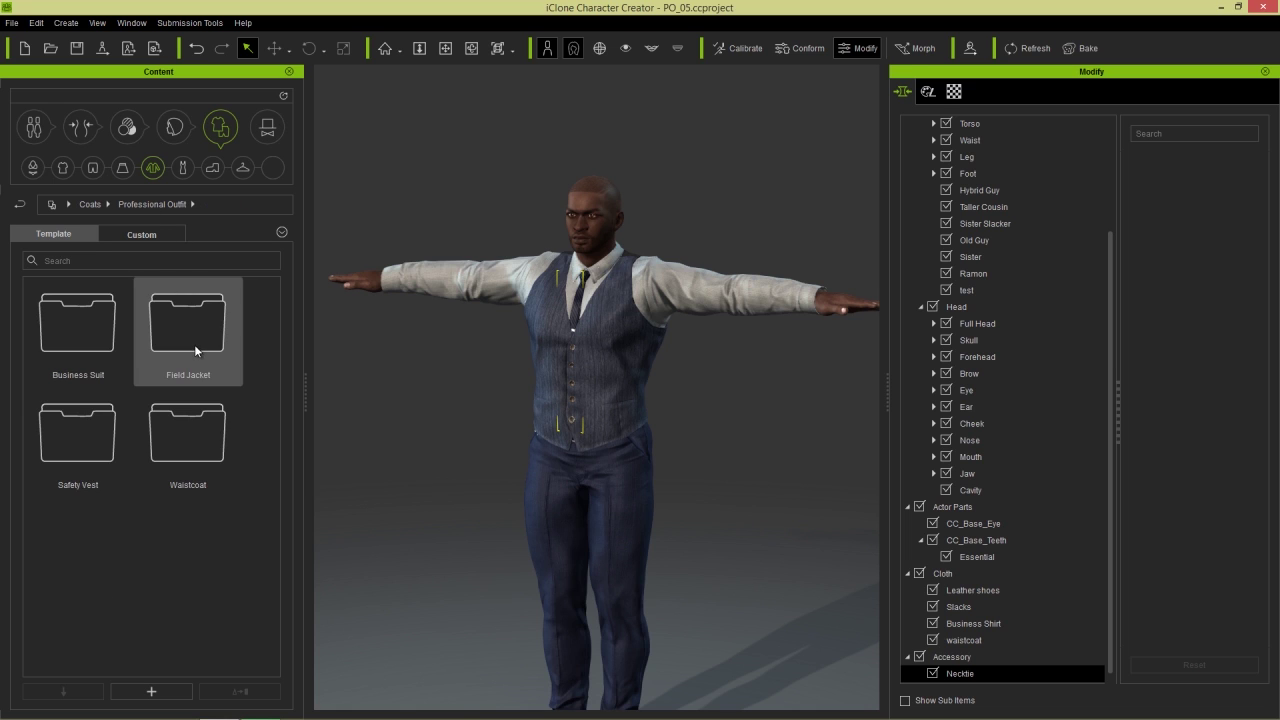
pyautogui.doubleClick(194, 344)
pyautogui.click(140, 205)
pyautogui.doubleClick(90, 468)
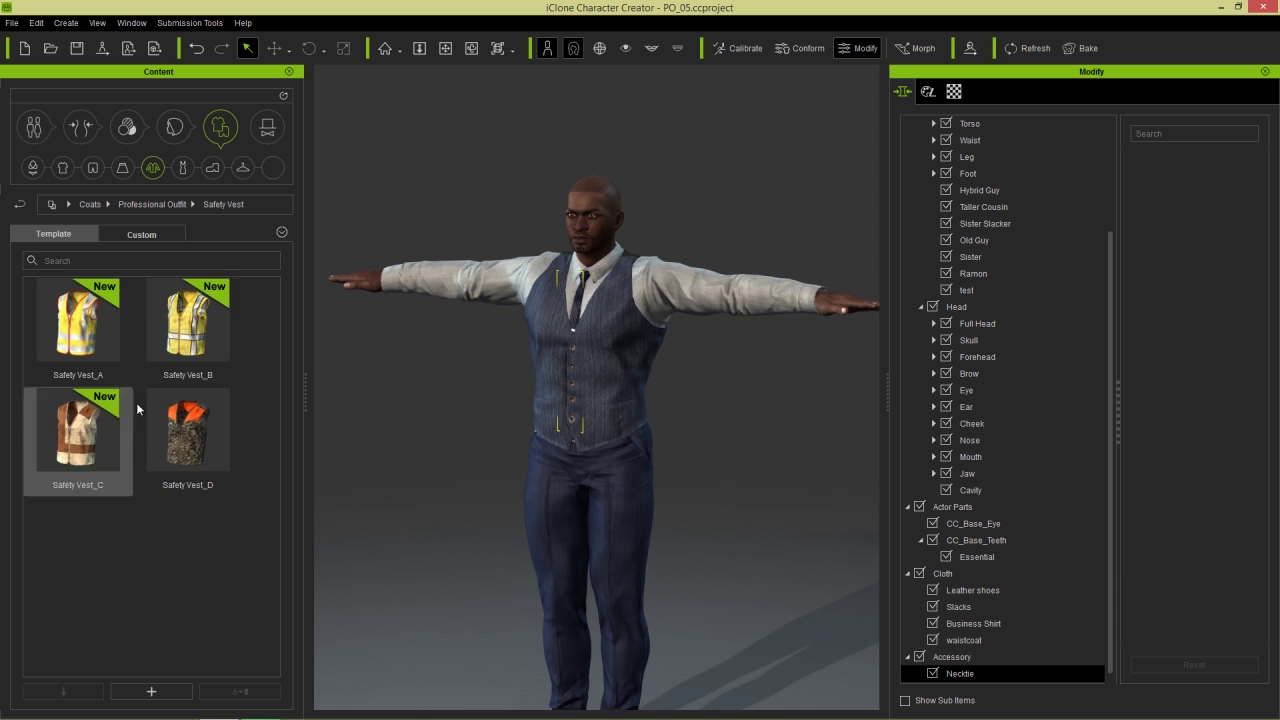
pyautogui.click(164, 203)
# Layer Business Suit_A from the Professional Outfit coats over the waistcoat and necktie.
pyautogui.doubleClick(100, 328)
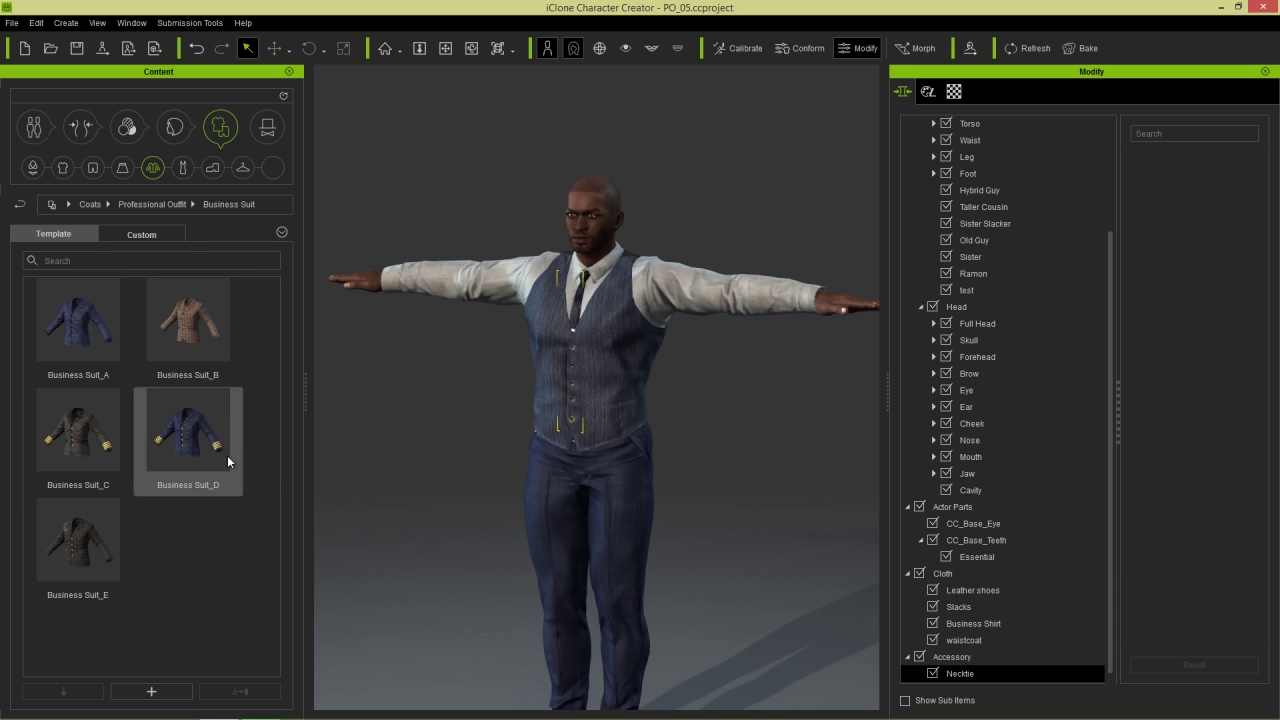
pyautogui.doubleClick(80, 332)
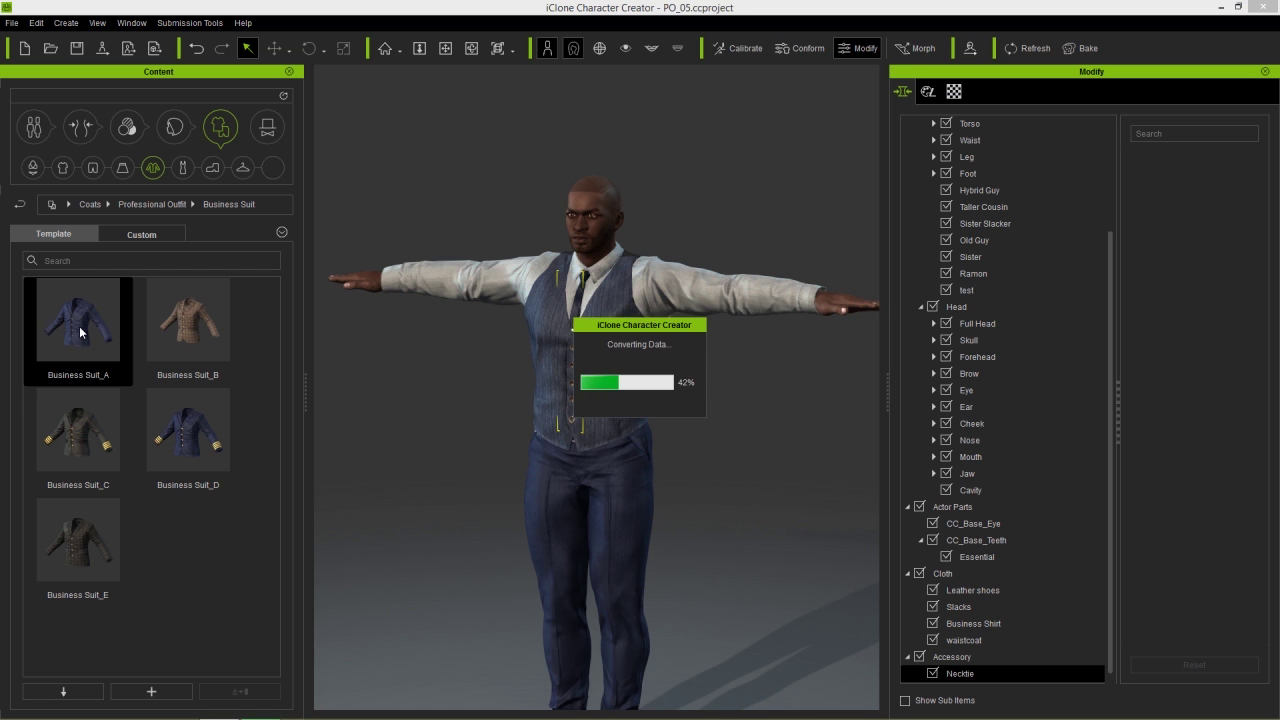
pyautogui.scroll(5, 623, 486)
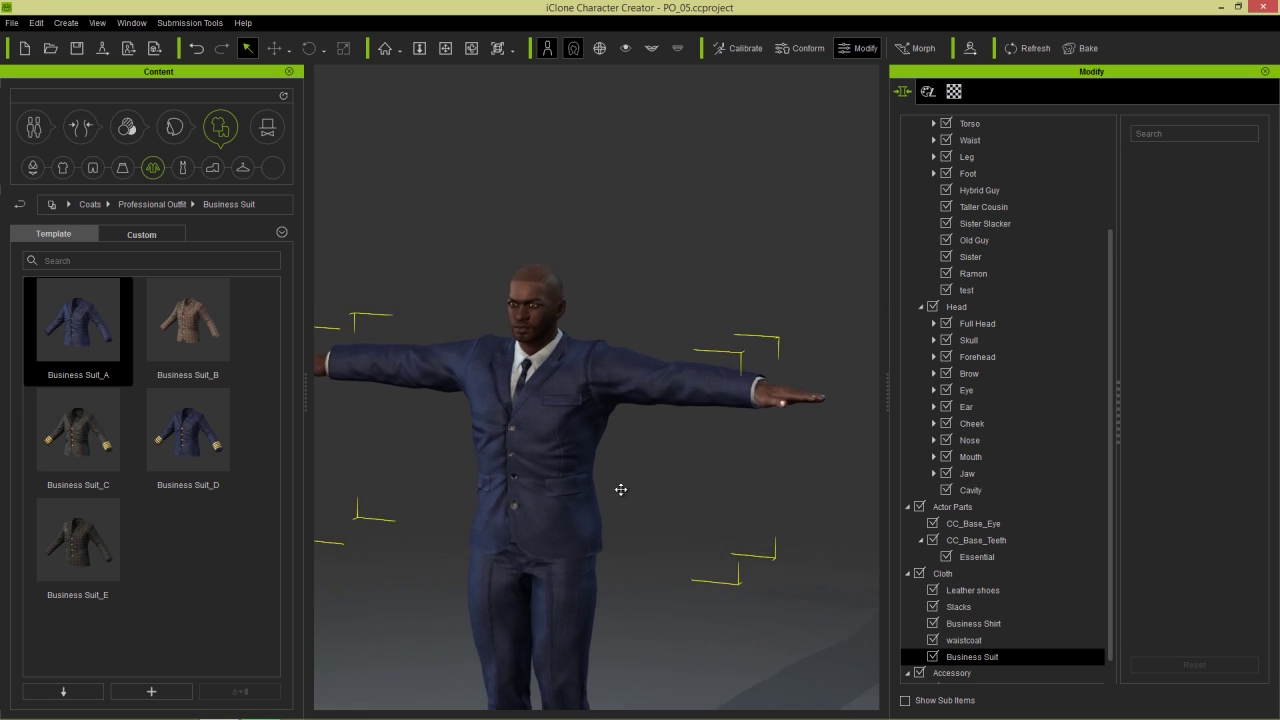
# Examine the suit jacket's fit at the collar, shoulder, sleeve and shirt cuff, and check the full outfit from the front.
pyautogui.scroll(5, 589, 452)
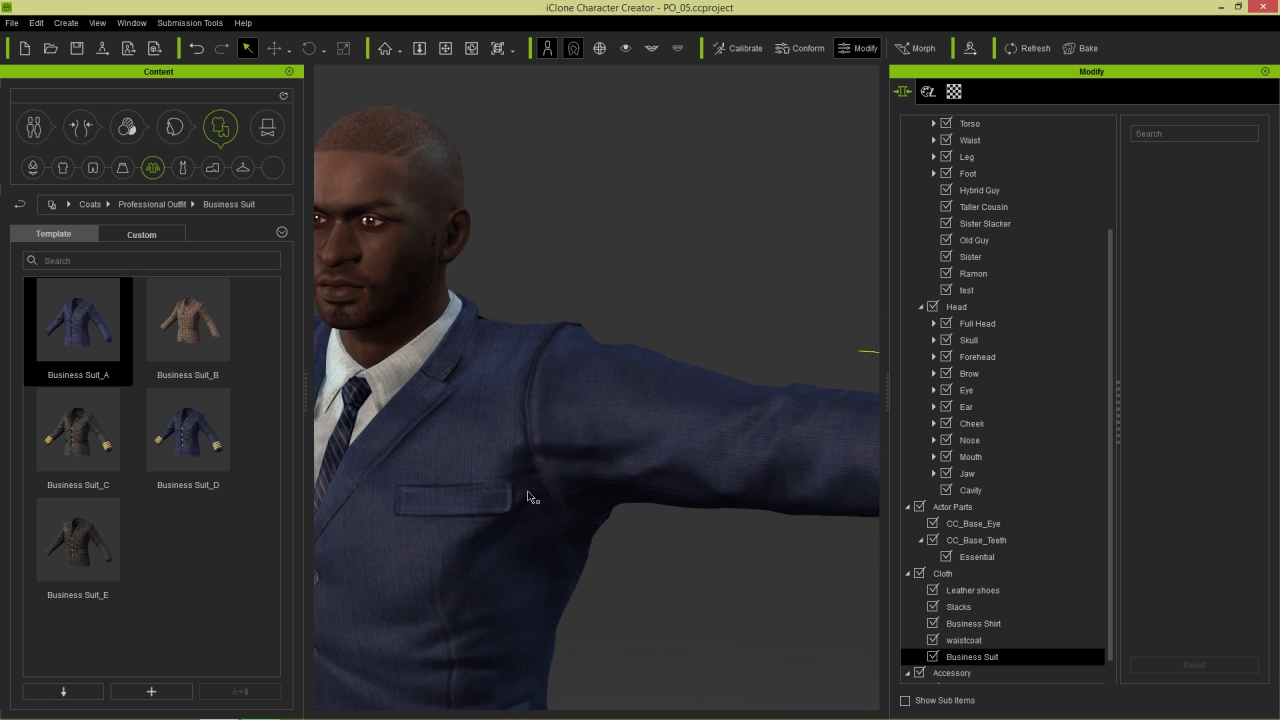
pyautogui.moveTo(514, 449)
pyautogui.mouseDown(button='middle')
pyautogui.moveTo(686, 466)
pyautogui.moveTo(526, 457)
pyautogui.mouseUp(button='middle')
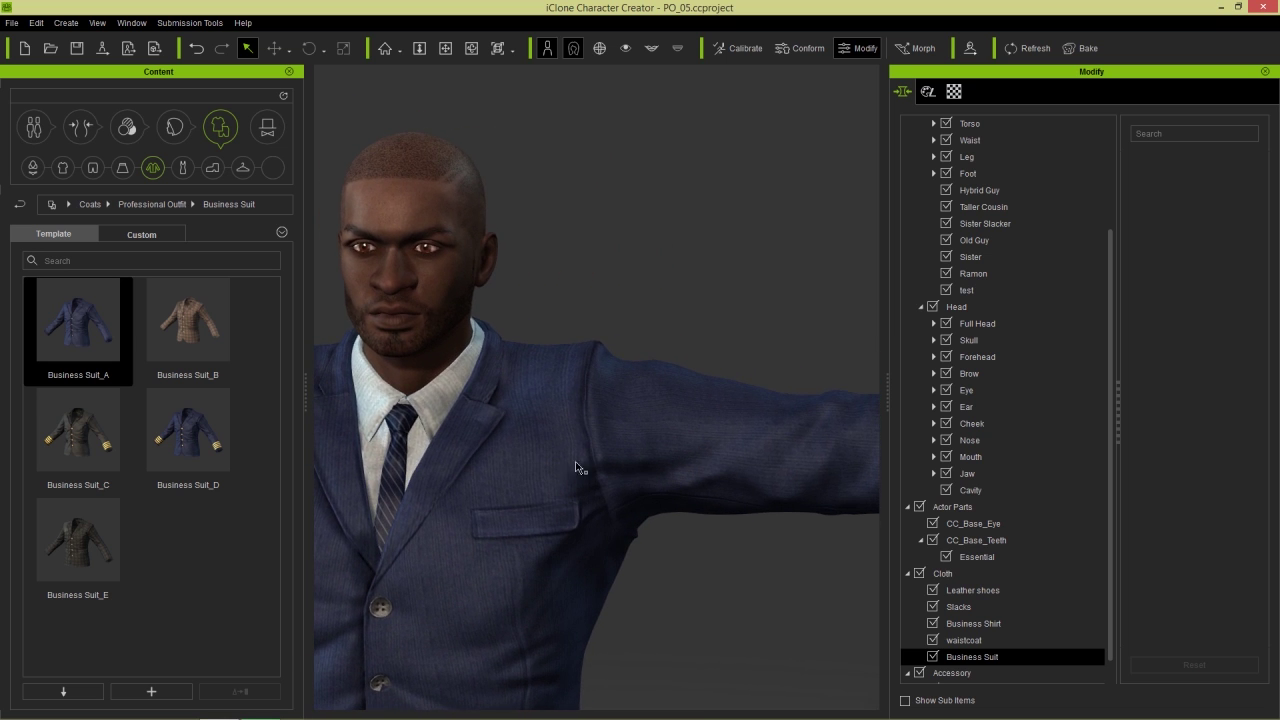
pyautogui.scroll(5, 557, 450)
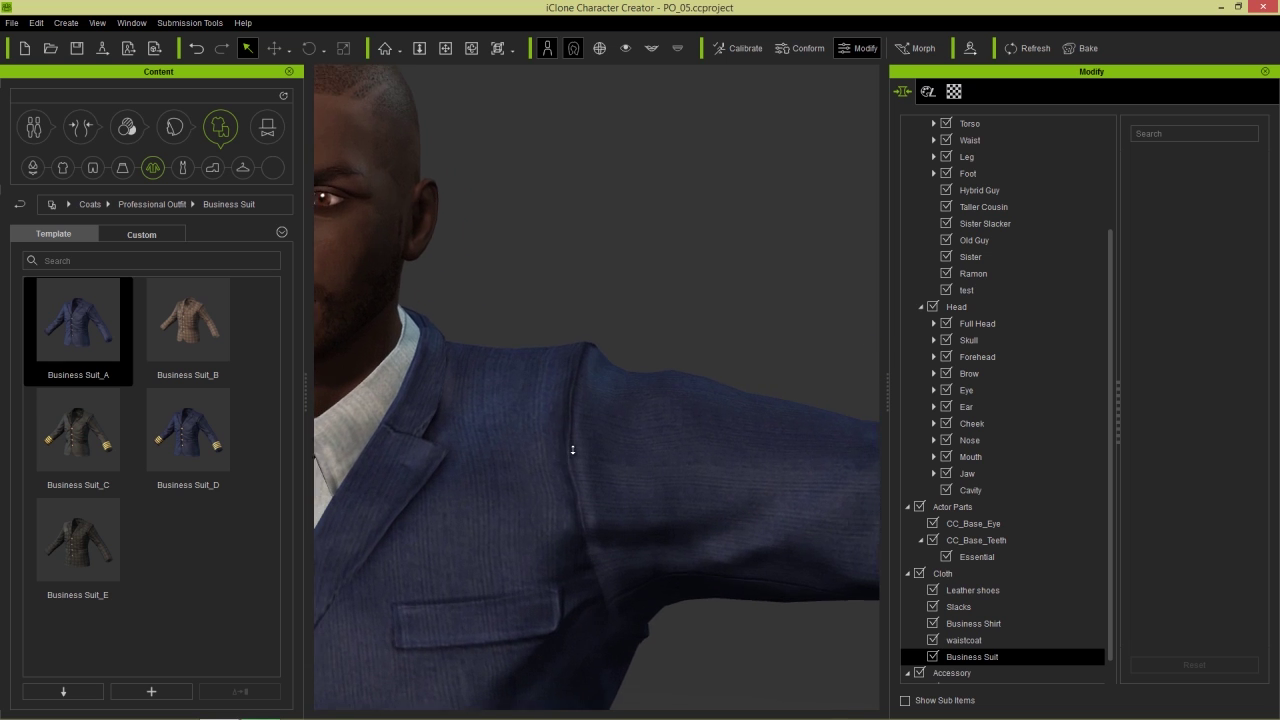
pyautogui.scroll(-2, 542, 435)
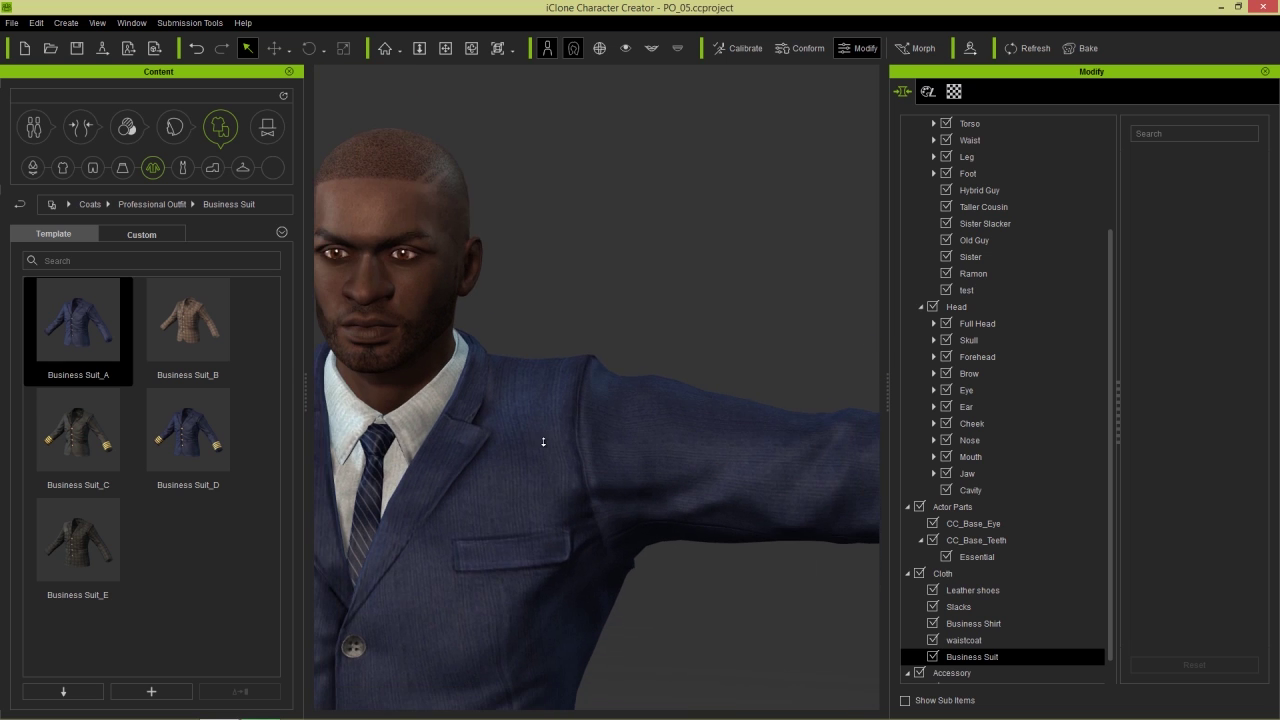
pyautogui.moveTo(531, 440); pyautogui.dragTo(549, 427, button='middle')
pyautogui.moveTo(621, 443); pyautogui.dragTo(651, 409, button='middle')
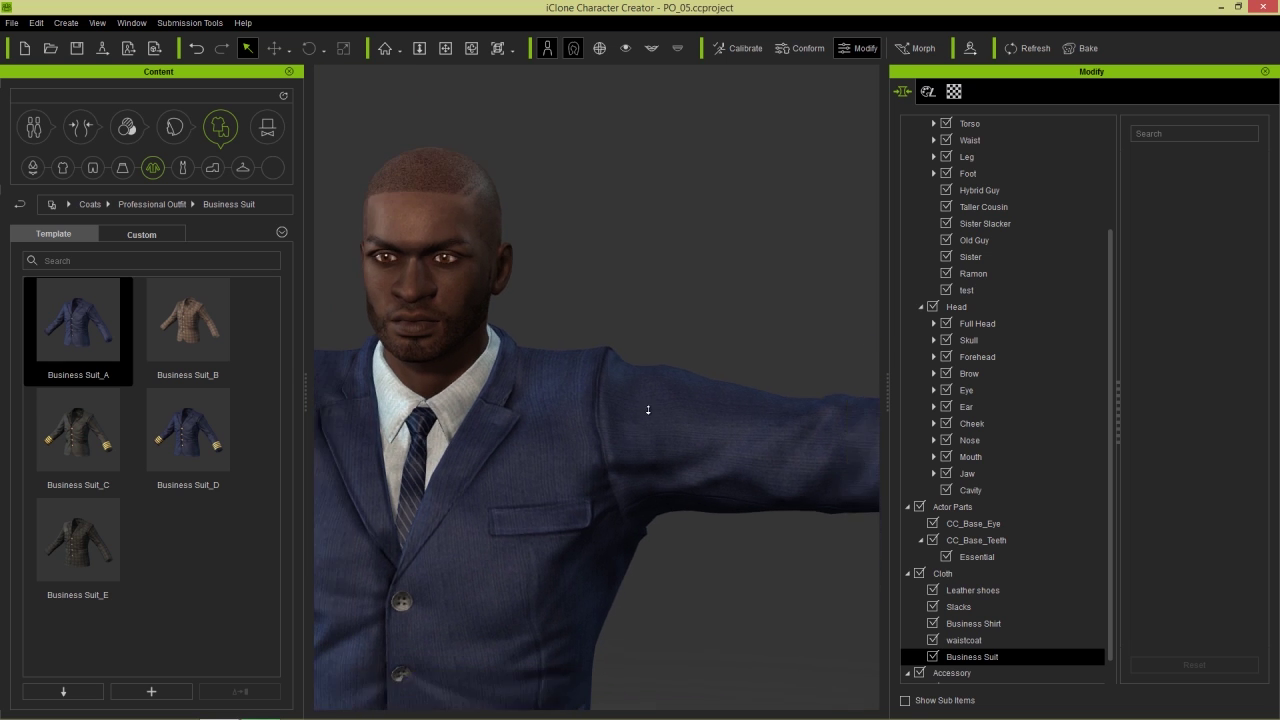
pyautogui.moveTo(771, 437); pyautogui.dragTo(417, 426, button='middle')
pyautogui.moveTo(629, 512); pyautogui.dragTo(614, 487, button='middle')
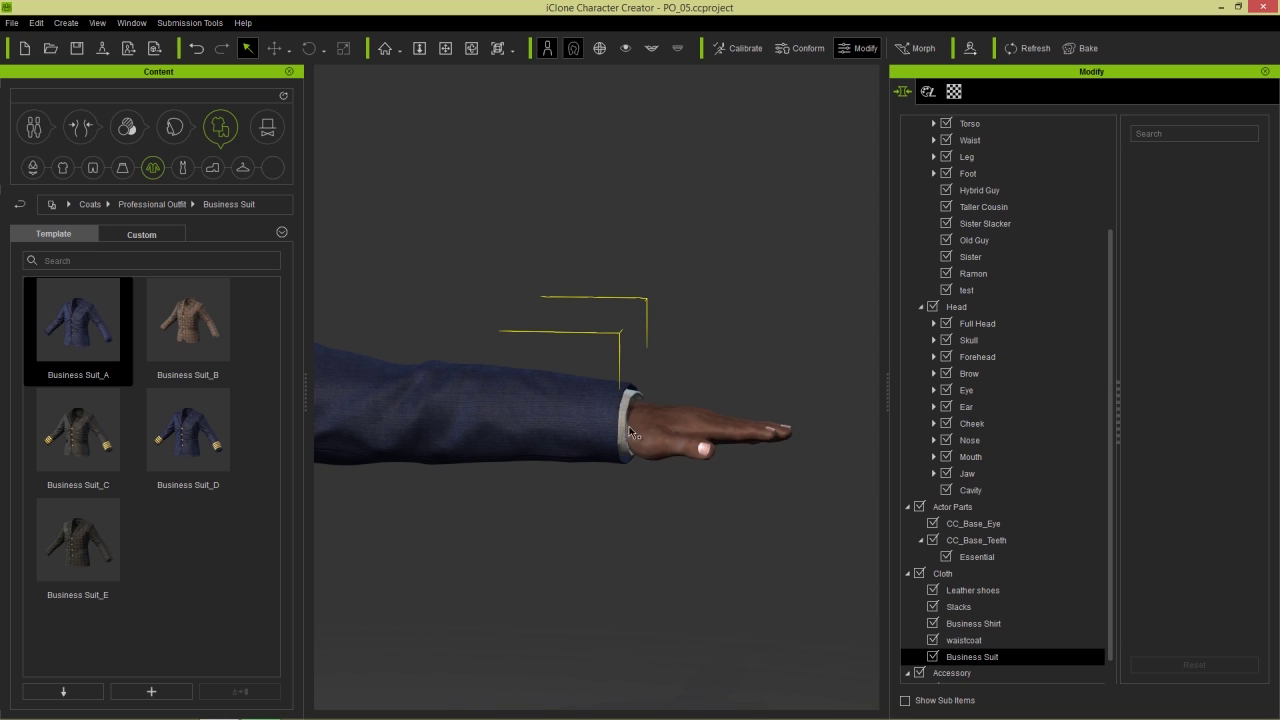
pyautogui.moveTo(564, 459); pyautogui.dragTo(583, 454, button='right')
pyautogui.moveTo(479, 447); pyautogui.dragTo(560, 441, button='middle')
pyautogui.scroll(-1, 517, 428)
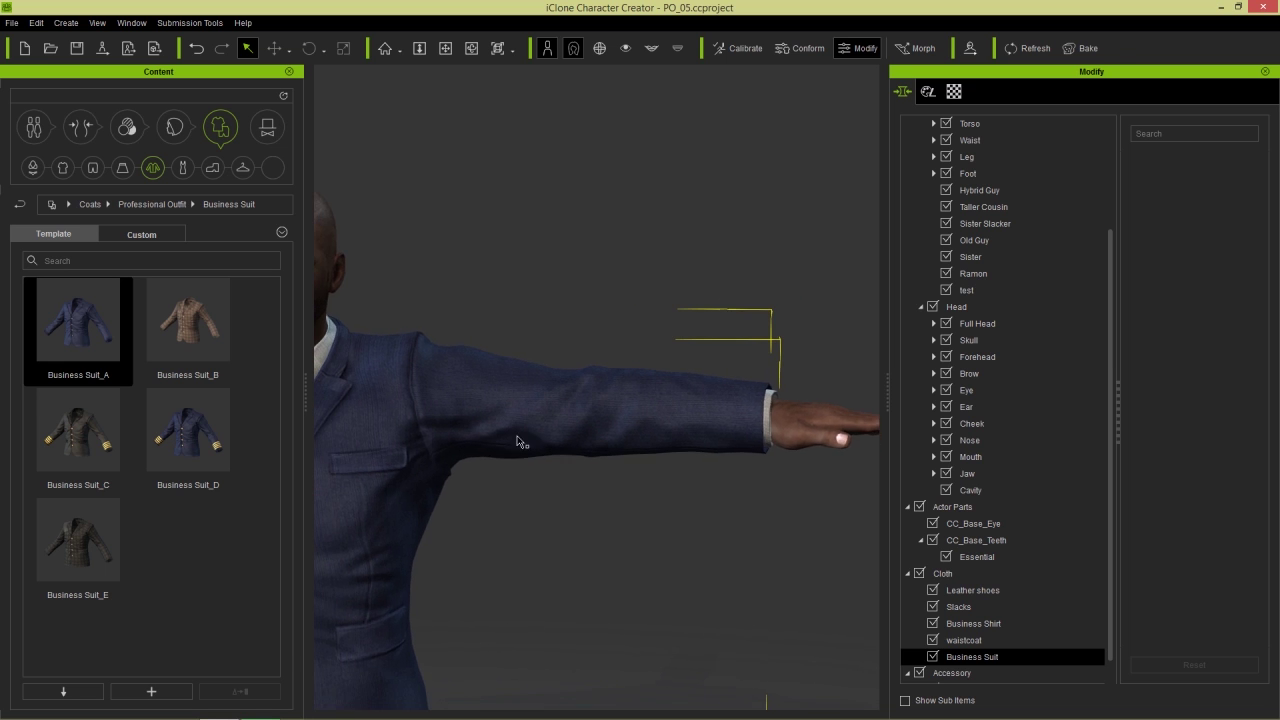
pyautogui.moveTo(455, 432); pyautogui.dragTo(491, 469, button='middle')
pyautogui.scroll(-2, 502, 536)
pyautogui.scroll(-2, 502, 536)
pyautogui.moveTo(526, 515); pyautogui.dragTo(630, 289, button='middle')
pyautogui.scroll(-1, 617, 408)
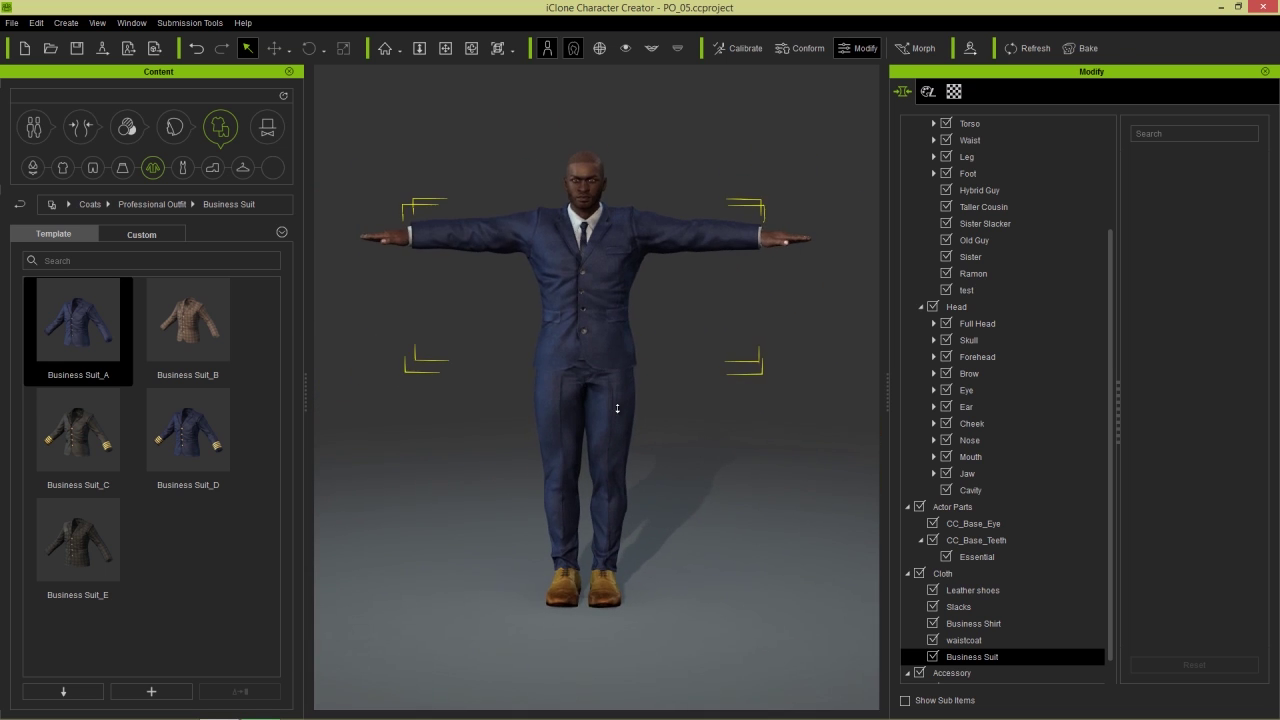
pyautogui.moveTo(596, 340); pyautogui.dragTo(597, 371, button='middle')
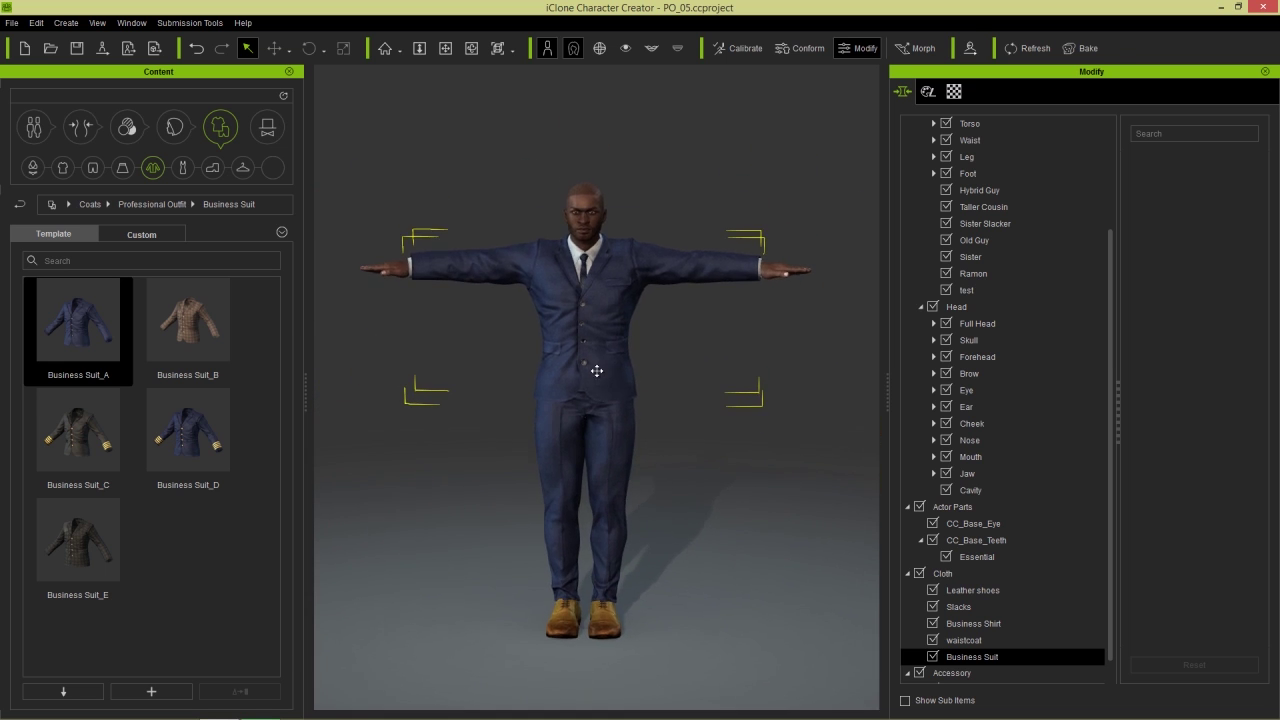
# Preview the suited character in calibration pose 01, view the outfit from several angles, and close the calibration without applying it.
pyautogui.click(736, 47)
pyautogui.click(1007, 310)
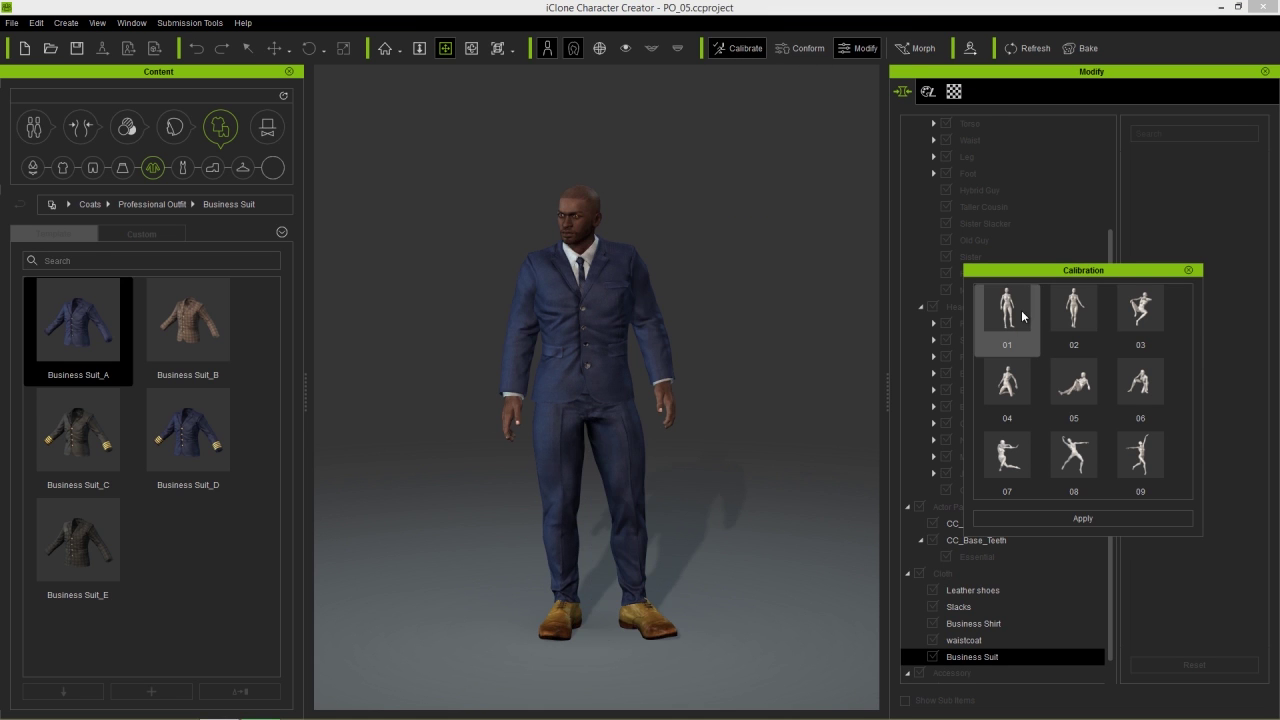
pyautogui.moveTo(539, 494); pyautogui.dragTo(813, 512, button='right')
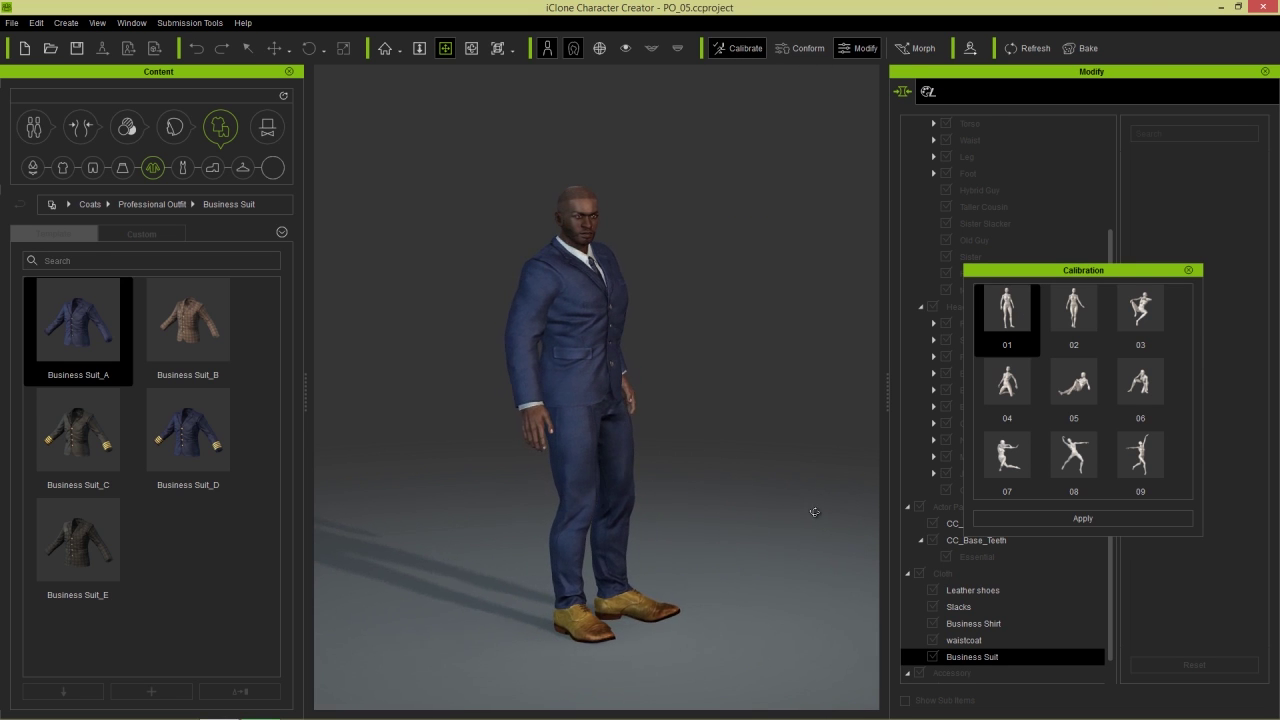
pyautogui.moveTo(801, 419); pyautogui.dragTo(794, 520, button='right')
pyautogui.moveTo(589, 505); pyautogui.dragTo(597, 474)
pyautogui.moveTo(686, 457); pyautogui.dragTo(604, 459, button='right')
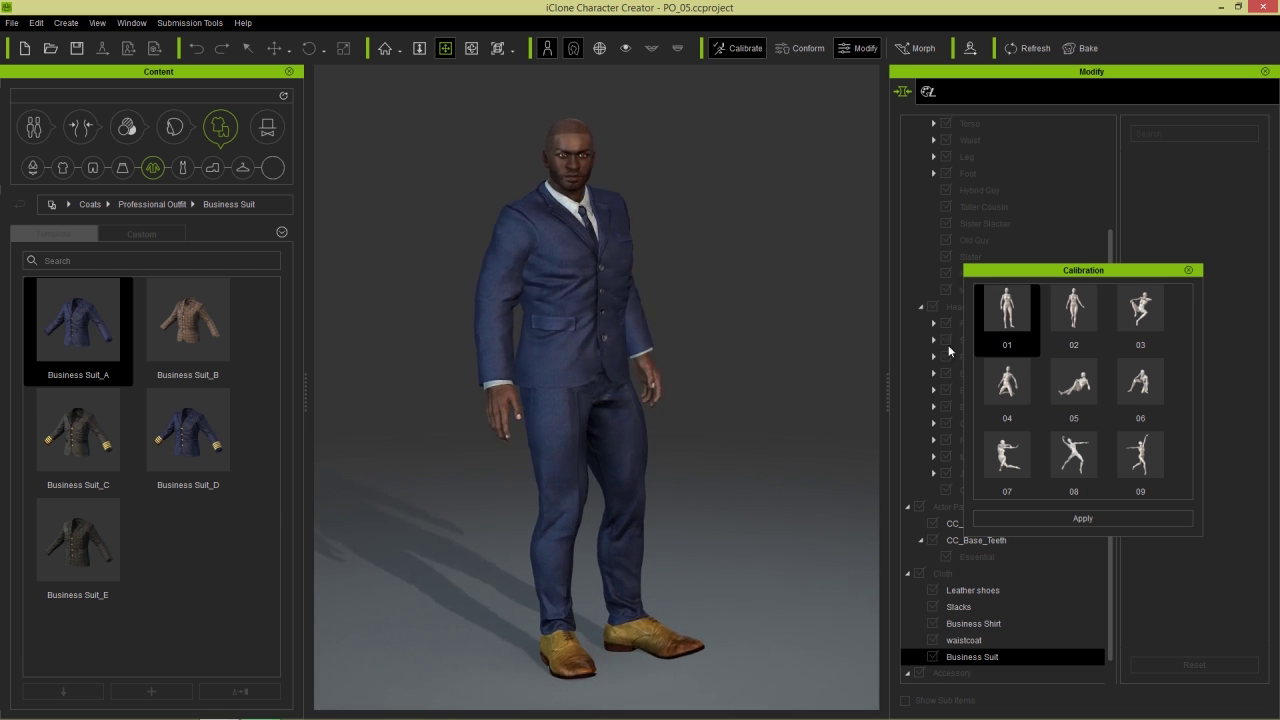
pyautogui.click(1189, 271)
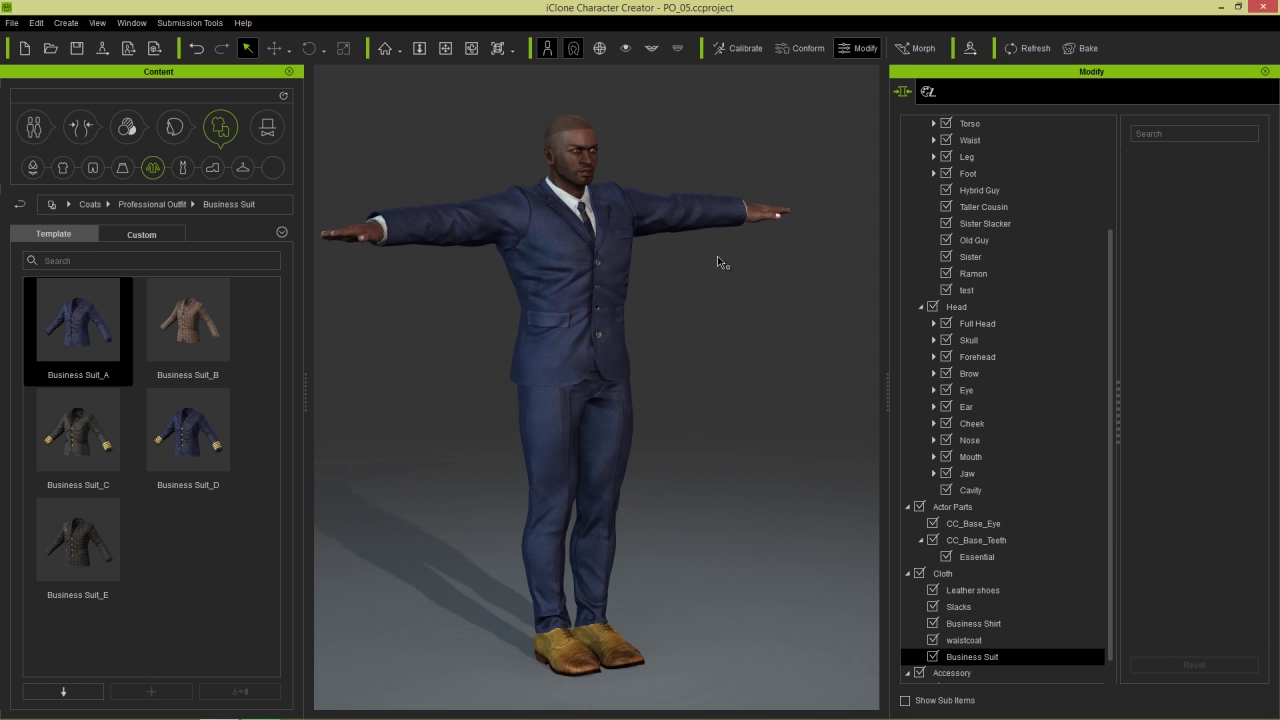
# Apply the Thin Male full-body morph from Essential Morphs to the suited character.
pyautogui.click(81, 130)
pyautogui.moveTo(278, 372); pyautogui.dragTo(270, 488)
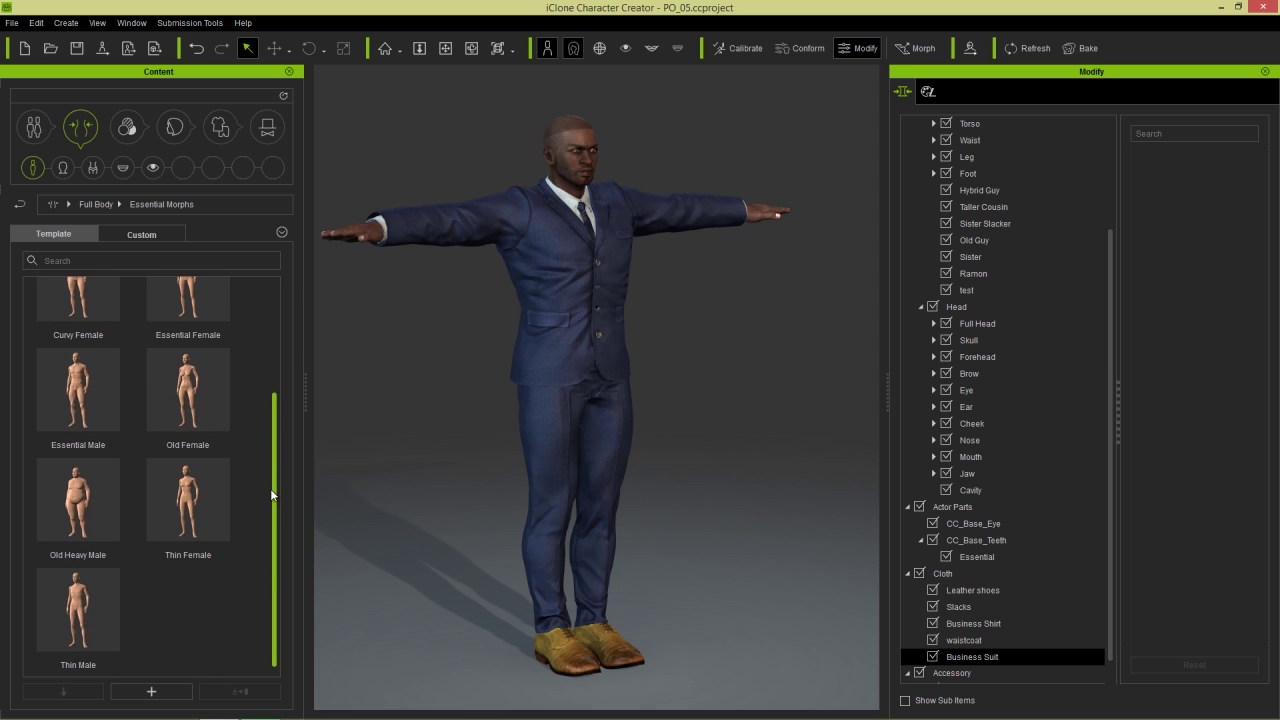
pyautogui.doubleClick(70, 610)
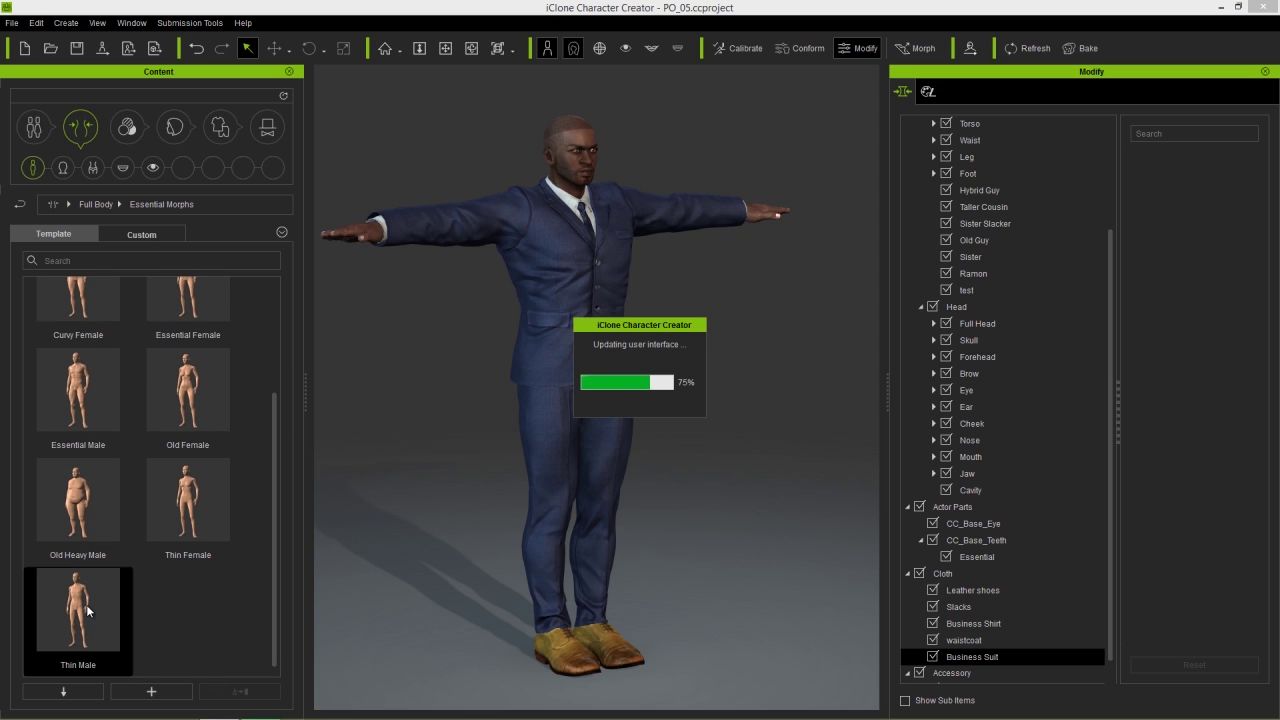
# Apply the Skinny Male skin from Essential Skin to the character.
pyautogui.click(127, 128)
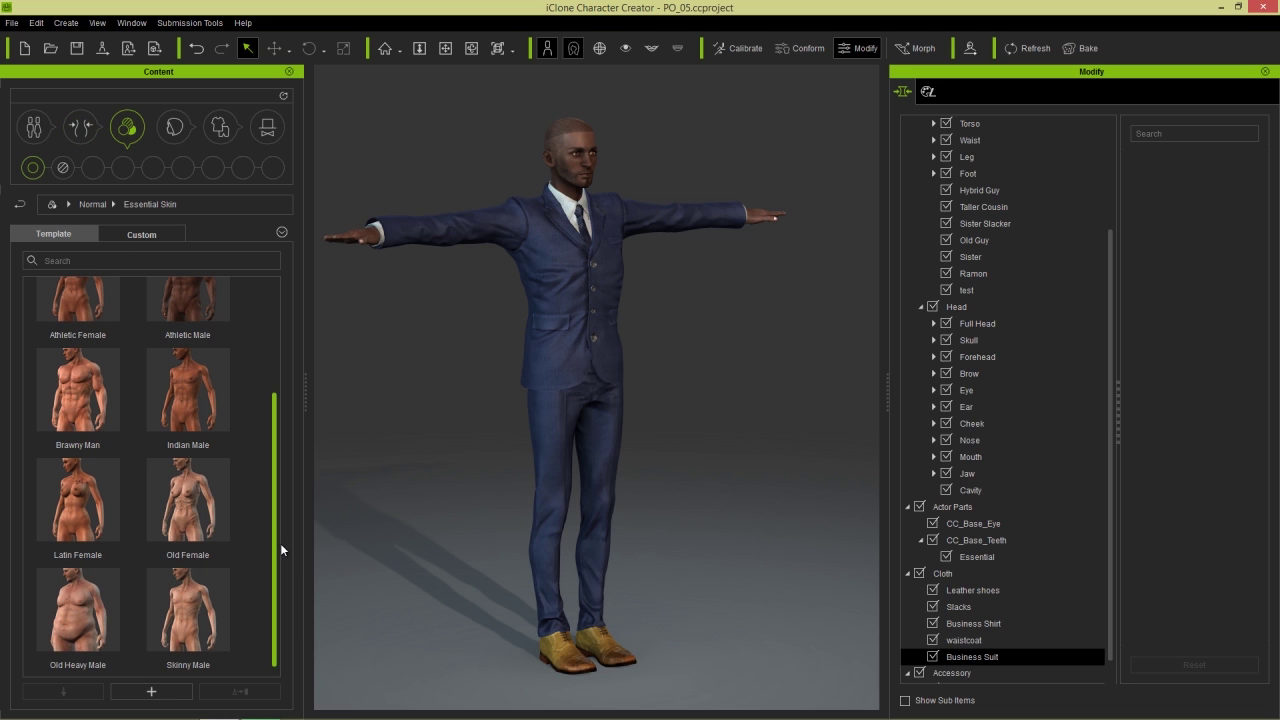
pyautogui.click(214, 607)
pyautogui.doubleClick(214, 607)
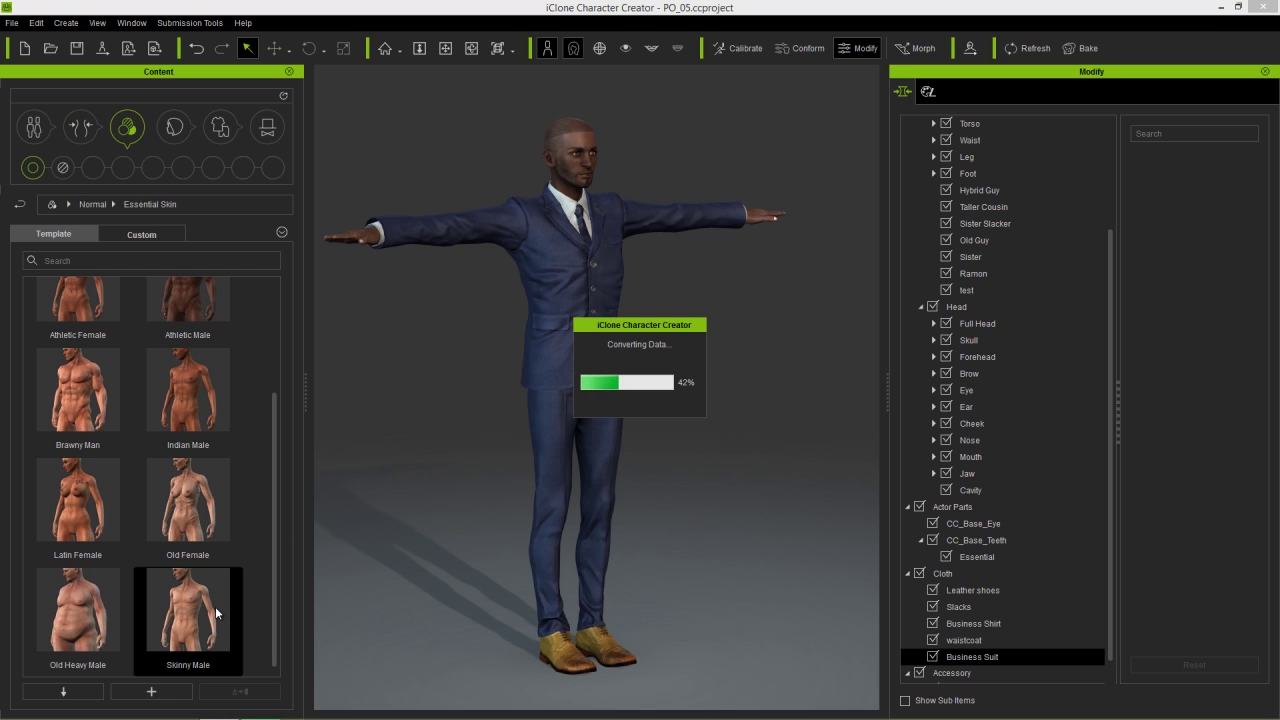
# Apply the Bald hairstyle from the Party Fun hair folder to the suited character and view the head up close.
pyautogui.click(174, 127)
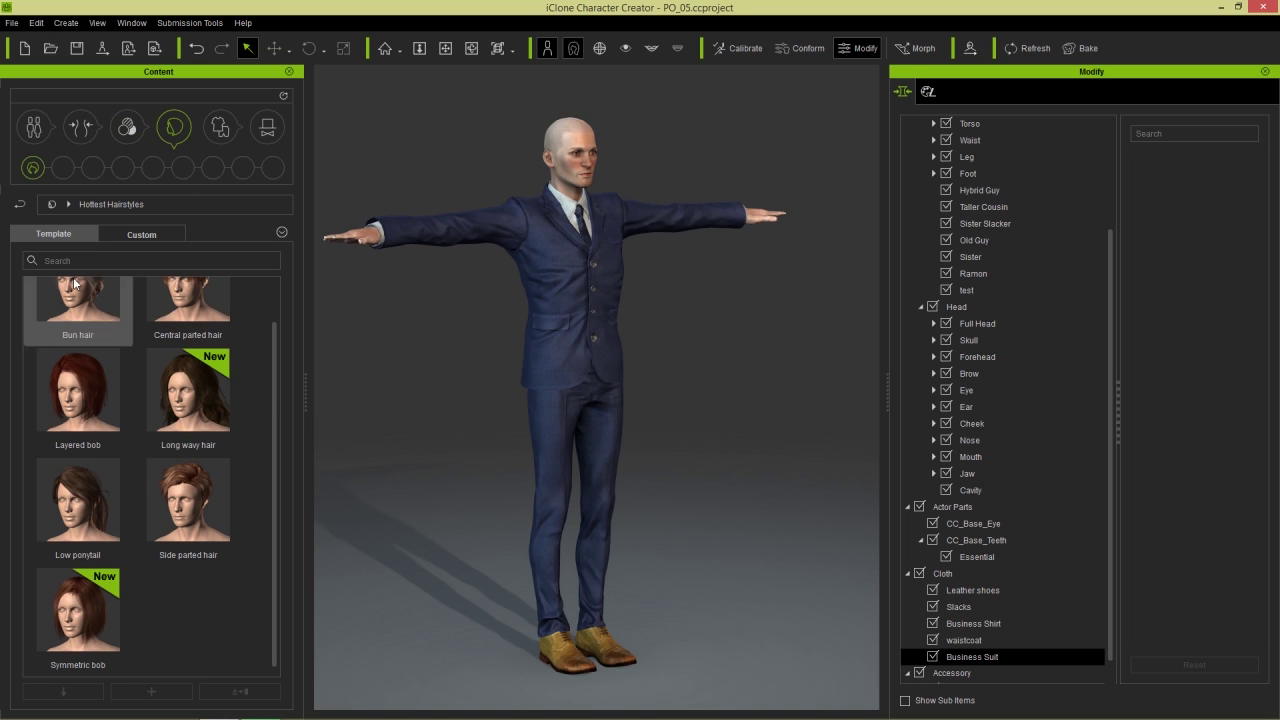
pyautogui.click(52, 203)
pyautogui.doubleClick(194, 348)
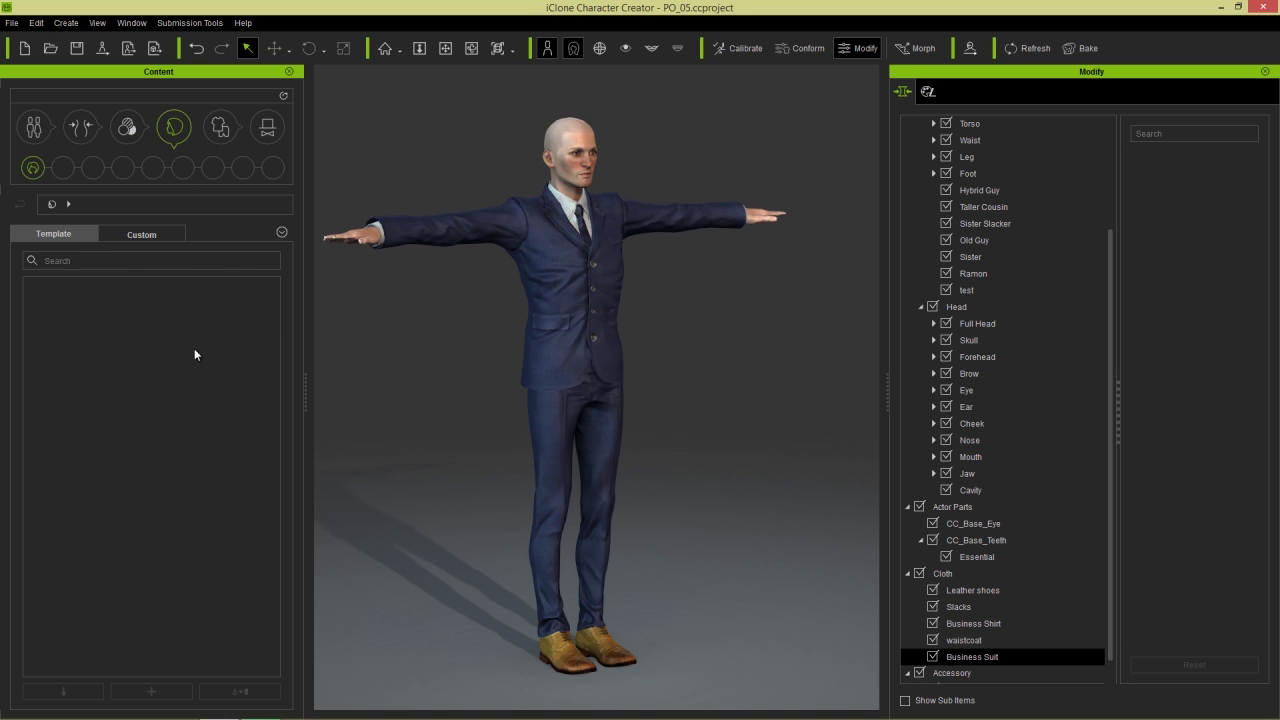
pyautogui.doubleClick(91, 453)
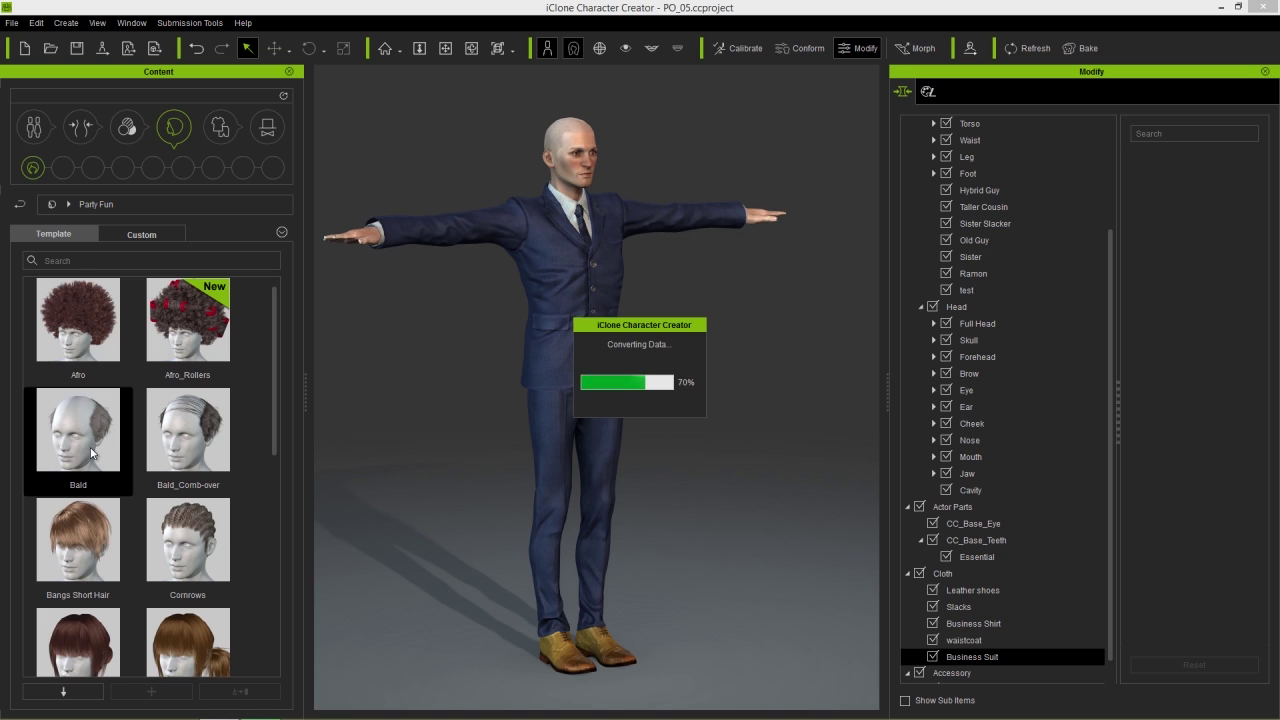
pyautogui.moveTo(705, 493); pyautogui.dragTo(489, 487, button='right')
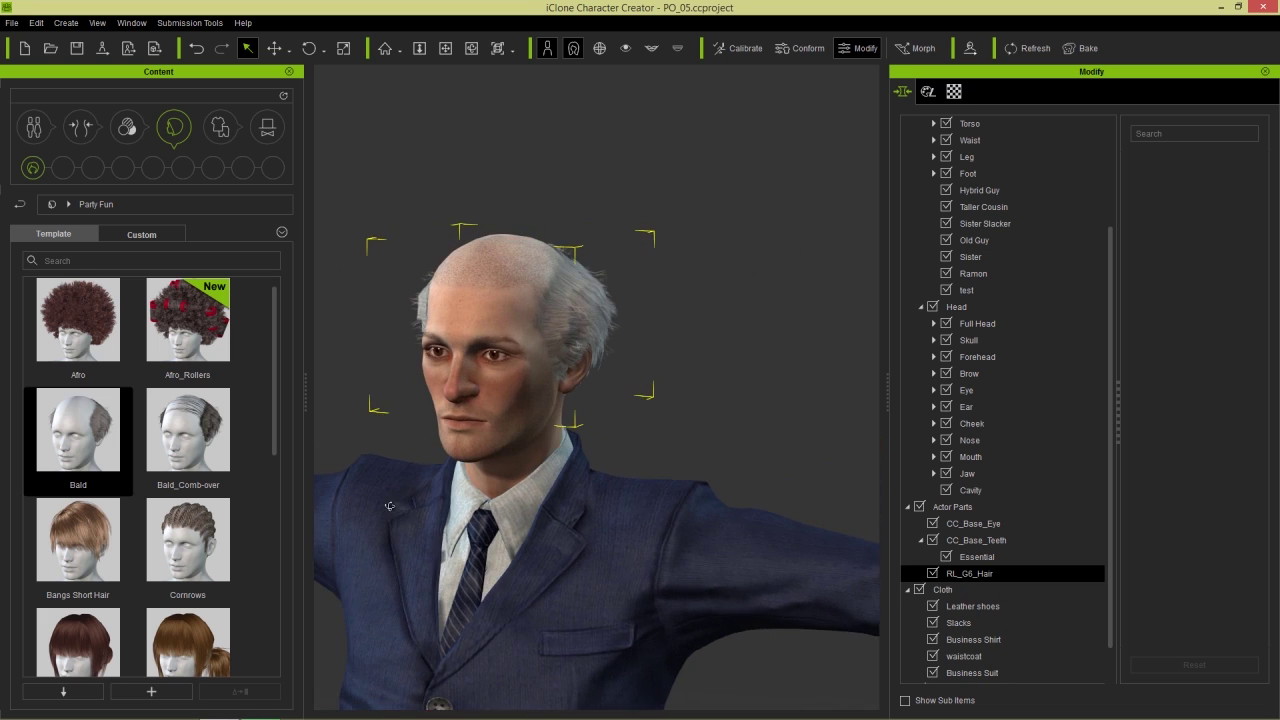
pyautogui.moveTo(489, 487); pyautogui.dragTo(525, 485, button='middle')
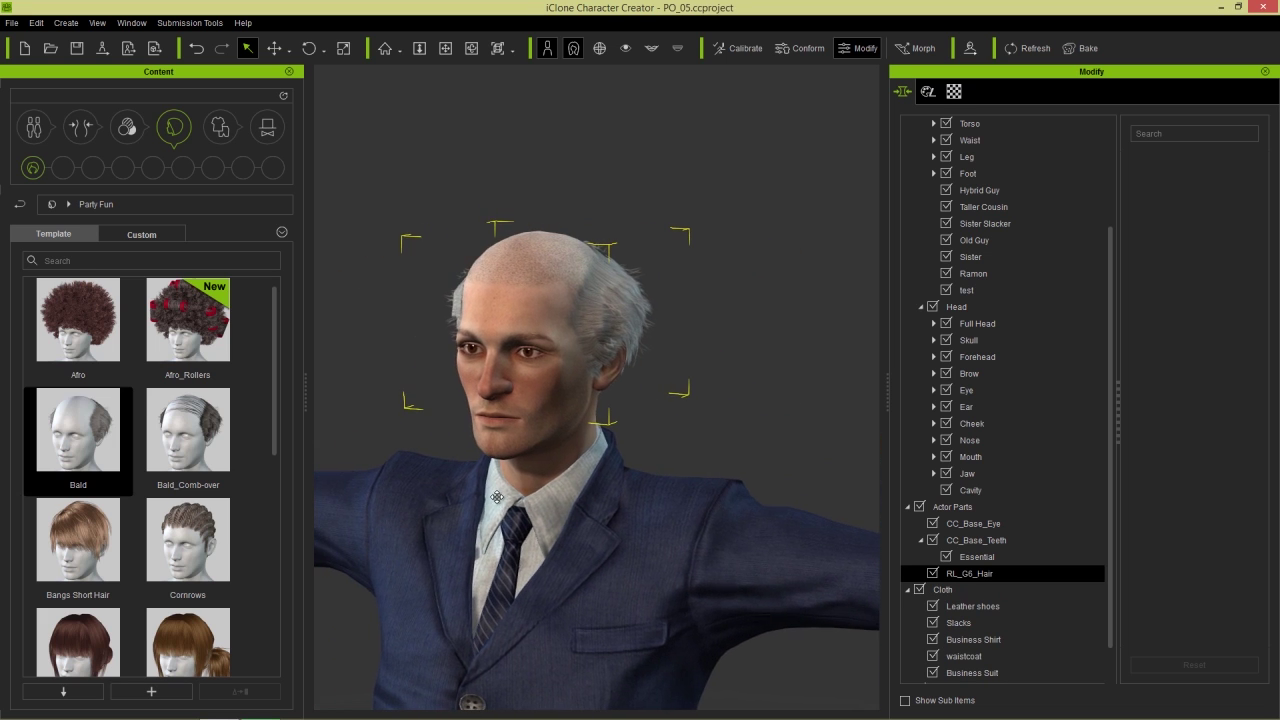
# Select the Actor and open its dynamic appearance textures in the Appearance Editor, with the head in close view.
pyautogui.moveTo(1114, 289); pyautogui.dragTo(1114, 185)
pyautogui.click(998, 172)
pyautogui.click(930, 156)
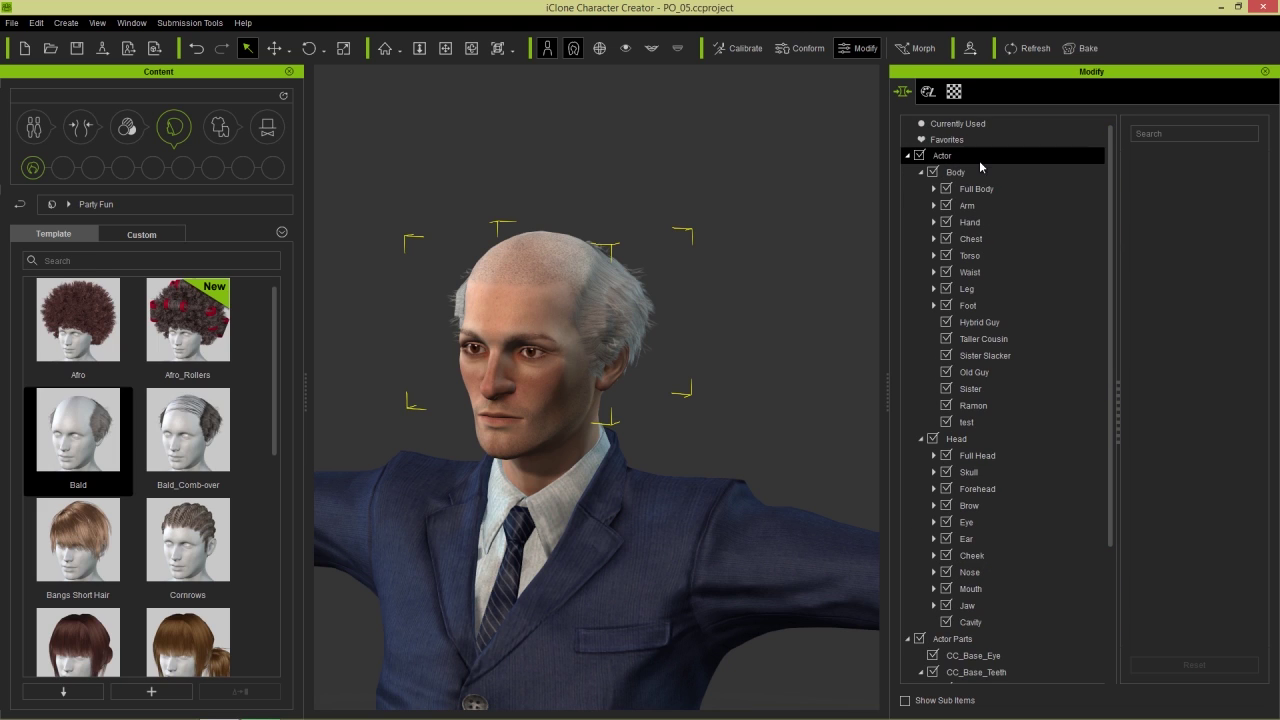
pyautogui.click(928, 91)
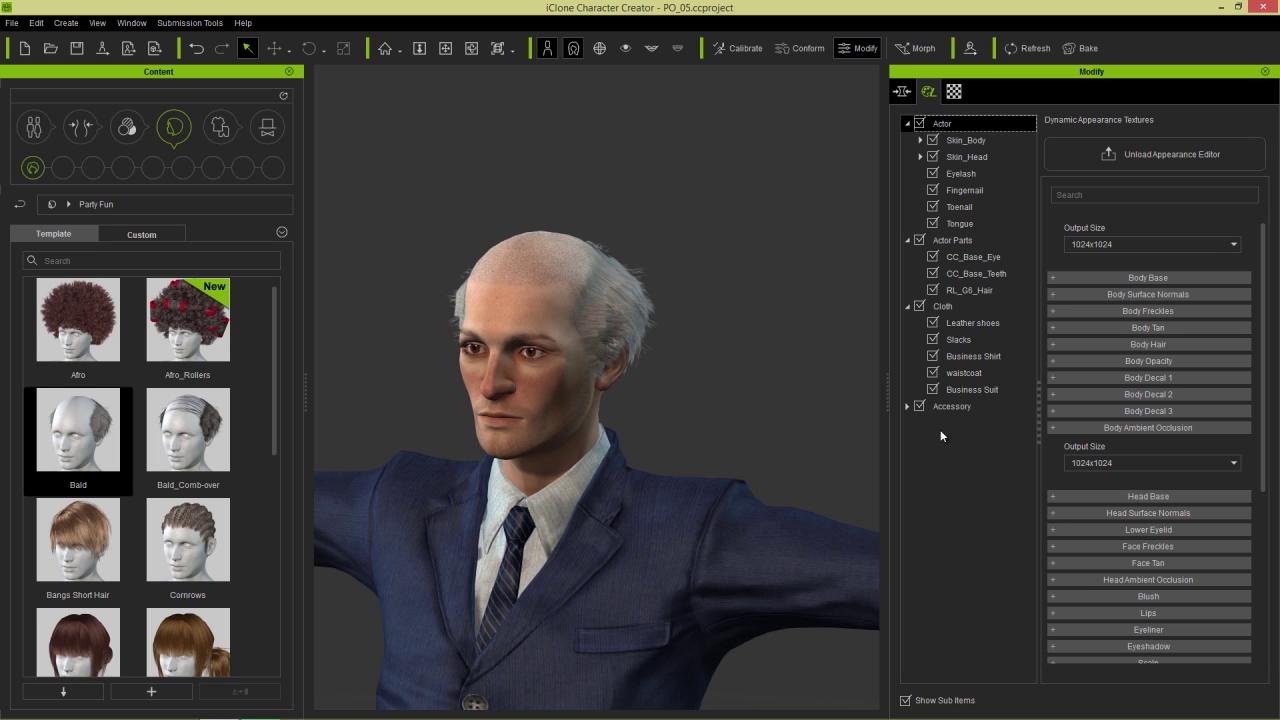
pyautogui.scroll(3, 622, 376)
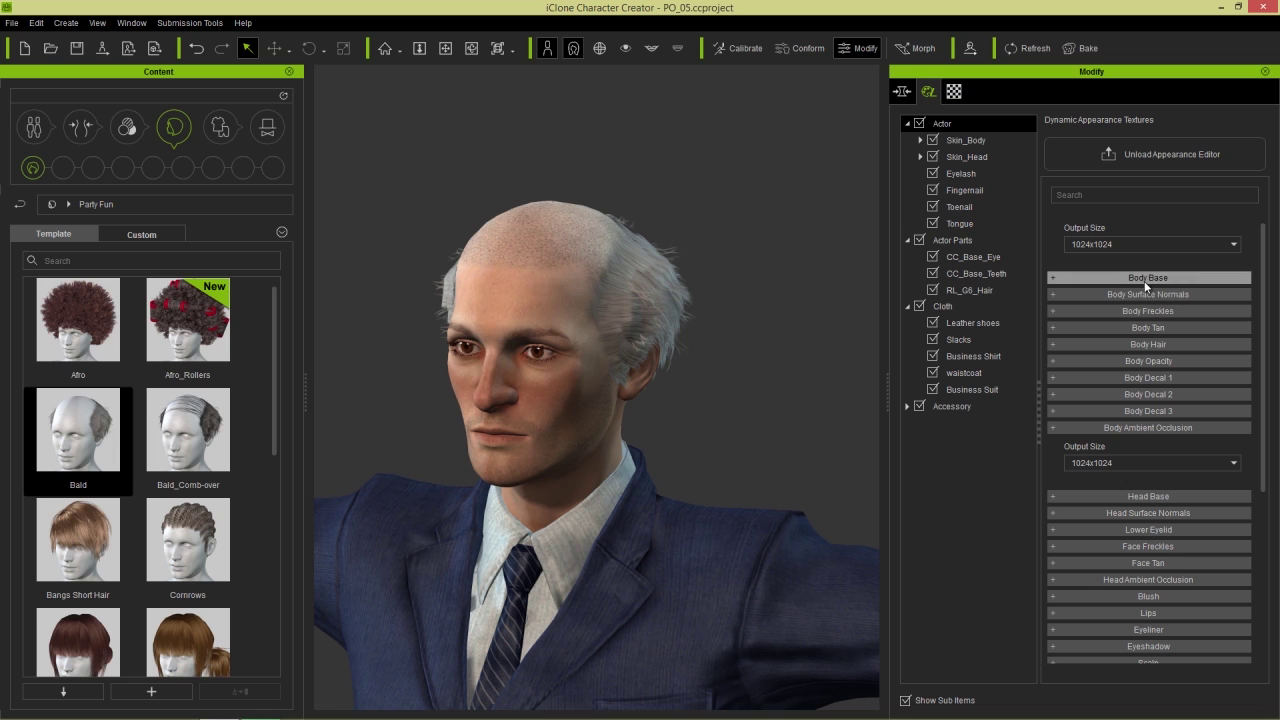
# Change the Scalp type in the Hair settings of Skin_Head to clear the stubble from the bald crown.
pyautogui.click(920, 156)
pyautogui.click(969, 174)
pyautogui.click(968, 207)
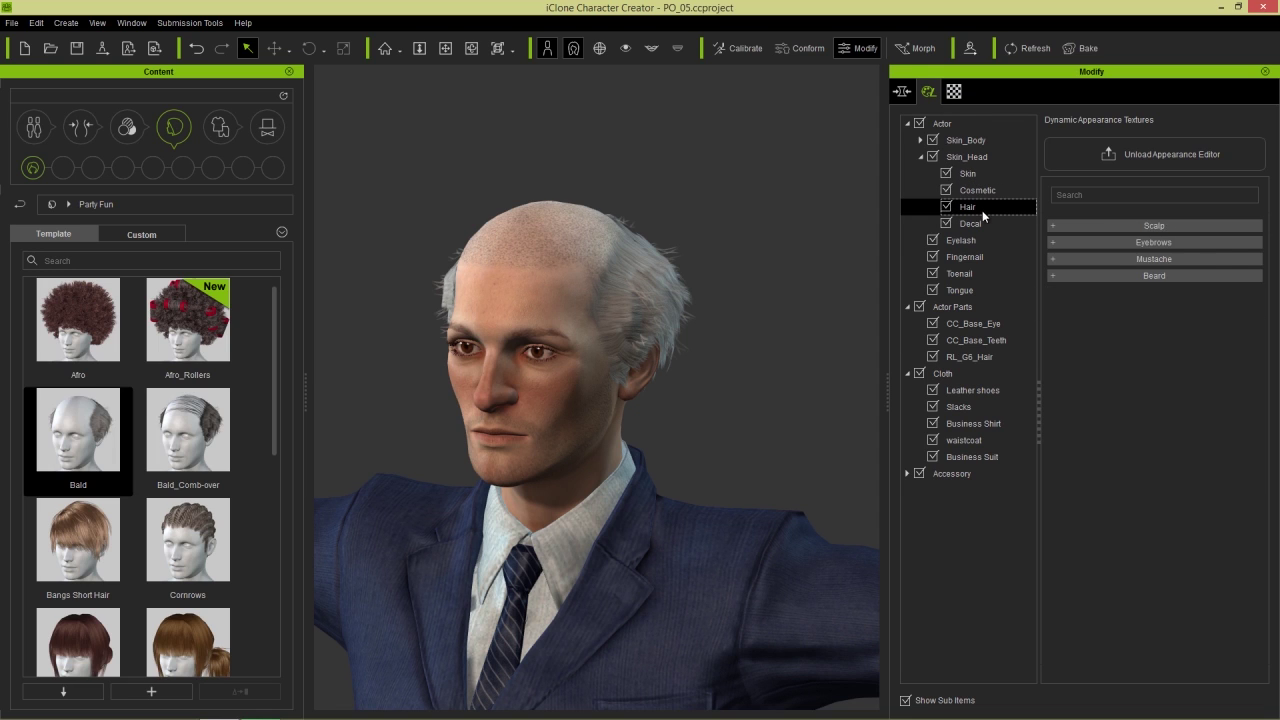
pyautogui.click(1125, 226)
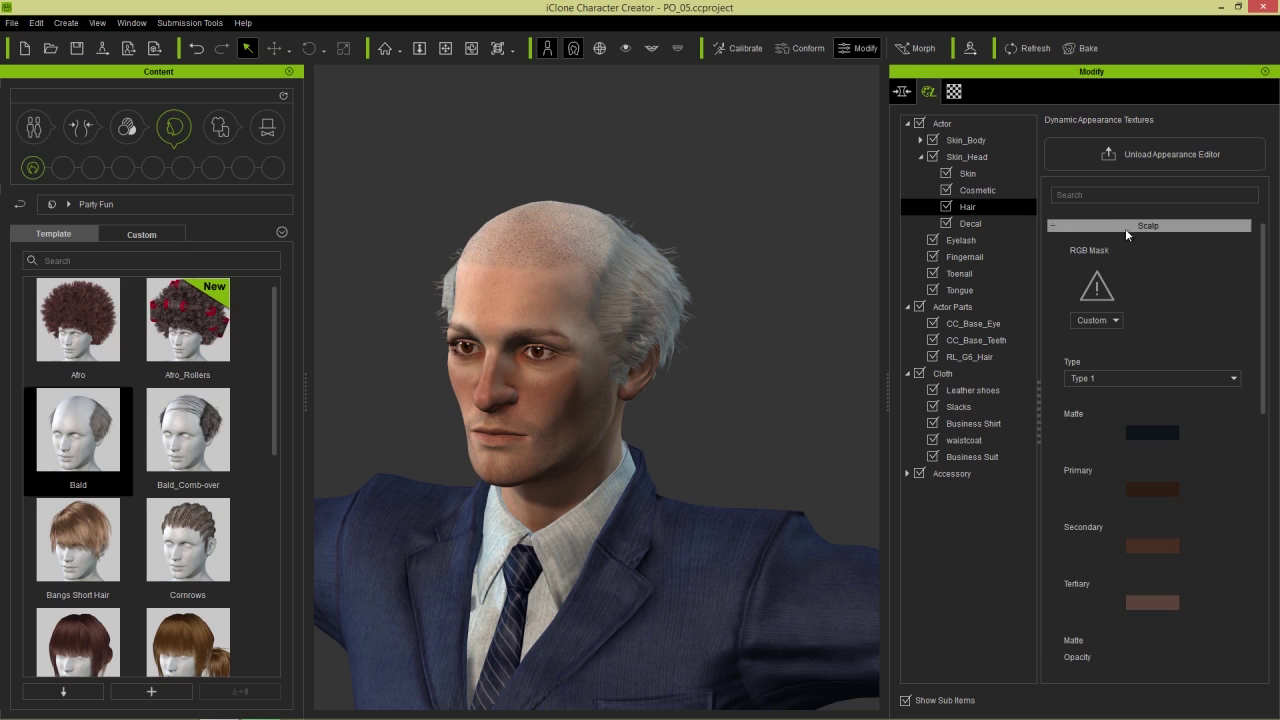
pyautogui.click(1119, 383)
pyautogui.click(1096, 400)
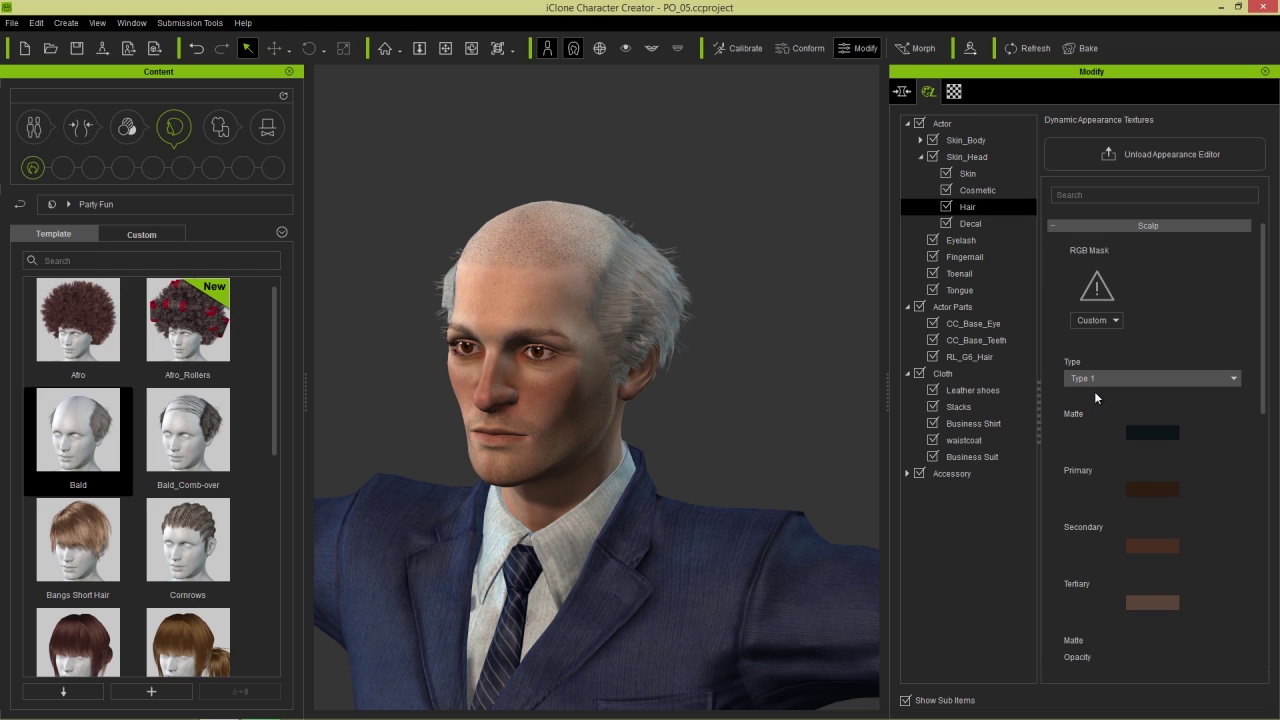
pyautogui.click(1070, 228)
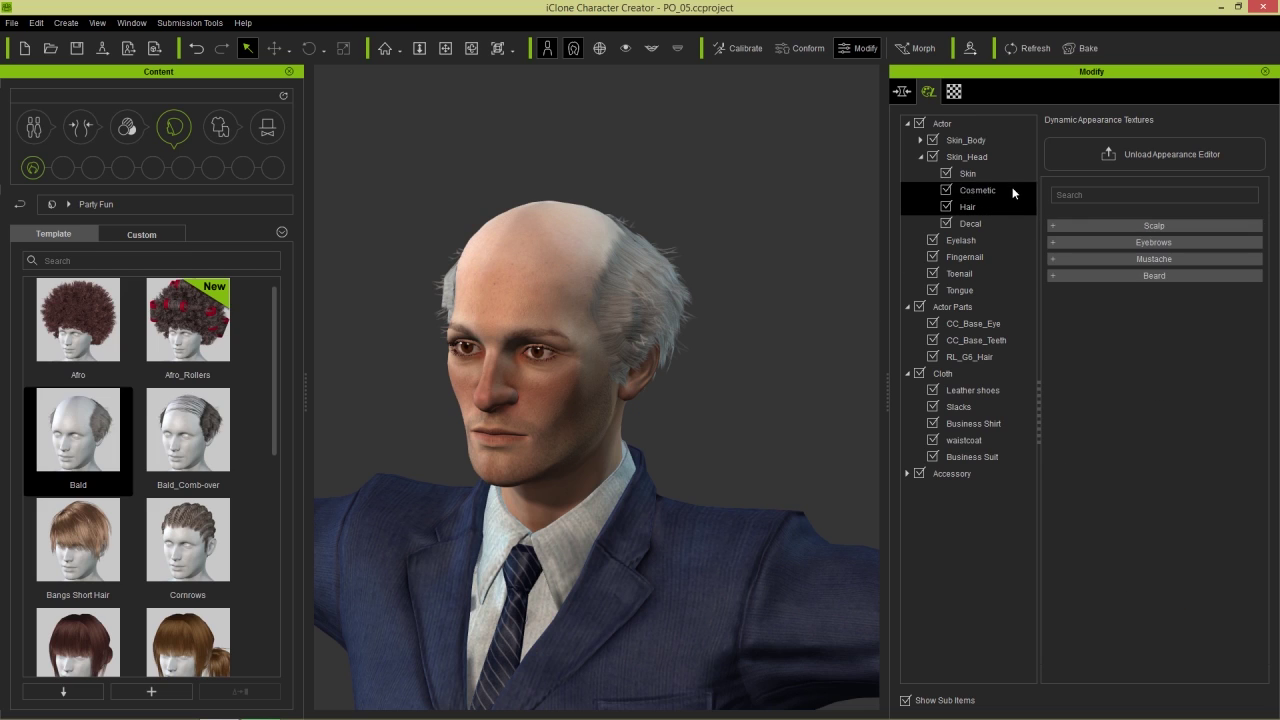
# In Head Surface Normals, set Other (Black) age to 0.74 and strength to about 0.71, and Forehead (Red) age to 0.88 and strength to 0.72.
pyautogui.click(975, 174)
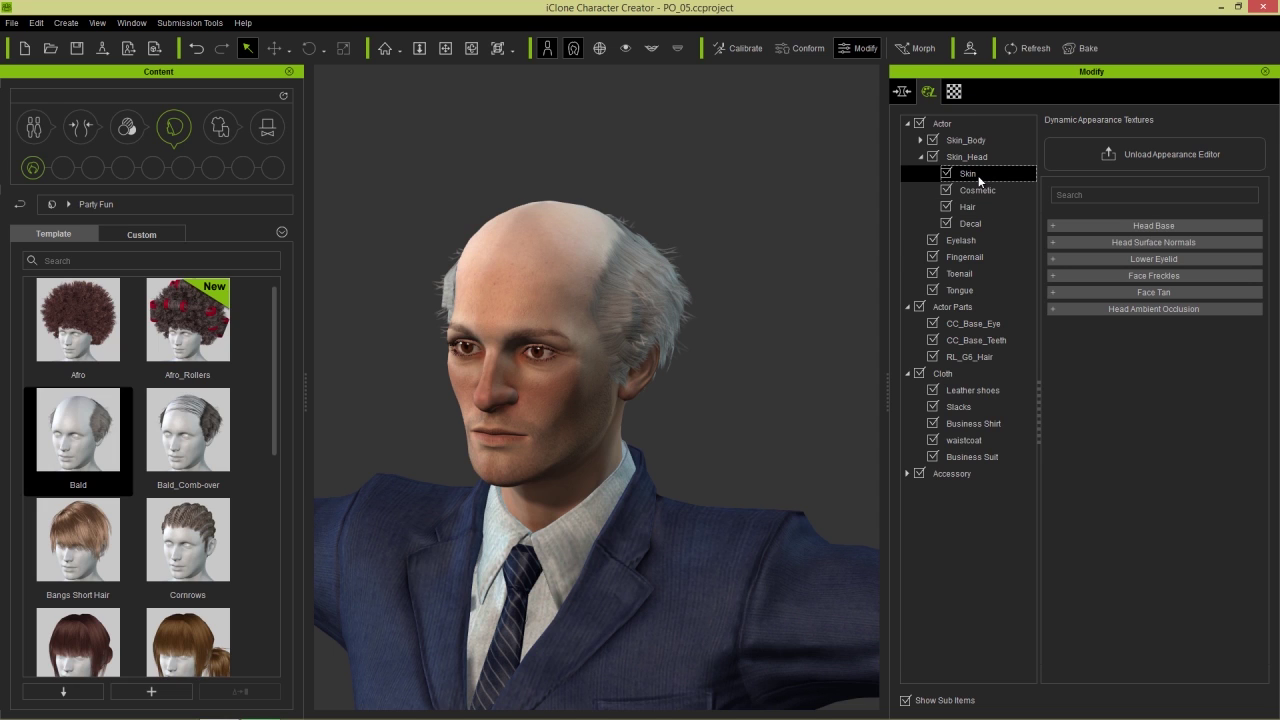
pyautogui.click(1140, 242)
pyautogui.moveTo(1260, 268); pyautogui.dragTo(1252, 578)
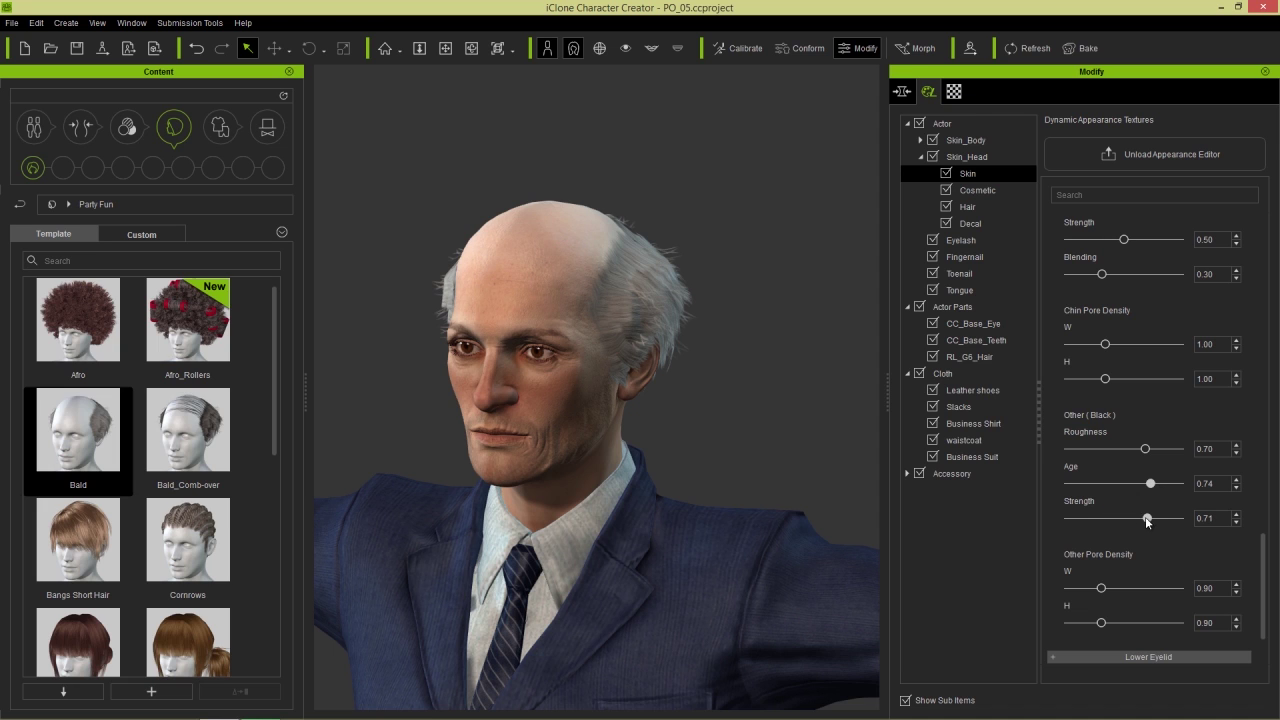
pyautogui.moveTo(1265, 550); pyautogui.dragTo(1267, 314)
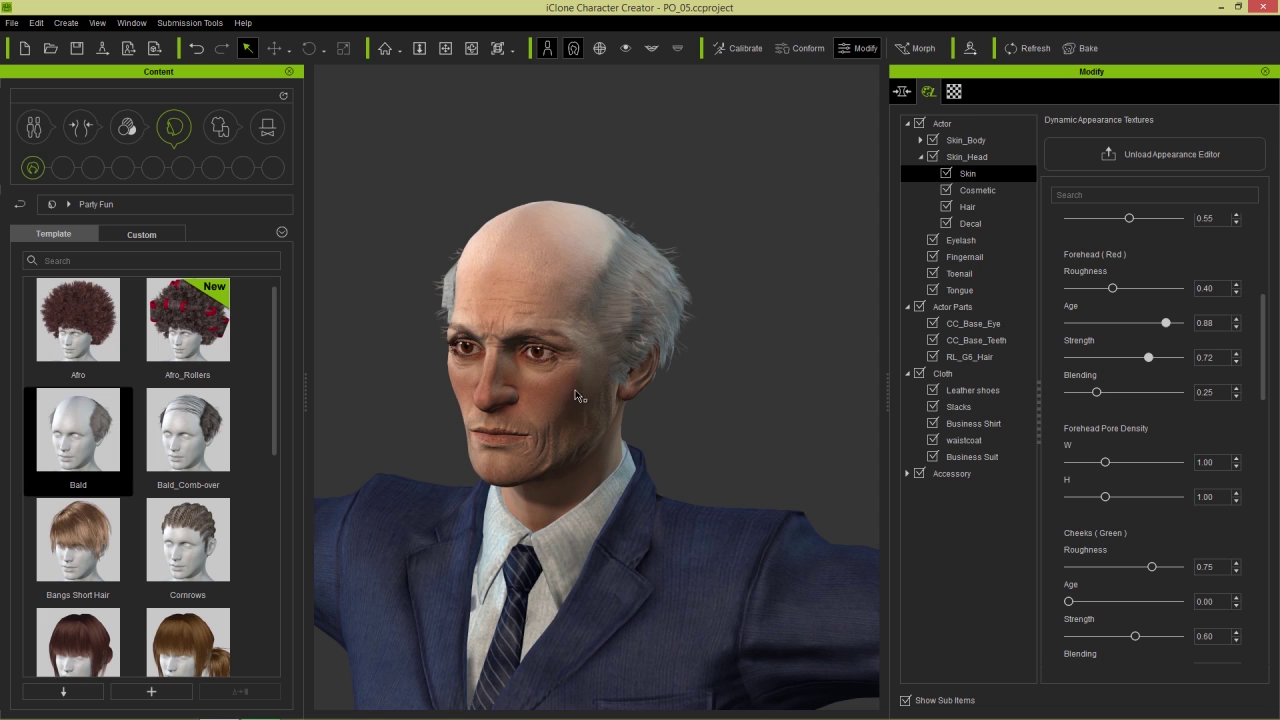
# Preview the aged suited character in calibration pose 01, check the outfit from another angle, and close the calibration without applying it.
pyautogui.moveTo(579, 364); pyautogui.dragTo(600, 280, button='middle')
pyautogui.scroll(-4, 606, 431)
pyautogui.moveTo(606, 458); pyautogui.dragTo(606, 446, button='middle')
pyautogui.scroll(-2, 612, 488)
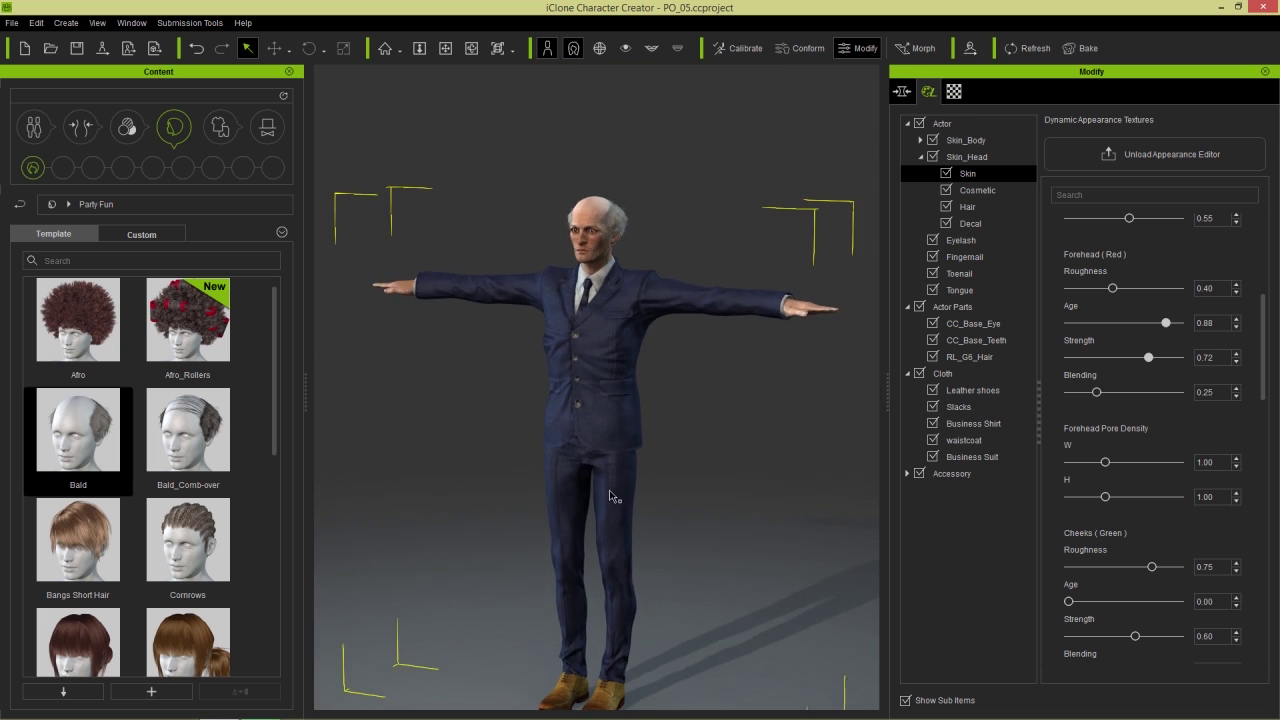
pyautogui.click(748, 49)
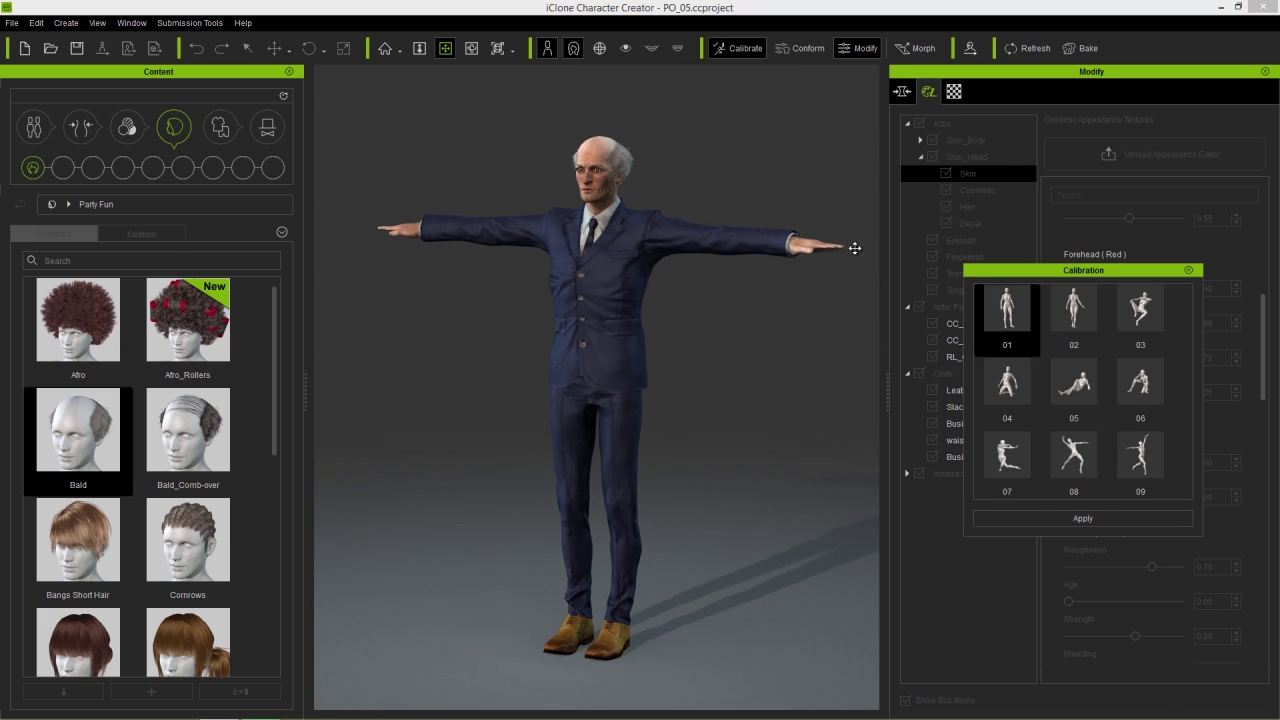
pyautogui.click(1007, 315)
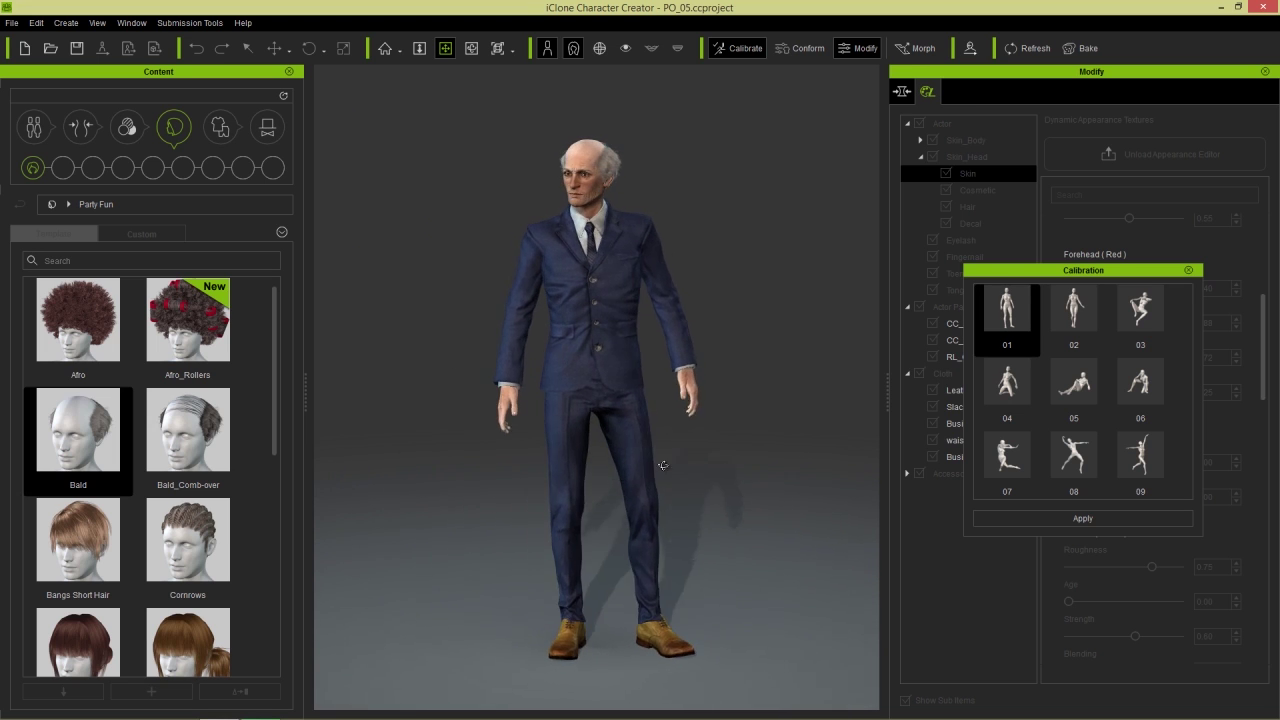
pyautogui.moveTo(662, 465); pyautogui.dragTo(812, 457, button='right')
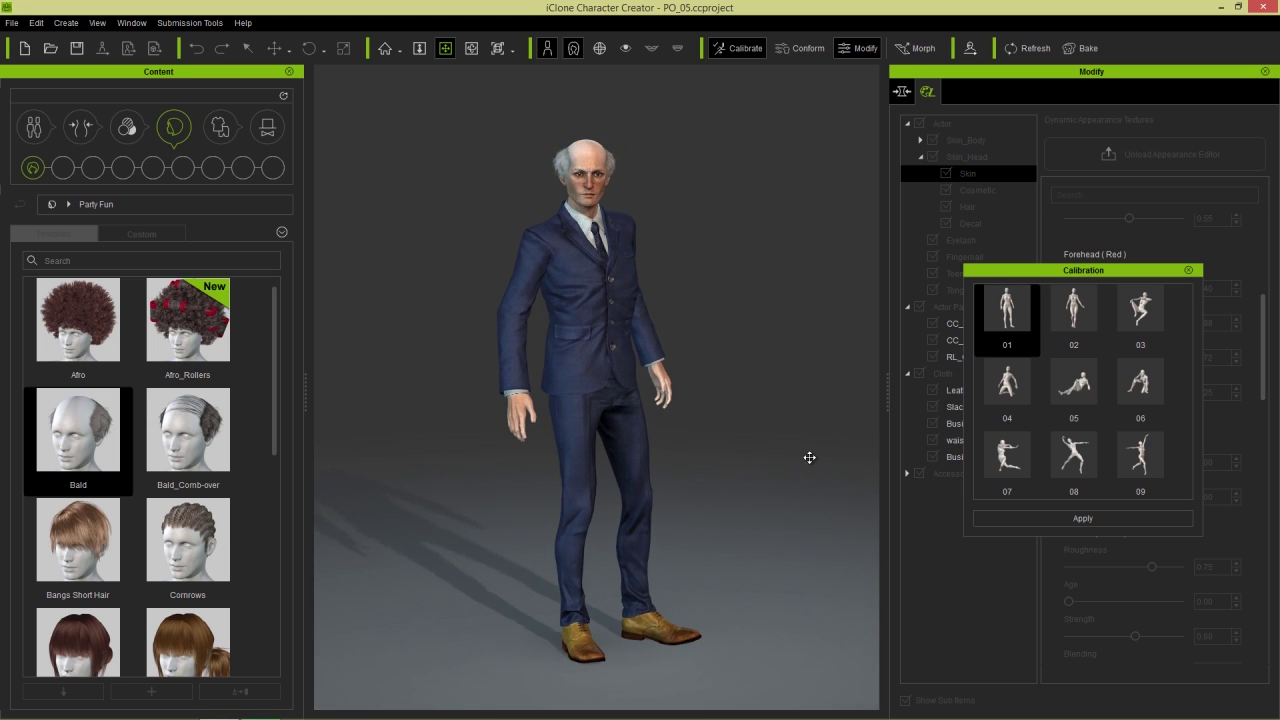
pyautogui.click(1188, 270)
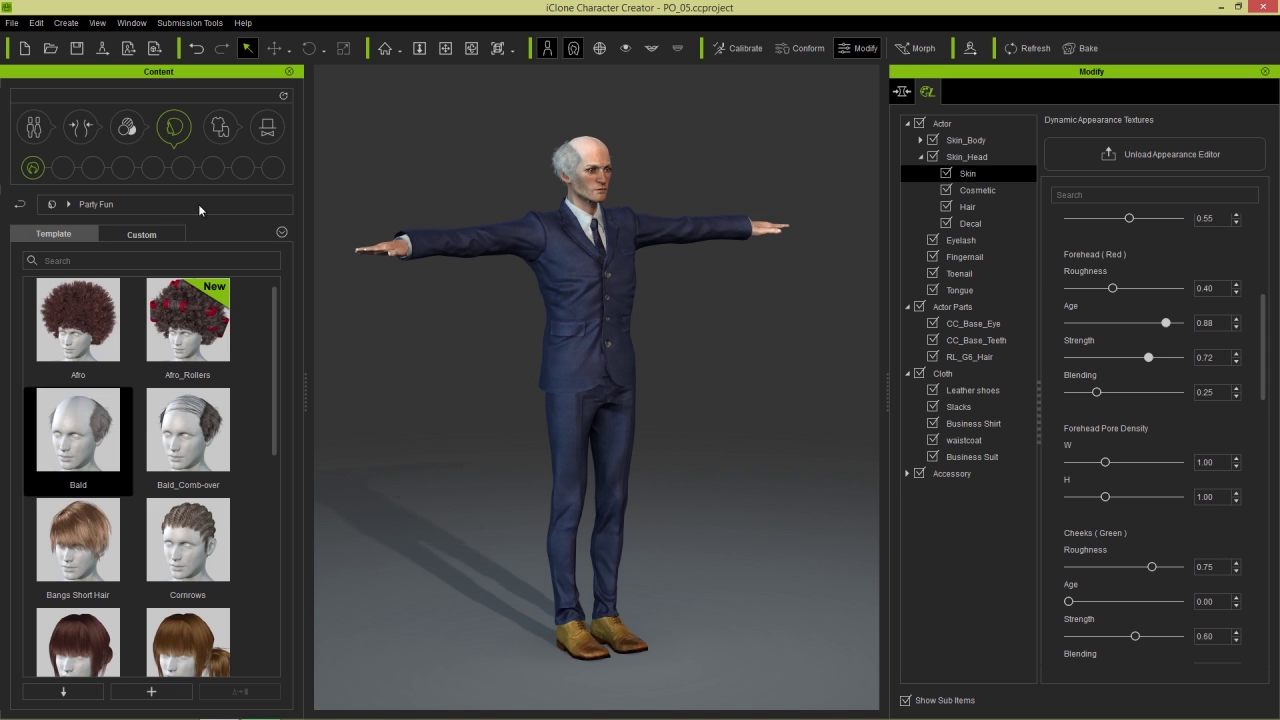
# Load the PO_12 character from Professional Outfit without saving the current project, and inspect its black cat suit from several angles.
pyautogui.click(34, 127)
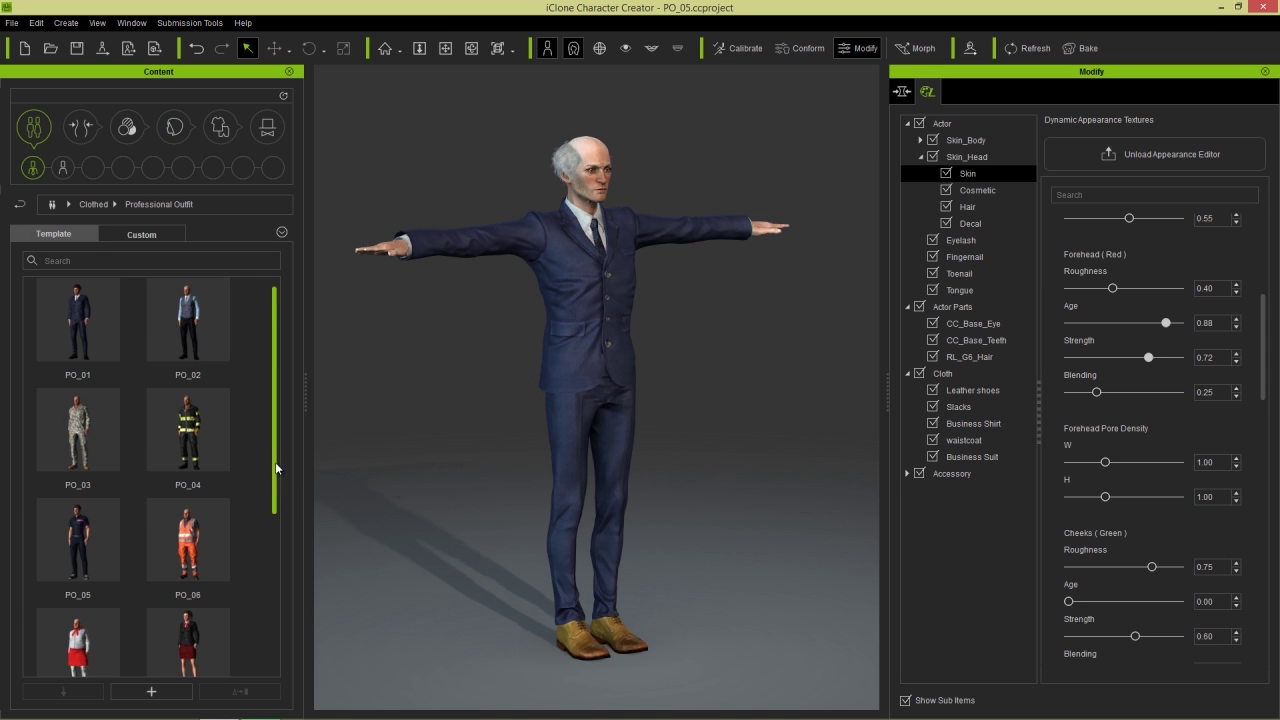
pyautogui.moveTo(278, 470); pyautogui.dragTo(278, 622)
pyautogui.doubleClick(193, 632)
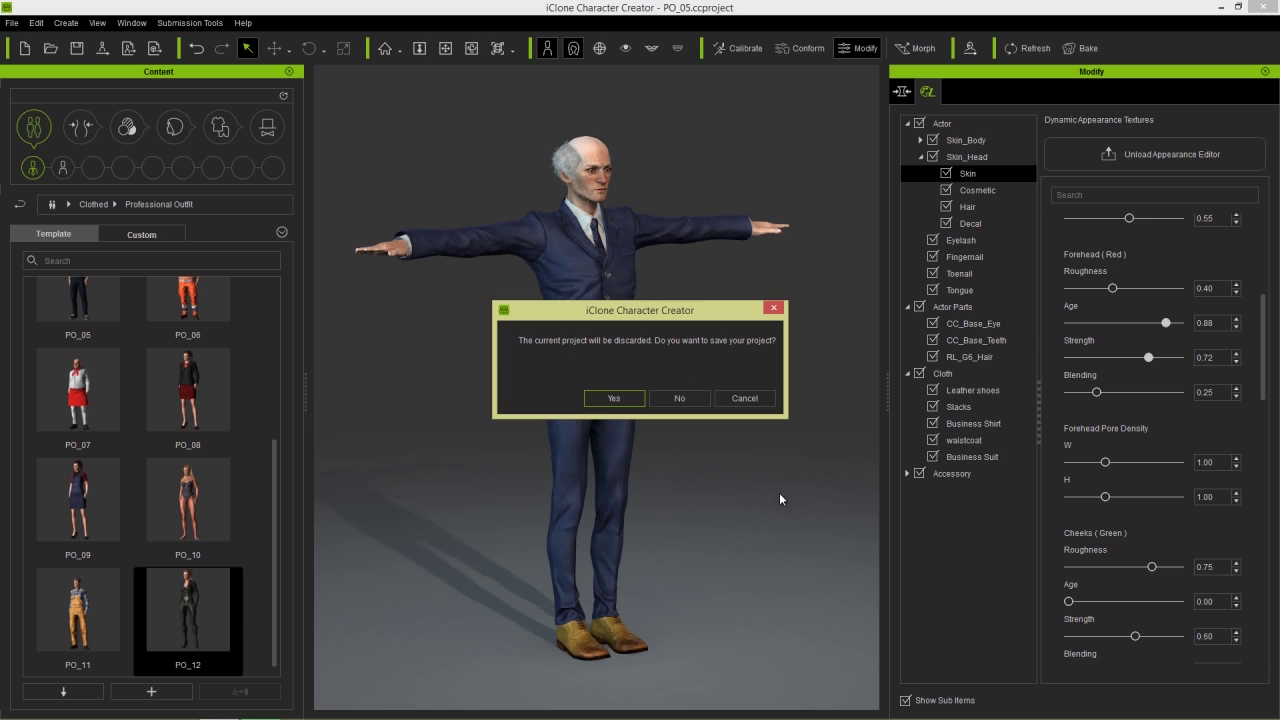
pyautogui.click(684, 397)
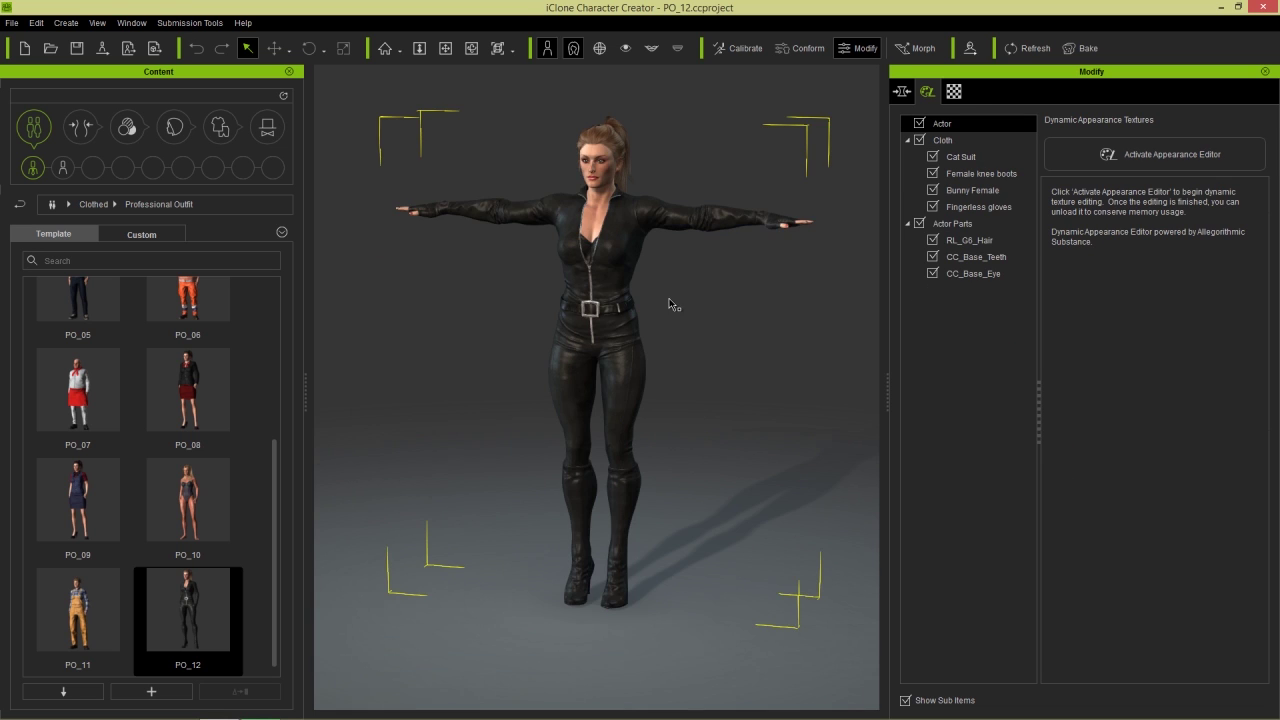
pyautogui.moveTo(669, 299); pyautogui.dragTo(666, 355, button='middle')
pyautogui.moveTo(666, 355); pyautogui.dragTo(783, 425, button='right')
pyautogui.moveTo(805, 473); pyautogui.dragTo(737, 474, button='right')
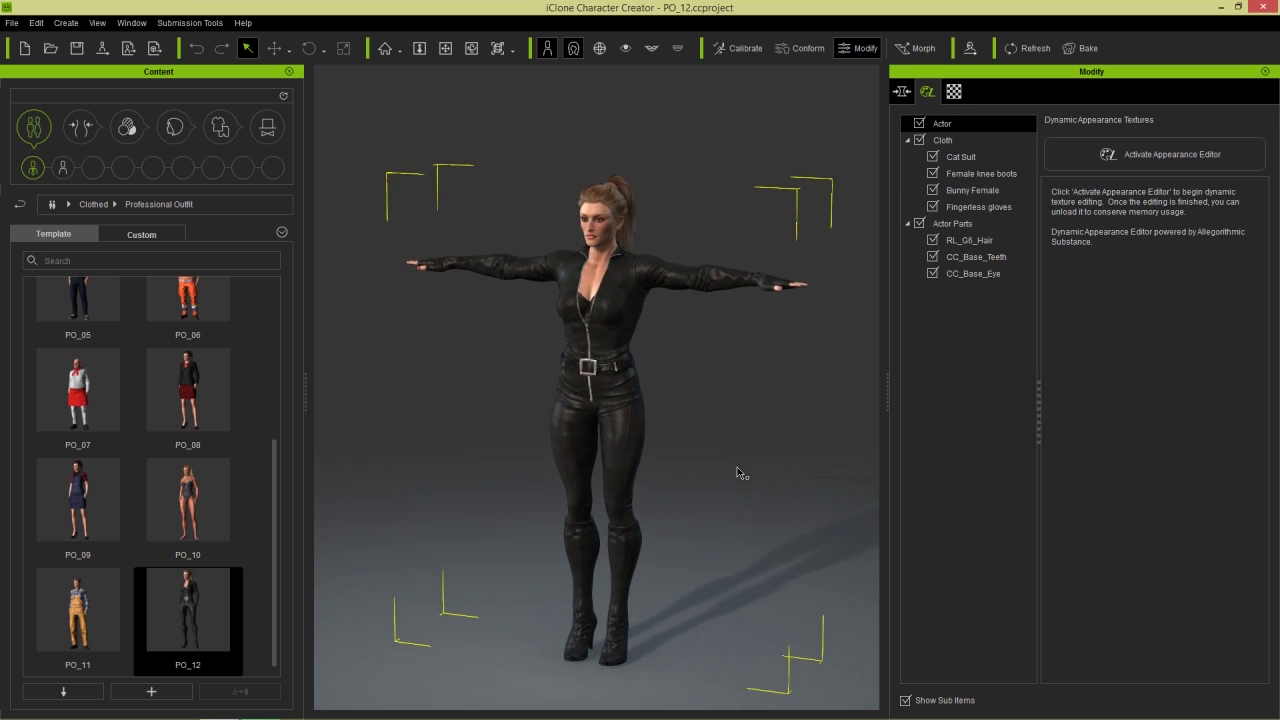
pyautogui.scroll(5, 691, 409)
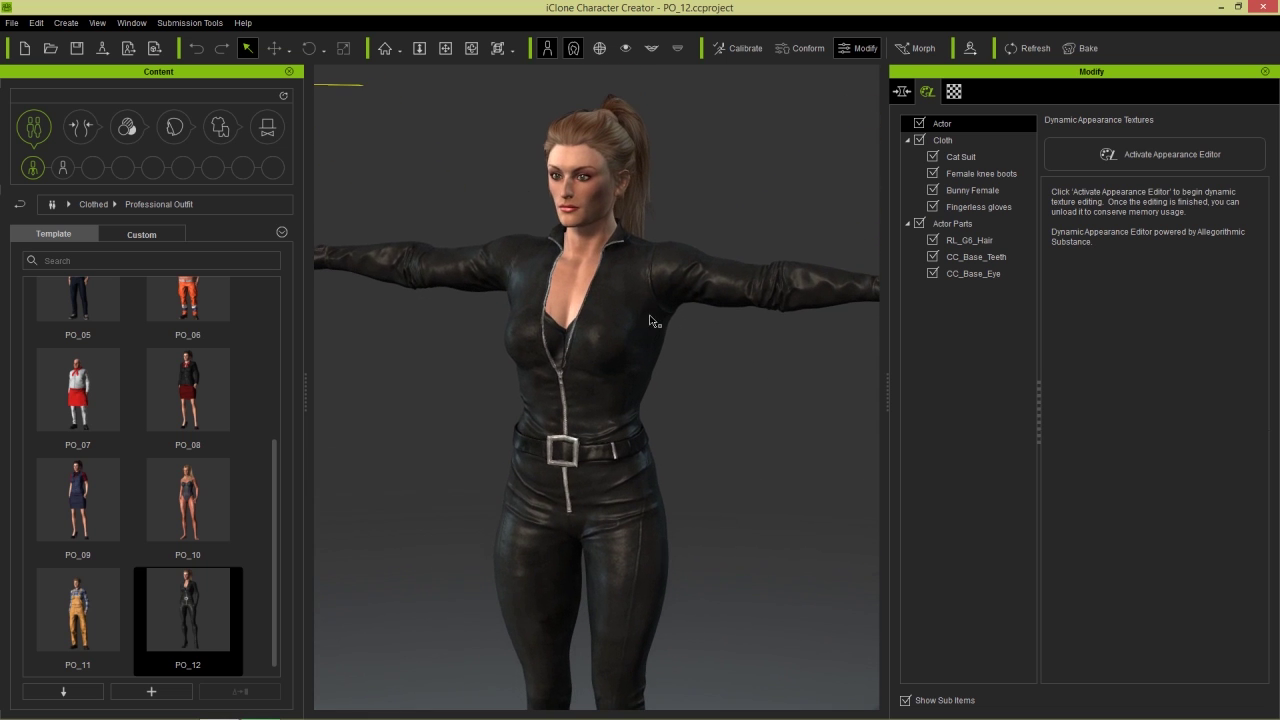
# Apply the Female_A head morph to the cat suit character.
pyautogui.click(175, 126)
pyautogui.click(84, 128)
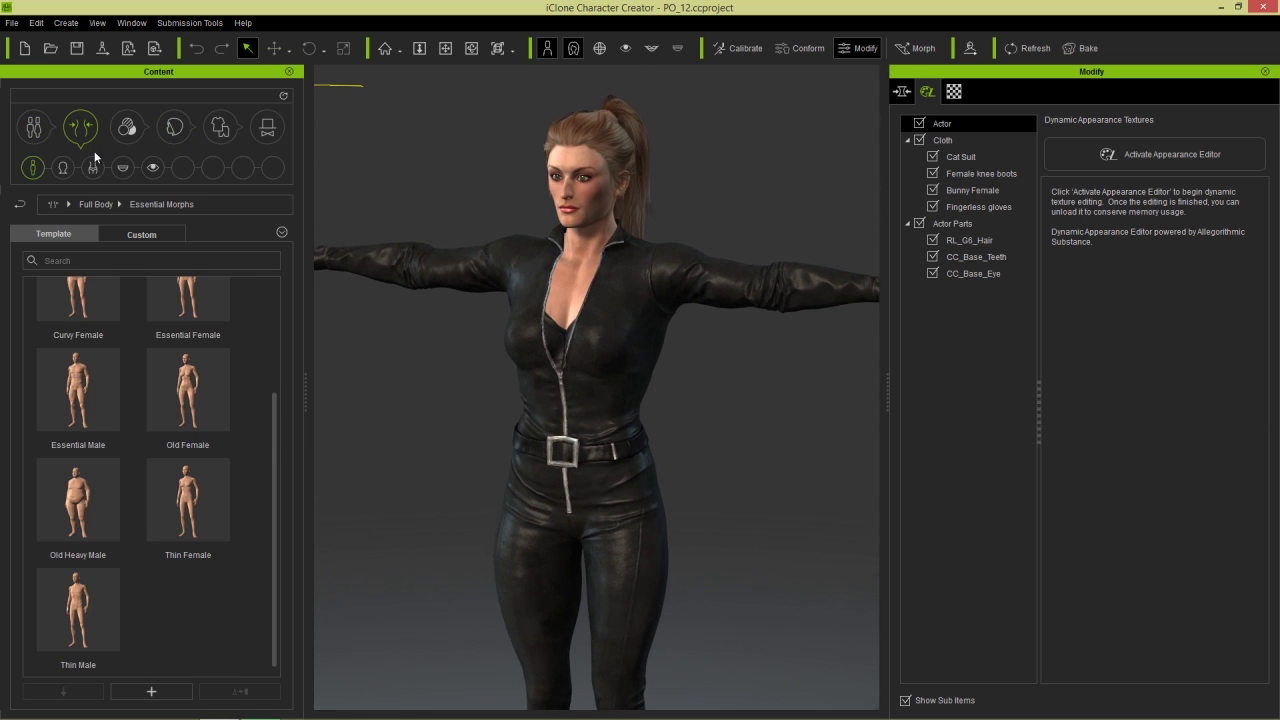
pyautogui.click(63, 168)
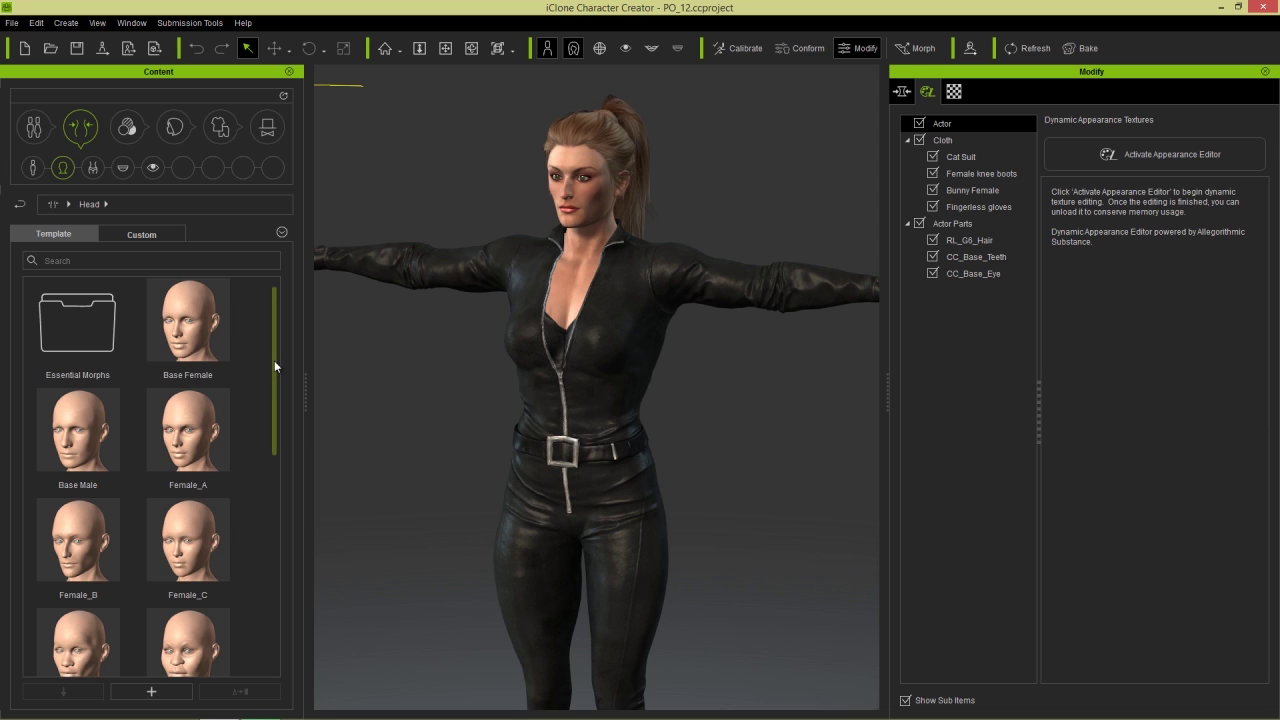
pyautogui.scroll(-1, 277, 388)
pyautogui.doubleClick(188, 368)
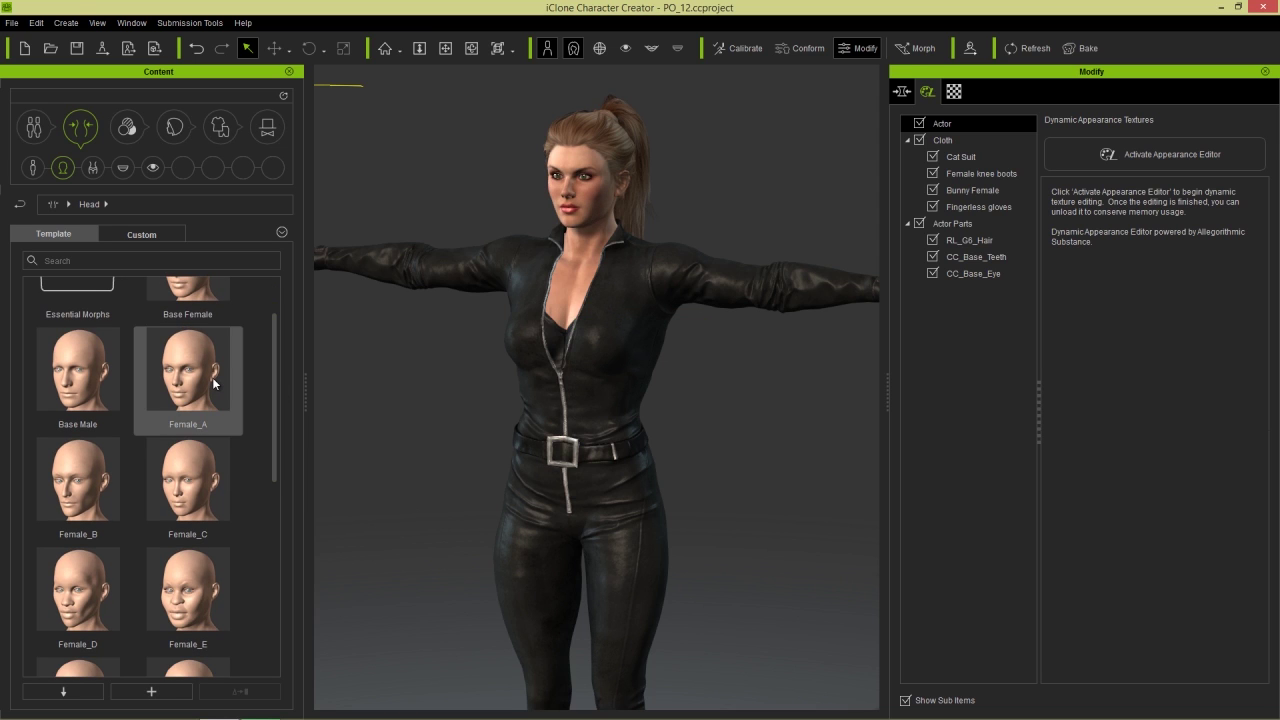
# Apply the Layered bob from Hottest Hairstyles to the cat suit character and view the full figure from several angles.
pyautogui.click(175, 126)
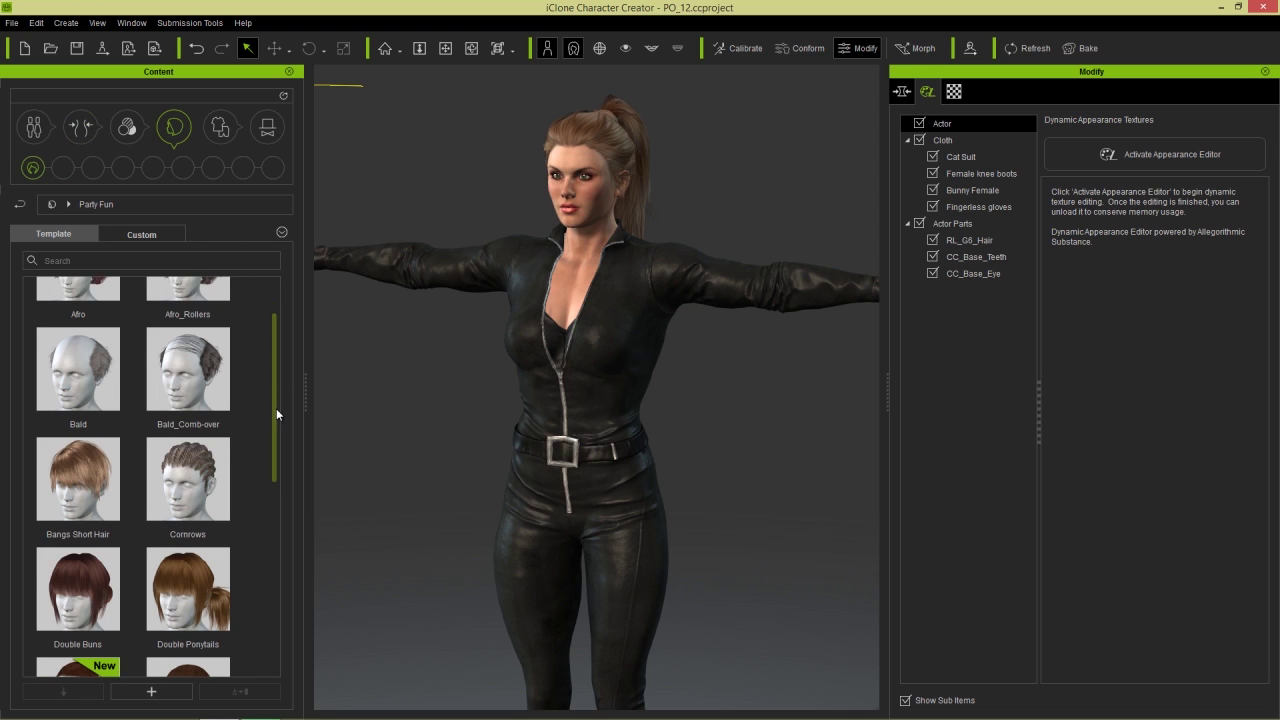
pyautogui.moveTo(276, 408); pyautogui.dragTo(275, 365)
pyautogui.click(54, 207)
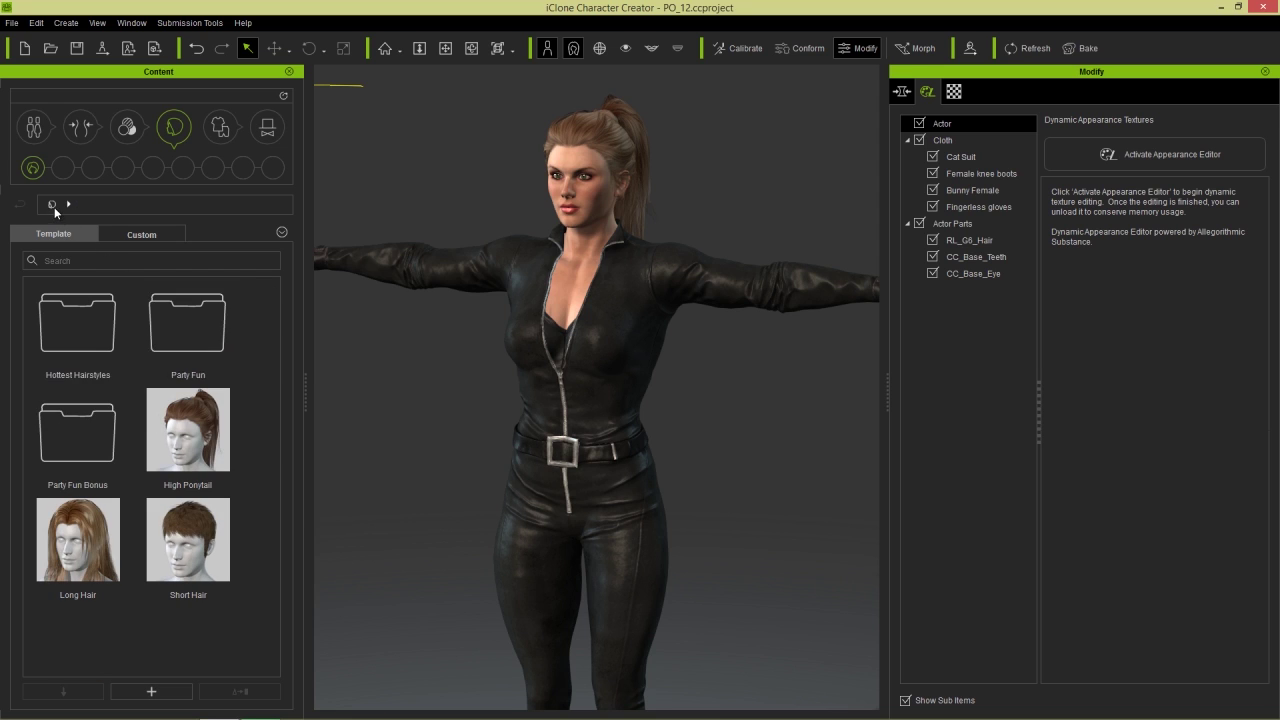
pyautogui.doubleClick(76, 327)
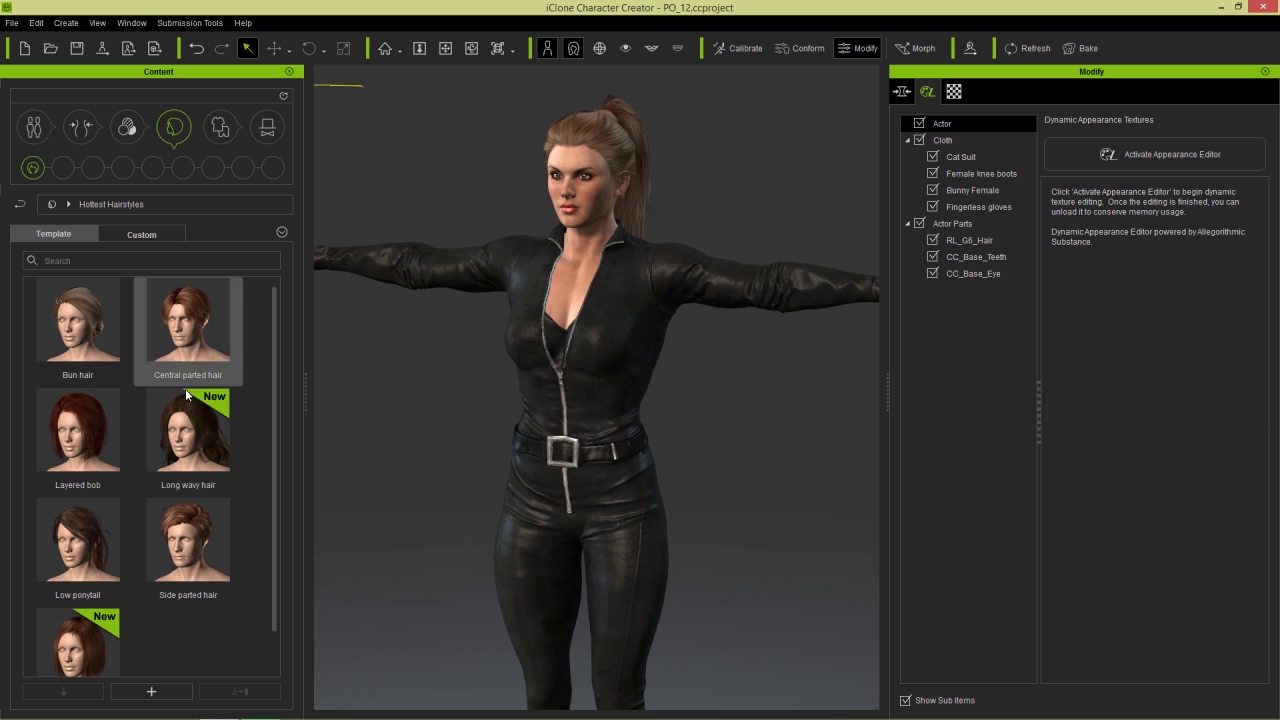
pyautogui.doubleClick(84, 455)
pyautogui.moveTo(803, 377); pyautogui.dragTo(606, 440, button='right')
pyautogui.moveTo(615, 462); pyautogui.dragTo(632, 375, button='middle')
pyautogui.scroll(-3, 632, 375)
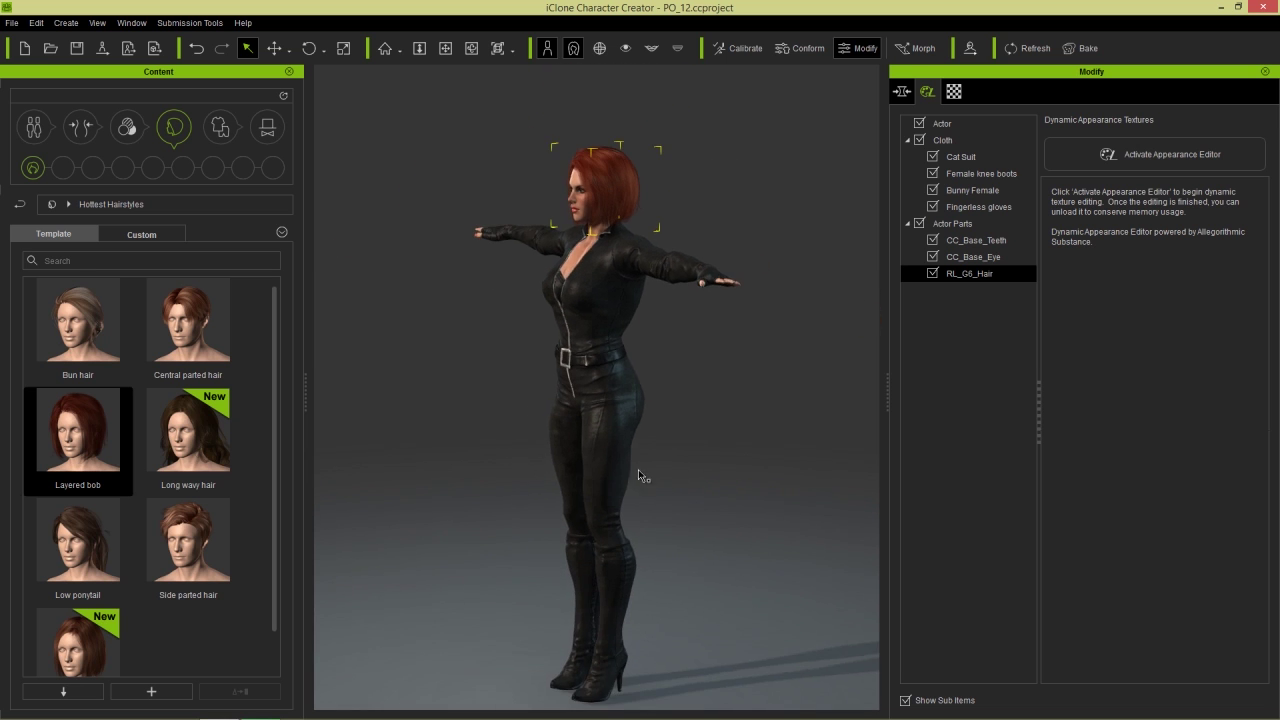
pyautogui.moveTo(625, 485); pyautogui.dragTo(608, 463, button='middle')
pyautogui.moveTo(608, 463); pyautogui.dragTo(854, 457, button='right')
pyautogui.moveTo(764, 463); pyautogui.dragTo(677, 443, button='right')
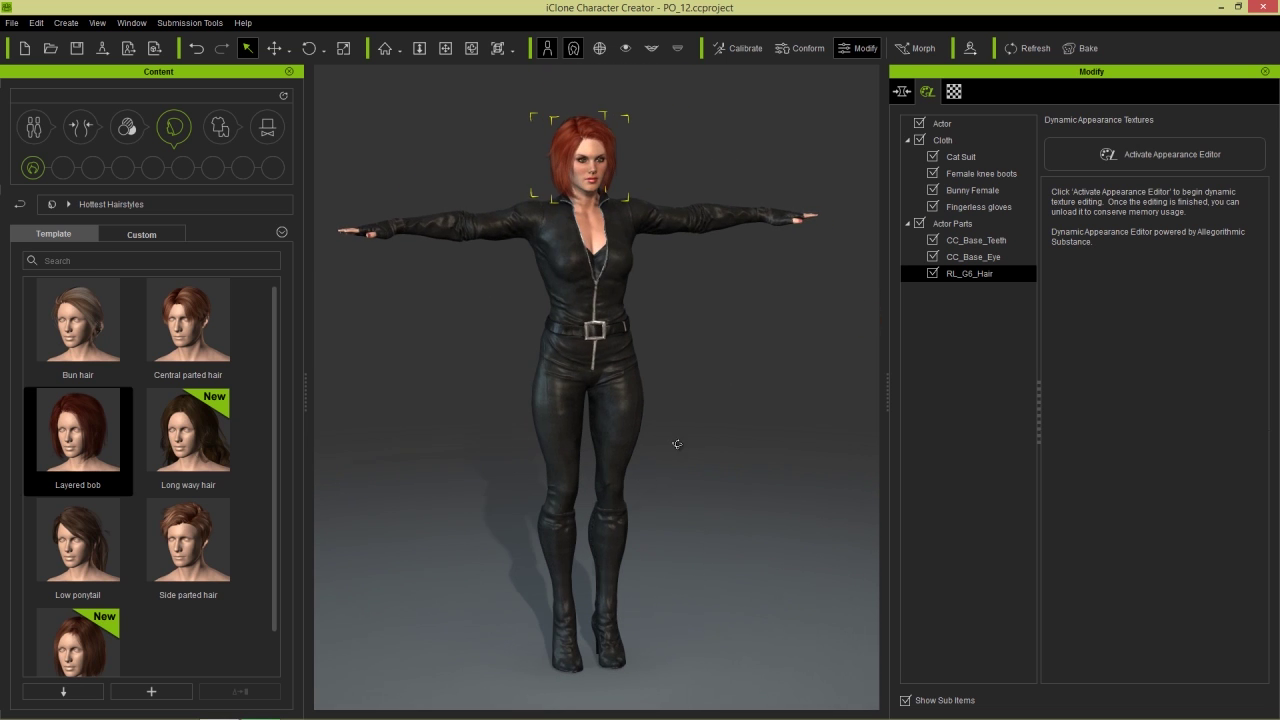
# Browse the full-body garments in Professional Outfit, looking through the Cat Suit, Corset and Overall folders.
pyautogui.click(219, 128)
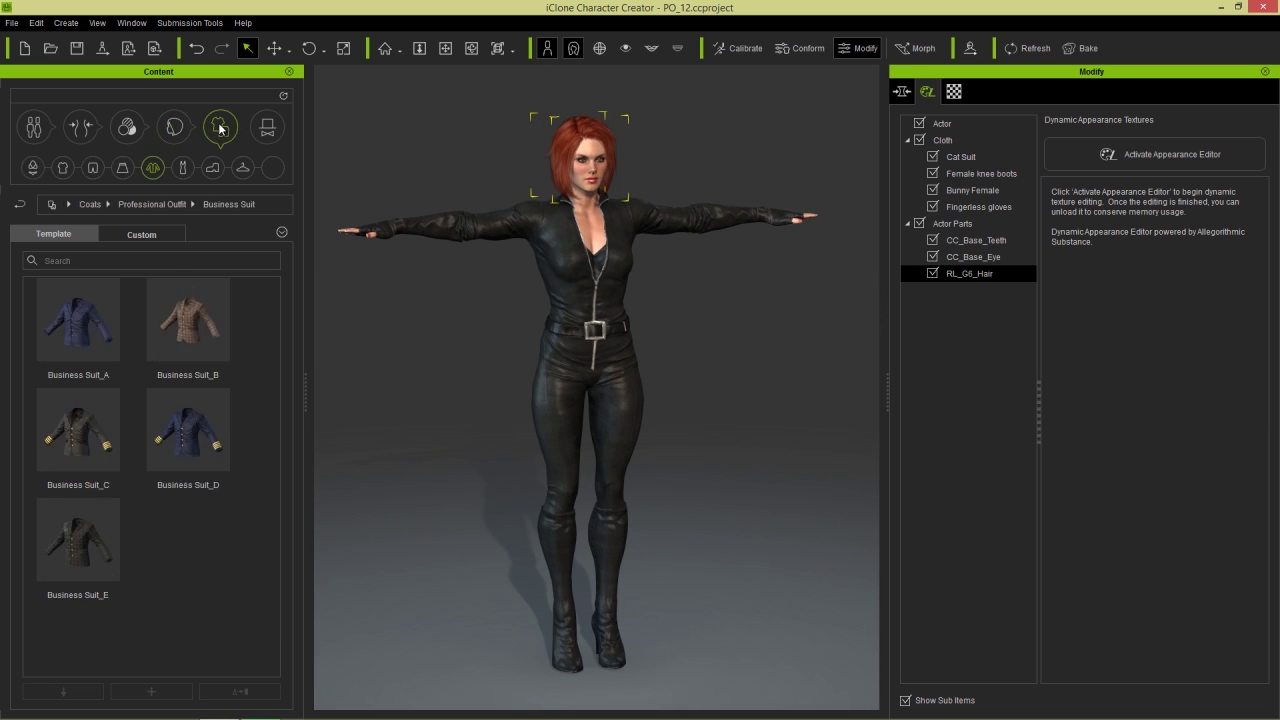
pyautogui.click(184, 170)
pyautogui.doubleClick(182, 350)
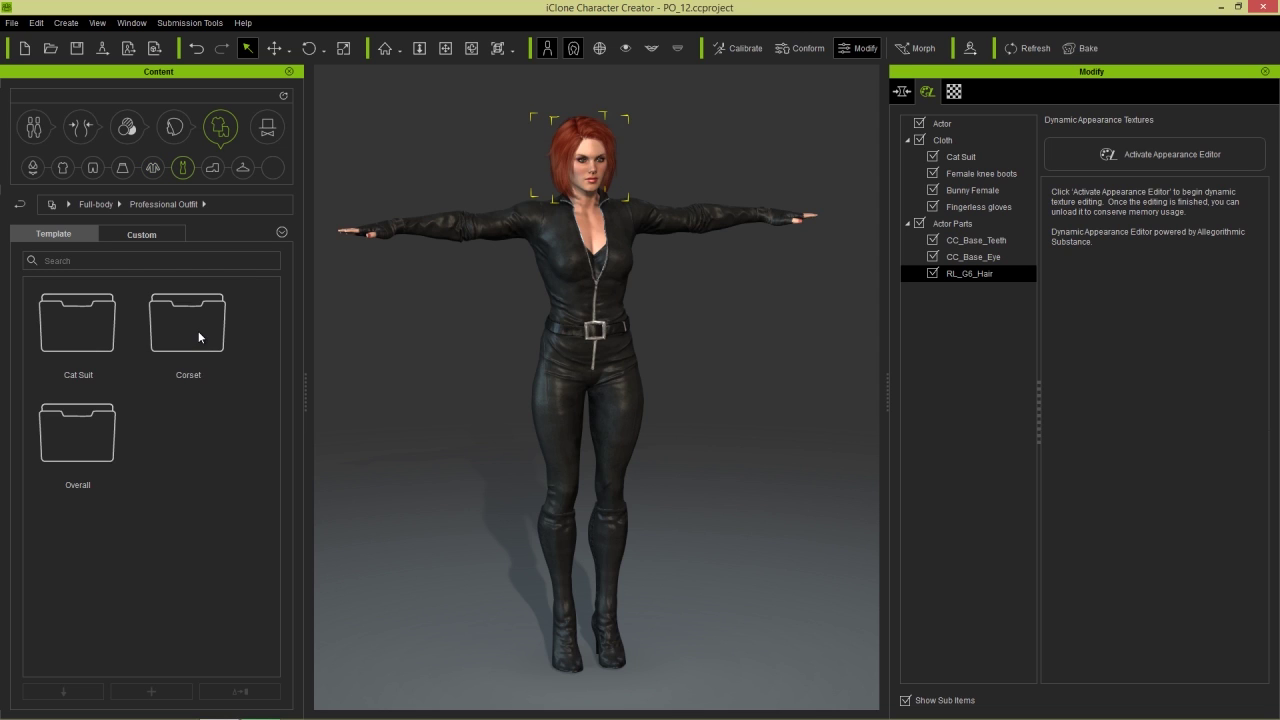
pyautogui.doubleClick(97, 343)
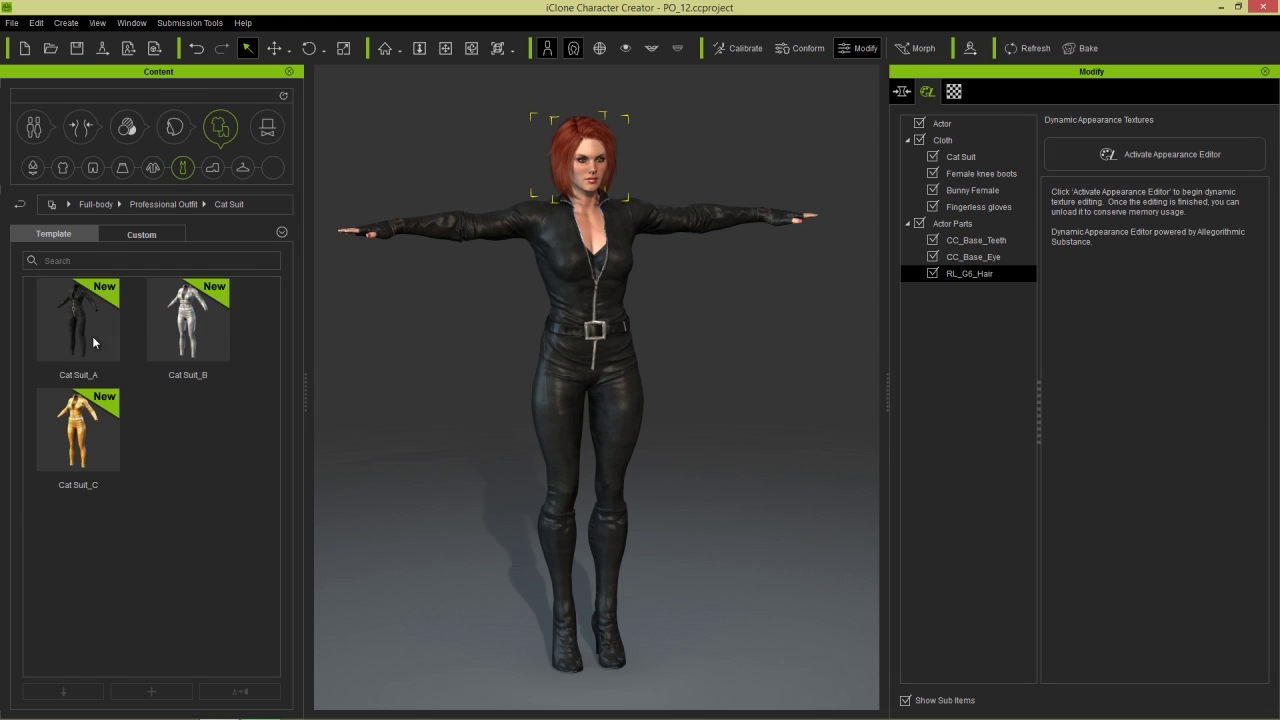
pyautogui.click(170, 206)
pyautogui.doubleClick(188, 316)
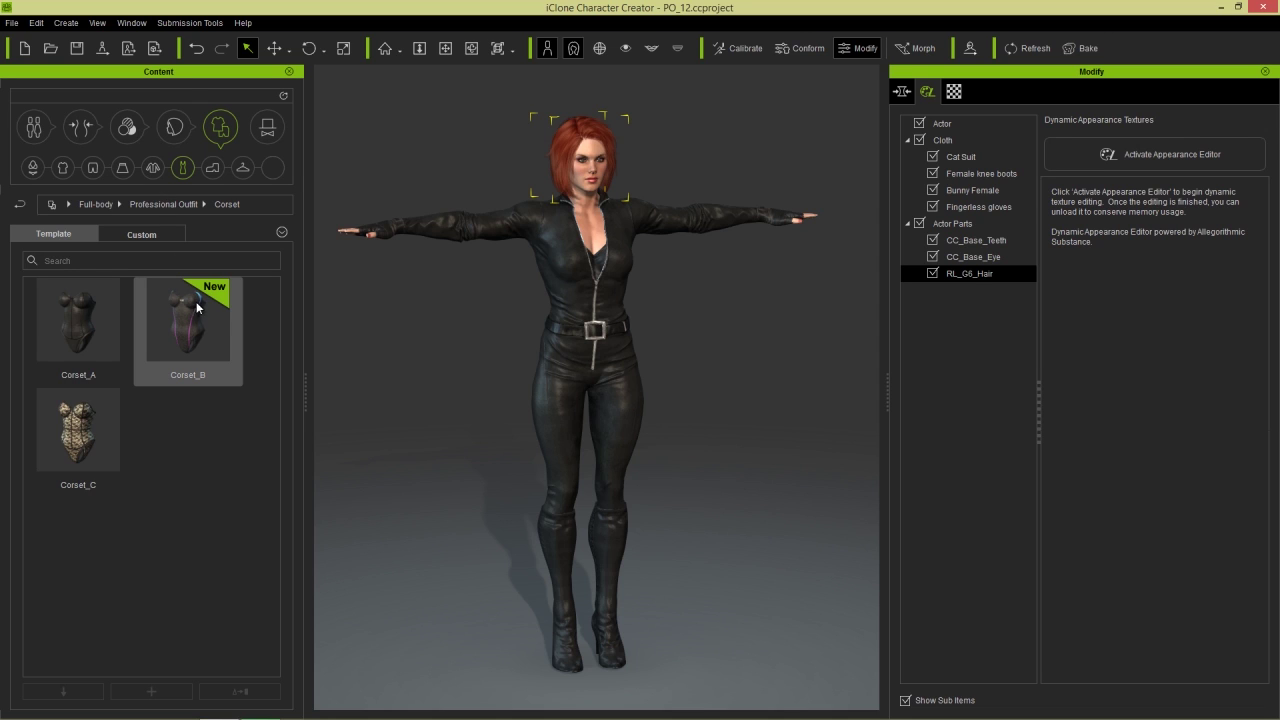
pyautogui.click(170, 206)
pyautogui.doubleClick(100, 414)
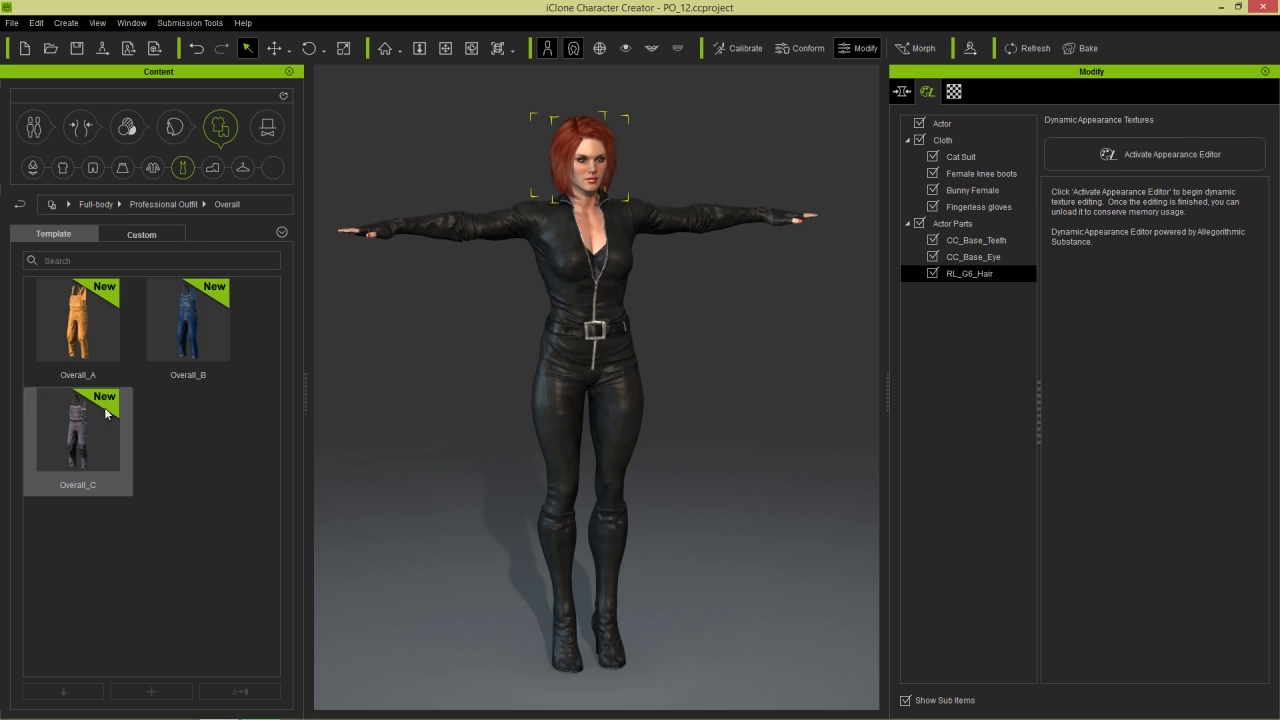
pyautogui.click(172, 206)
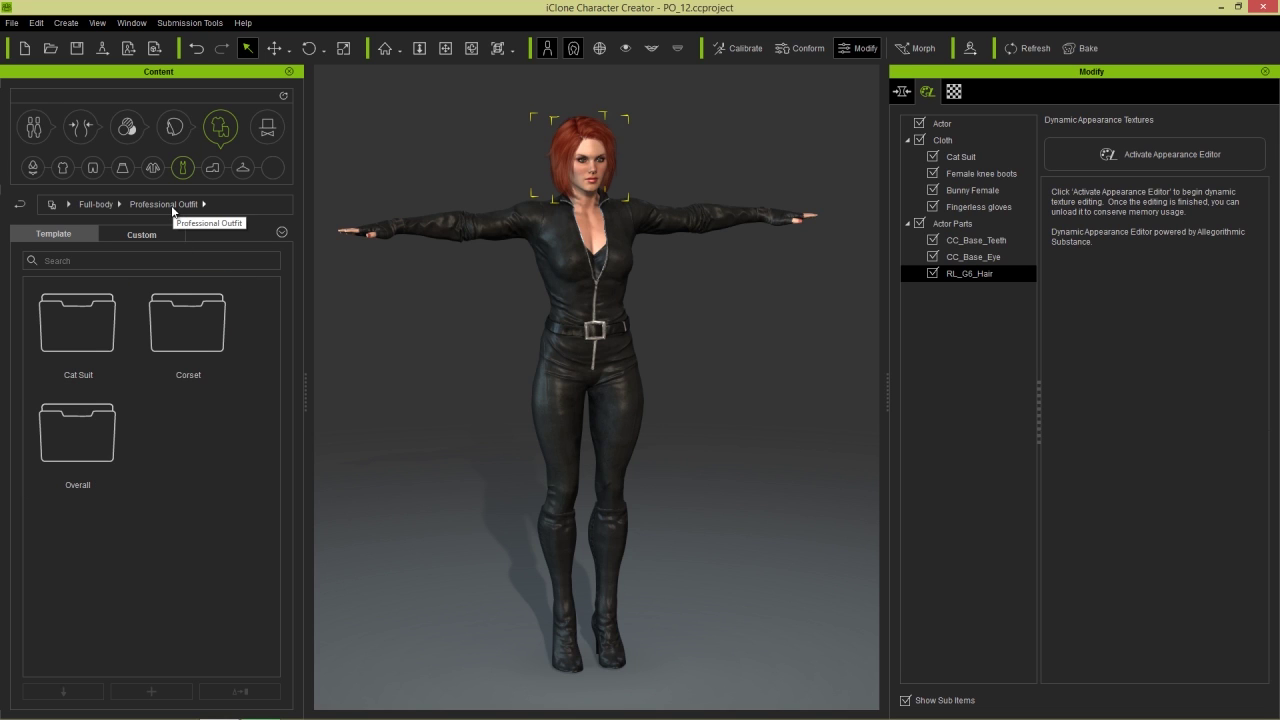
# Remove the Cat Suit from the character's clothing and inspect the black corset worn underneath.
pyautogui.moveTo(738, 291); pyautogui.dragTo(565, 345, button='right')
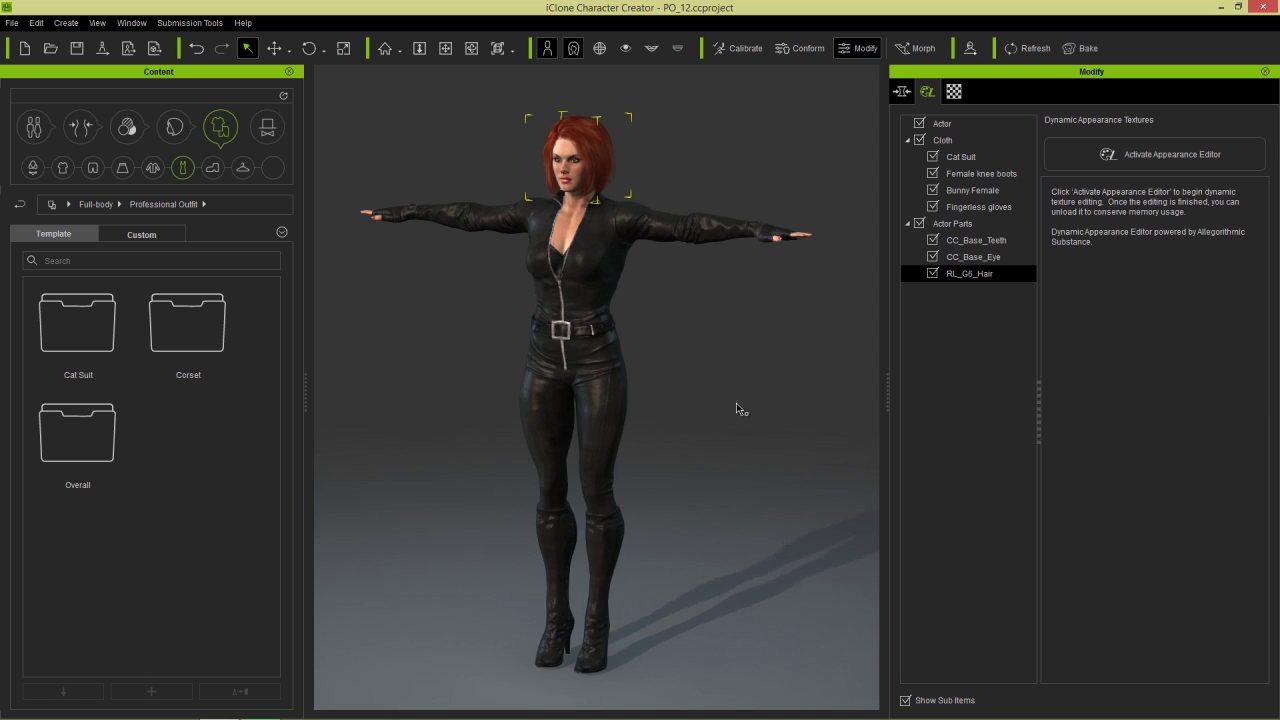
pyautogui.moveTo(737, 405); pyautogui.dragTo(670, 412, button='right')
pyautogui.scroll(3, 676, 427)
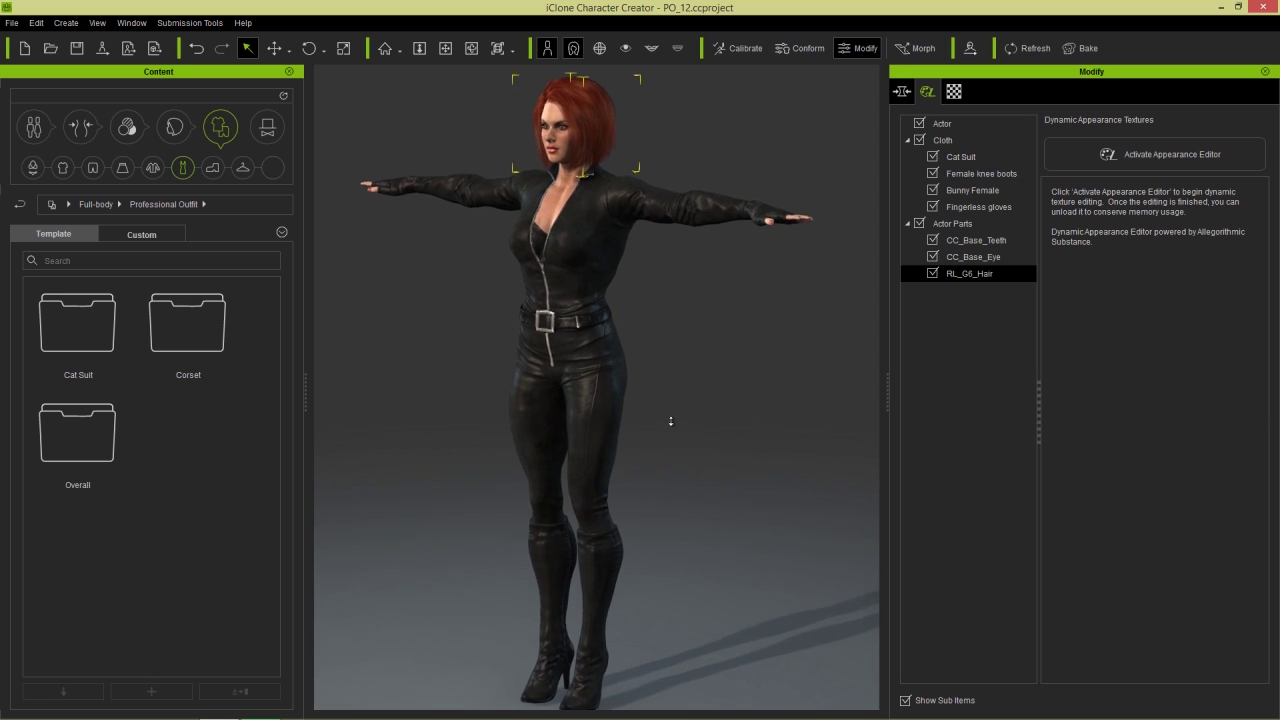
pyautogui.click(981, 190)
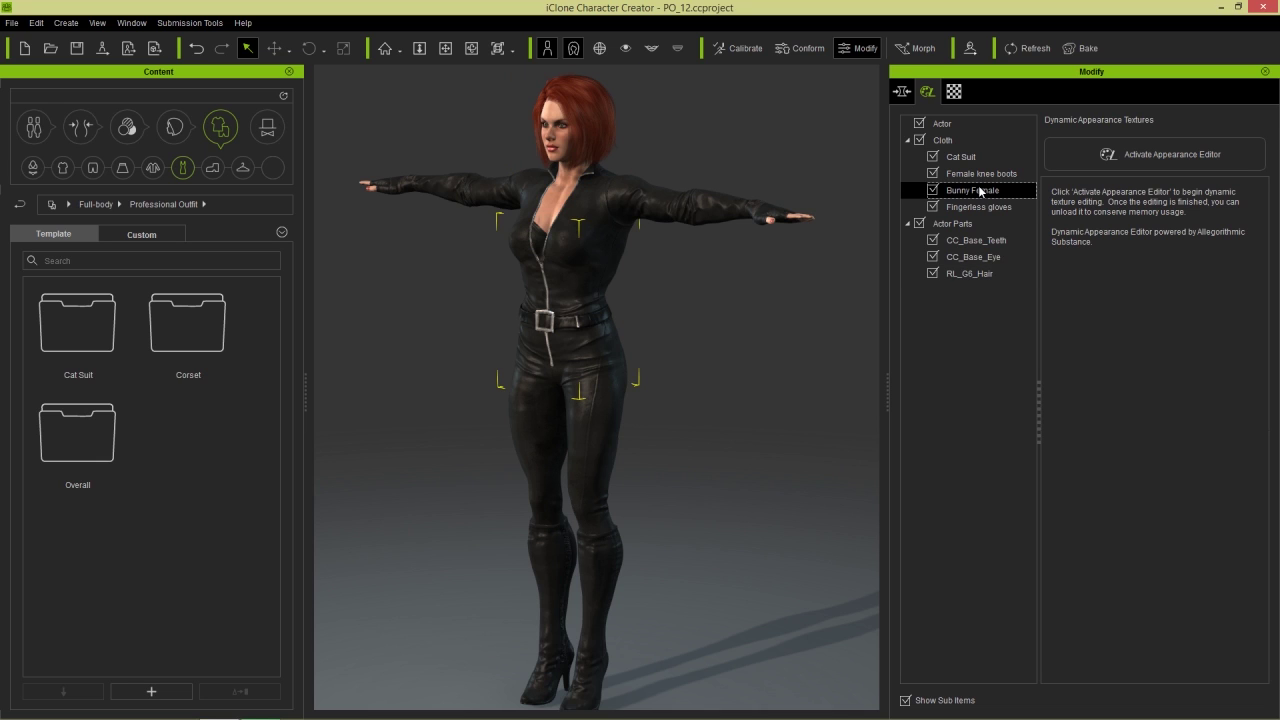
pyautogui.click(966, 158)
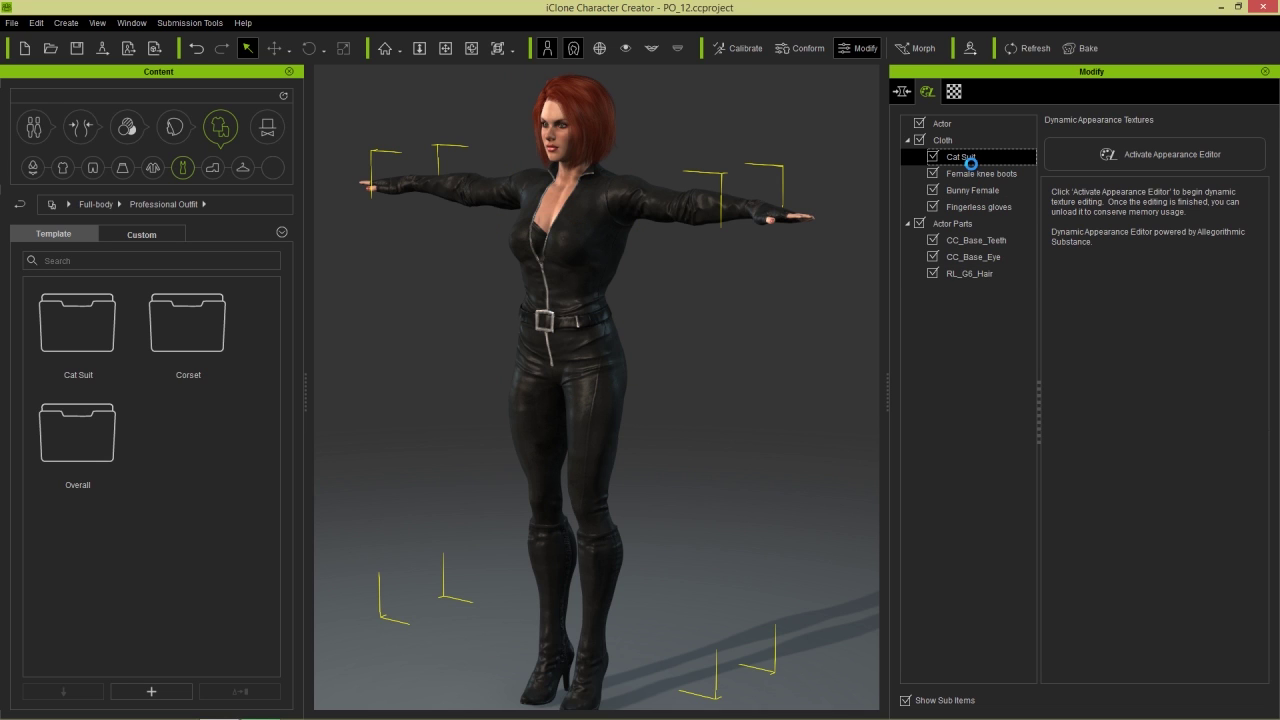
pyautogui.moveTo(548, 386); pyautogui.dragTo(609, 394, button='right')
pyautogui.moveTo(648, 295); pyautogui.dragTo(663, 352, button='middle')
pyautogui.scroll(3, 655, 305)
pyautogui.moveTo(720, 318); pyautogui.dragTo(631, 337, button='right')
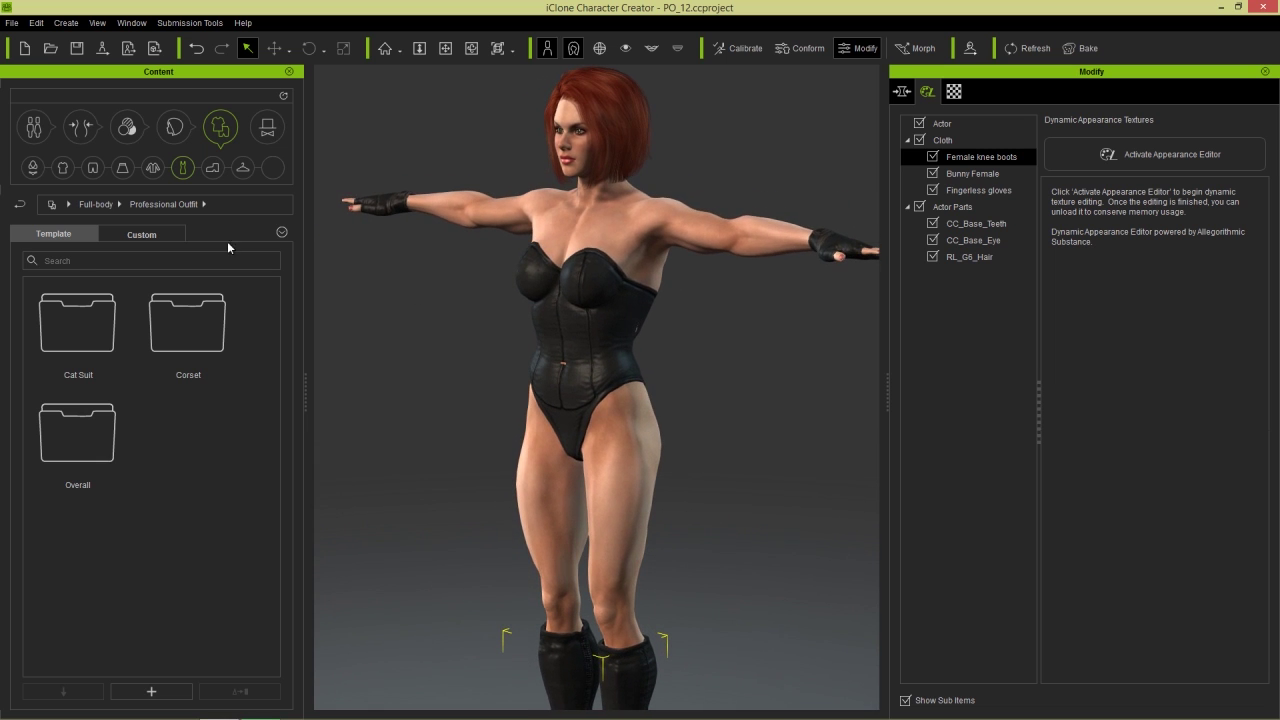
# Replace the black corset with Corset_C from Professional Outfit and view it up close.
pyautogui.doubleClick(165, 335)
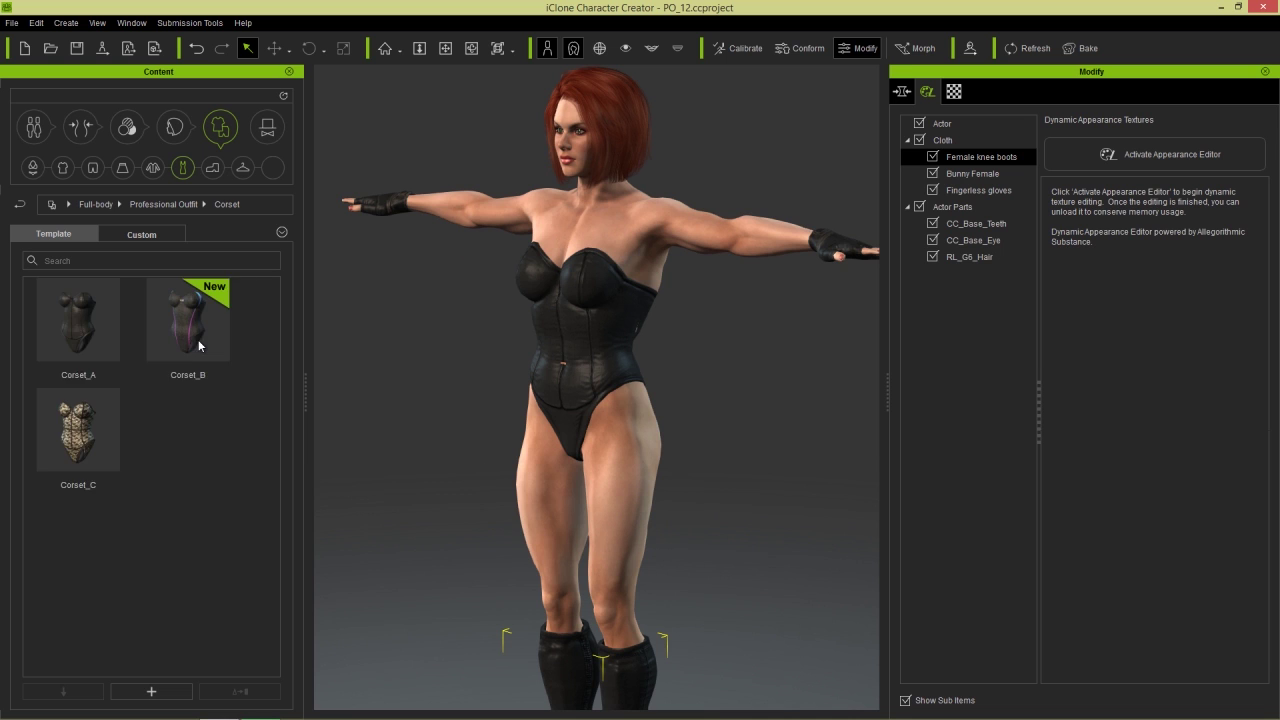
pyautogui.doubleClick(68, 446)
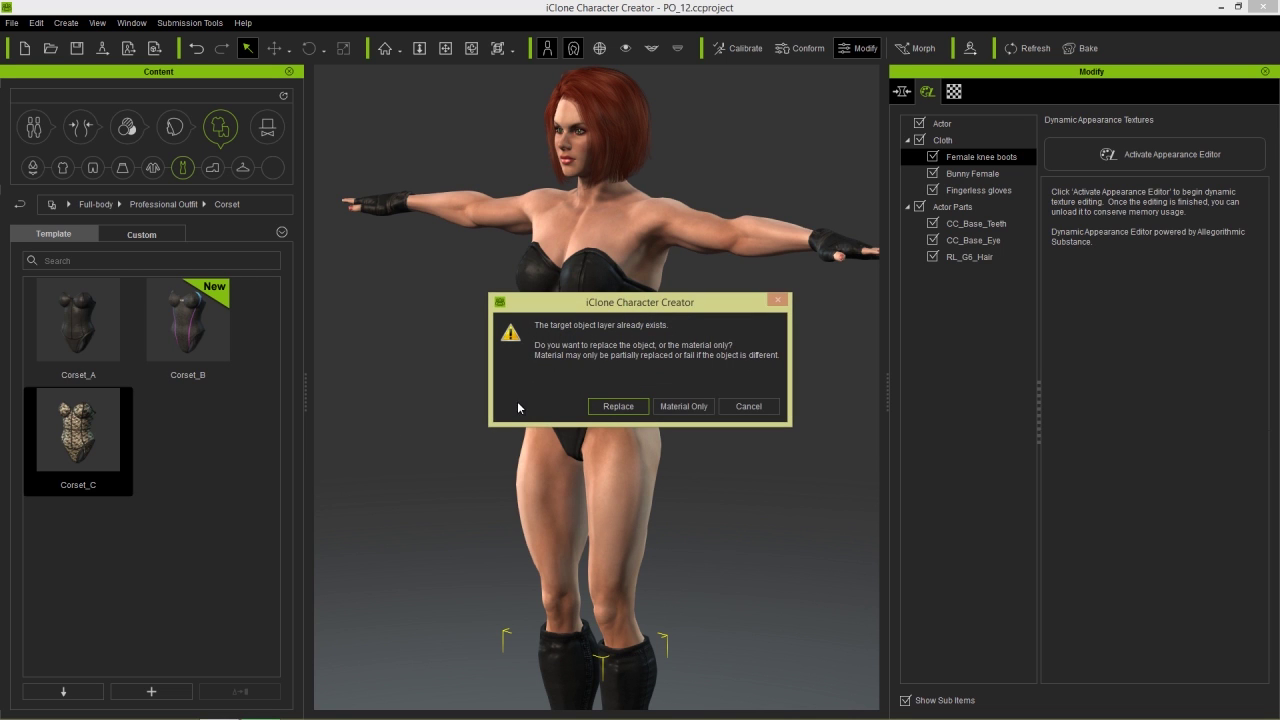
pyautogui.click(618, 406)
pyautogui.scroll(3, 621, 408)
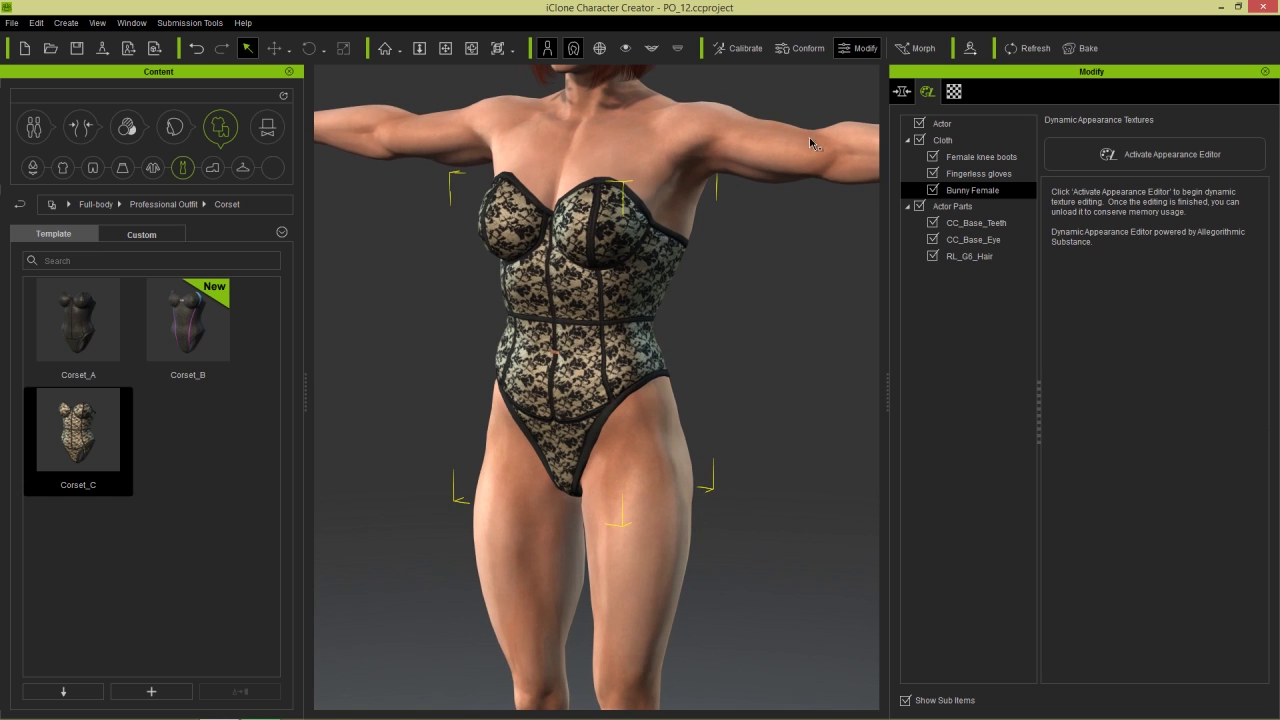
# Open and close the calibration poses unapplied, and run the Conform Clothing collision calculation on the corset with margin 0.10.
pyautogui.click(740, 48)
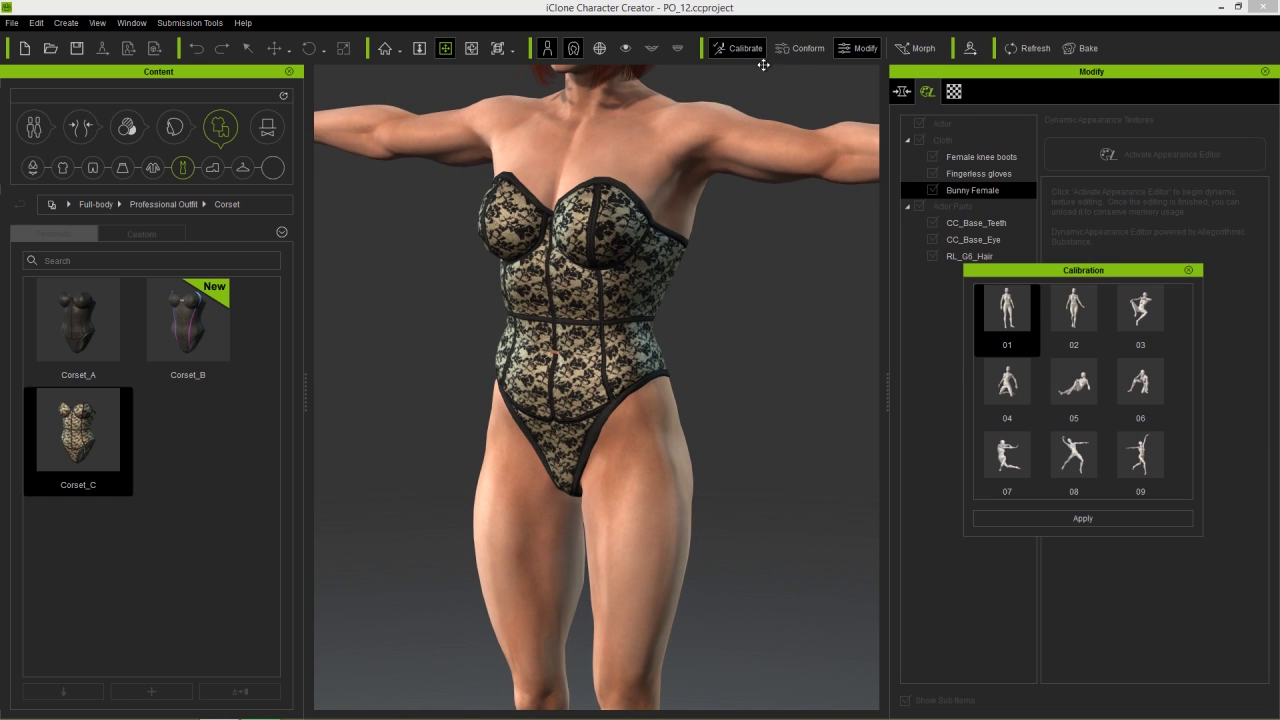
pyautogui.click(1189, 270)
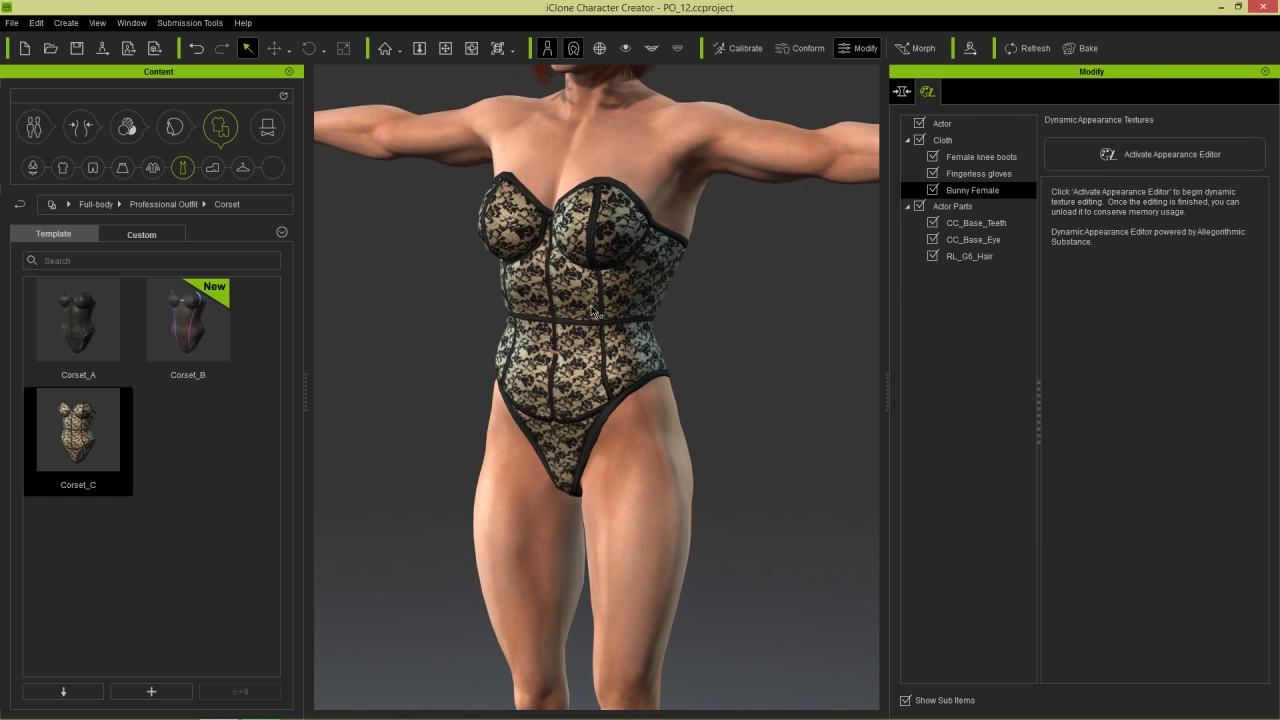
pyautogui.click(900, 125)
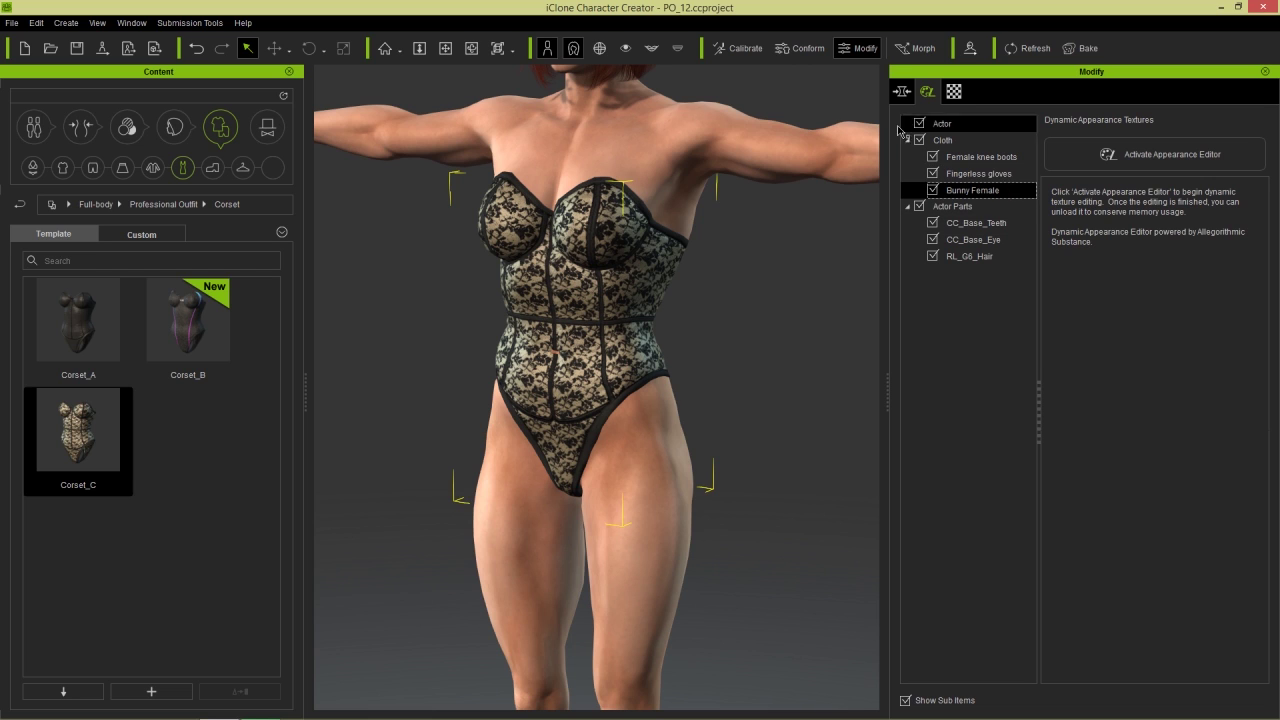
pyautogui.click(801, 48)
pyautogui.click(288, 326)
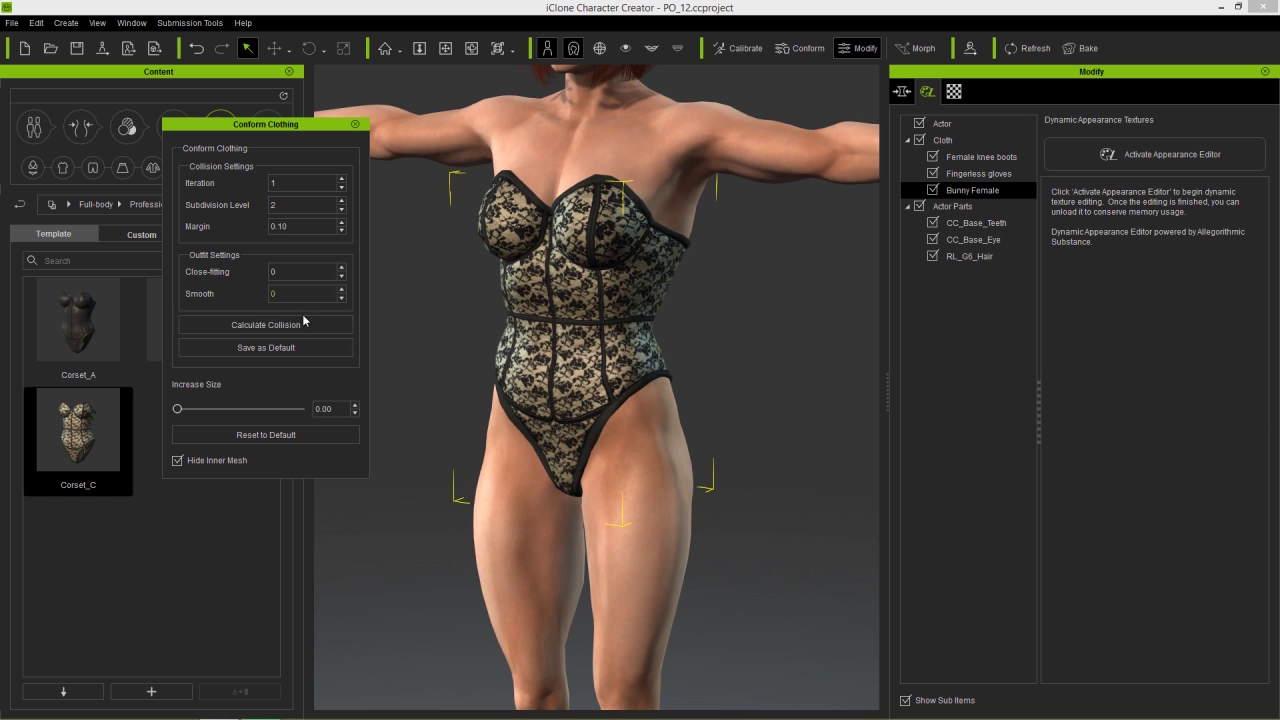
pyautogui.click(355, 124)
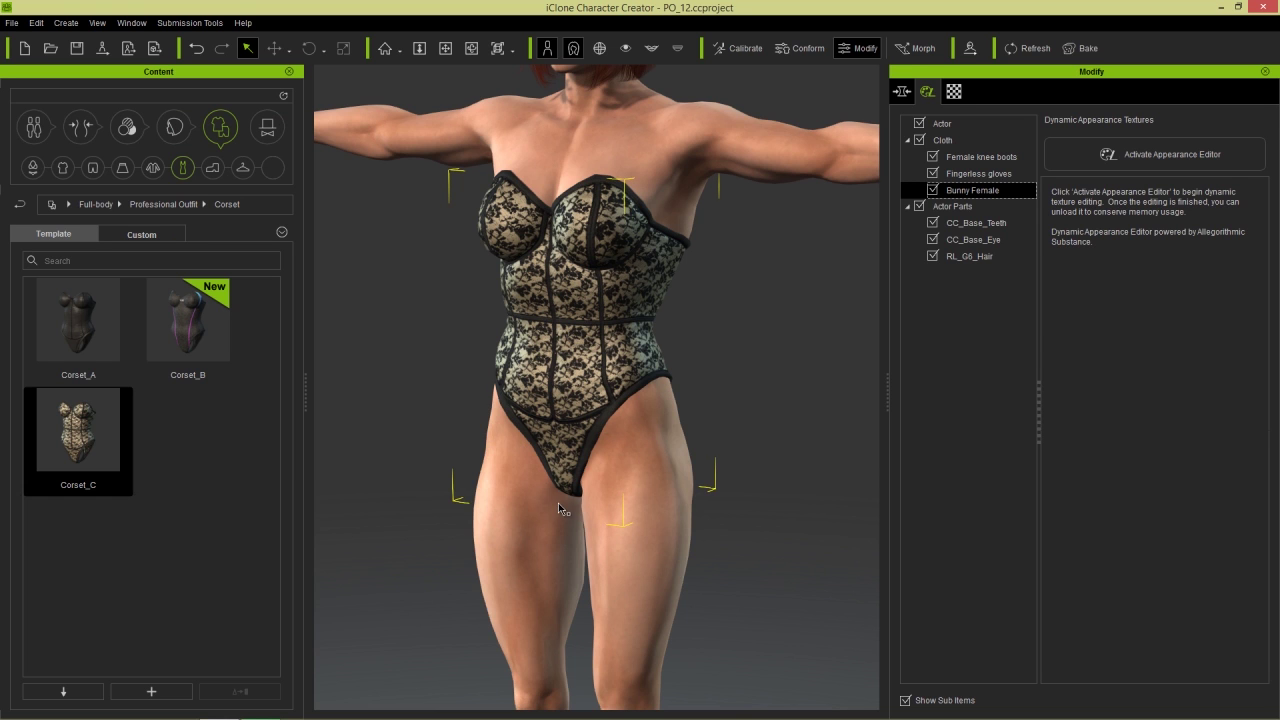
# Examine the female knee boots up close and from different angles, including their fit around the calves.
pyautogui.moveTo(558, 500); pyautogui.dragTo(534, 70, button='middle')
pyautogui.scroll(-1, 628, 414)
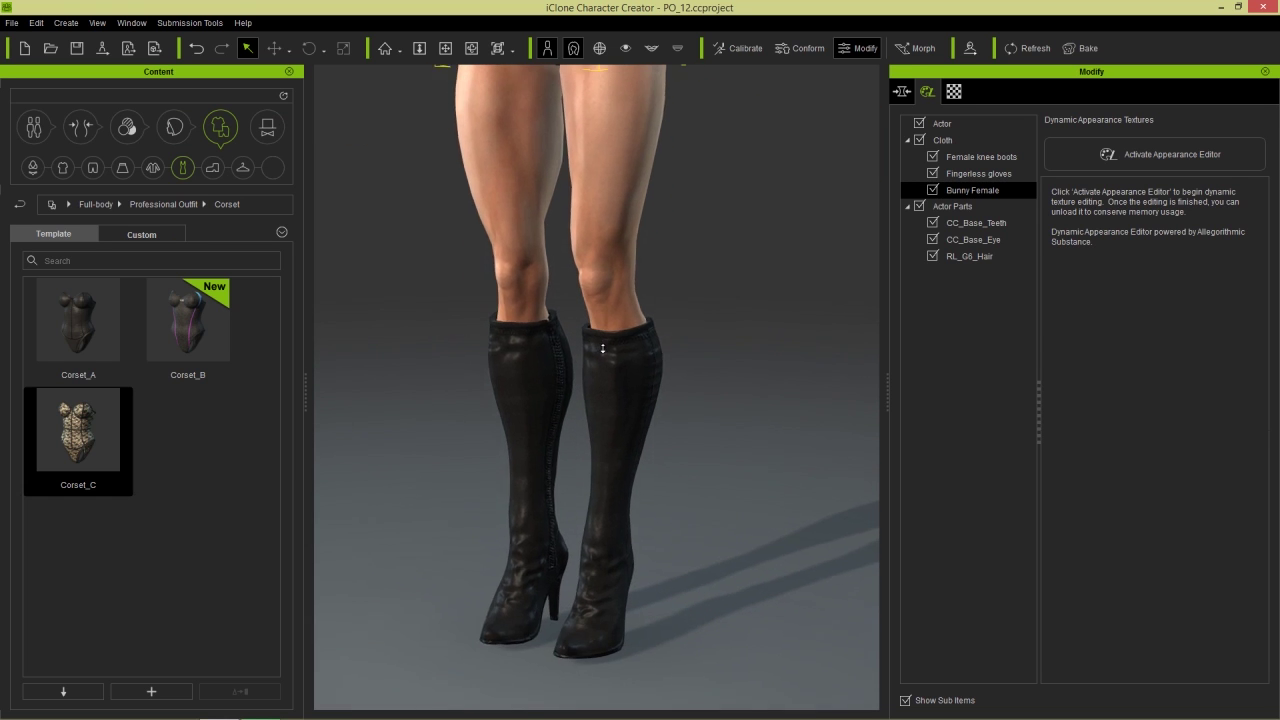
pyautogui.scroll(5, 627, 416)
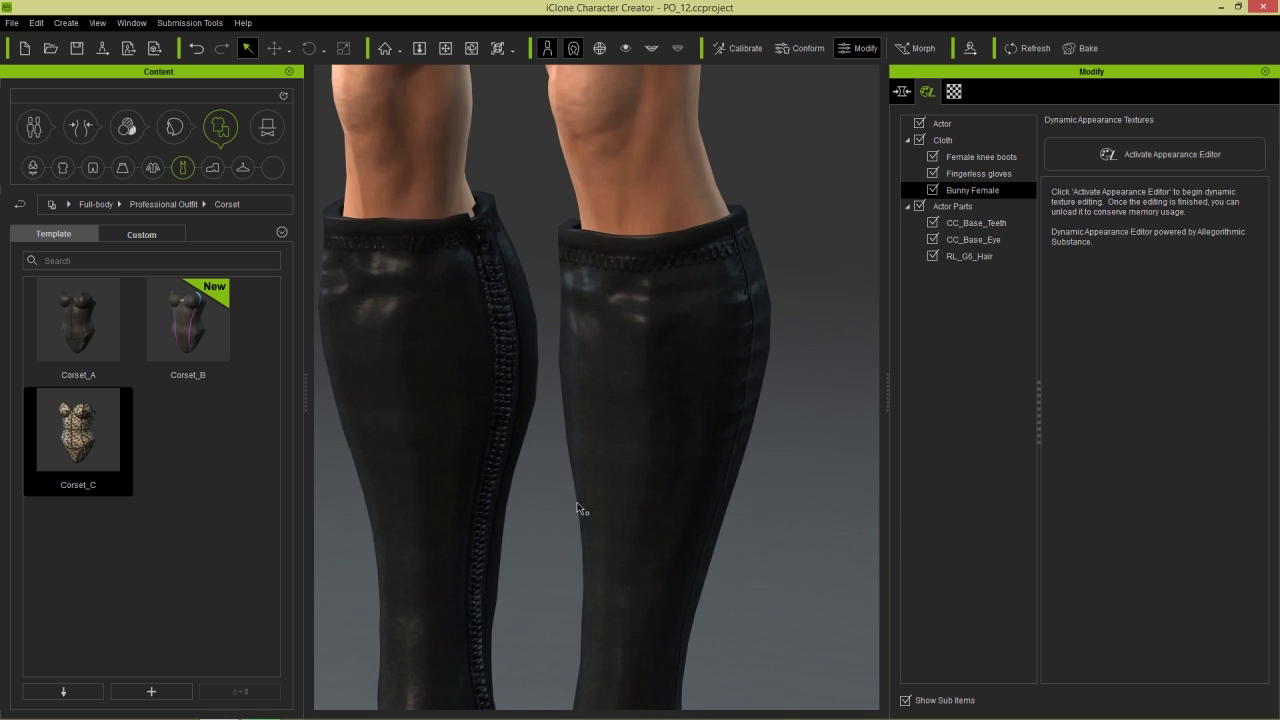
pyautogui.moveTo(577, 508); pyautogui.dragTo(629, 409, button='middle')
pyautogui.moveTo(600, 500); pyautogui.dragTo(629, 209, button='middle')
pyautogui.moveTo(713, 276); pyautogui.dragTo(700, 343, button='right')
pyautogui.moveTo(686, 203); pyautogui.dragTo(697, 521, button='right')
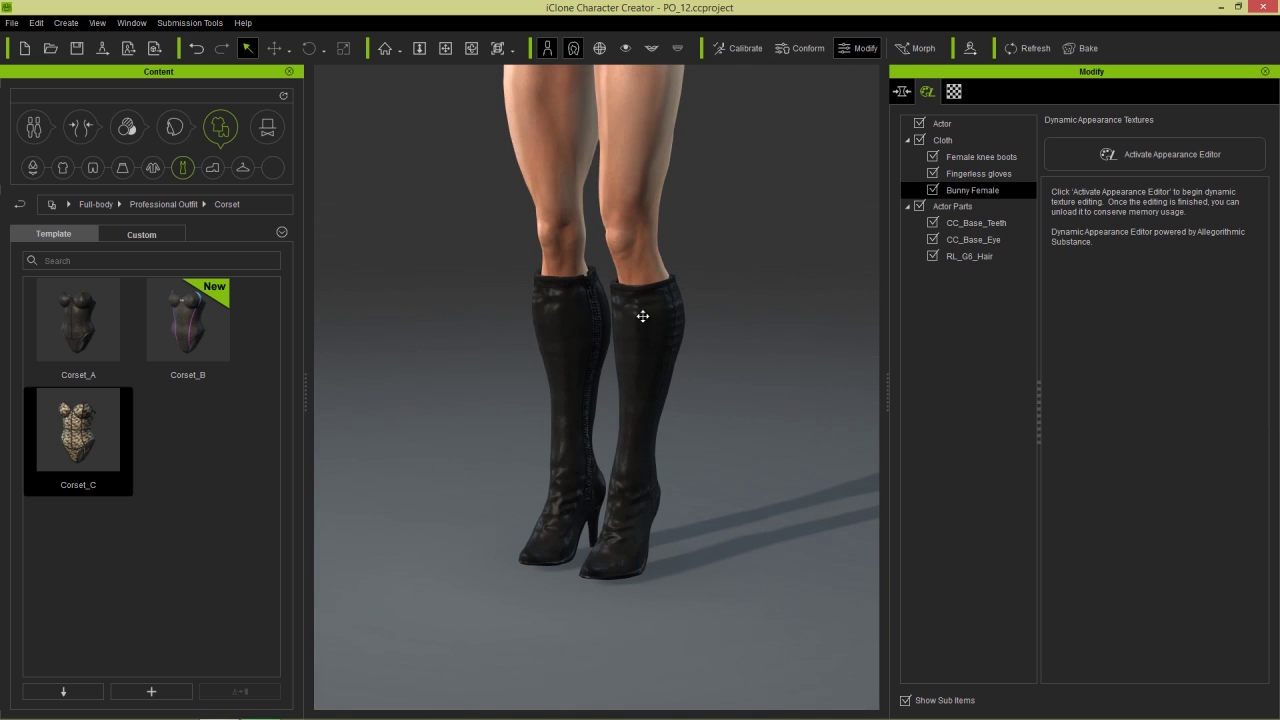
pyautogui.moveTo(643, 316); pyautogui.dragTo(637, 366, button='middle')
pyautogui.moveTo(637, 366)
pyautogui.mouseDown(button='right')
pyautogui.moveTo(591, 381)
pyautogui.moveTo(659, 370)
pyautogui.mouseUp(button='right')
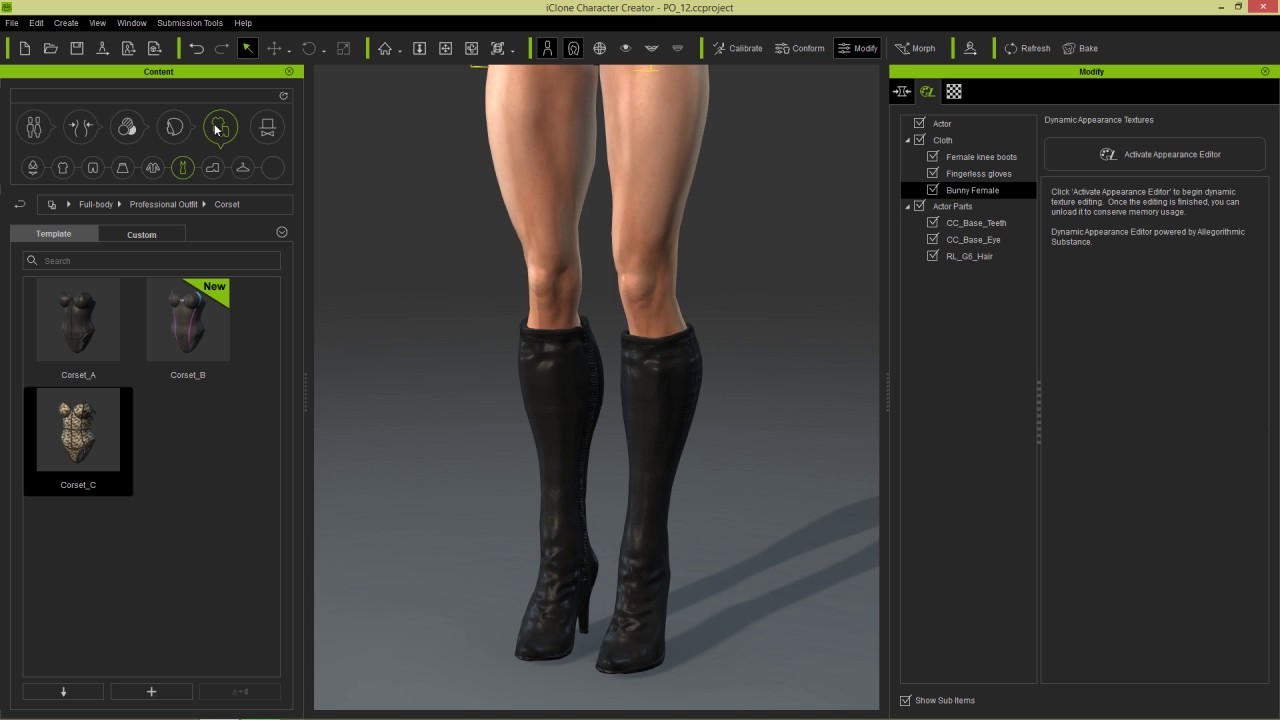
# Browse the Professional Outfit extras, looking through the Calf Socks, Ankle Socks, Half Apron and Fingerless Gloves folders.
pyautogui.click(242, 168)
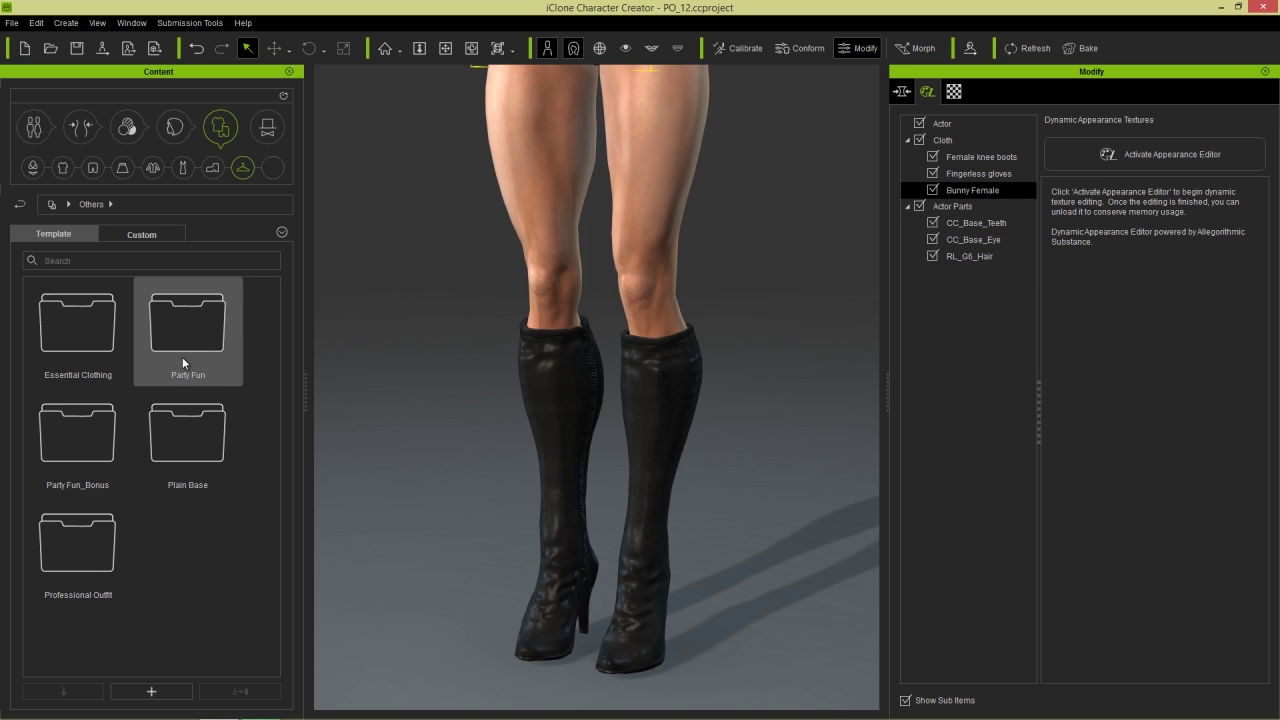
pyautogui.doubleClick(78, 516)
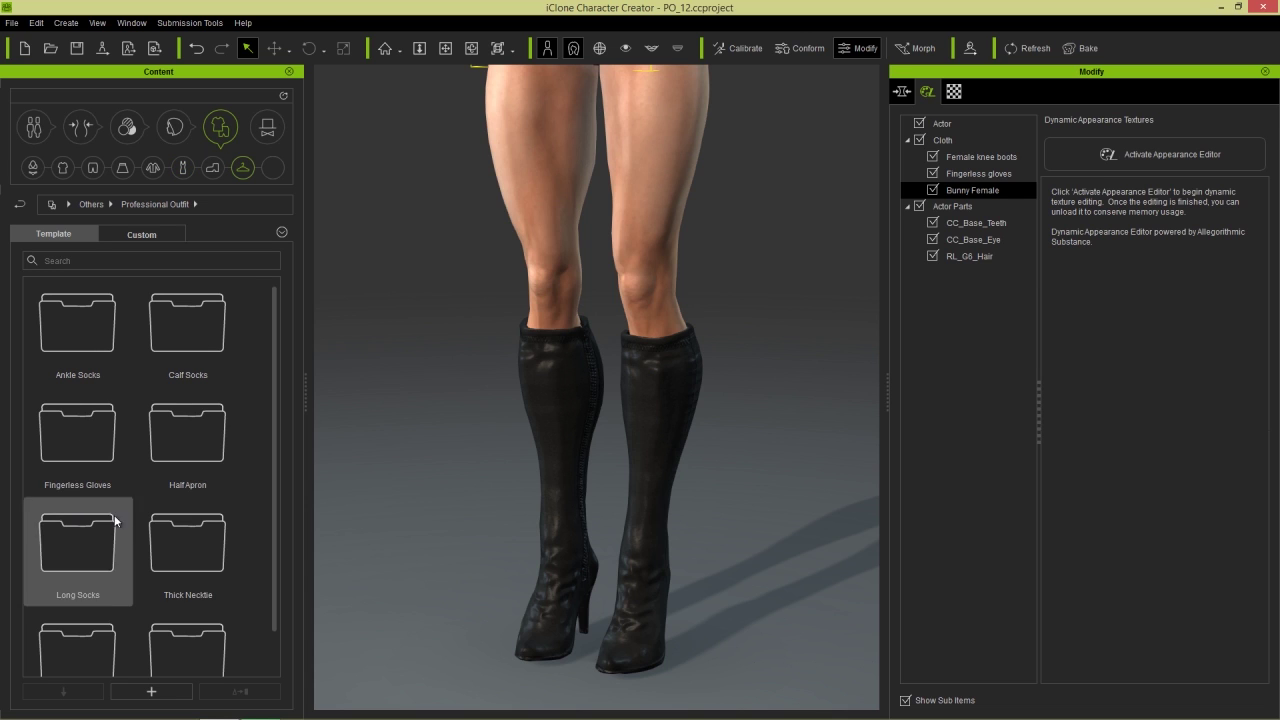
pyautogui.doubleClick(200, 329)
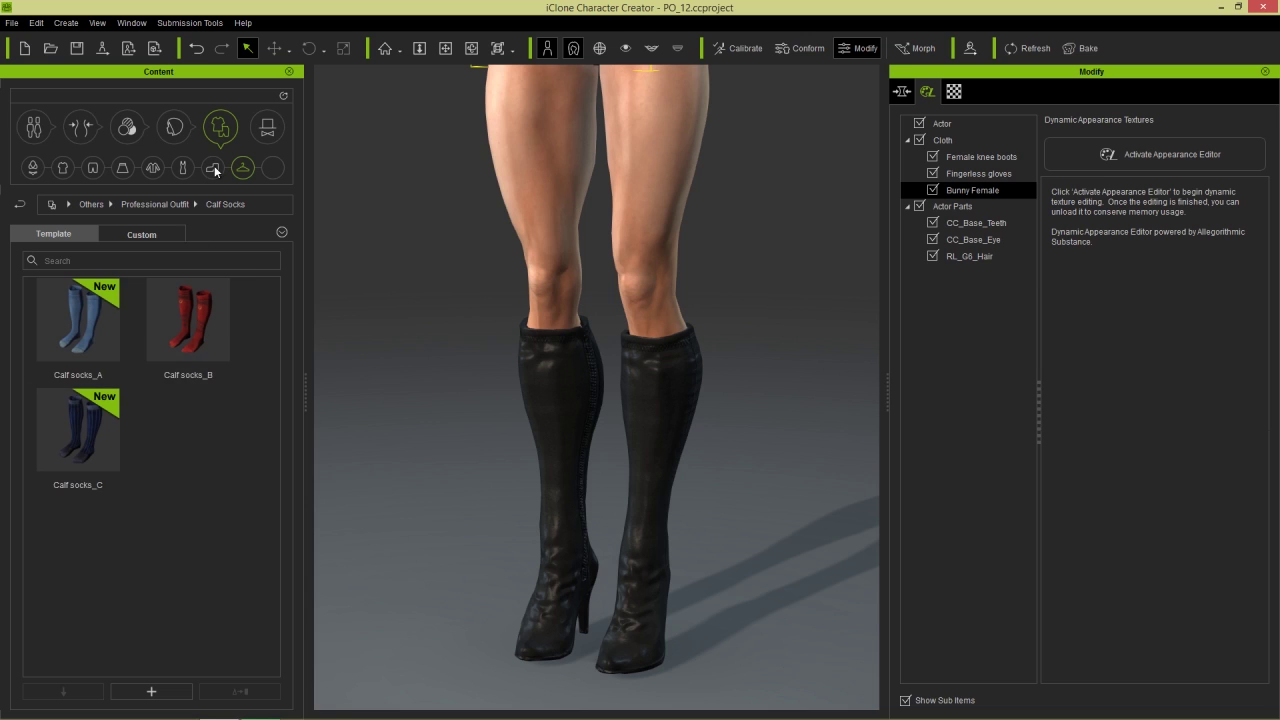
pyautogui.click(158, 203)
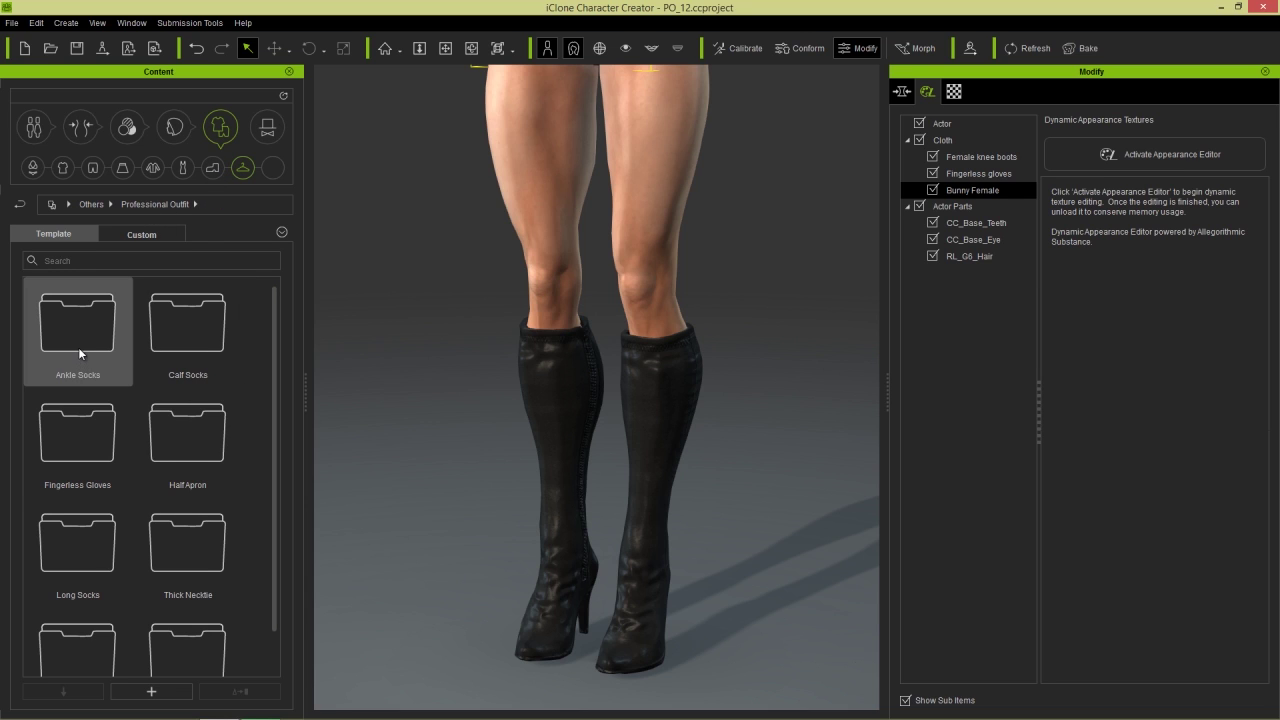
pyautogui.doubleClick(87, 330)
pyautogui.click(158, 204)
pyautogui.doubleClick(200, 428)
pyautogui.click(162, 204)
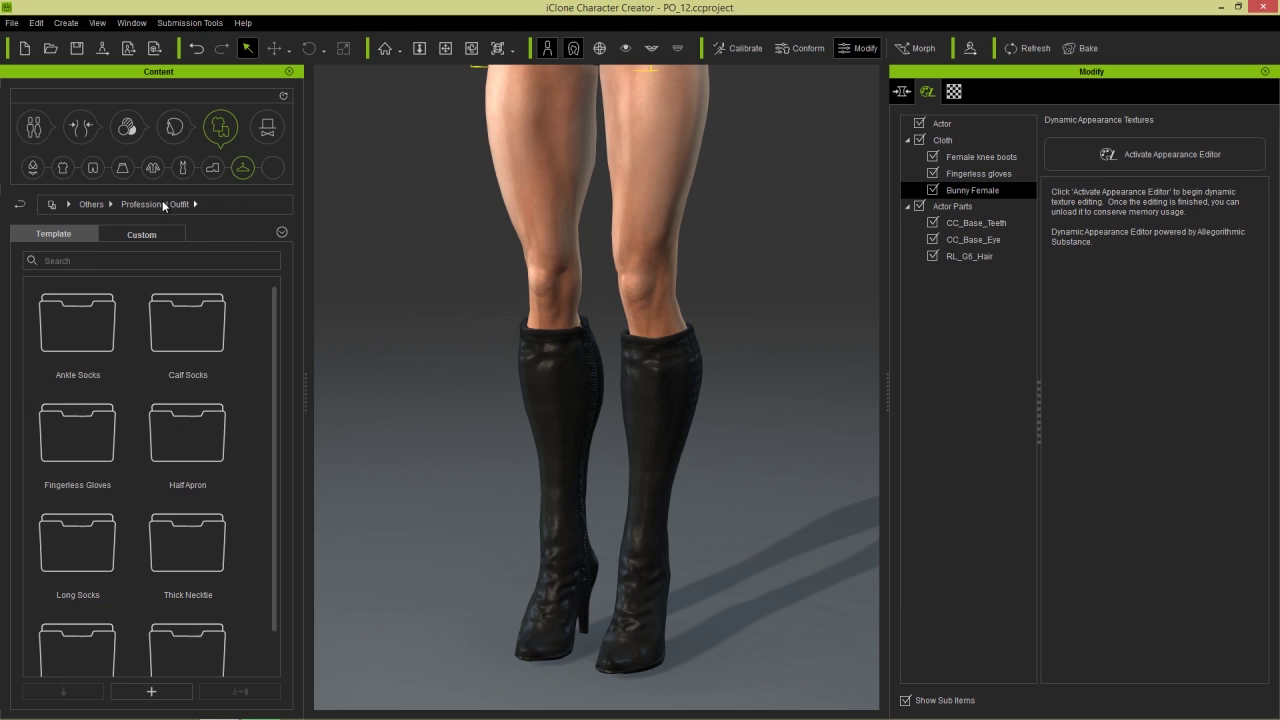
pyautogui.doubleClick(108, 423)
pyautogui.click(170, 204)
# Look through the variants in the Work gloves and White Gloves folders of Professional Outfit.
pyautogui.scroll(-1, 276, 511)
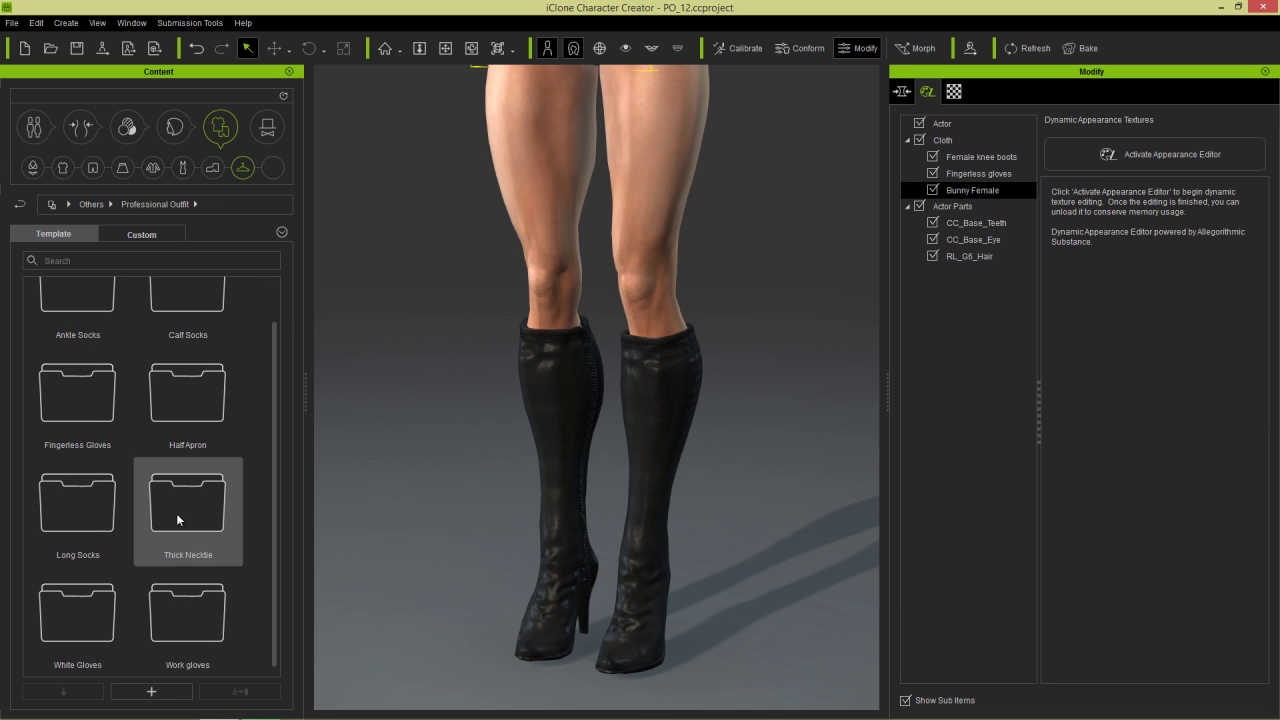
pyautogui.doubleClick(187, 606)
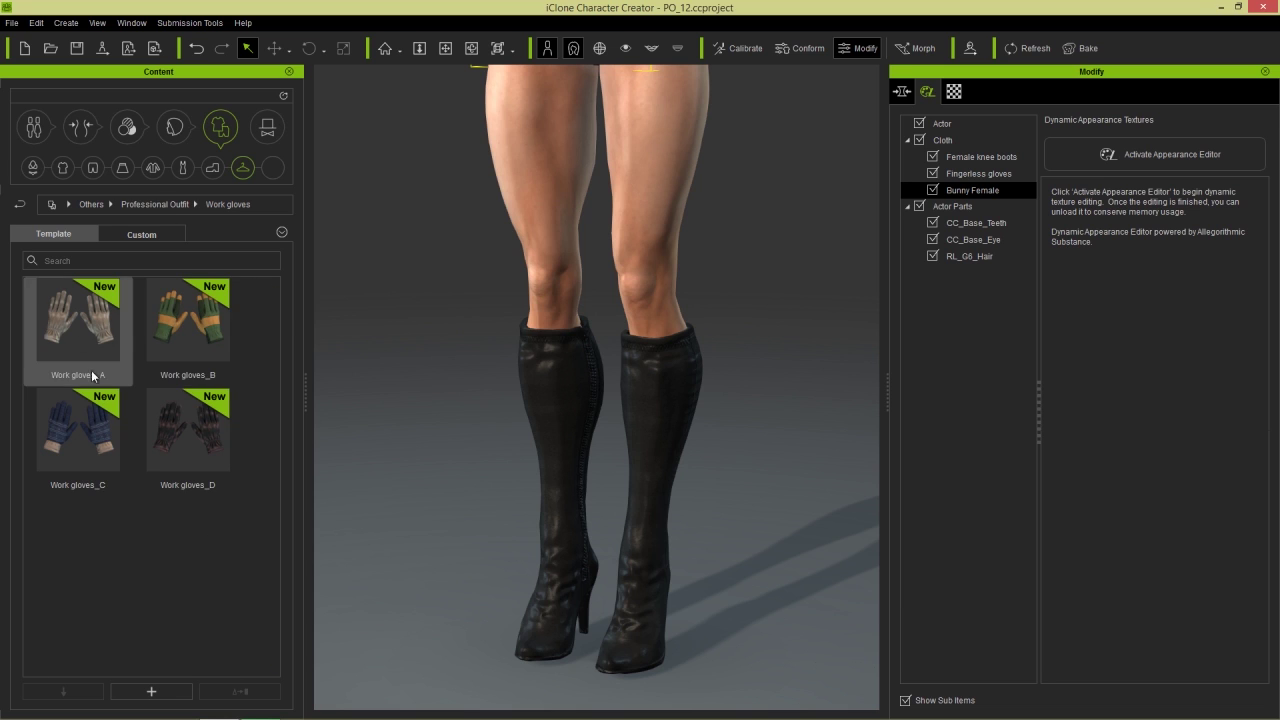
pyautogui.click(175, 205)
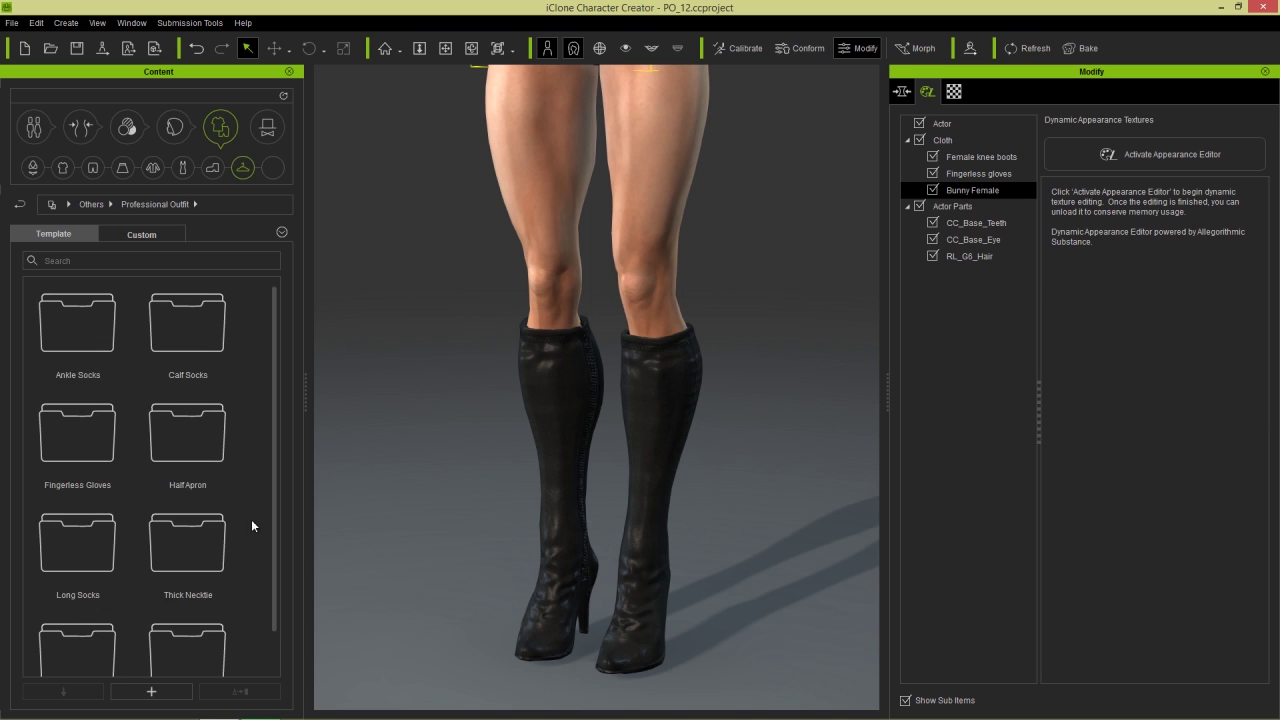
pyautogui.scroll(-1, 270, 498)
pyautogui.doubleClick(90, 603)
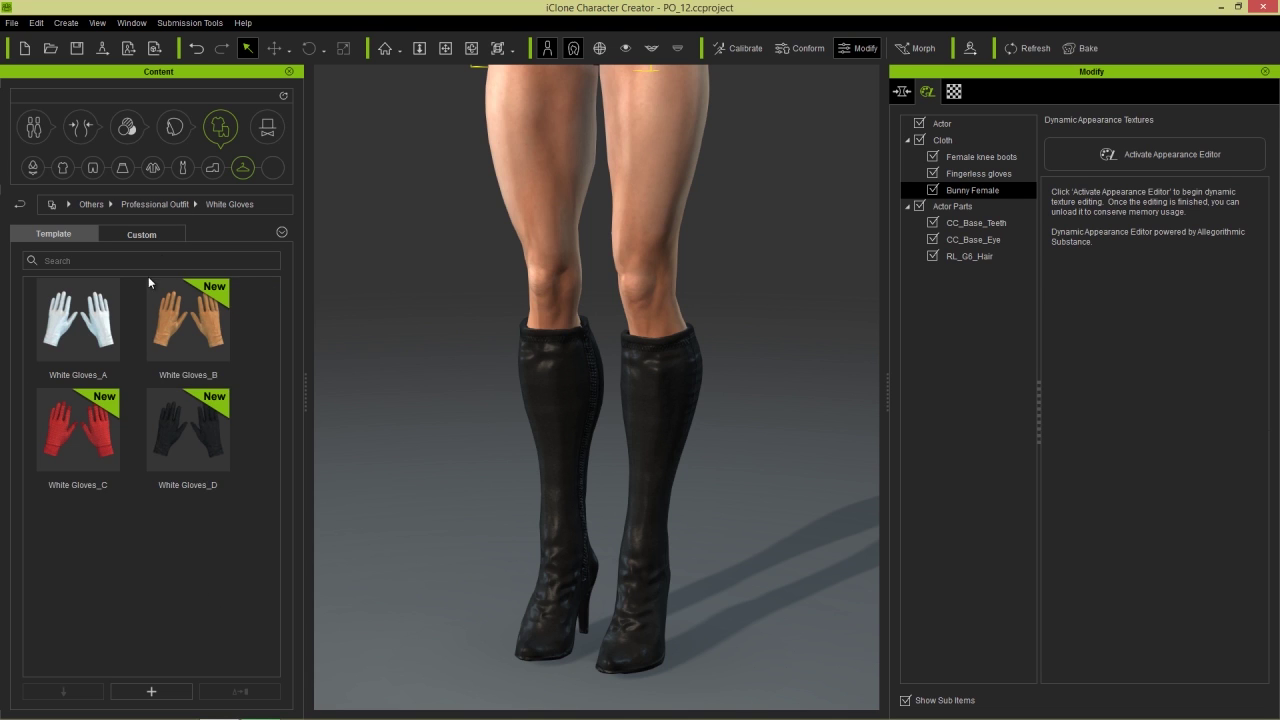
# Add Long Socks_D from the Professional Outfit Long Socks folder to the character wearing the knee boots.
pyautogui.click(156, 205)
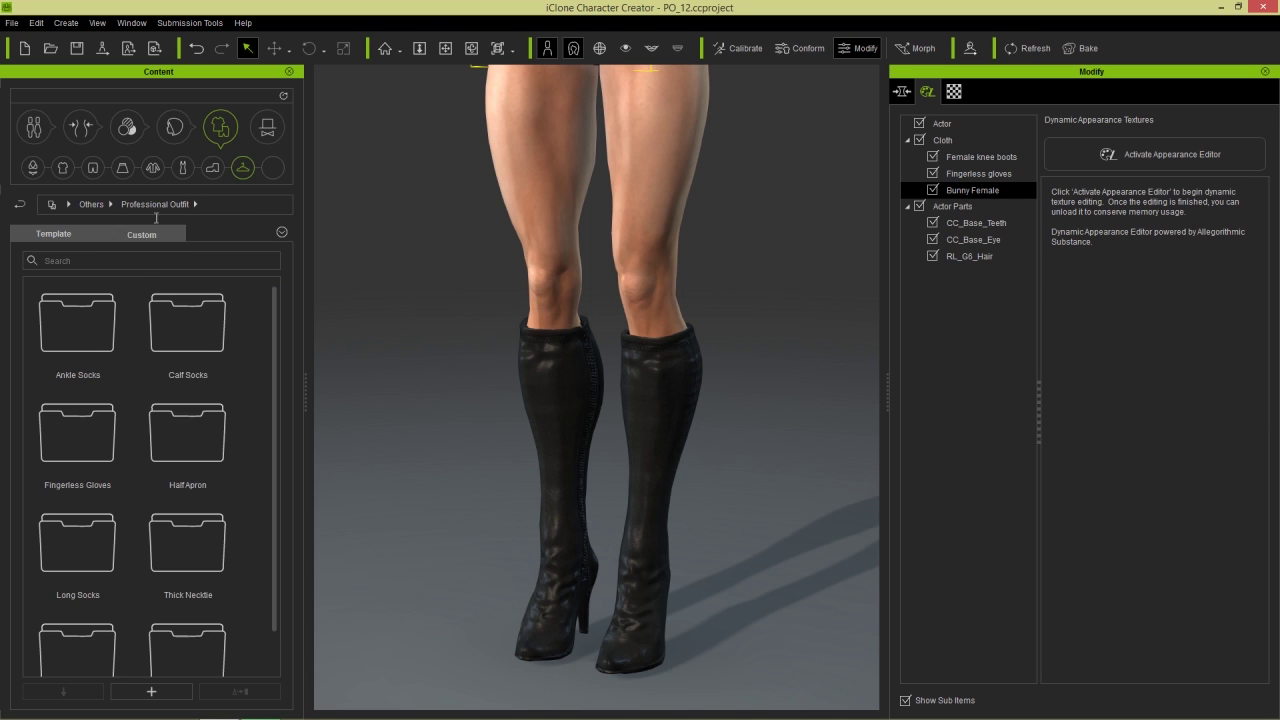
pyautogui.doubleClick(72, 542)
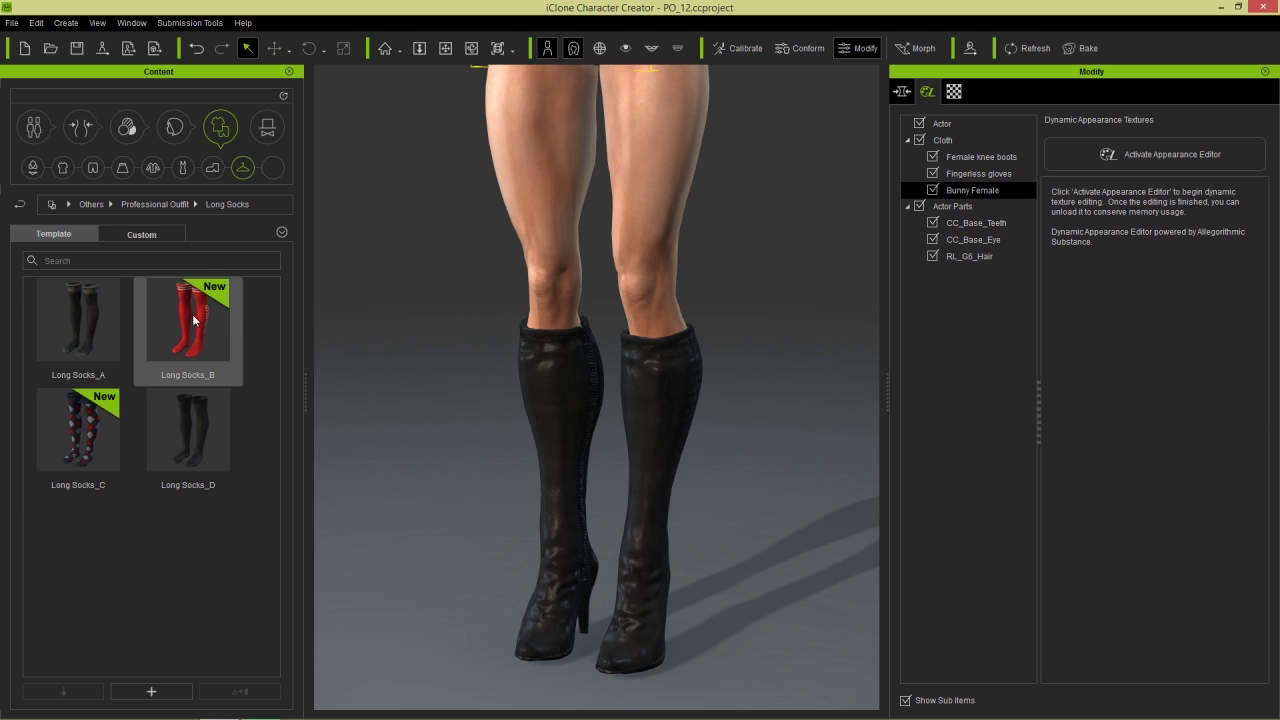
pyautogui.doubleClick(194, 436)
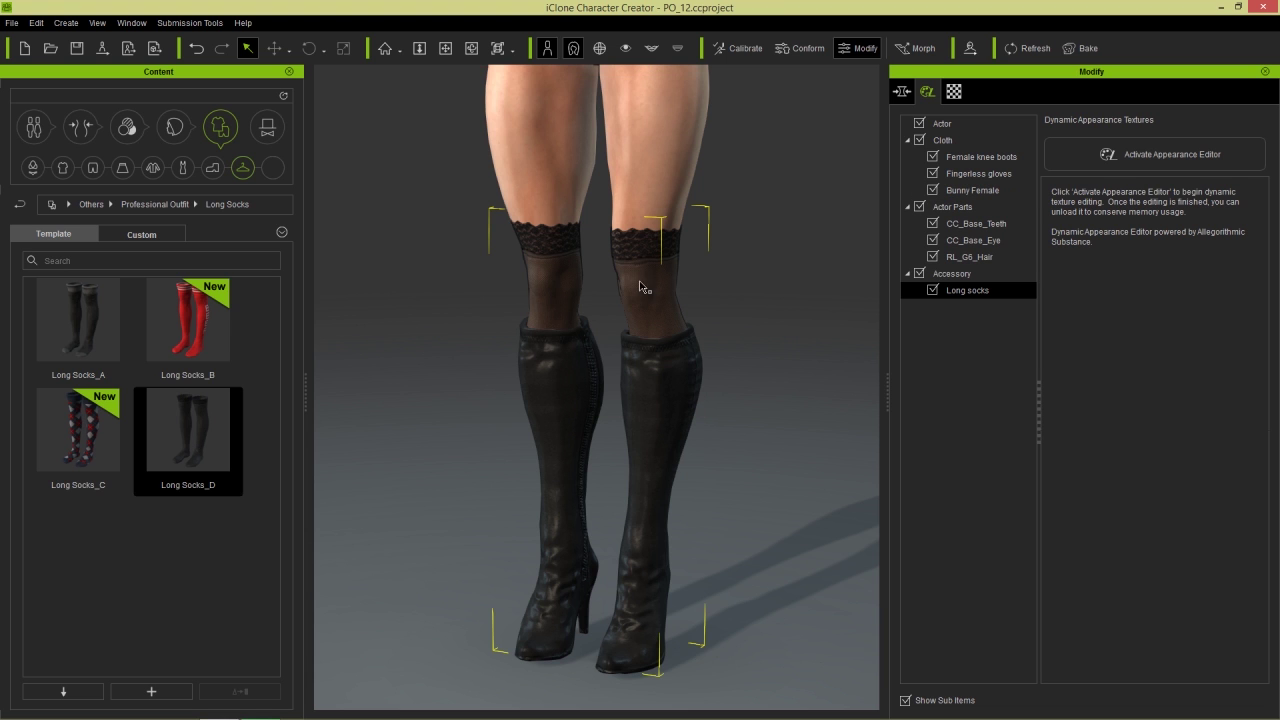
# Look through the Professional Outfit shoe folders, including Basketball Shoes, Canvas Shoes and Leather Shoes.
pyautogui.moveTo(843, 340); pyautogui.dragTo(748, 206, button='right')
pyautogui.moveTo(727, 156); pyautogui.dragTo(749, 297, button='middle')
pyautogui.moveTo(685, 360); pyautogui.dragTo(675, 290, button='middle')
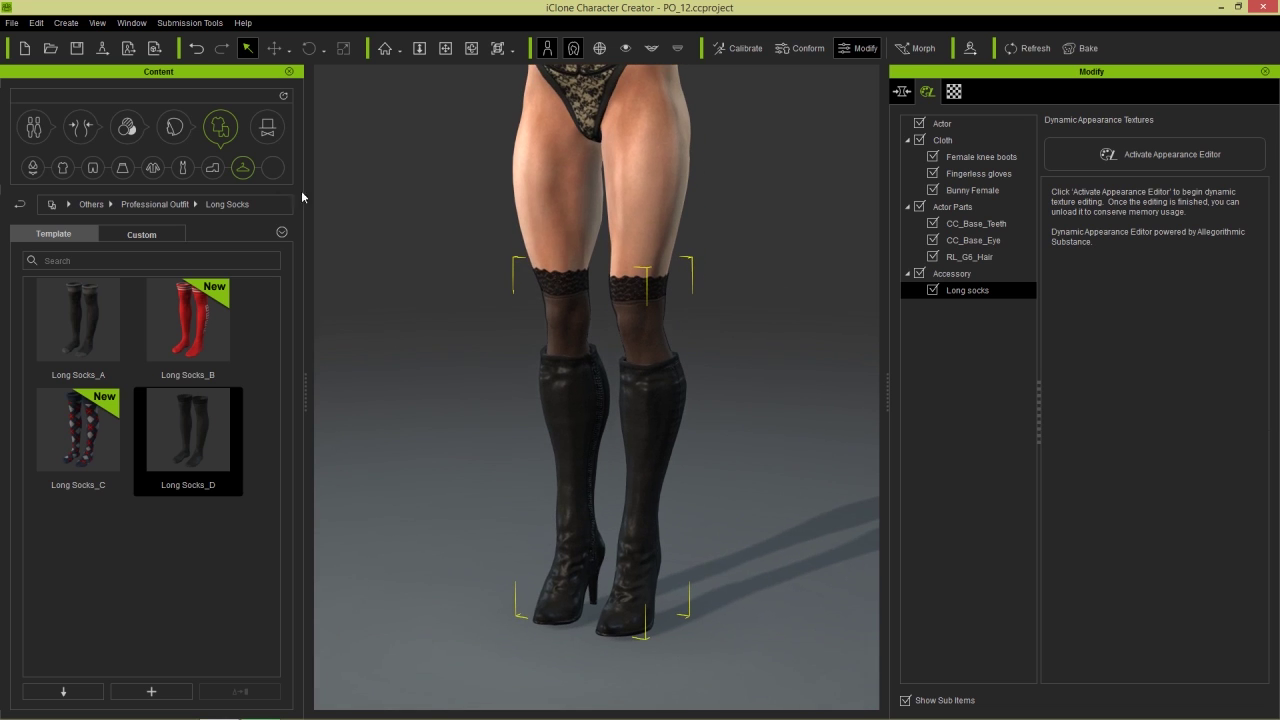
pyautogui.click(216, 169)
pyautogui.doubleClick(96, 446)
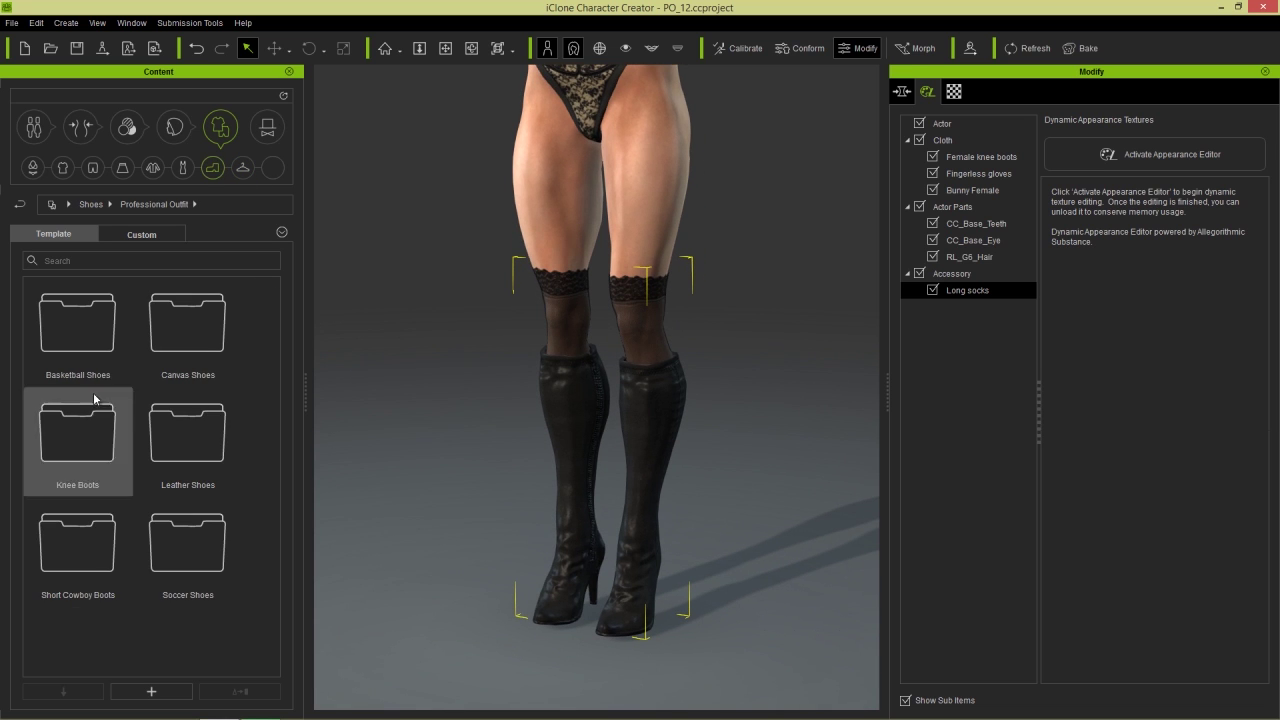
pyautogui.doubleClick(94, 337)
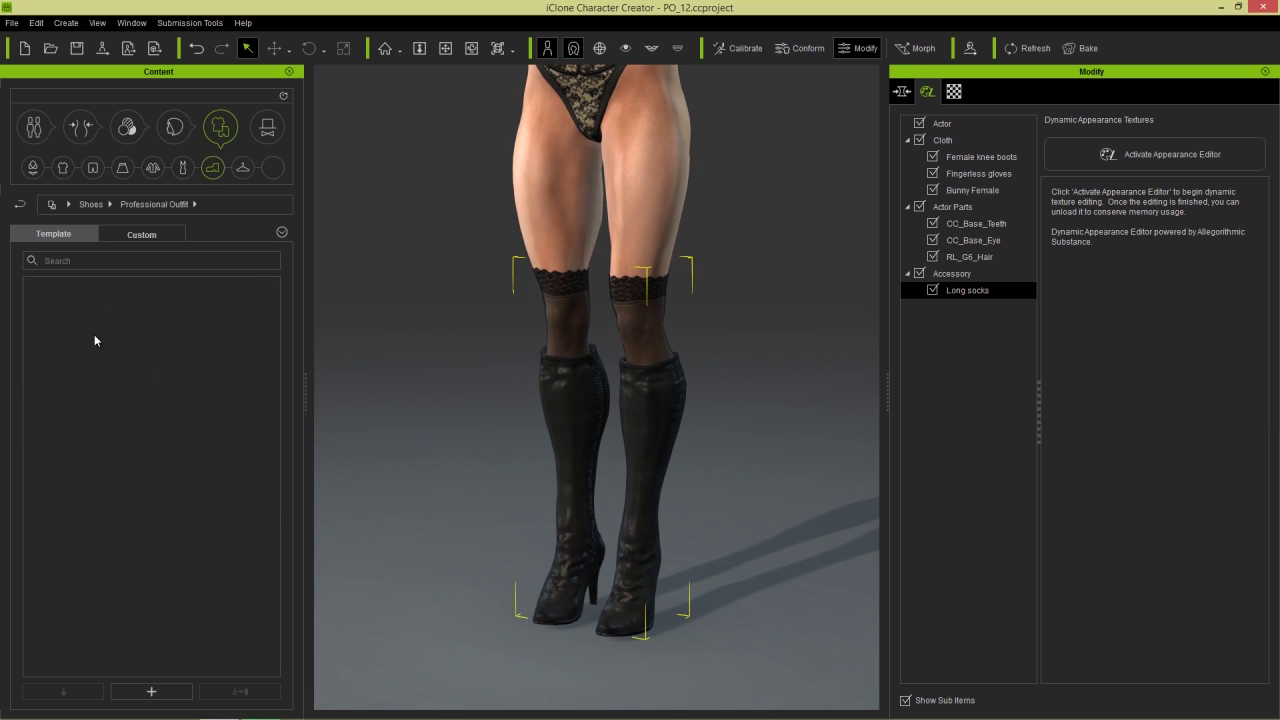
pyautogui.click(155, 205)
pyautogui.doubleClick(208, 338)
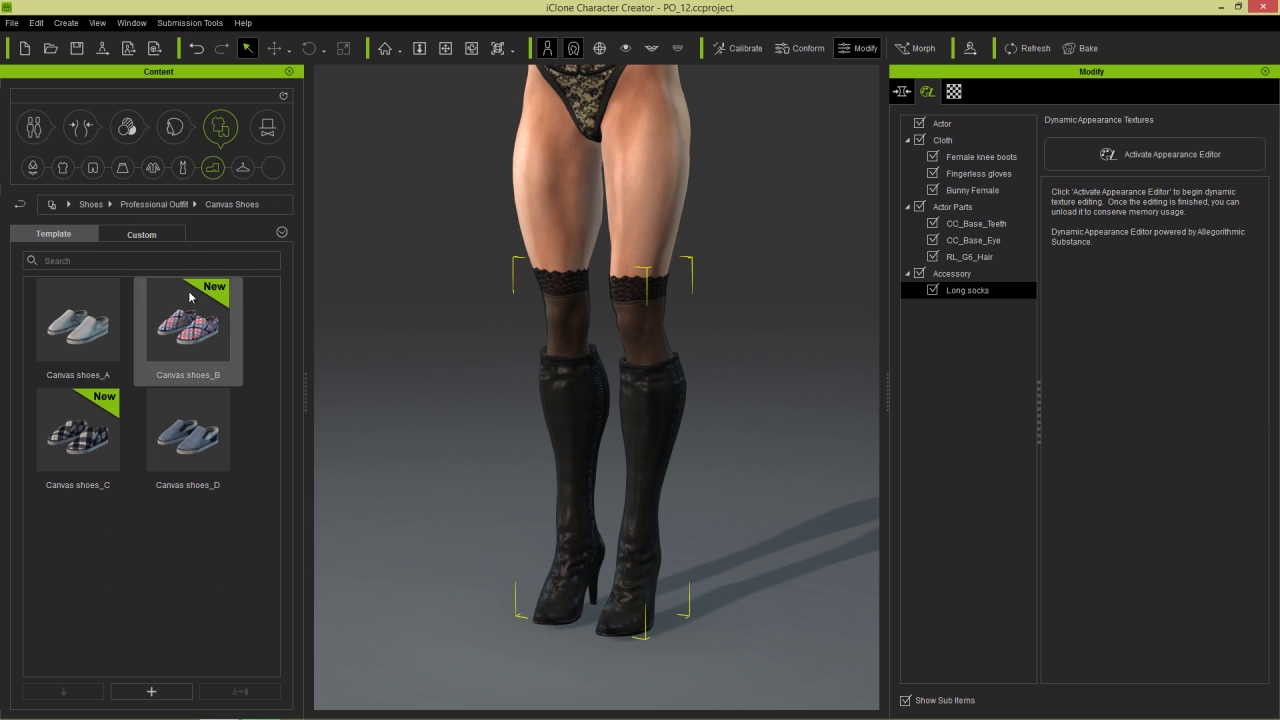
pyautogui.click(163, 204)
pyautogui.doubleClick(203, 423)
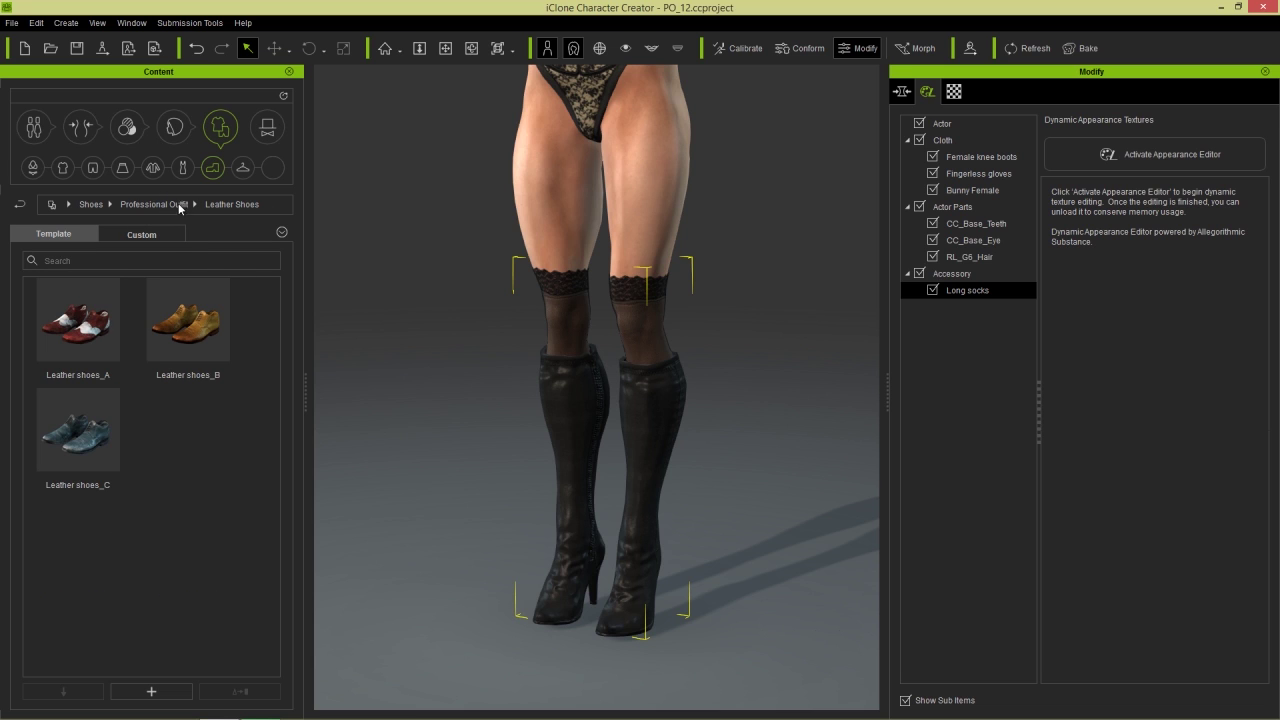
pyautogui.click(167, 206)
# Replace the character's boots with Knee boots_A from the Professional Outfit Knee Boots folder.
pyautogui.doubleClick(110, 460)
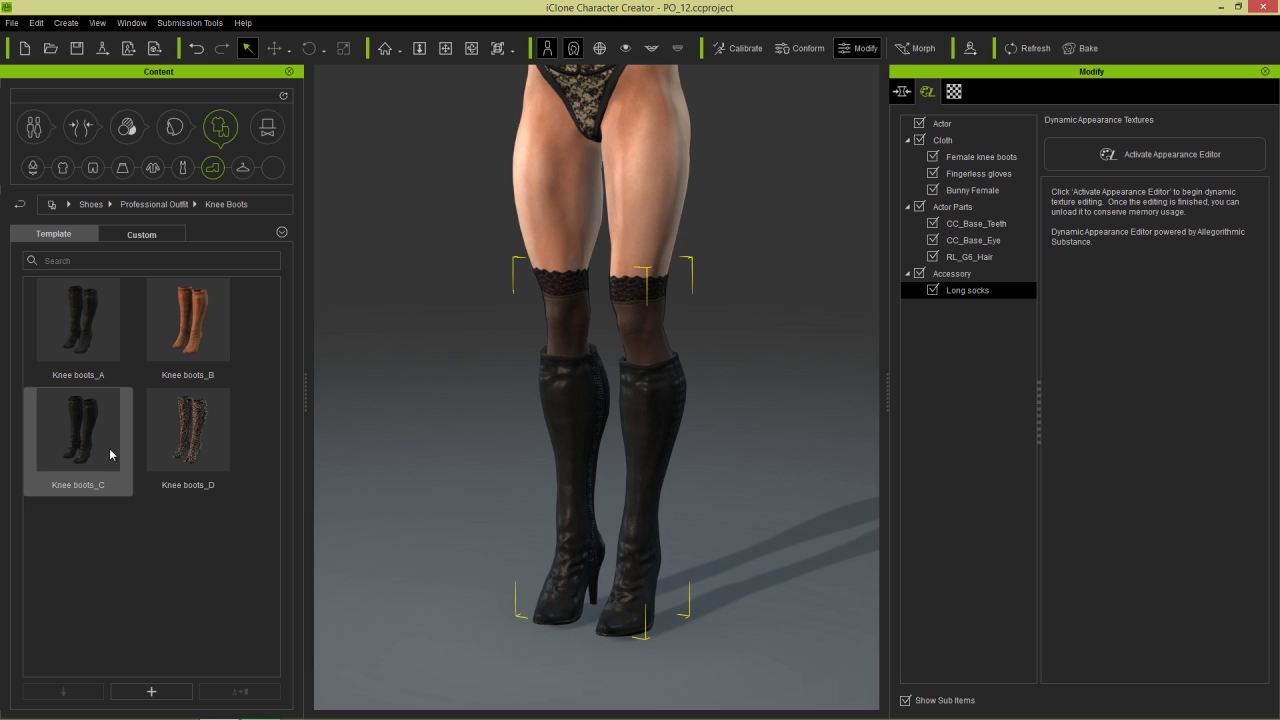
pyautogui.click(195, 474)
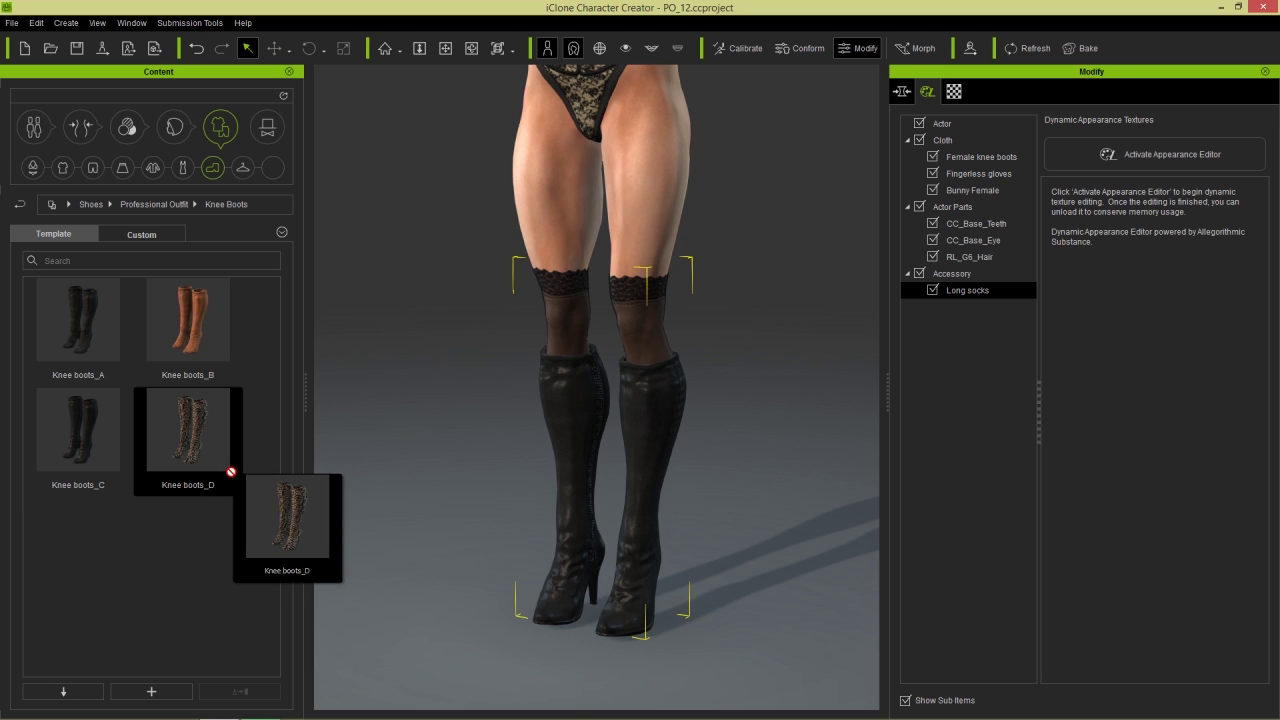
pyautogui.doubleClick(94, 329)
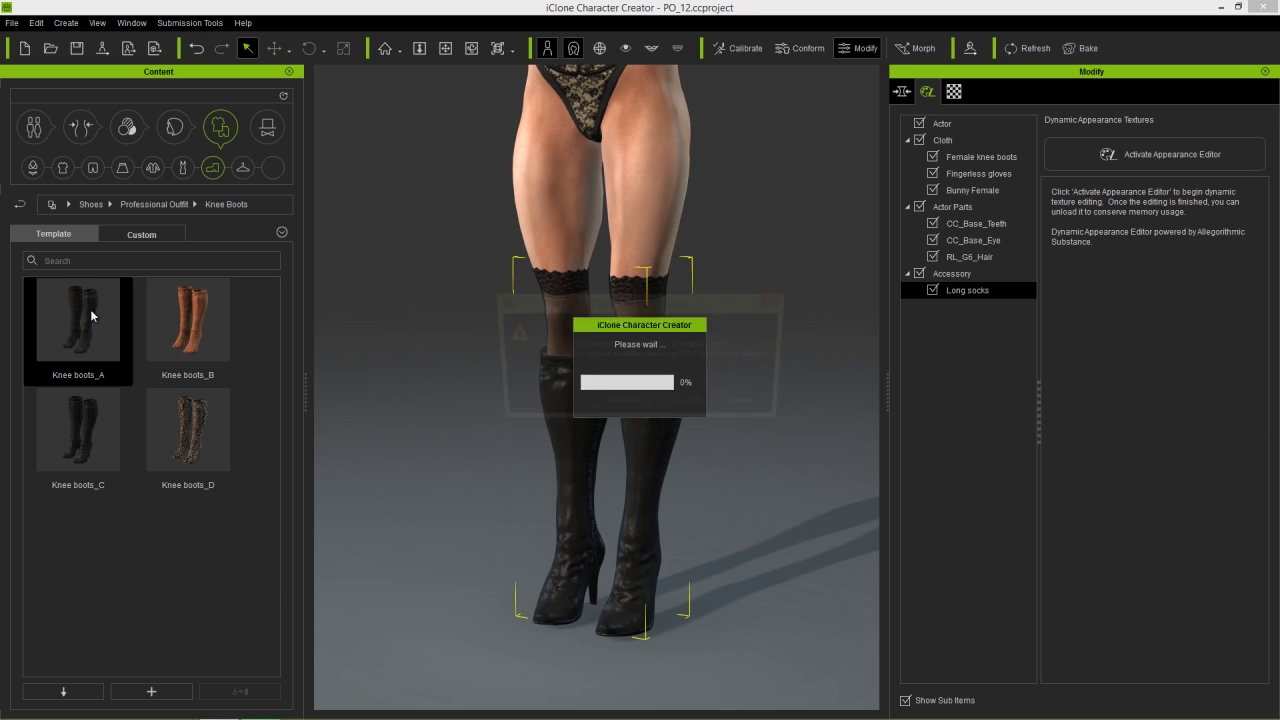
pyautogui.click(618, 406)
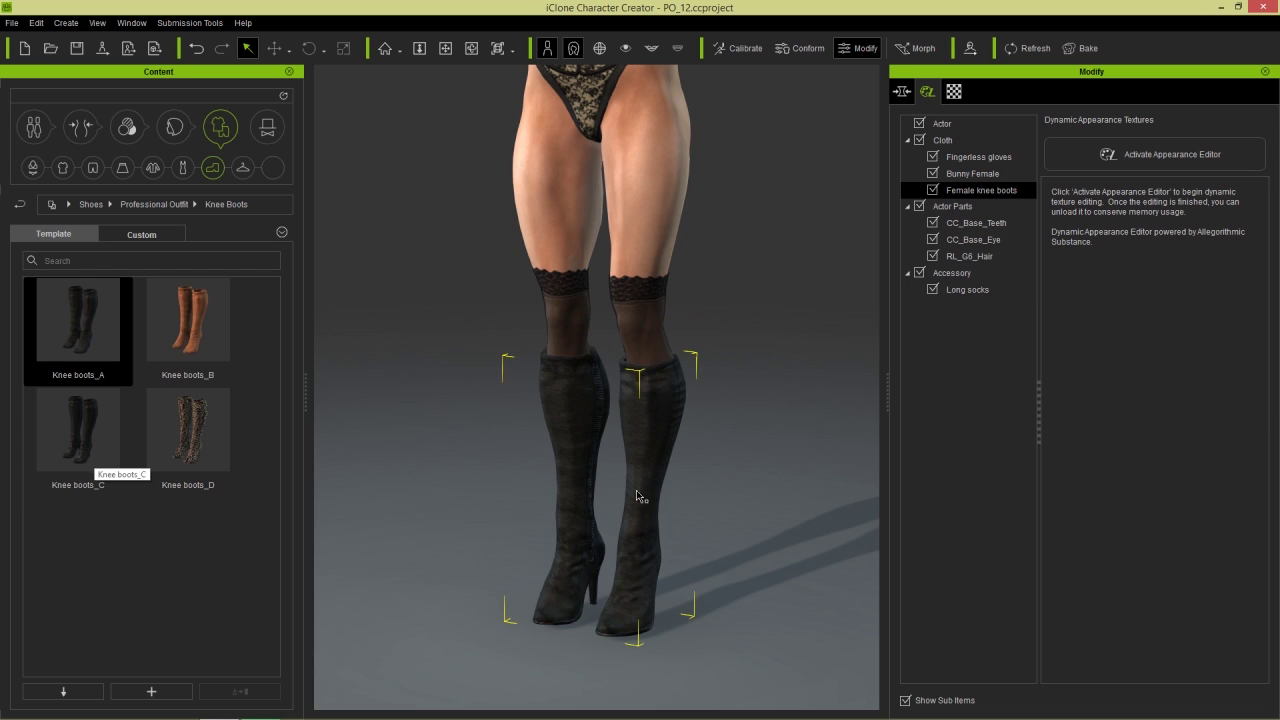
pyautogui.keyDown('alt'); pyautogui.moveTo(784, 503); pyautogui.dragTo(705, 525, button='right'); pyautogui.keyUp('alt')
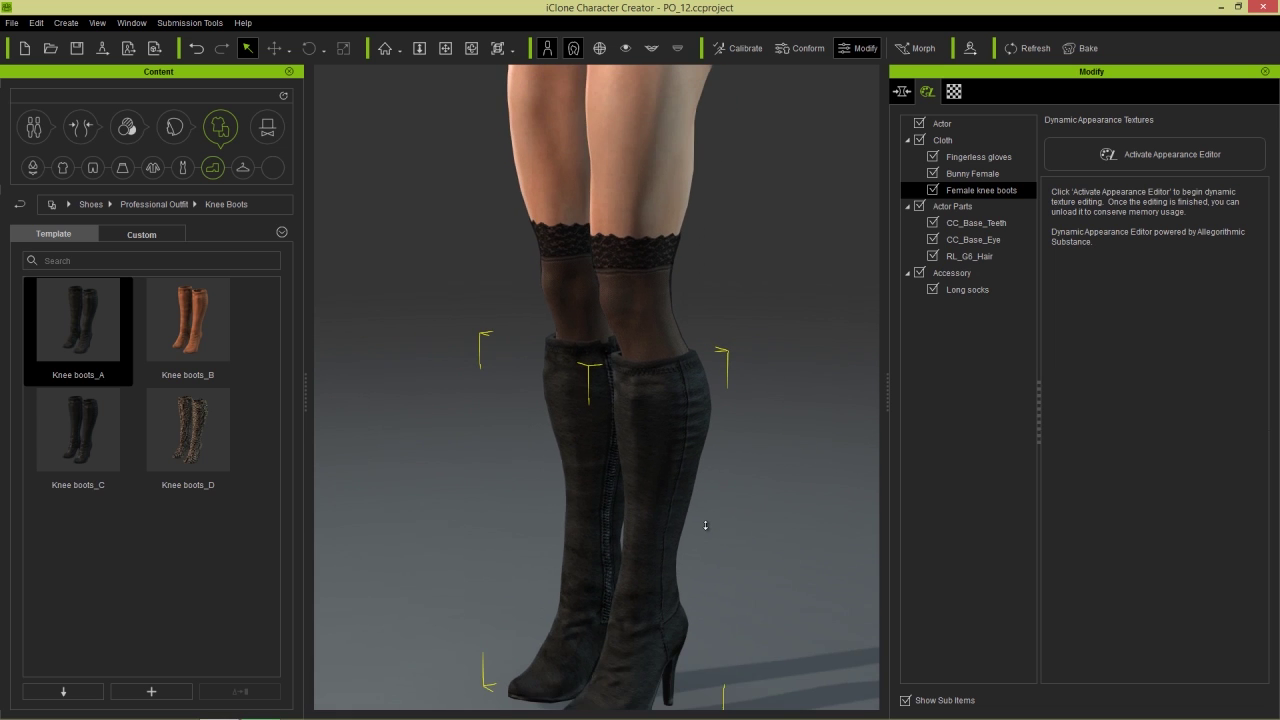
pyautogui.keyDown('alt'); pyautogui.moveTo(714, 238); pyautogui.dragTo(546, 305, button='right'); pyautogui.keyUp('alt')
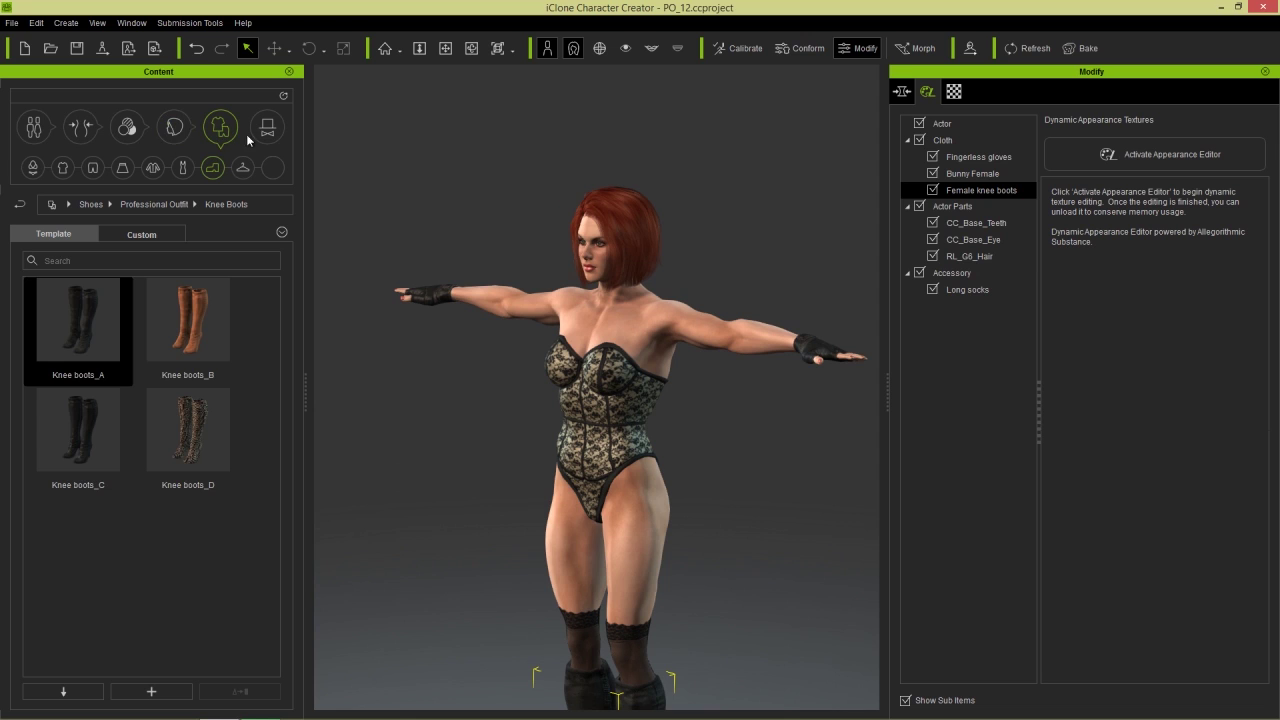
# Add Bunny Ears_A from the Party Fun head accessories to the character.
pyautogui.click(267, 127)
pyautogui.click(32, 167)
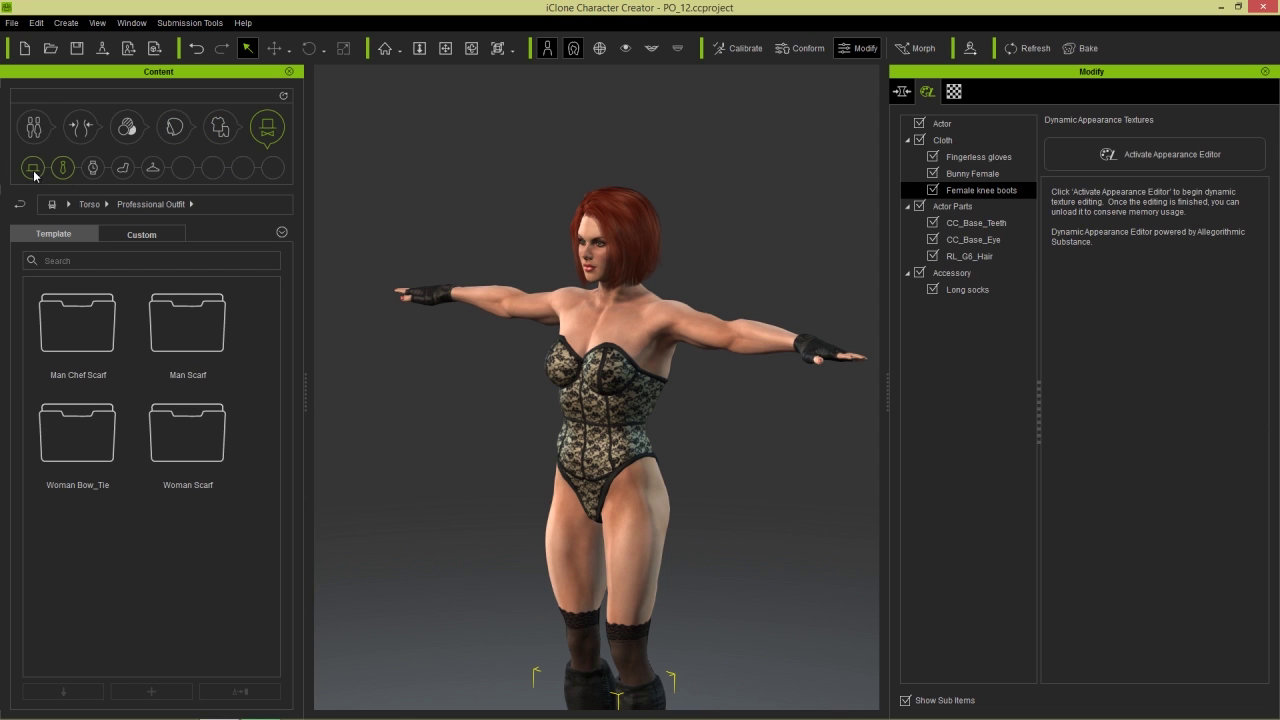
pyautogui.doubleClick(177, 340)
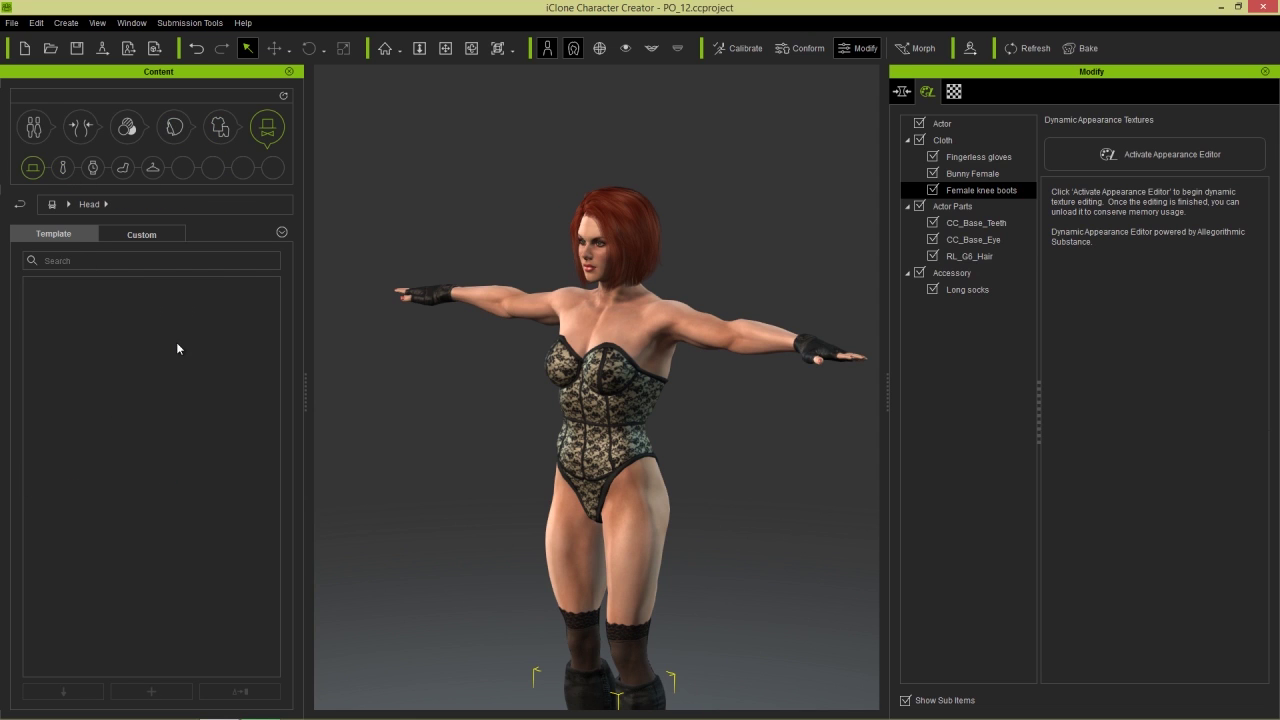
pyautogui.scroll(-1, 280, 327)
pyautogui.scroll(-10, 277, 326)
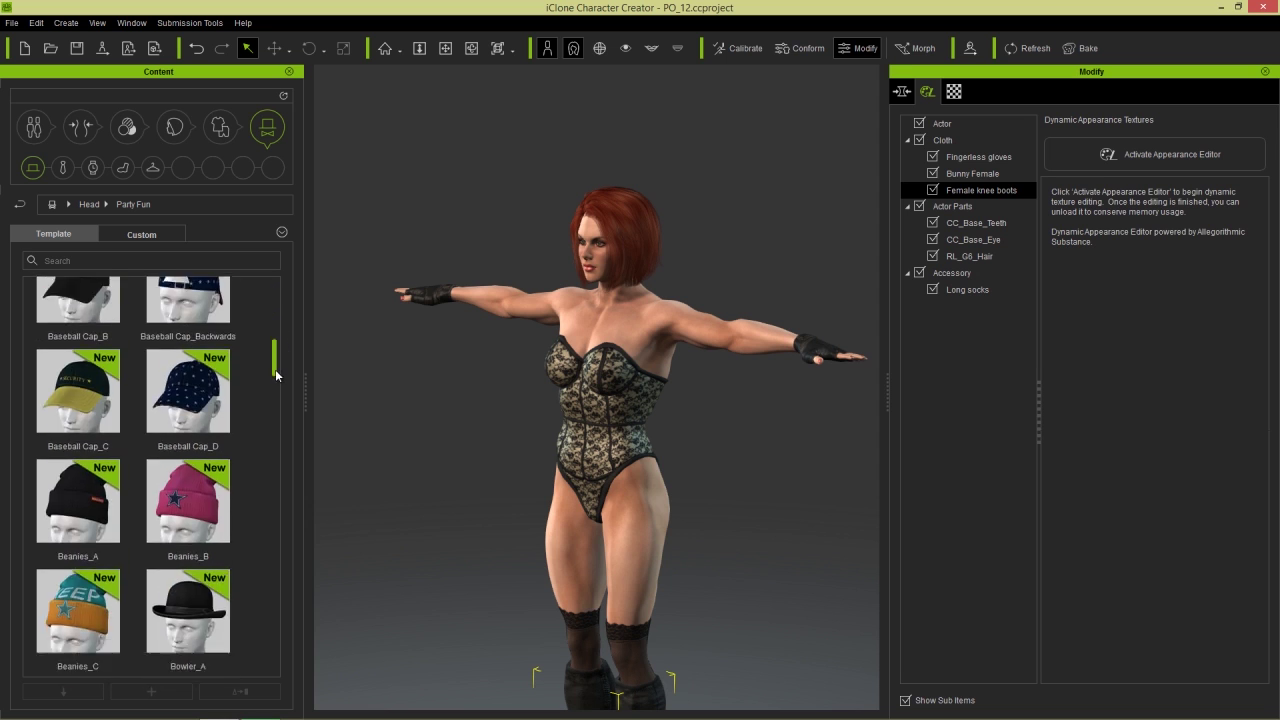
pyautogui.doubleClick(203, 375)
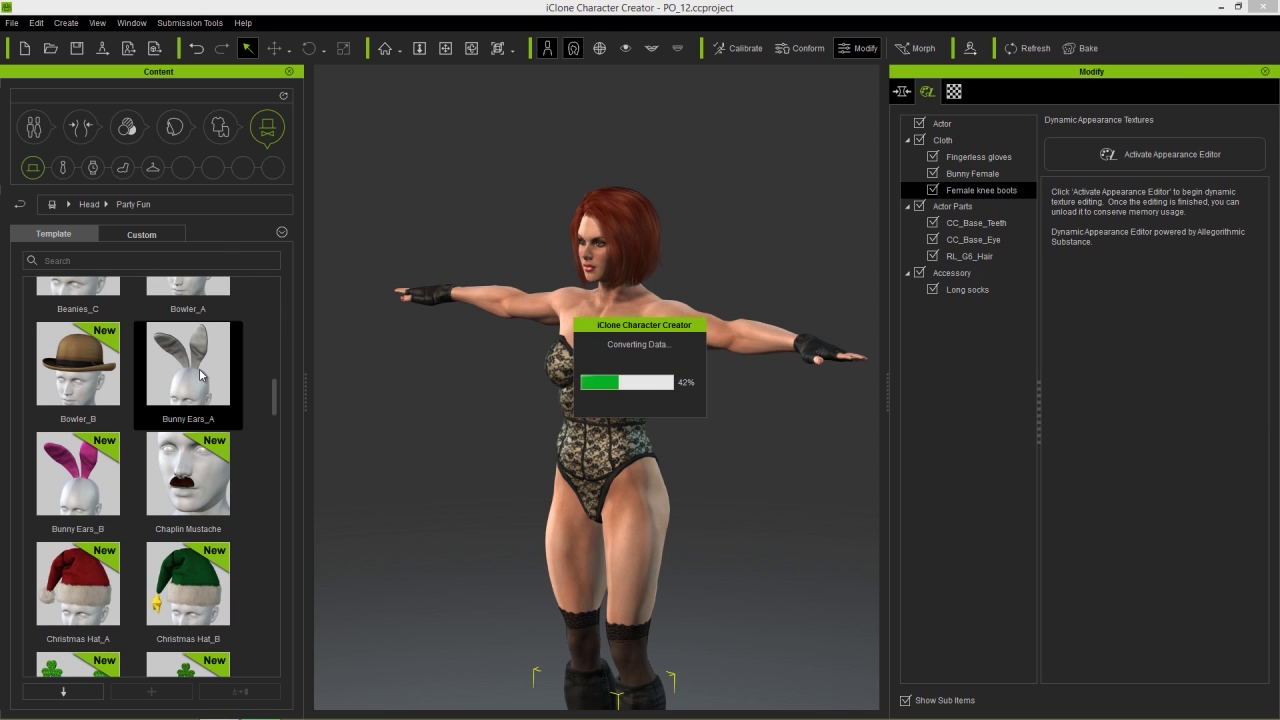
# Activate the Appearance Editor for the Fingerless gloves with one gloved hand in close view.
pyautogui.moveTo(677, 511); pyautogui.dragTo(673, 550, button='right')
pyautogui.moveTo(672, 548); pyautogui.dragTo(626, 460, button='middle')
pyautogui.moveTo(674, 305); pyautogui.dragTo(670, 460, button='right')
pyautogui.moveTo(742, 319); pyautogui.dragTo(646, 434, button='middle')
pyautogui.scroll(5, 641, 341)
pyautogui.moveTo(750, 420); pyautogui.dragTo(580, 417, button='middle')
pyautogui.moveTo(580, 417); pyautogui.dragTo(583, 379, button='right')
pyautogui.scroll(-2, 584, 382)
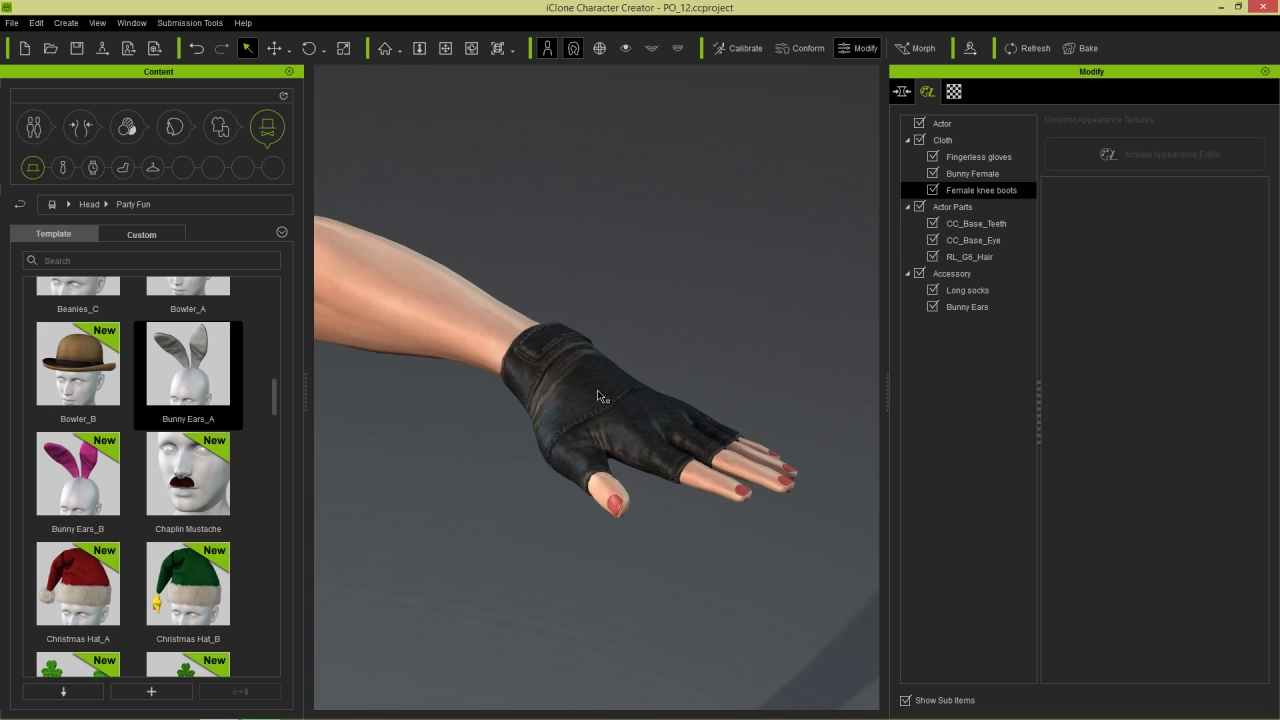
pyautogui.click(979, 162)
pyautogui.click(1183, 155)
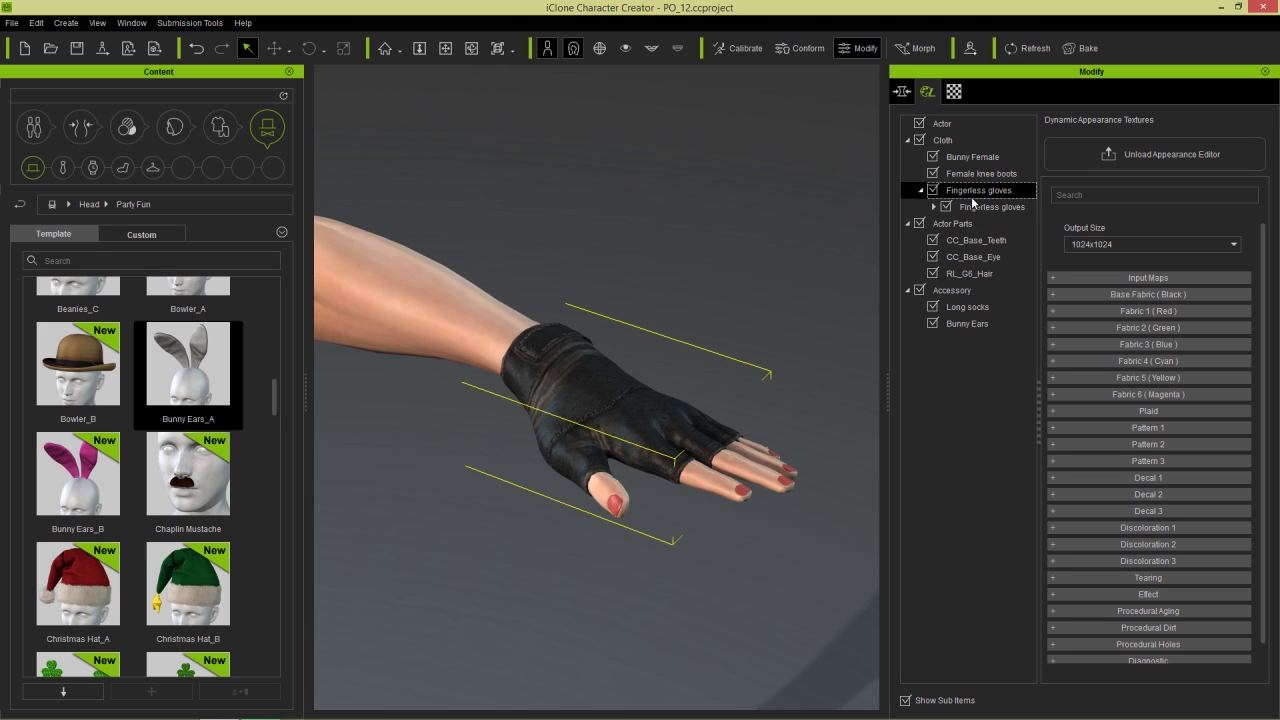
# Preview the RGB Mask diagnostic on the Fingerless gloves' Input Maps to check the fabric zones.
pyautogui.click(934, 207)
pyautogui.click(998, 226)
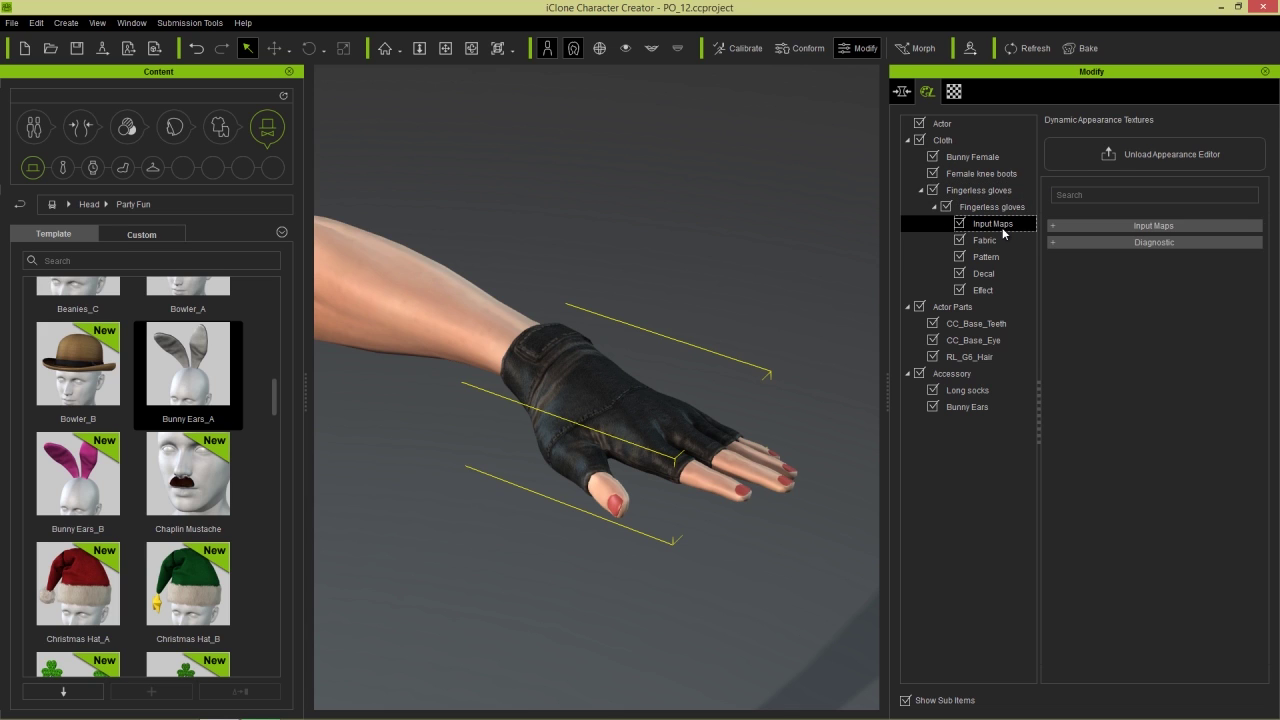
pyautogui.click(1058, 243)
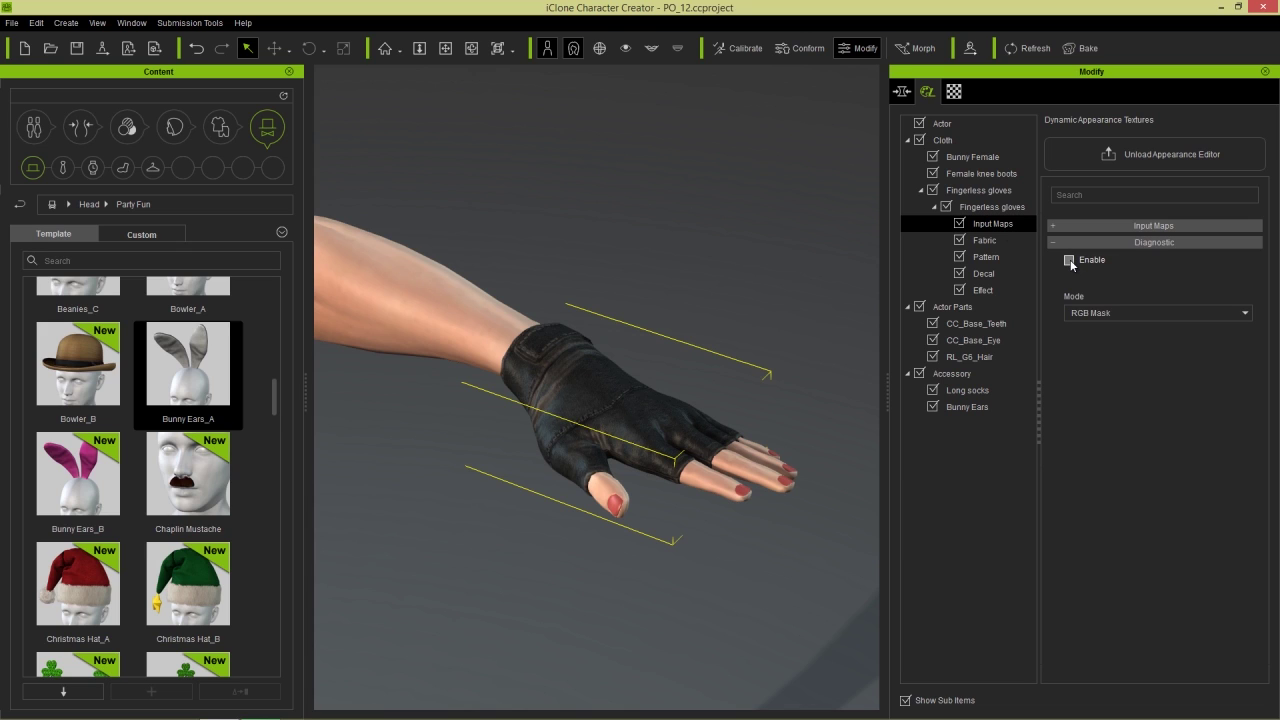
pyautogui.click(1069, 260)
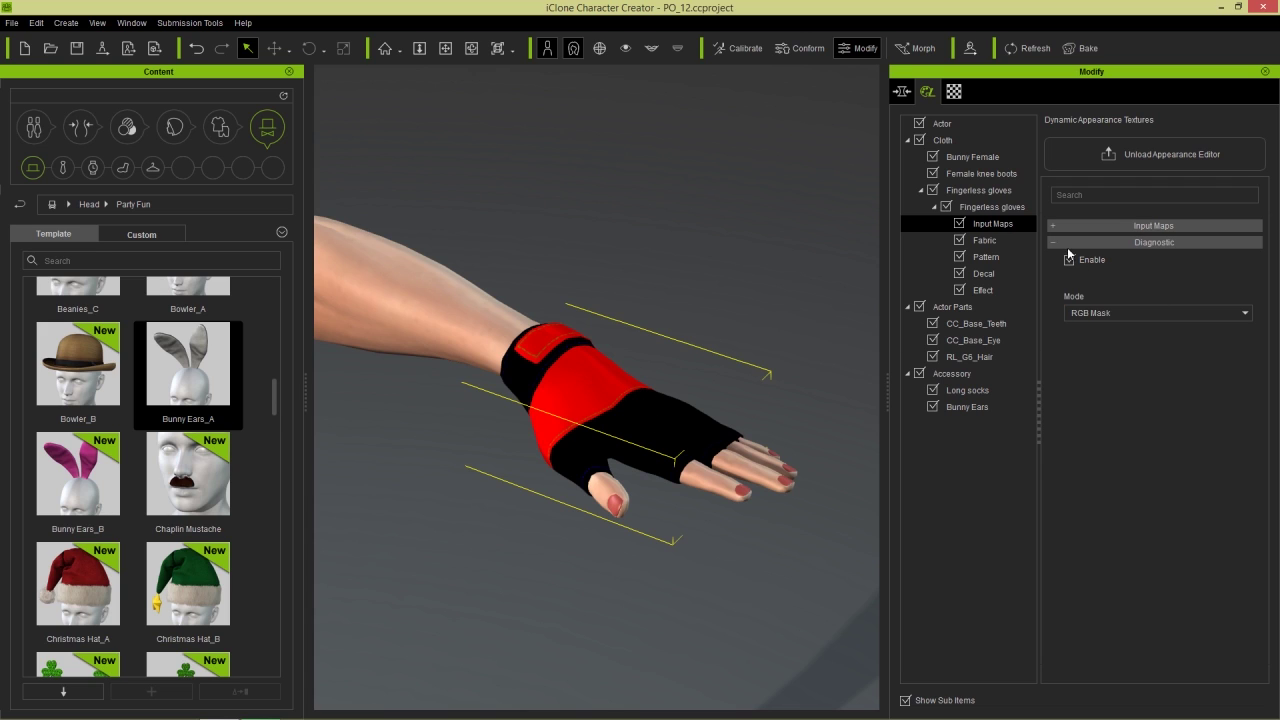
# Load the dots image from Production Resources > Opacity Maps as the opacity map of the gloves' Base Fabric (Black).
pyautogui.click(990, 241)
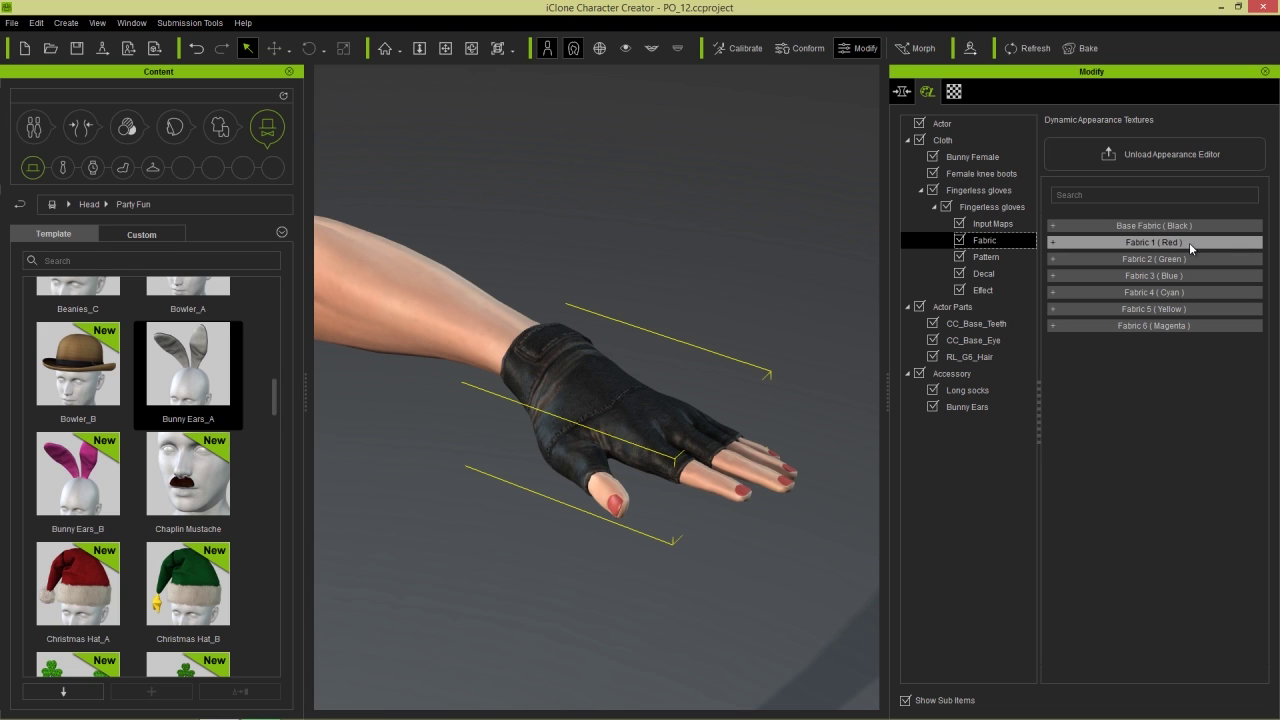
pyautogui.click(1118, 226)
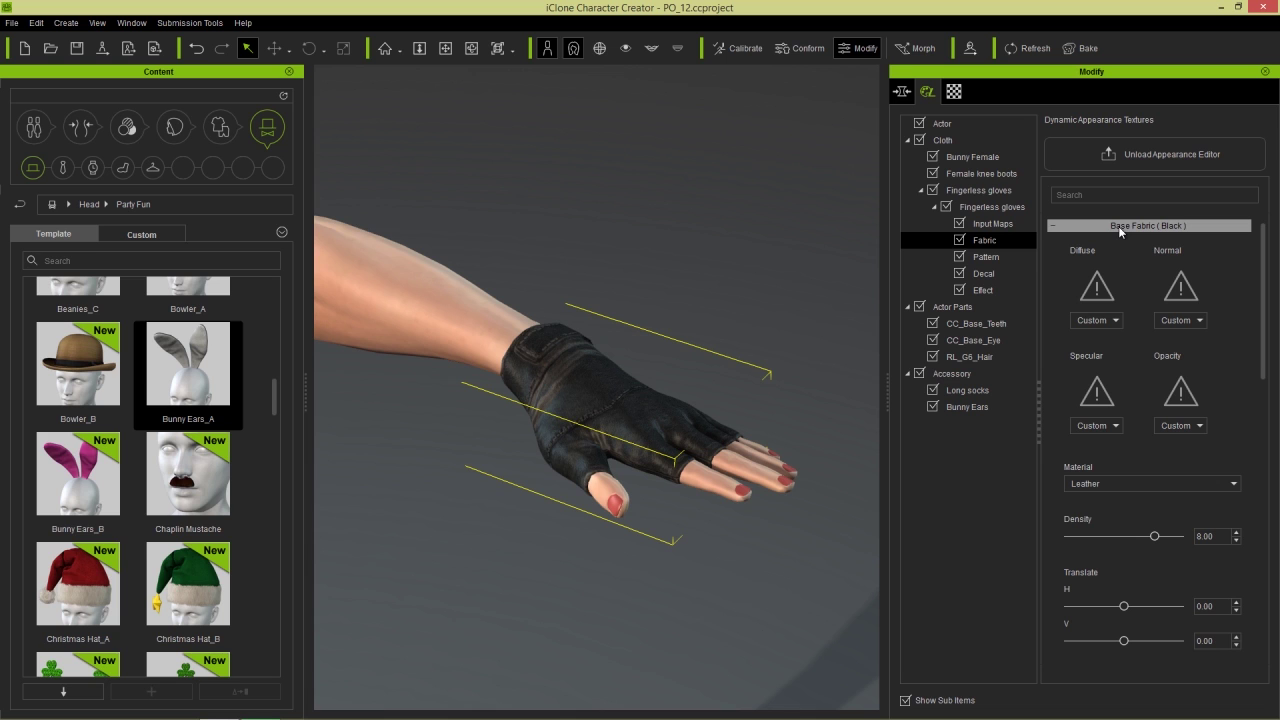
pyautogui.click(1182, 393)
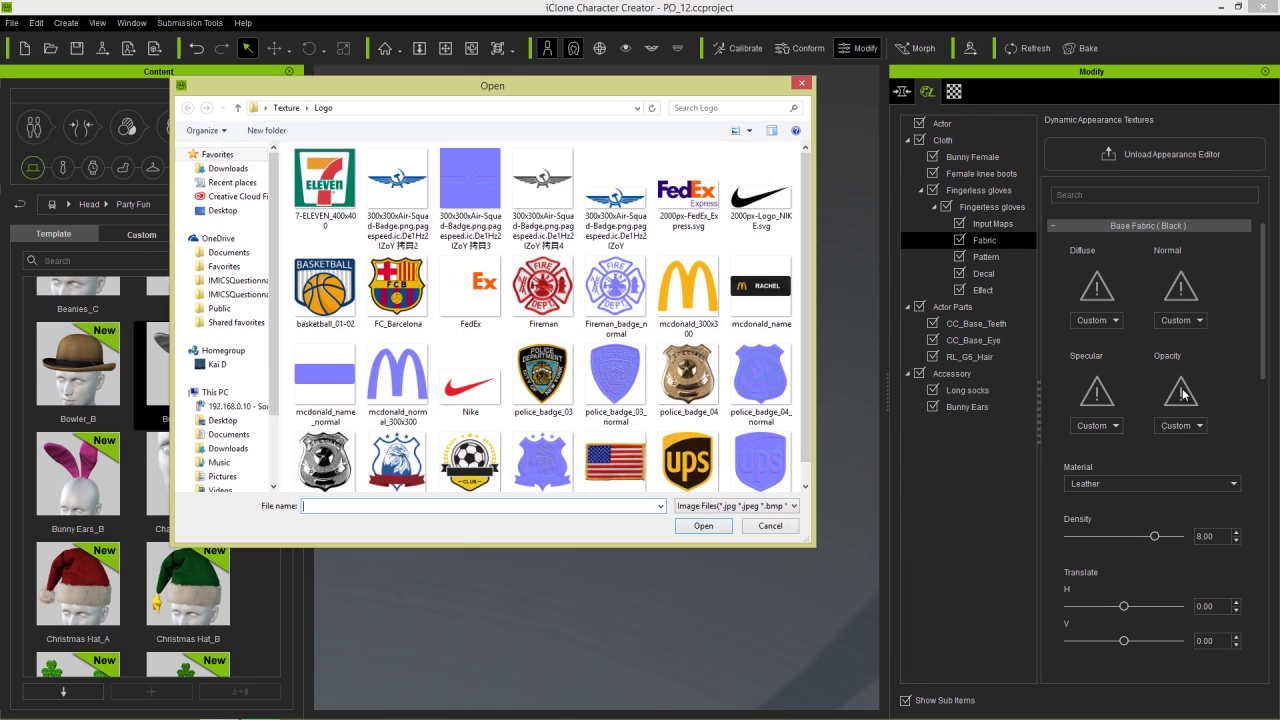
pyautogui.scroll(-2, 230, 350)
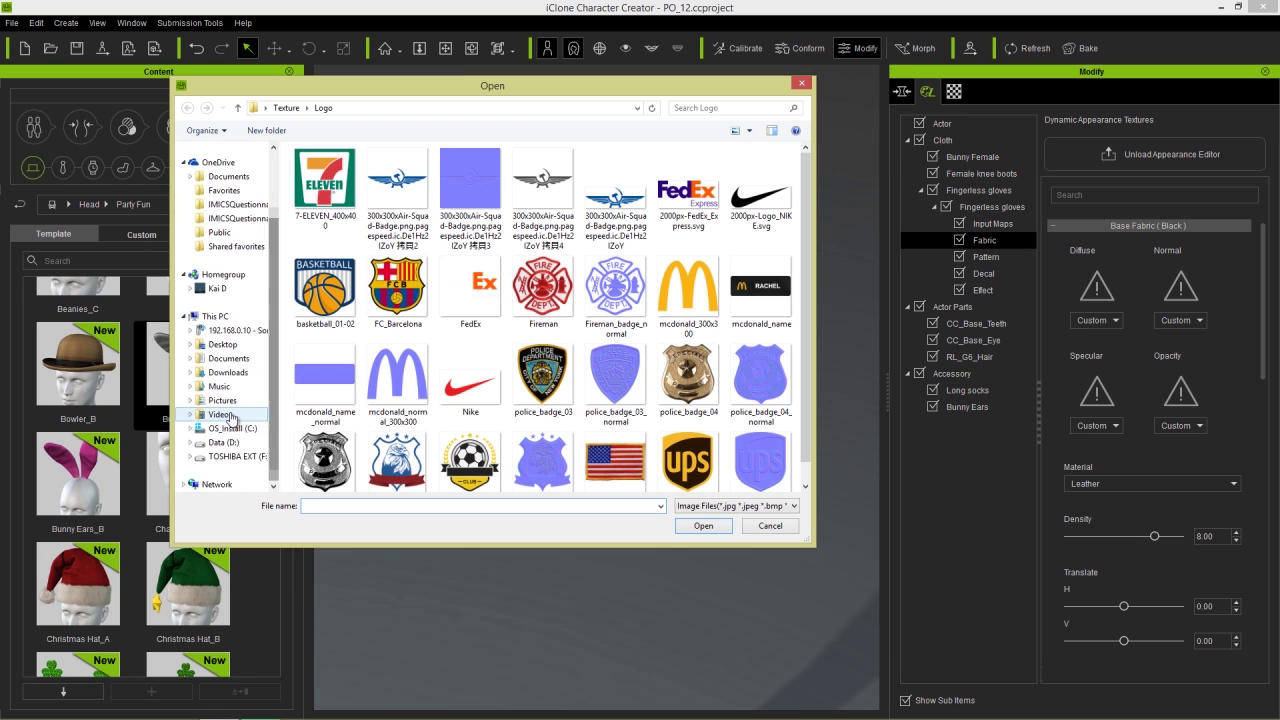
pyautogui.click(223, 442)
pyautogui.scroll(-2, 560, 320)
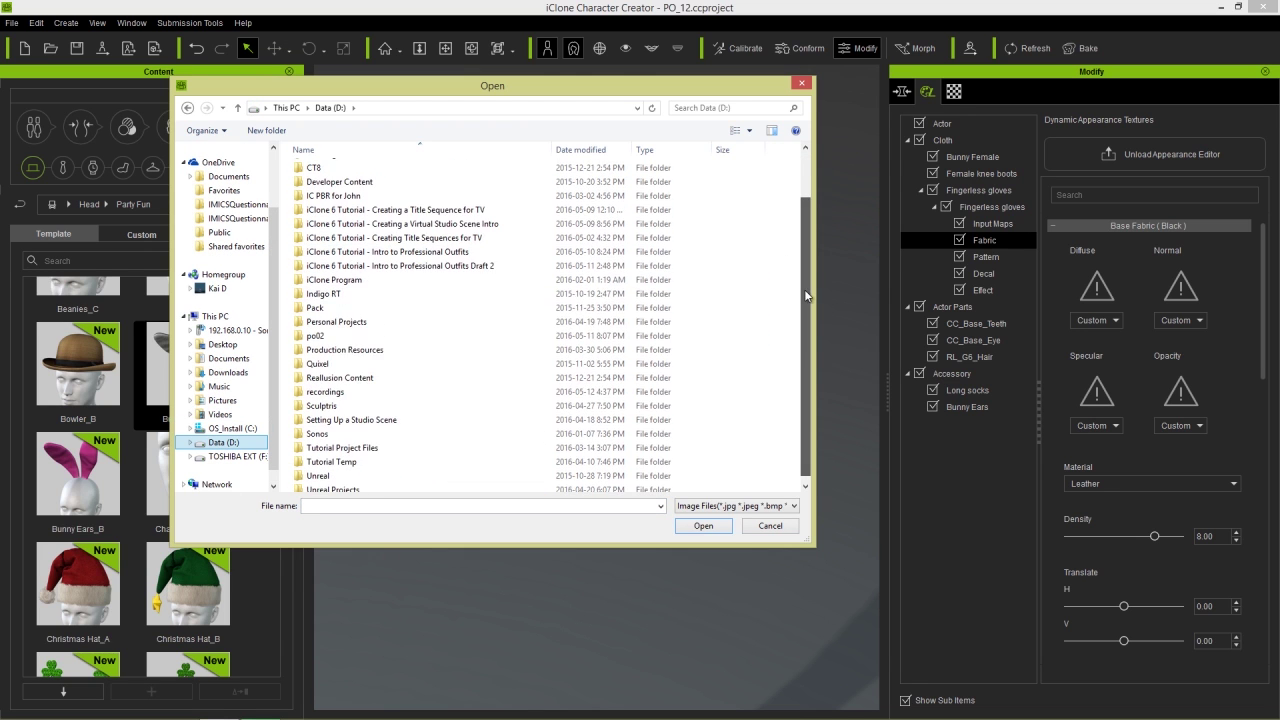
pyautogui.click(380, 350)
pyautogui.doubleClick(379, 349)
pyautogui.doubleClick(348, 324)
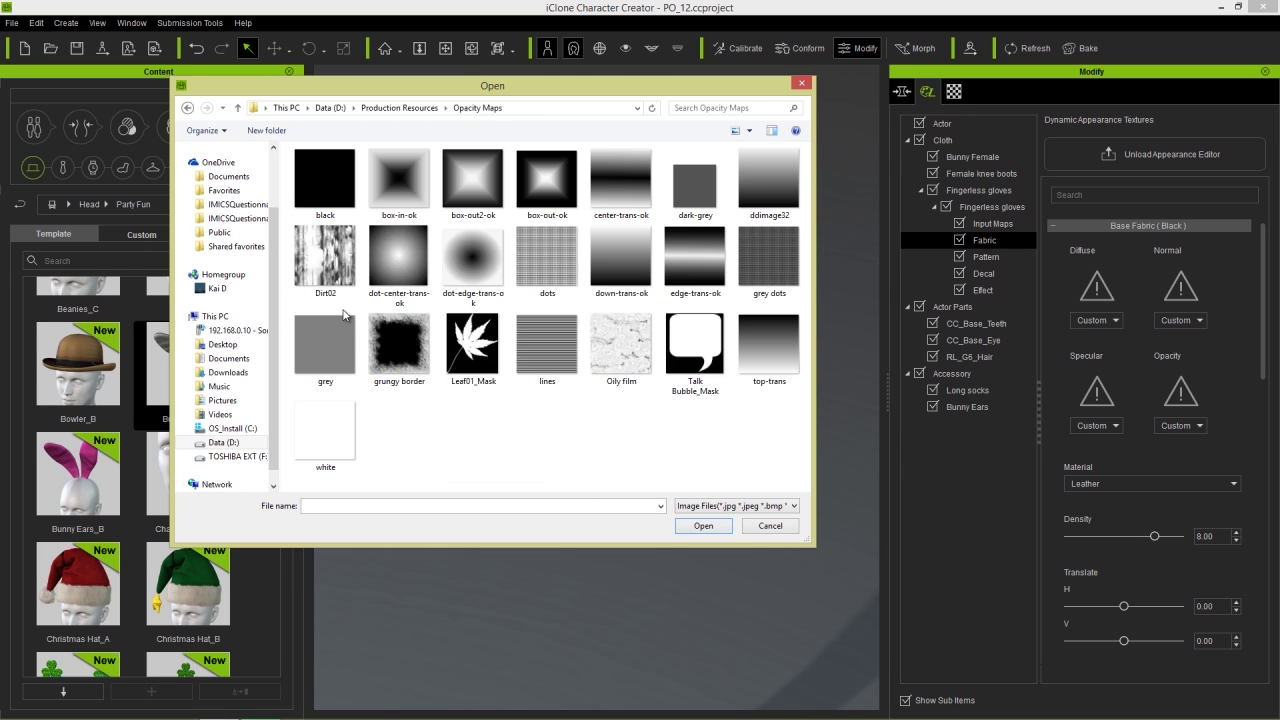
pyautogui.doubleClick(556, 263)
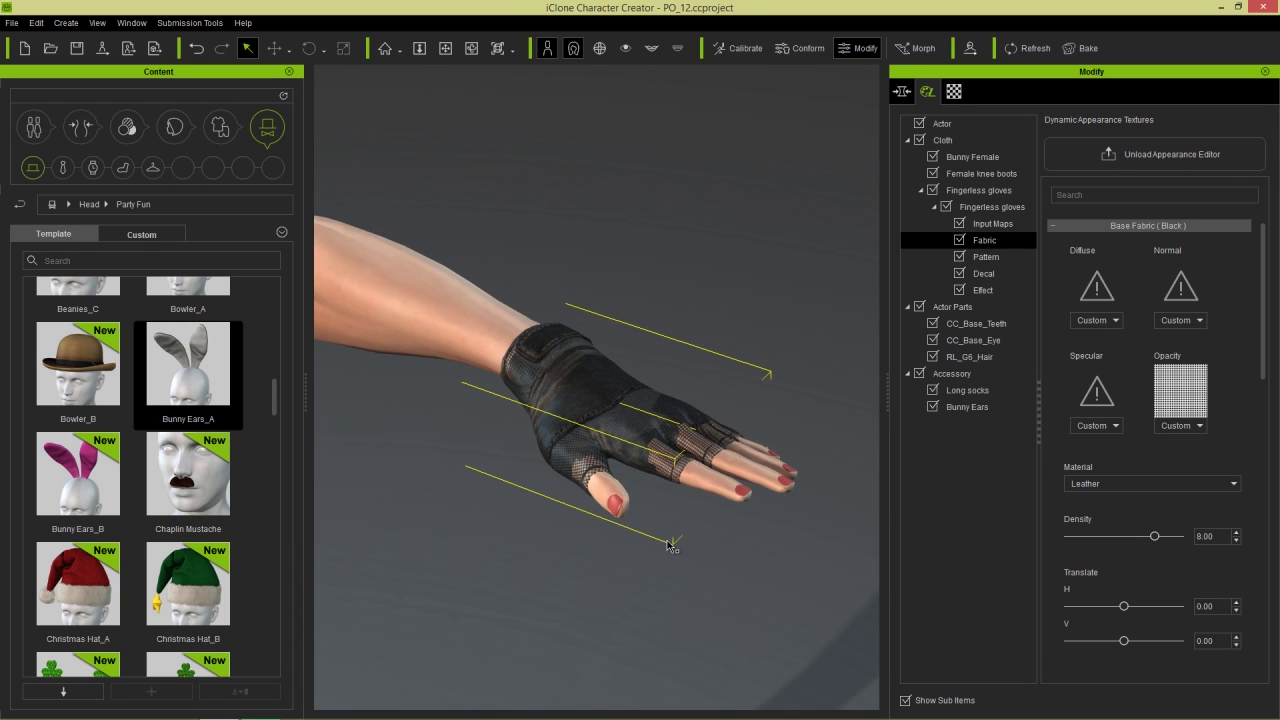
# Turn off Hide Inner Mesh for the Fingerless gloves in the Conform Clothing settings.
pyautogui.scroll(5, 677, 528)
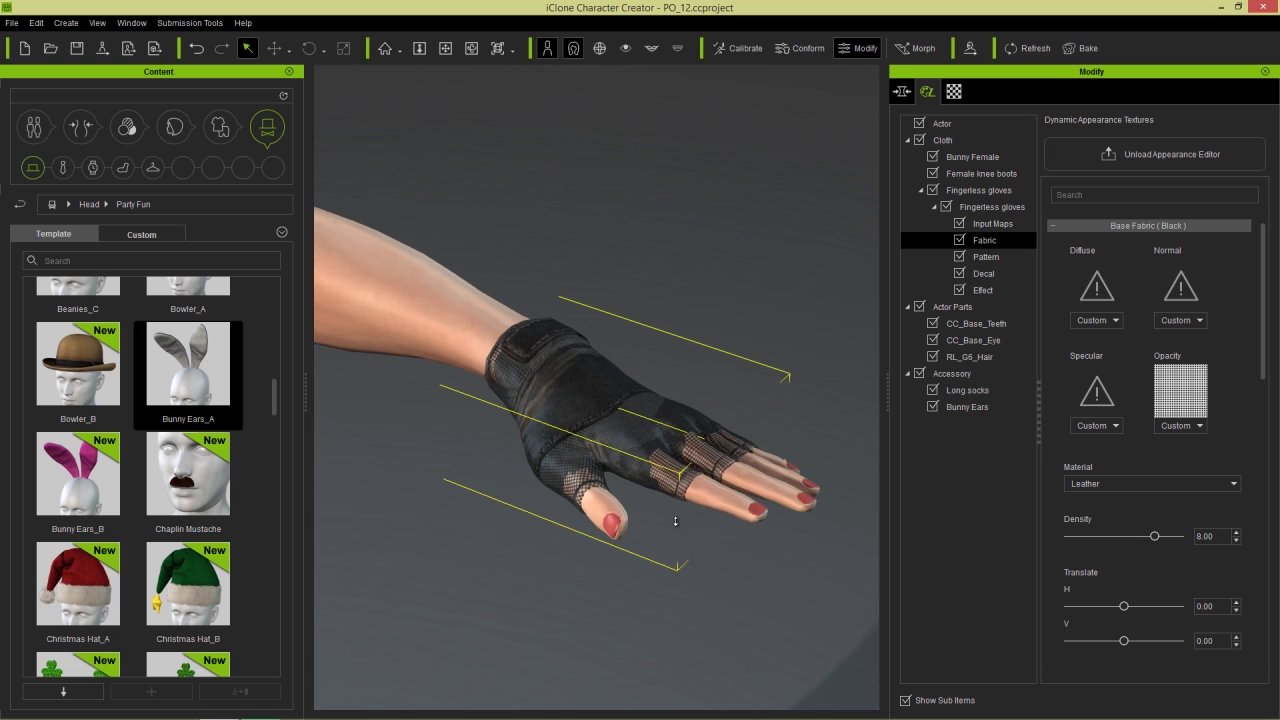
pyautogui.scroll(-3, 683, 524)
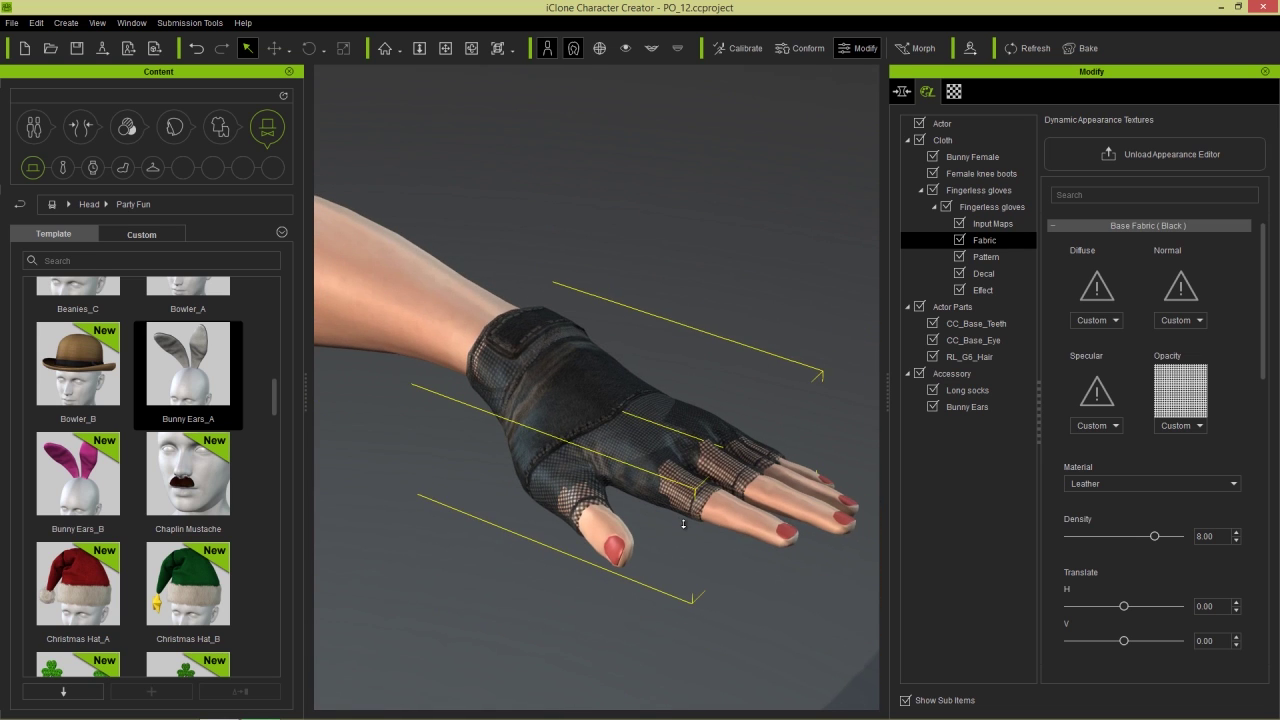
pyautogui.scroll(-1, 683, 524)
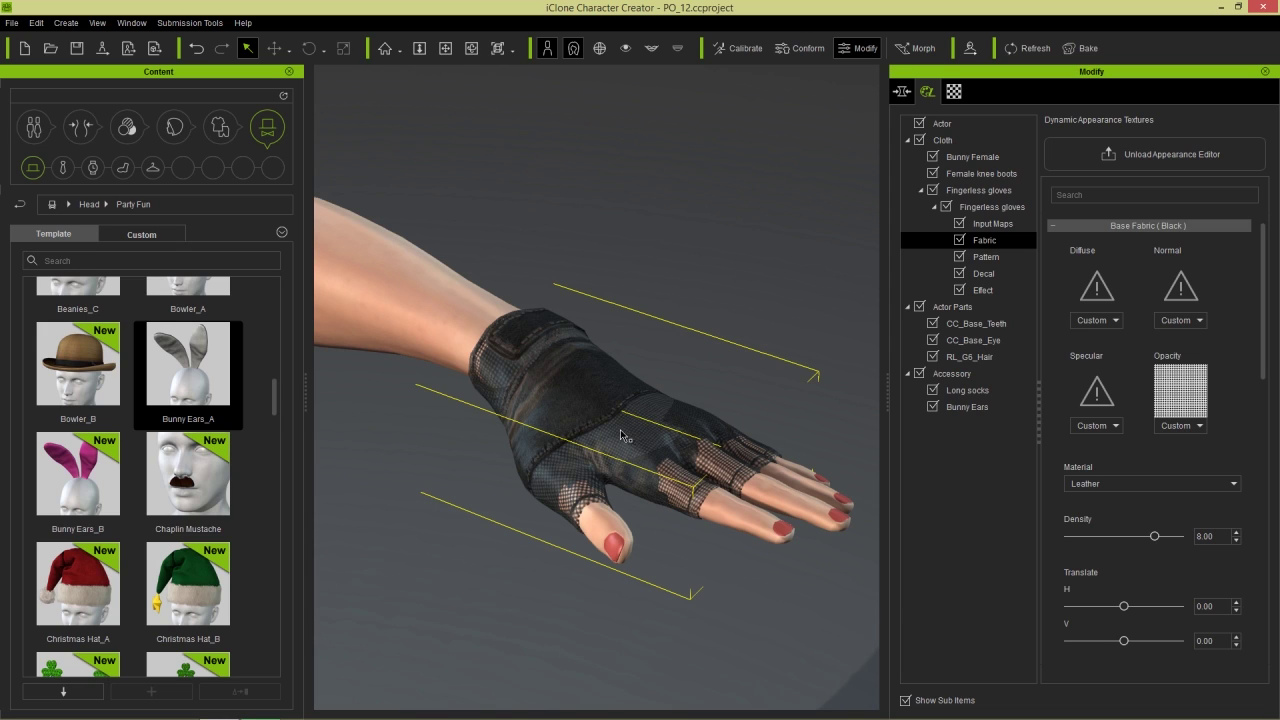
pyautogui.click(805, 50)
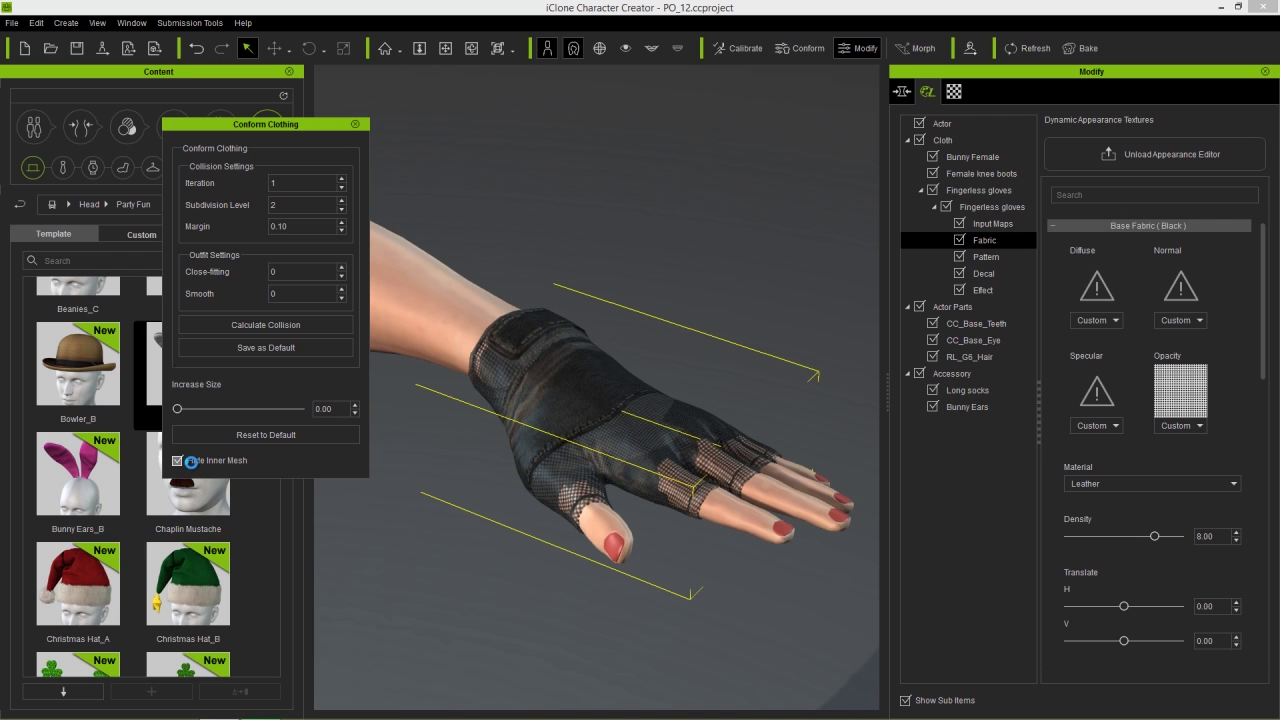
pyautogui.click(190, 462)
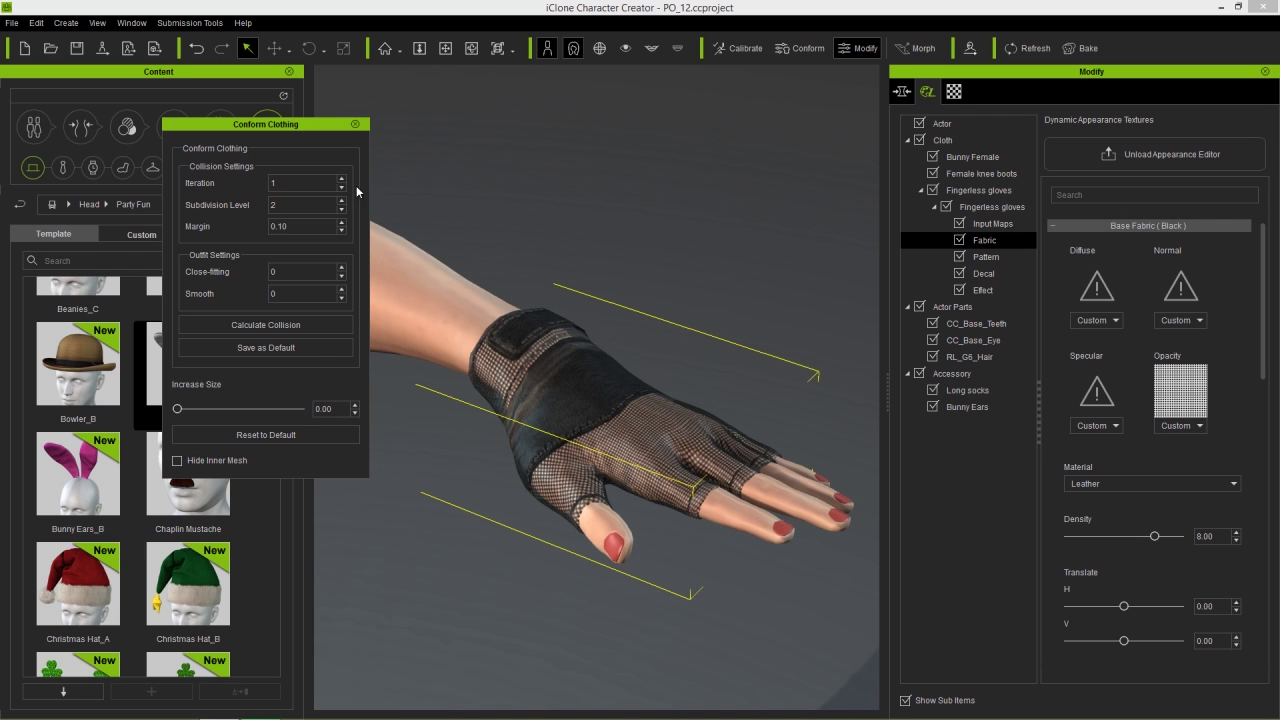
pyautogui.click(355, 125)
pyautogui.scroll(-8, 514, 214)
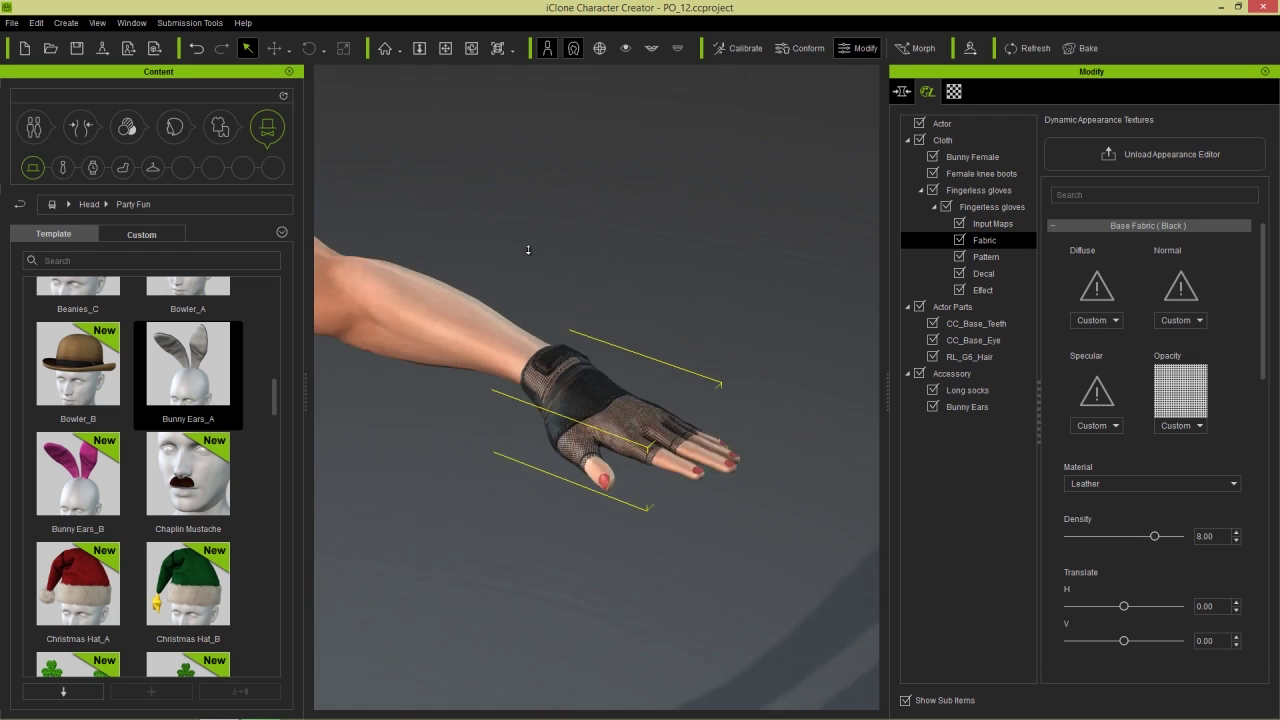
pyautogui.moveTo(503, 409); pyautogui.dragTo(621, 356, button='middle')
pyautogui.scroll(3, 640, 462)
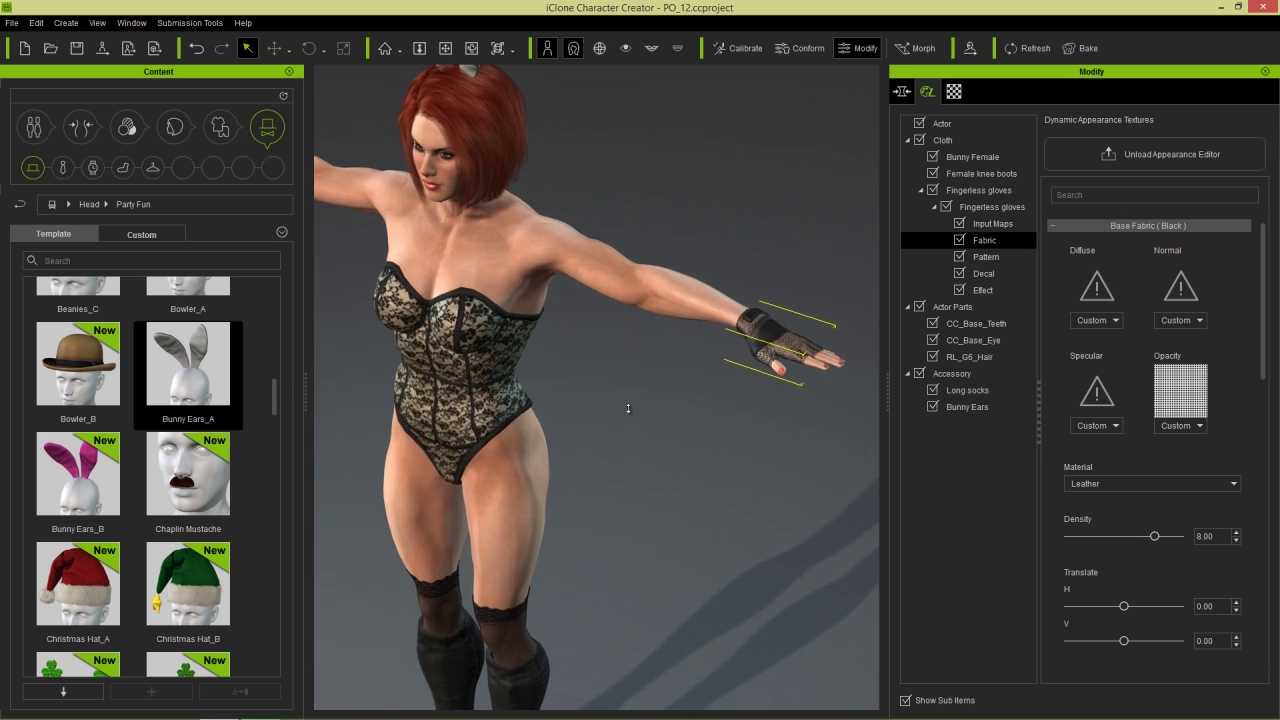
pyautogui.scroll(2, 604, 436)
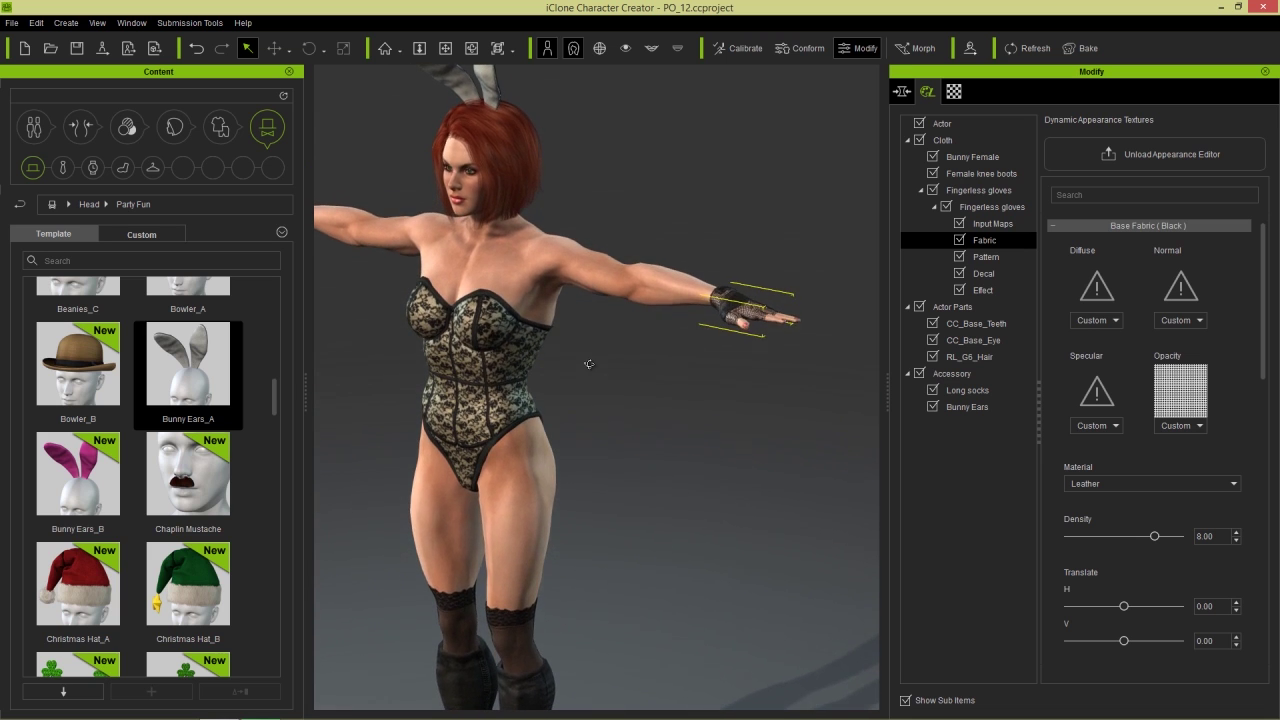
# Replace the fingerless gloves with White Gloves_A from the Others > Professional Outfit > White Gloves clothing templates.
pyautogui.click(219, 128)
pyautogui.click(243, 168)
pyautogui.doubleClick(86, 530)
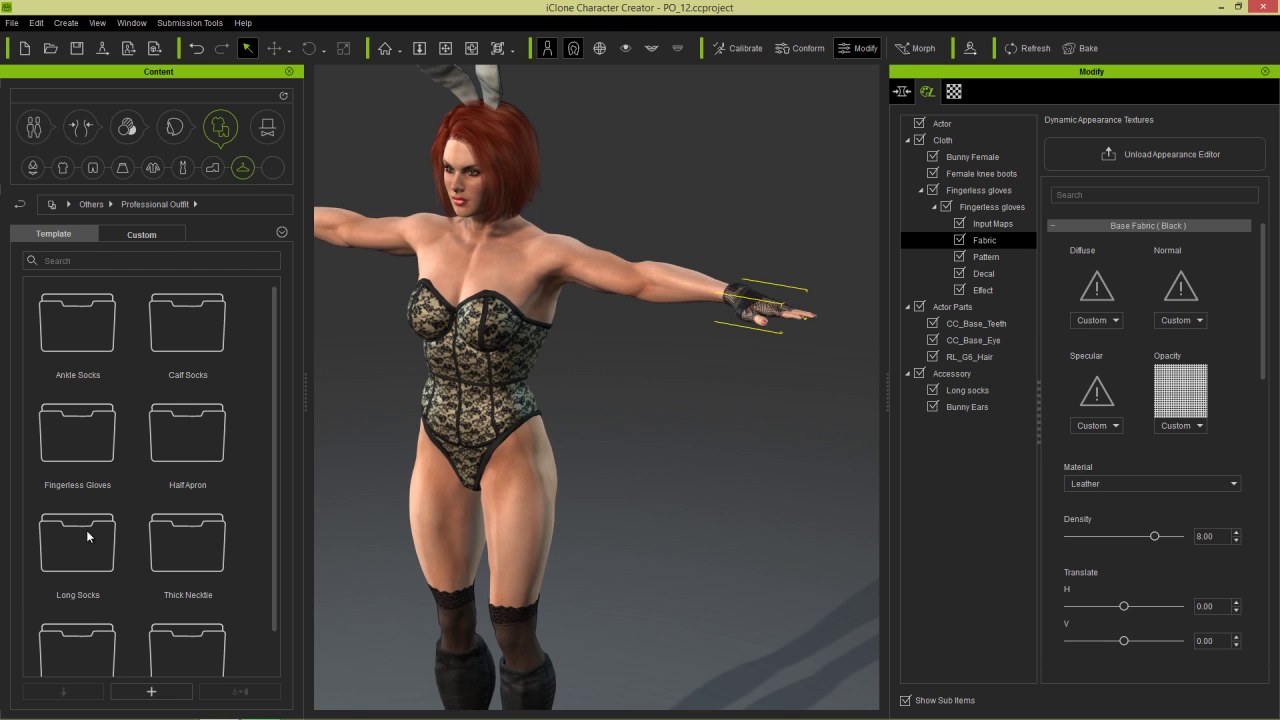
pyautogui.scroll(-1, 275, 512)
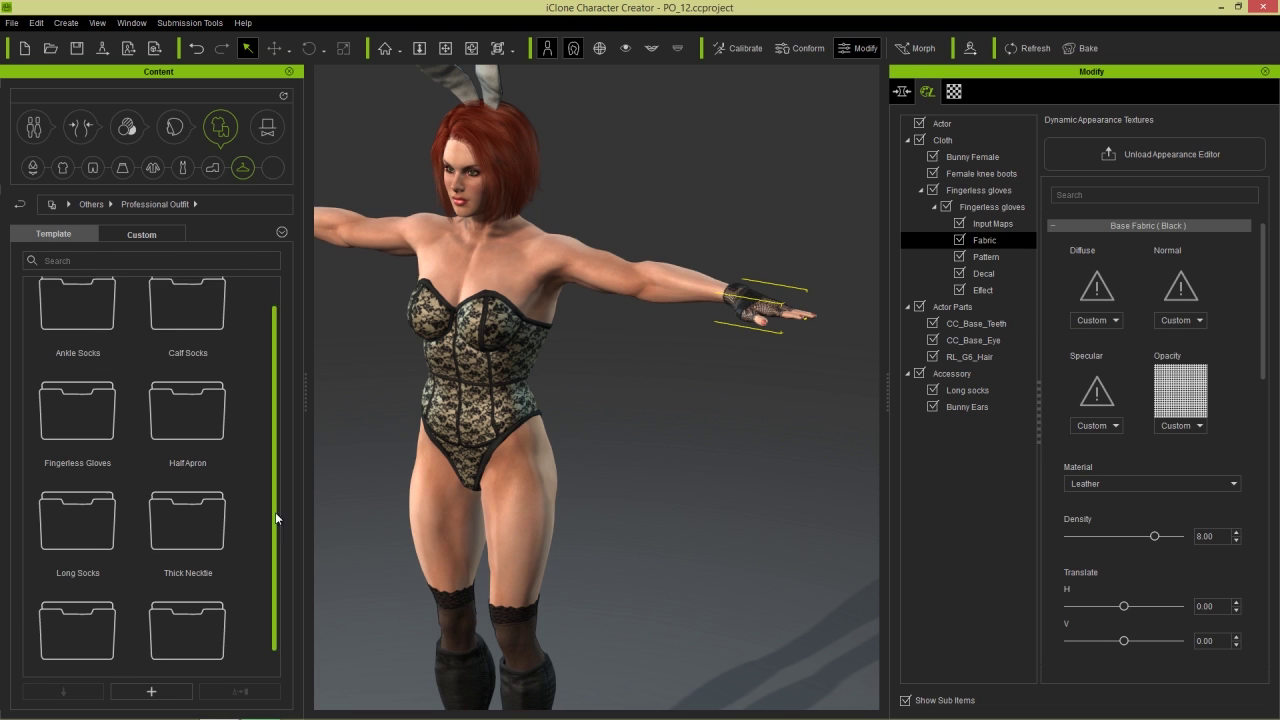
pyautogui.doubleClick(95, 633)
pyautogui.doubleClick(78, 345)
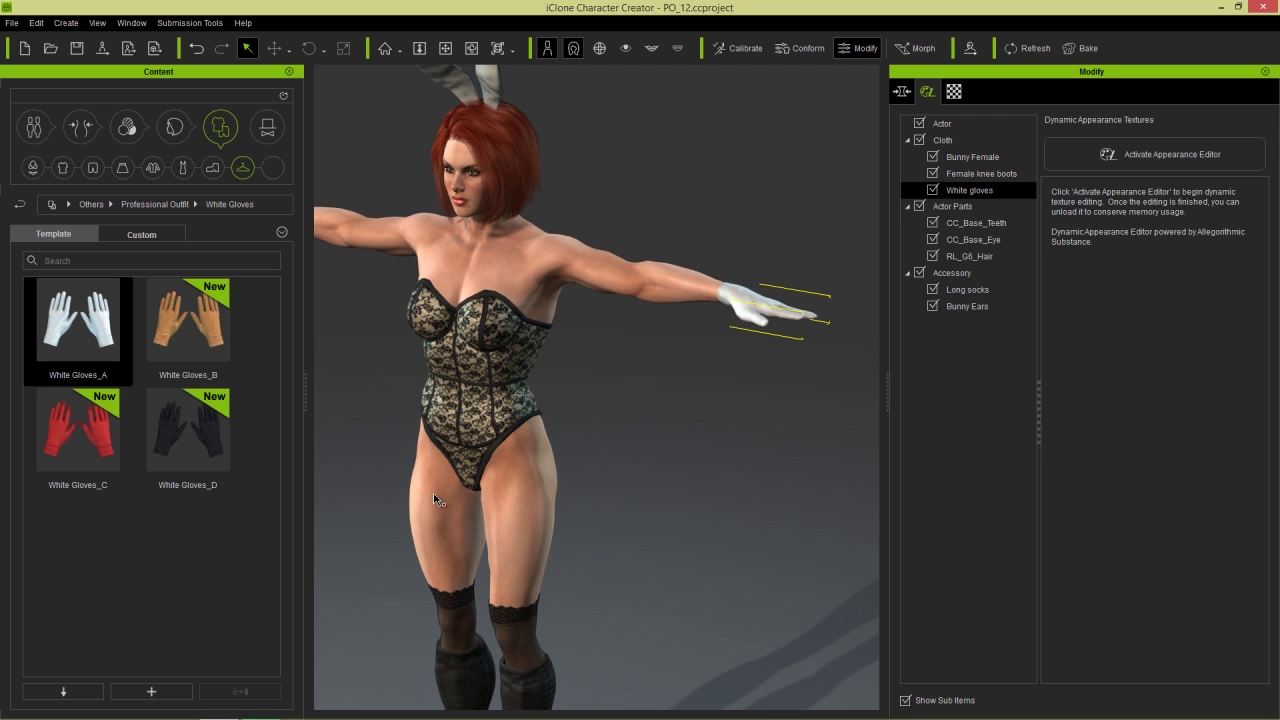
# Delete the Female knee boots from the actor's clothing.
pyautogui.moveTo(408, 493); pyautogui.dragTo(474, 484, button='middle')
pyautogui.moveTo(504, 542); pyautogui.dragTo(479, 337, button='middle')
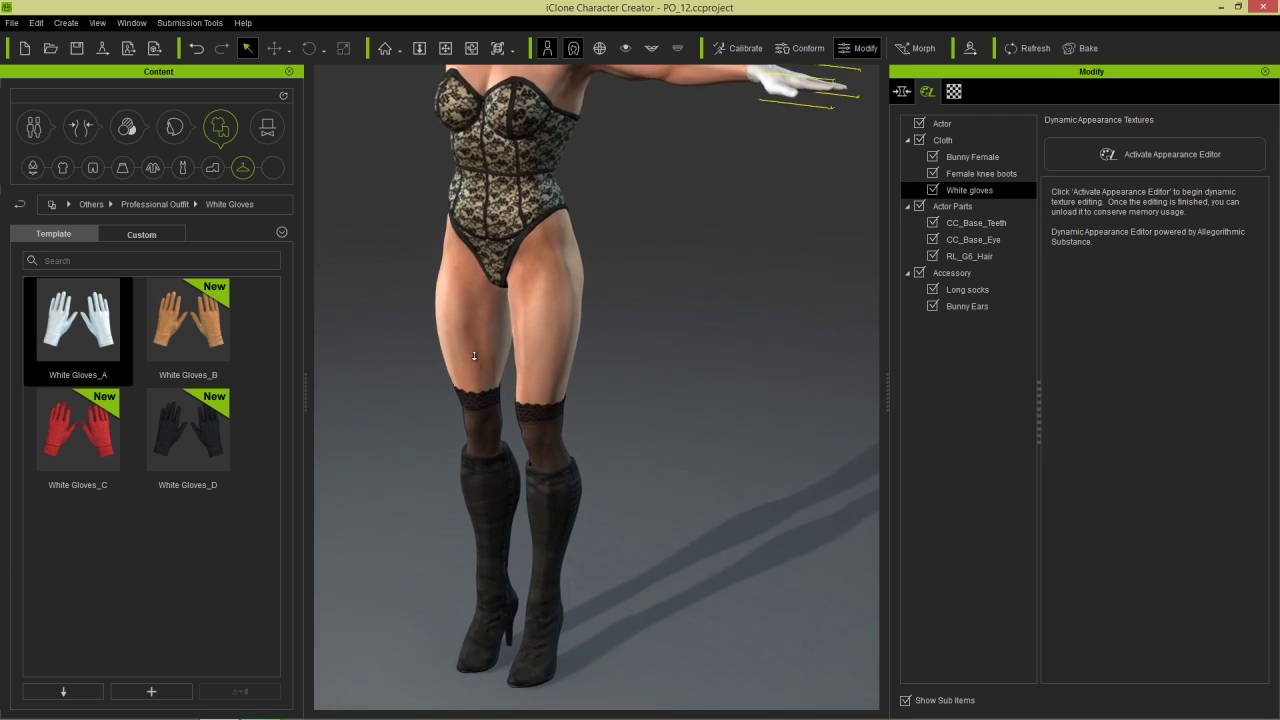
pyautogui.scroll(3, 479, 337)
pyautogui.scroll(-3, 479, 337)
pyautogui.moveTo(491, 394); pyautogui.dragTo(559, 365, button='middle')
pyautogui.moveTo(559, 431)
pyautogui.mouseDown(button='middle')
pyautogui.moveTo(558, 397)
pyautogui.moveTo(561, 423)
pyautogui.mouseUp(button='middle')
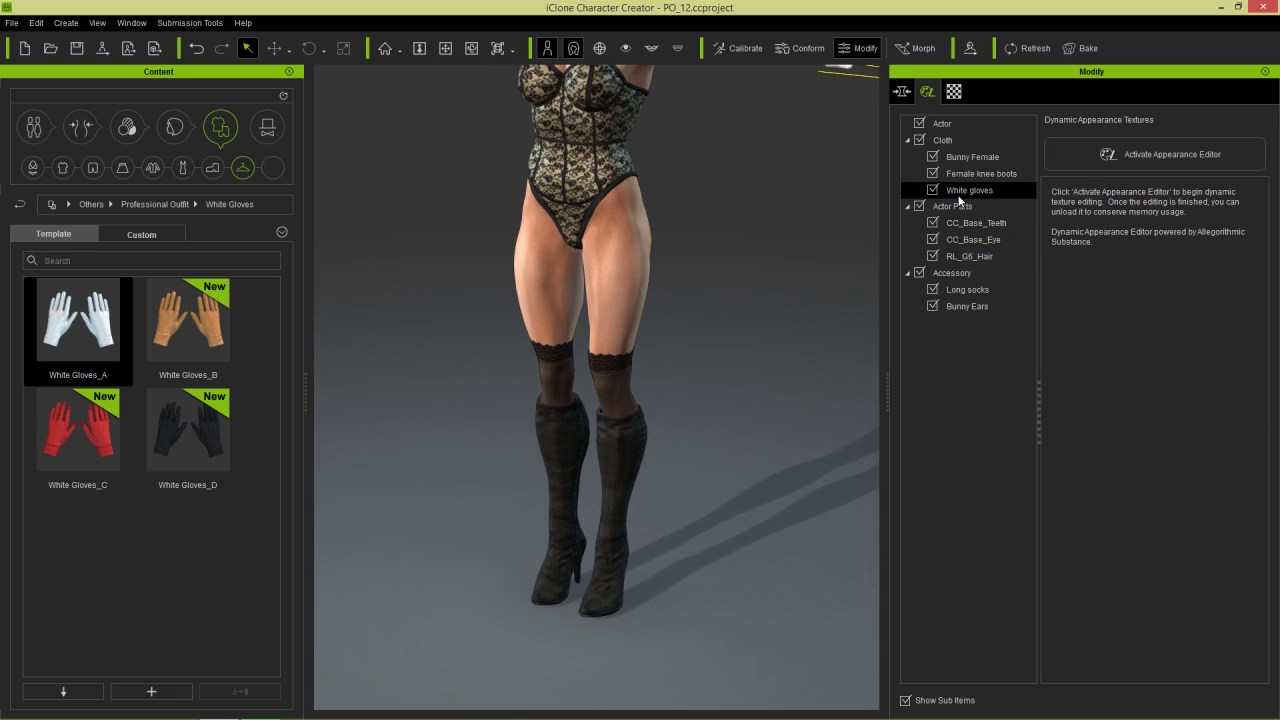
pyautogui.click(984, 175)
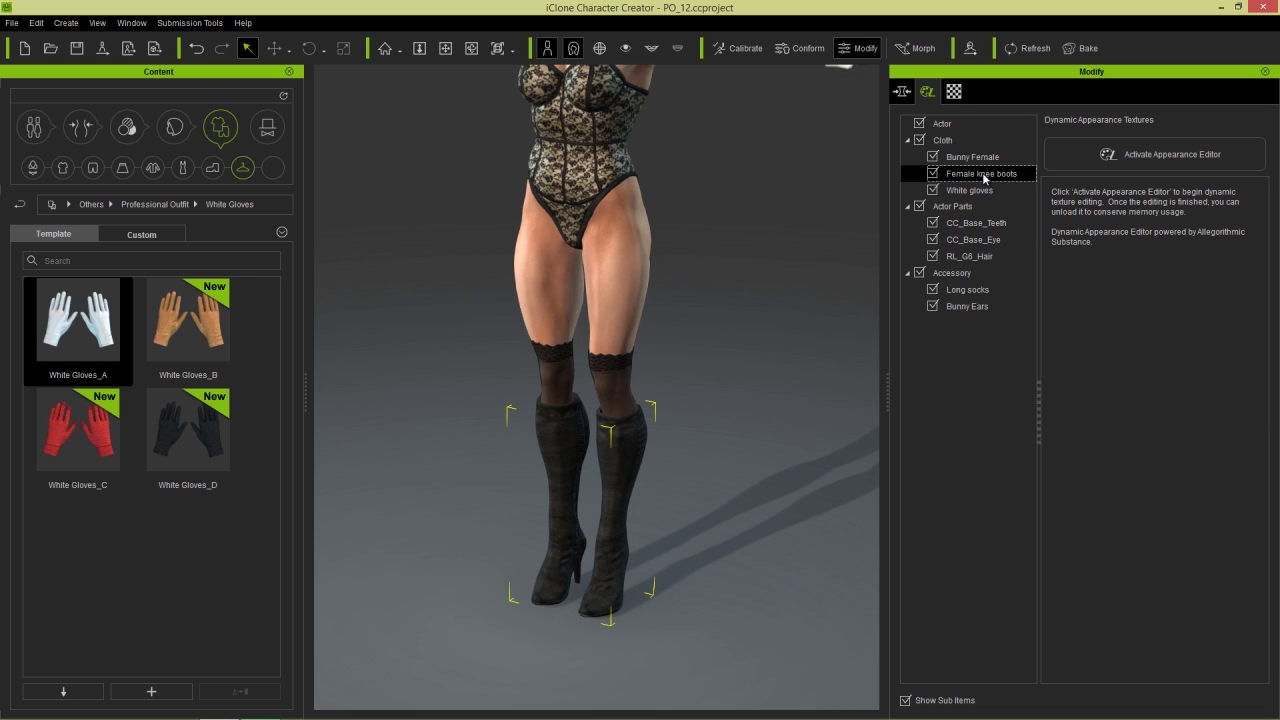
pyautogui.press('Delete')
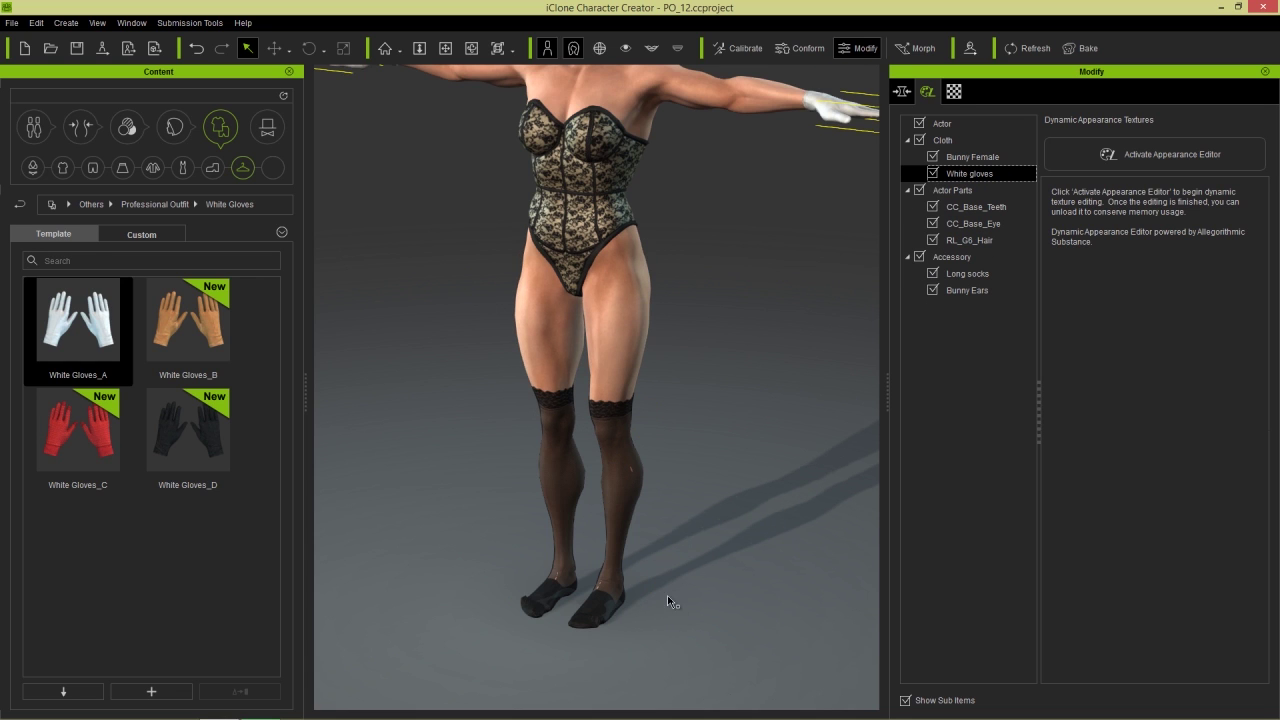
# Inspect the fit of the long socks on the bootless legs and delete the Long socks accessory.
pyautogui.scroll(6, 660, 520)
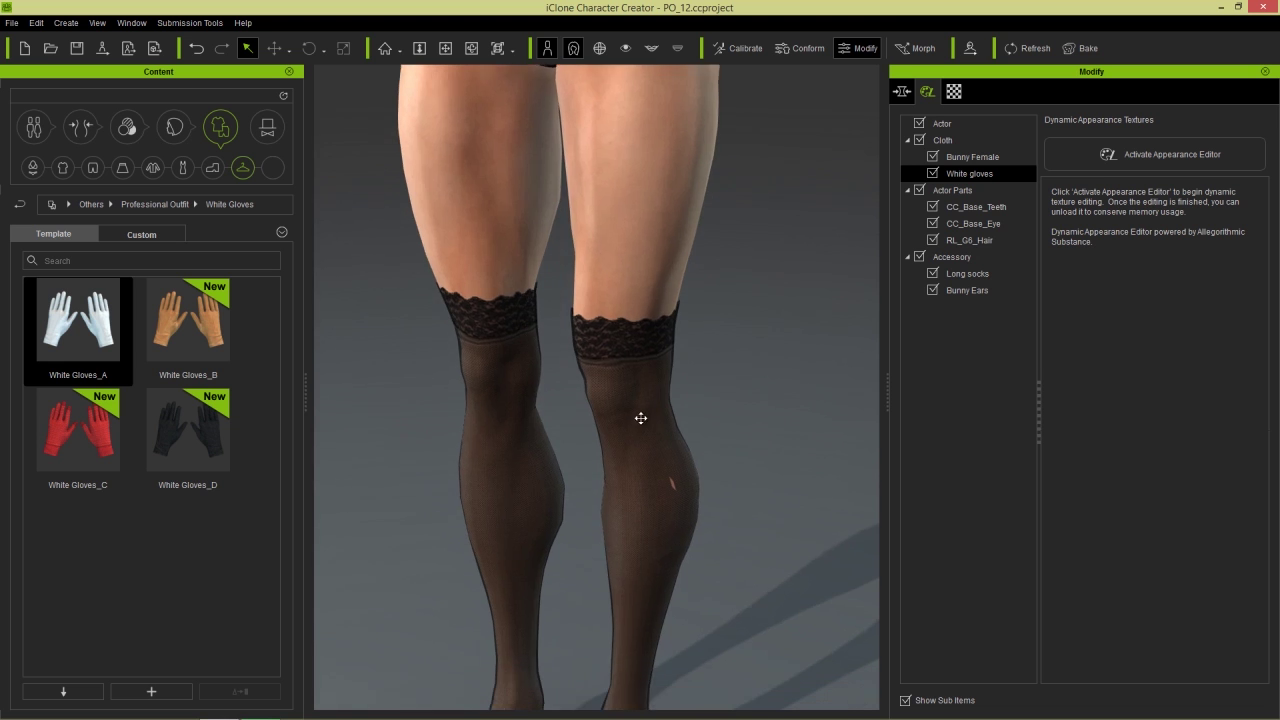
pyautogui.moveTo(641, 418); pyautogui.dragTo(657, 379, button='middle')
pyautogui.moveTo(715, 394); pyautogui.dragTo(900, 368, button='right')
pyautogui.scroll(-3, 669, 389)
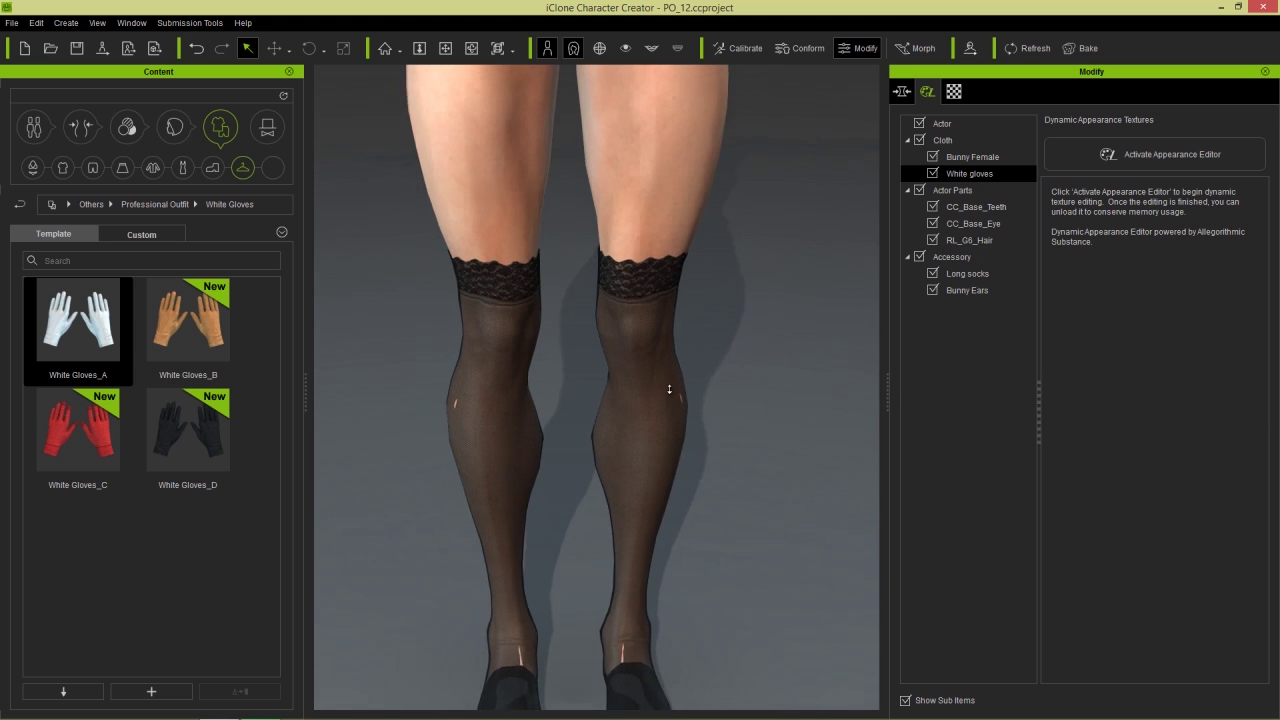
pyautogui.moveTo(677, 420); pyautogui.dragTo(643, 434, button='right')
pyautogui.scroll(-5, 633, 396)
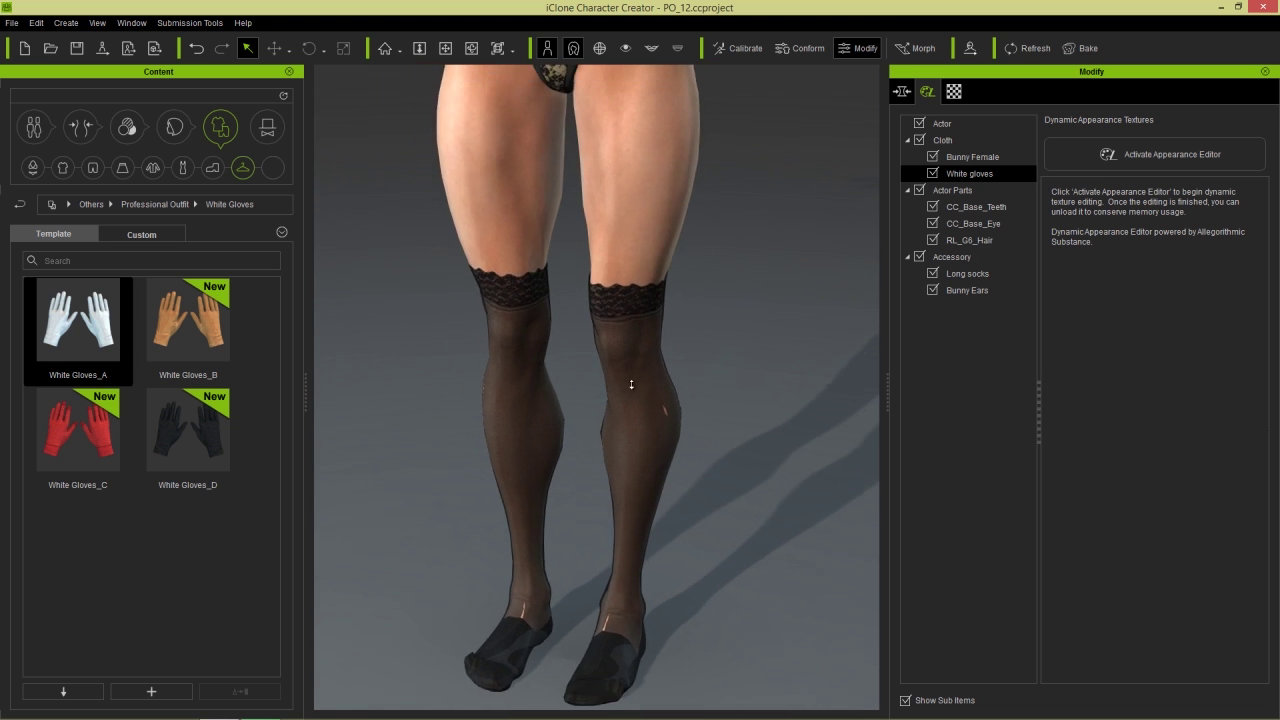
pyautogui.scroll(-3, 641, 408)
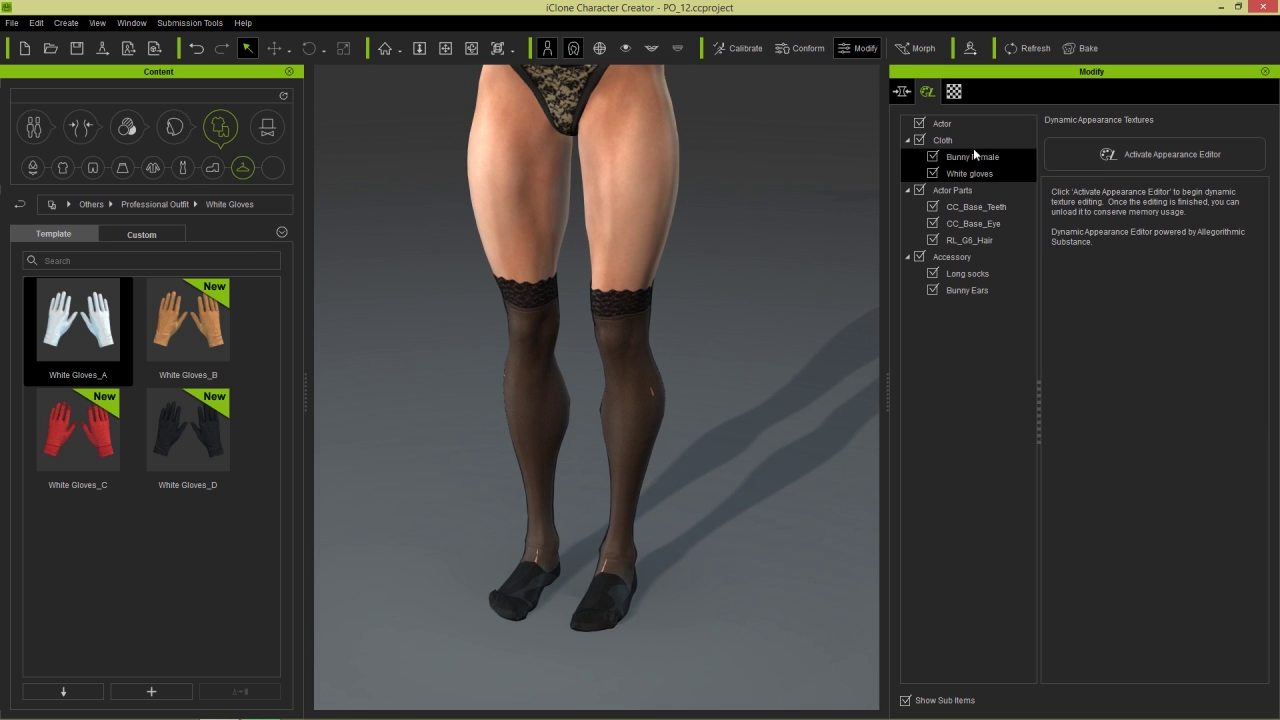
pyautogui.click(982, 279)
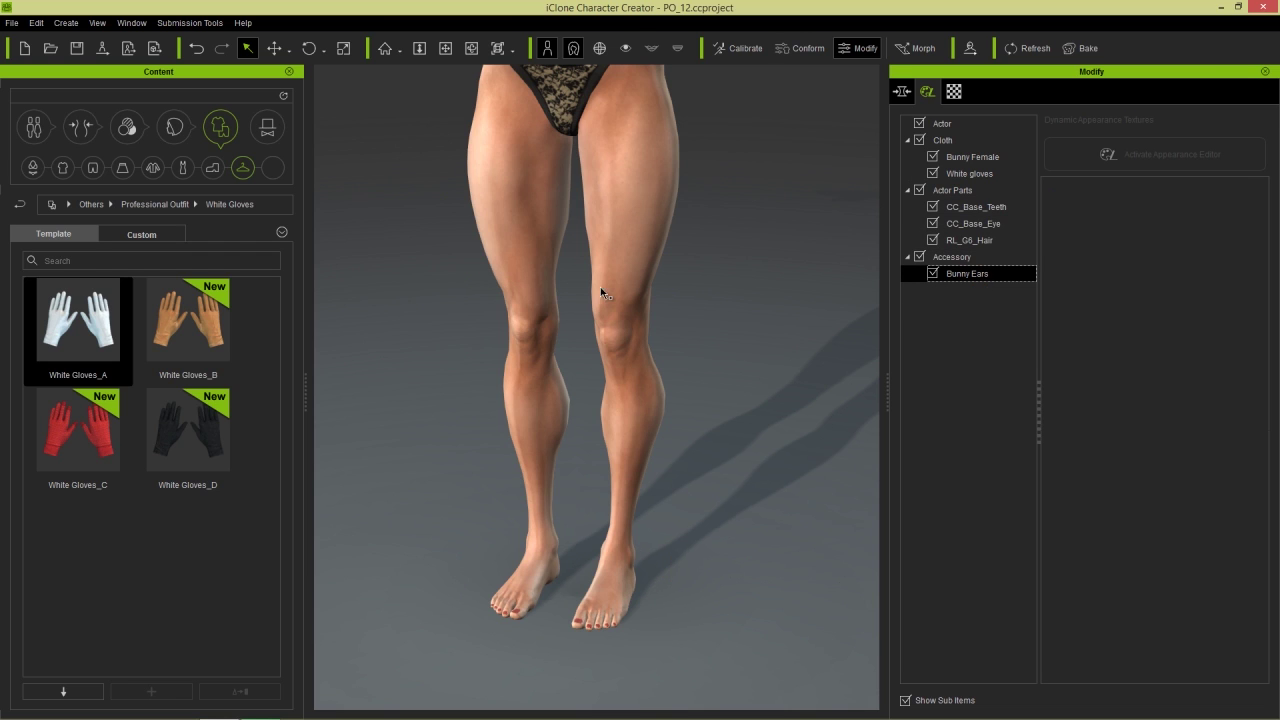
# Put the High-heels_C from the Shoes templates on the character.
pyautogui.click(212, 167)
pyautogui.moveTo(276, 358); pyautogui.dragTo(279, 527)
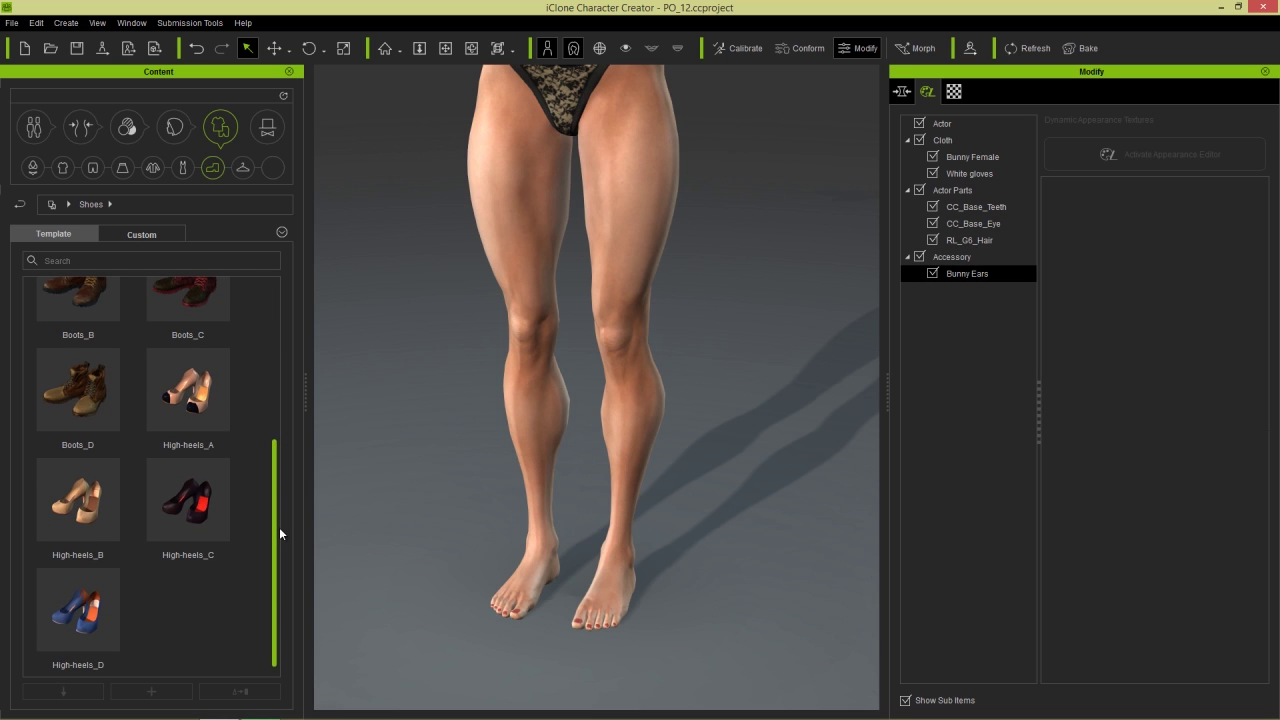
pyautogui.doubleClick(200, 500)
pyautogui.moveTo(646, 133); pyautogui.dragTo(618, 315, button='middle')
pyautogui.scroll(-4, 640, 323)
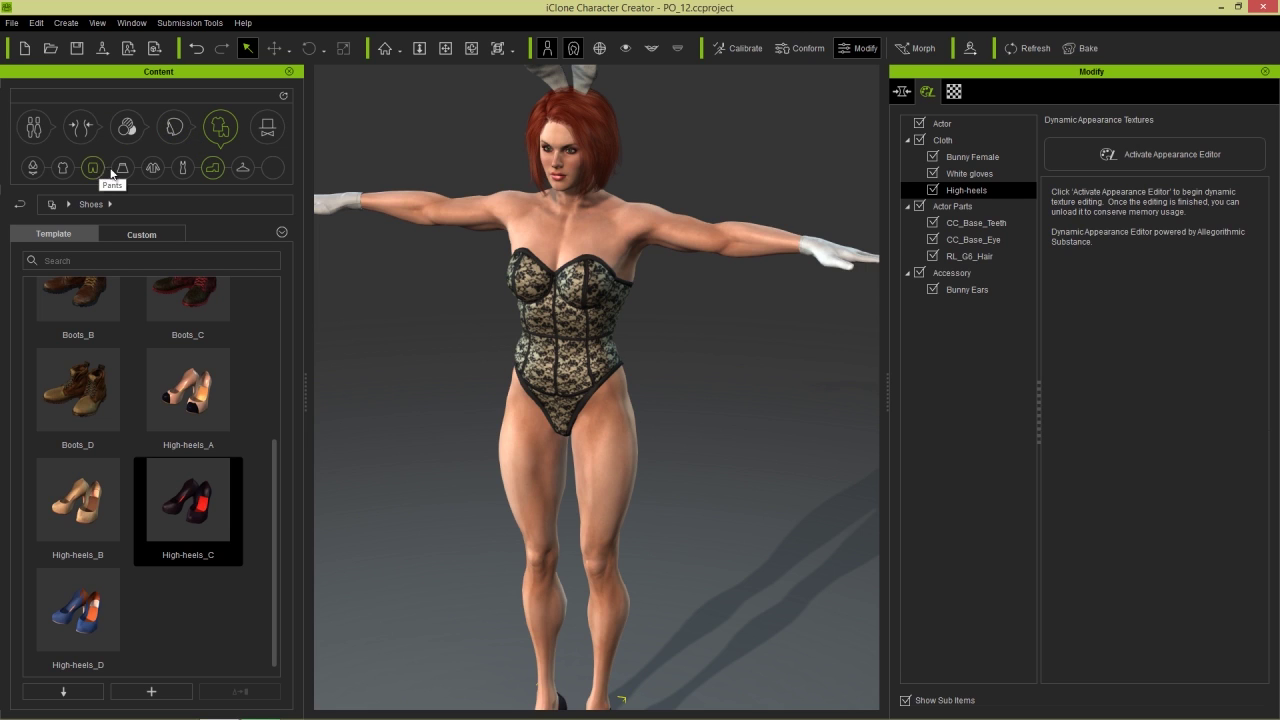
# Dress the character in Pencil skirt_A from the Skirts > Professional Outfit > Pencil Skirt templates.
pyautogui.click(122, 167)
pyautogui.doubleClick(87, 430)
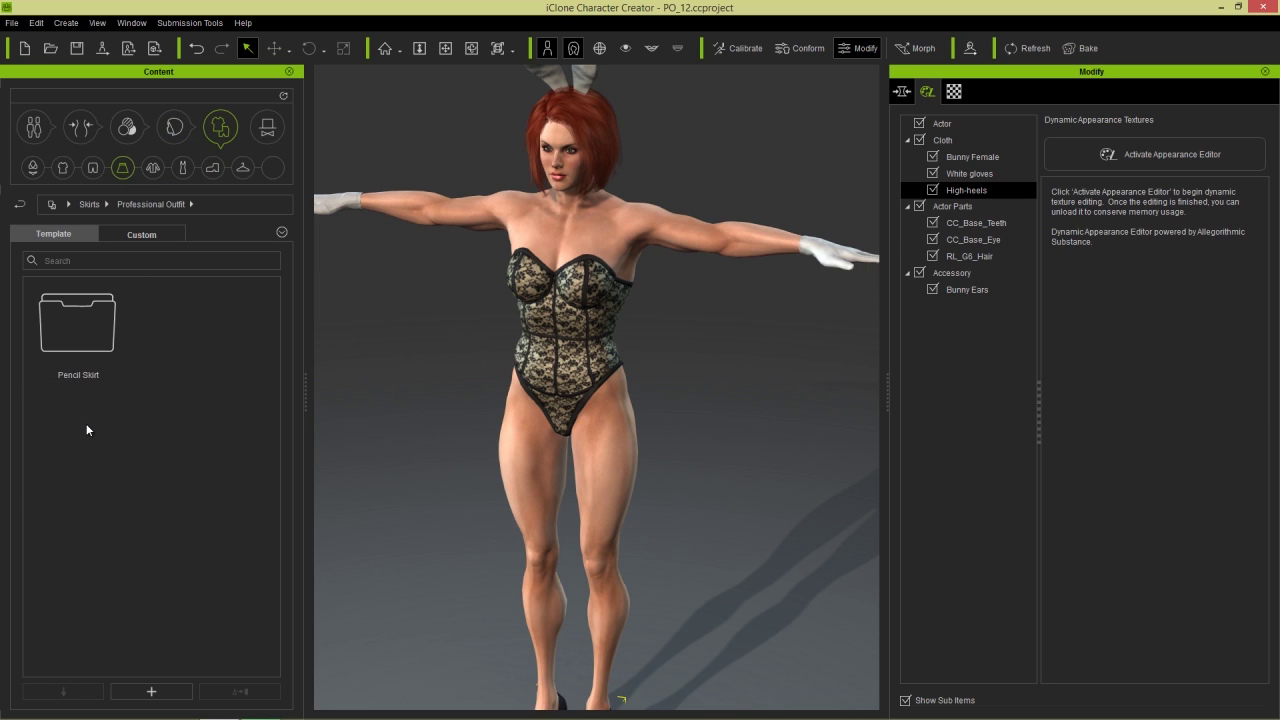
pyautogui.doubleClick(80, 340)
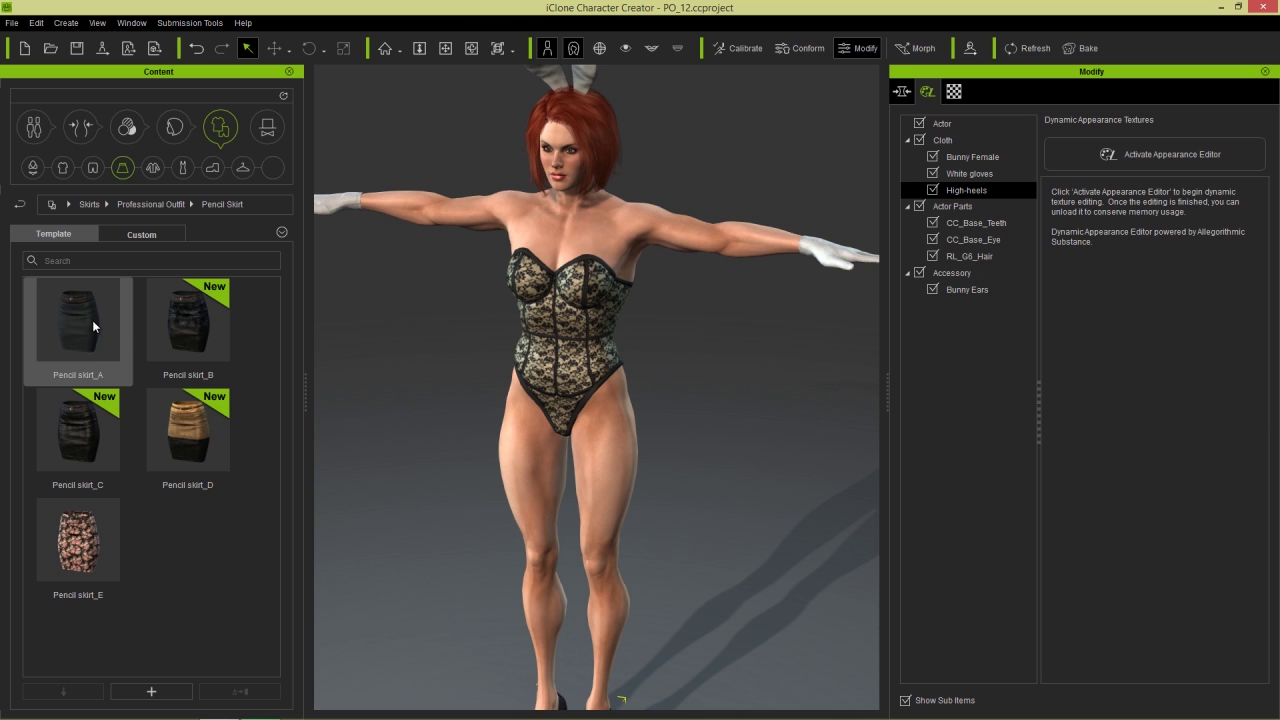
pyautogui.doubleClick(92, 324)
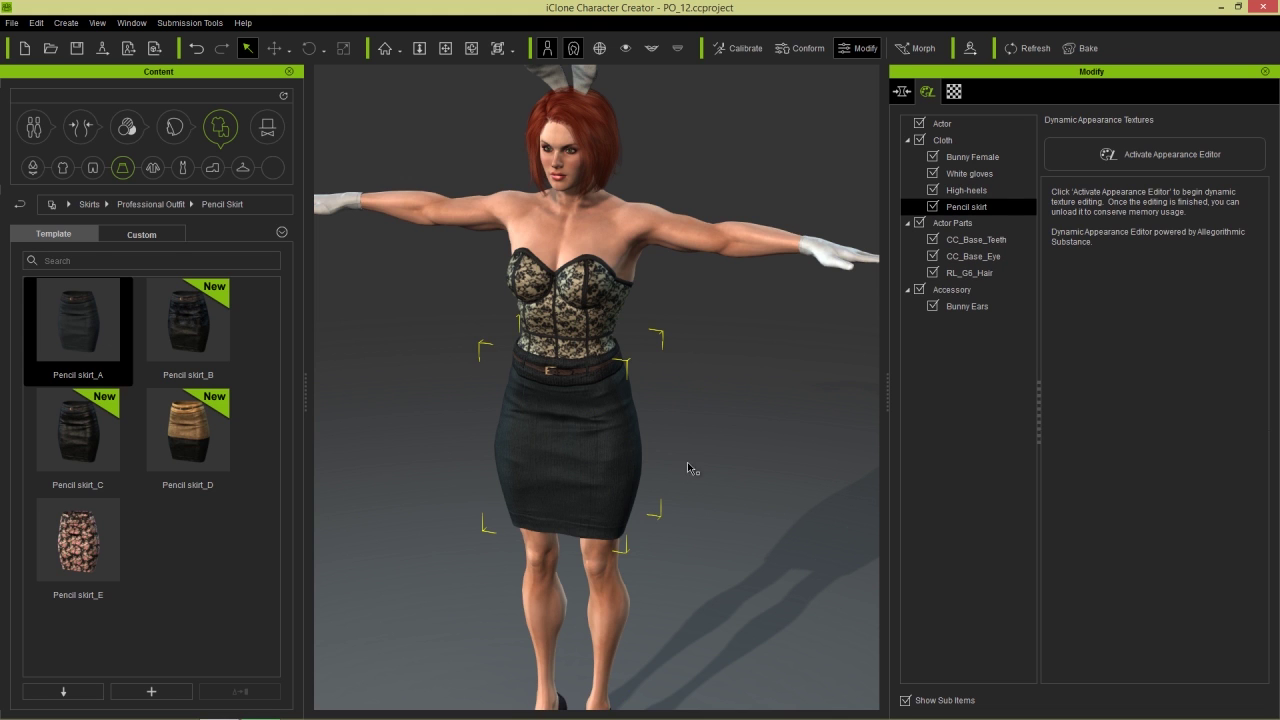
pyautogui.moveTo(753, 345)
pyautogui.mouseDown(button='right')
pyautogui.moveTo(563, 397)
pyautogui.moveTo(746, 357)
pyautogui.mouseUp(button='right')
pyautogui.moveTo(693, 336); pyautogui.dragTo(687, 389, button='middle')
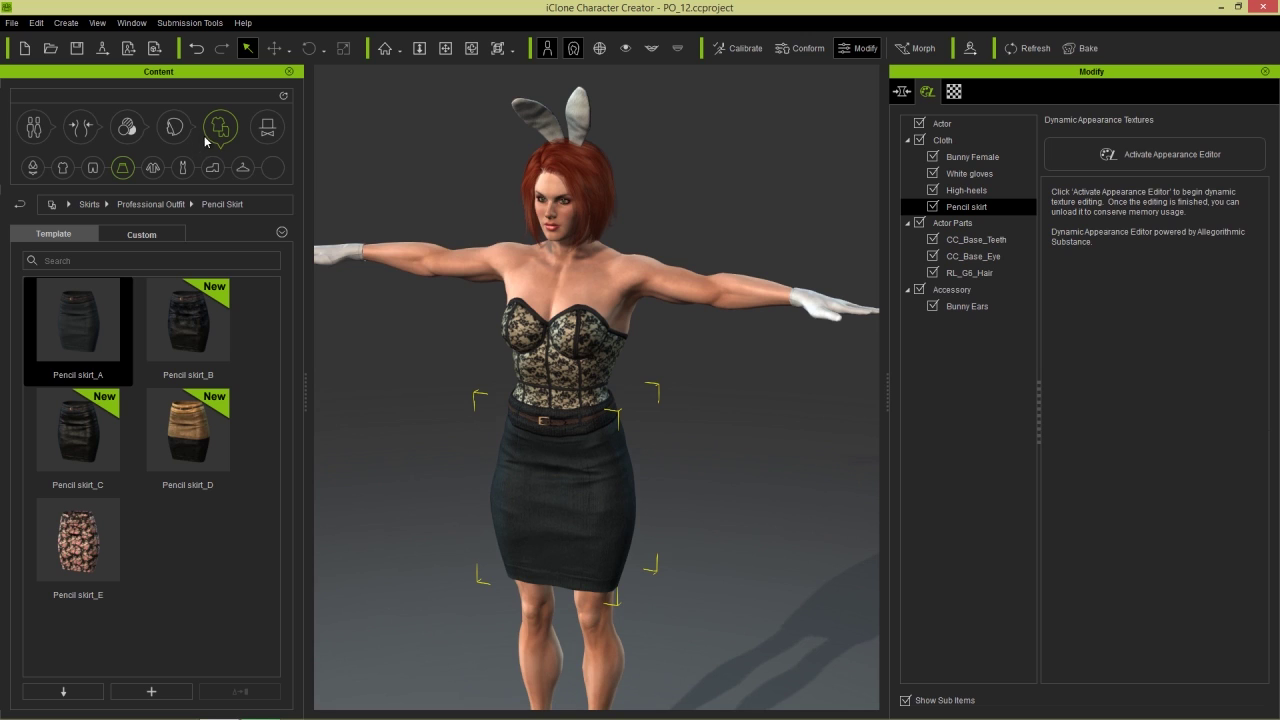
# Add Close_collar_short_sleeves_shirt_A from the Professional Outfit shirts and move Bunny Female below it in the Cloth list.
pyautogui.click(63, 167)
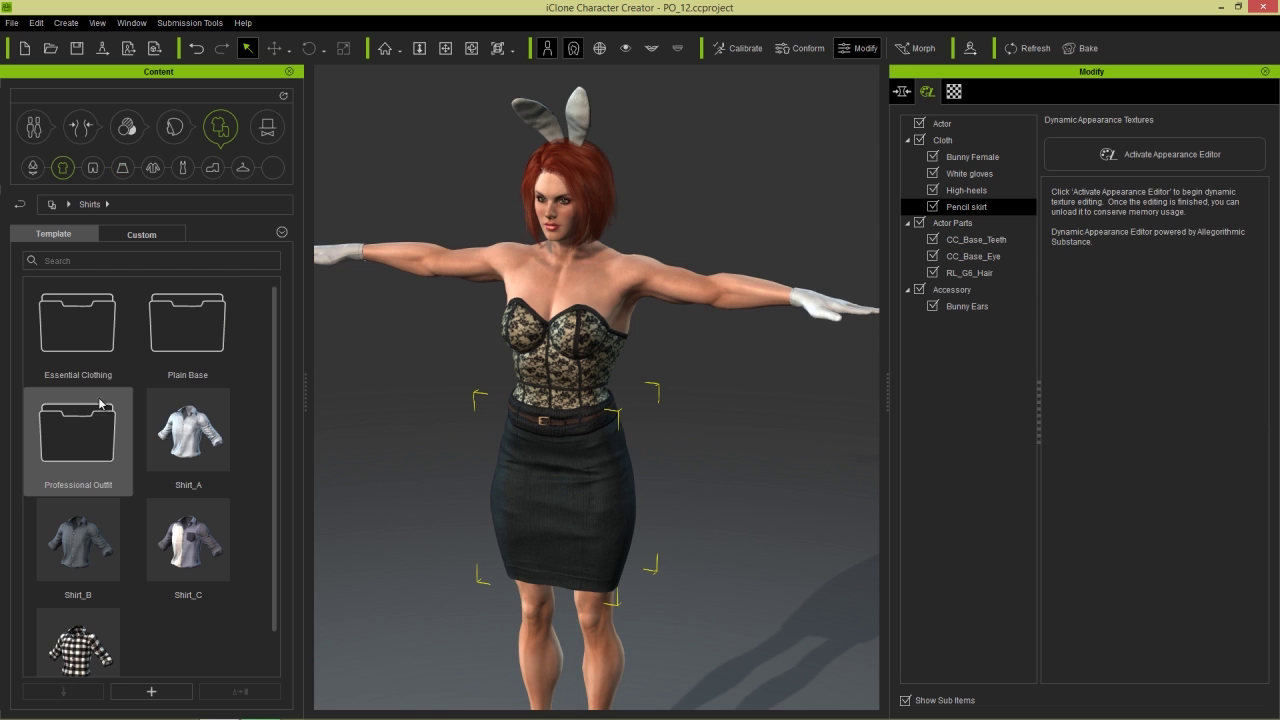
pyautogui.doubleClick(87, 430)
pyautogui.keyDown('ctrl'); pyautogui.scroll(-1, 91, 400); pyautogui.keyUp('ctrl')
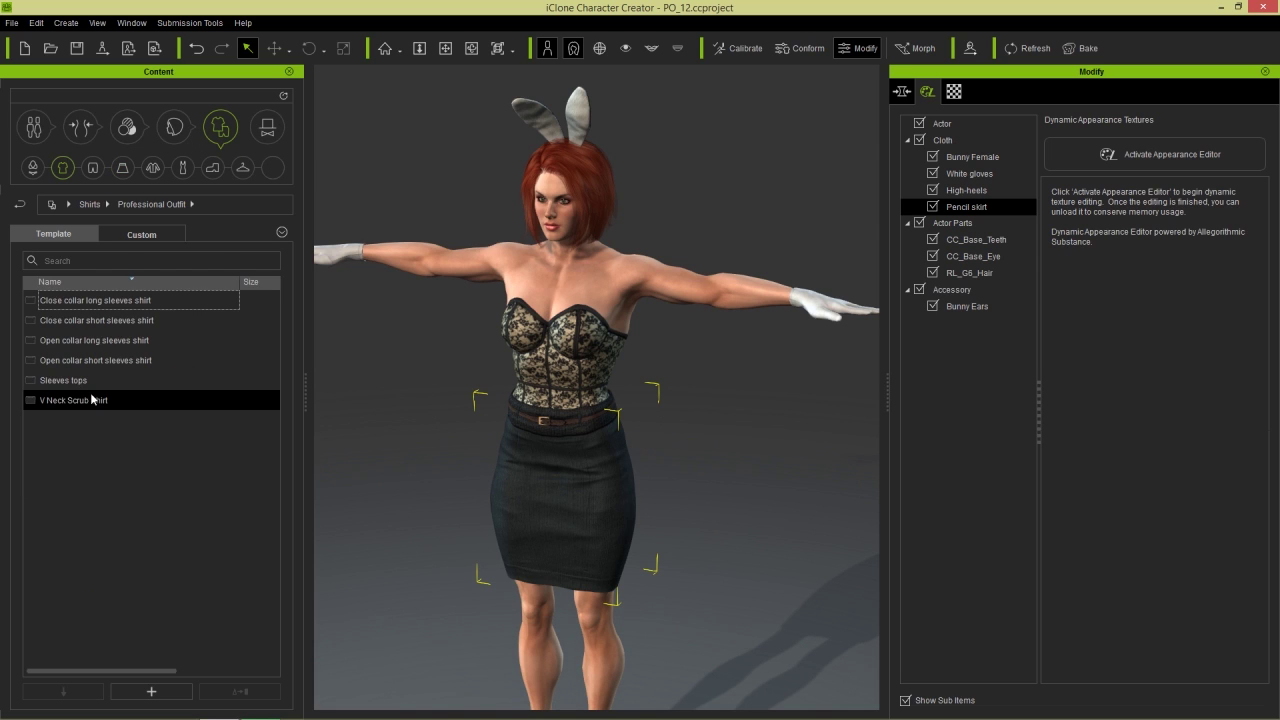
pyautogui.doubleClick(115, 322)
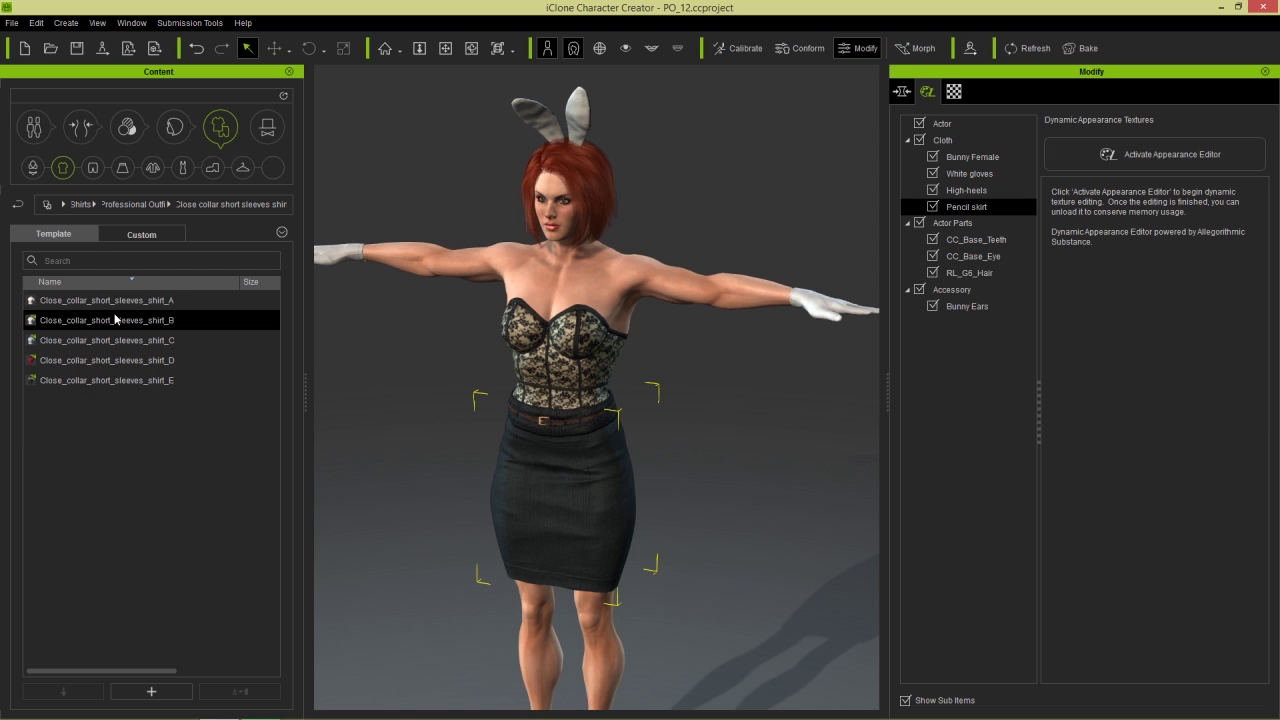
pyautogui.keyDown('ctrl'); pyautogui.scroll(1, 115, 320); pyautogui.keyUp('ctrl')
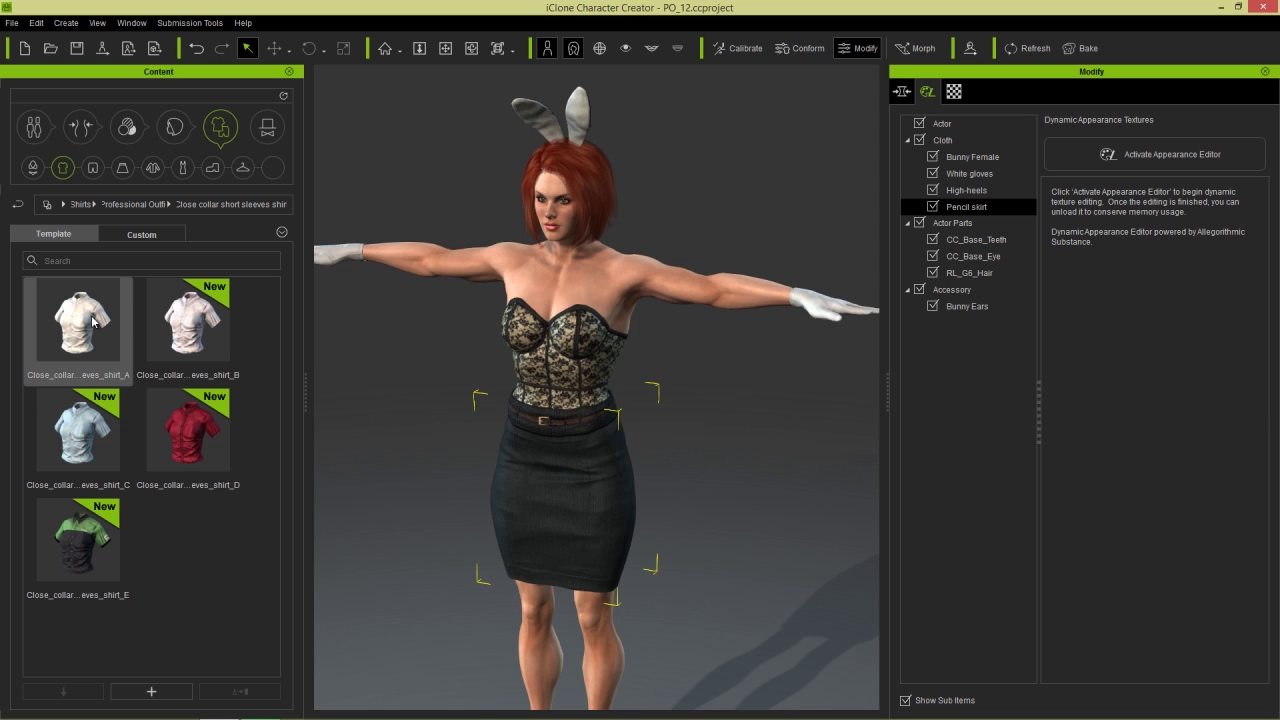
pyautogui.doubleClick(92, 321)
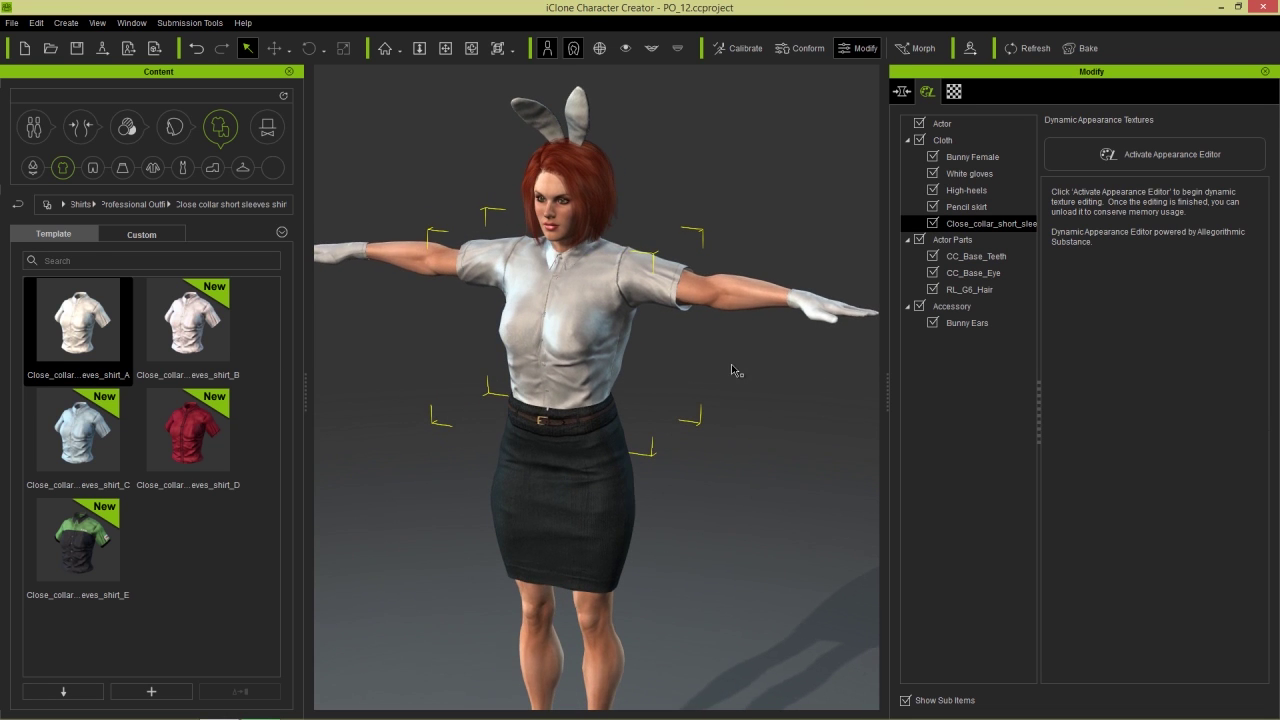
pyautogui.moveTo(970, 157); pyautogui.dragTo(972, 223)
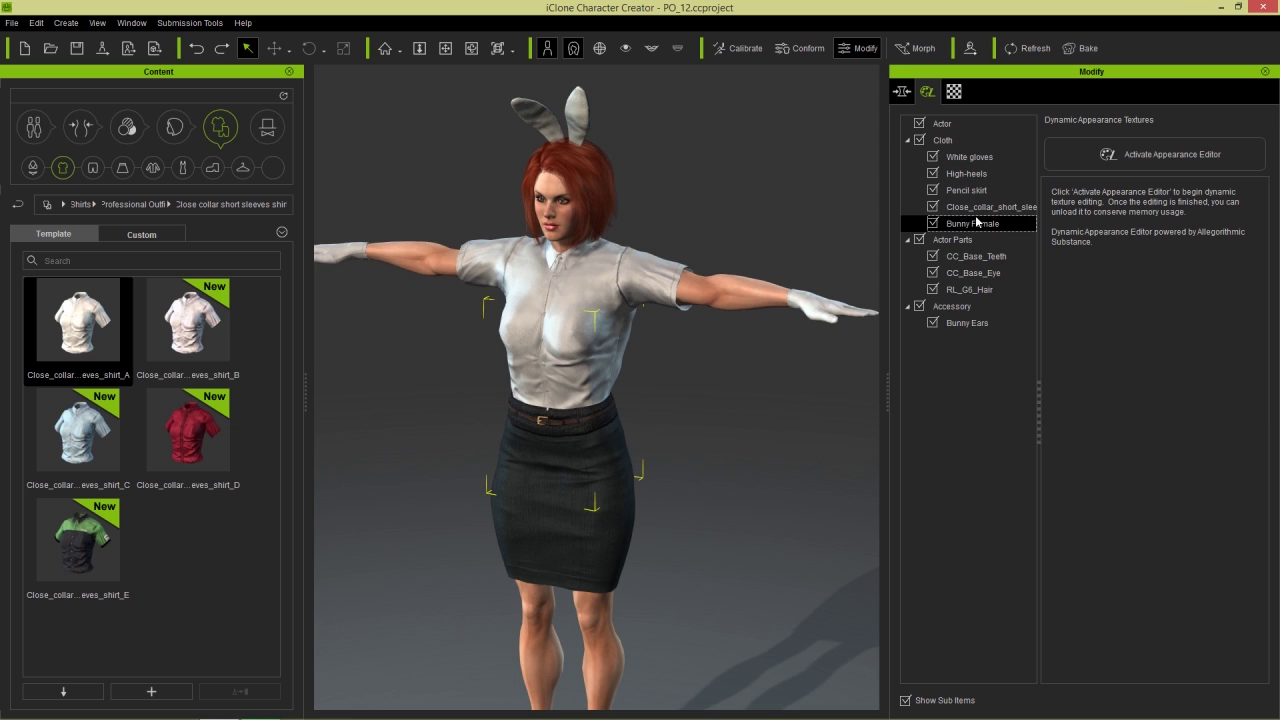
# Delete the Bunny Ears accessory from the character's head.
pyautogui.click(970, 323)
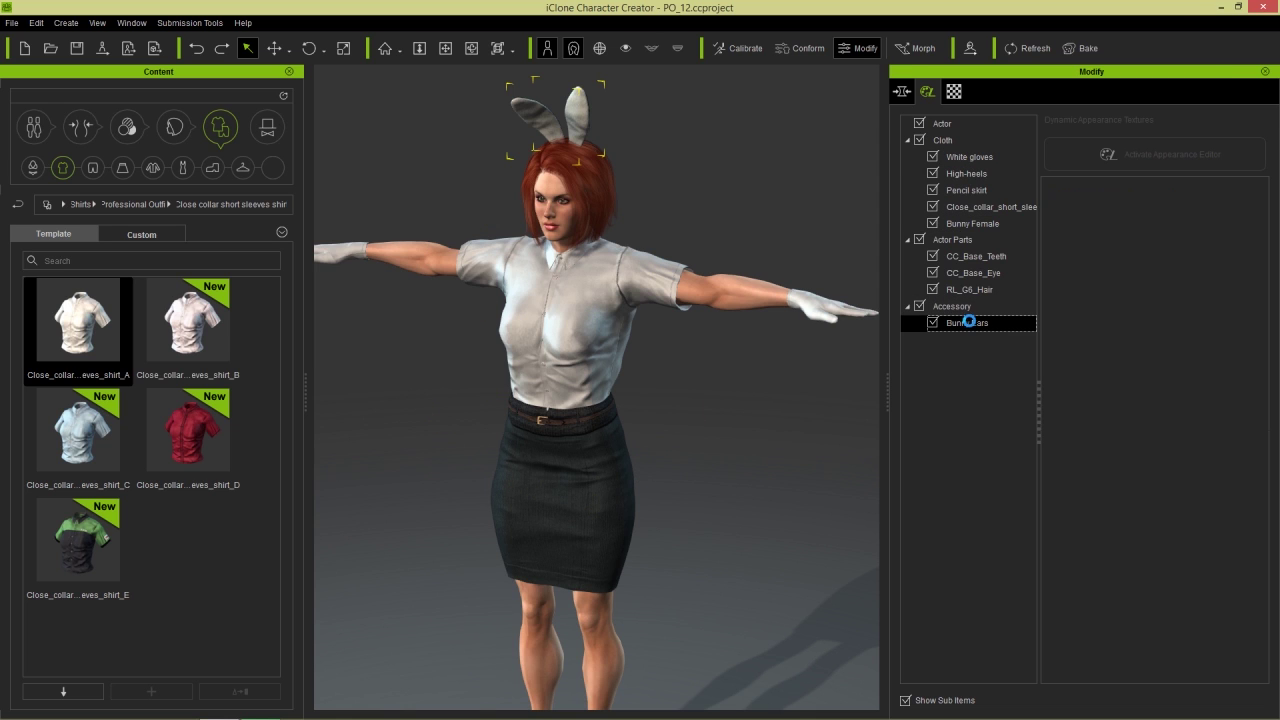
pyautogui.press('Delete')
pyautogui.moveTo(619, 371); pyautogui.dragTo(663, 341, button='right')
pyautogui.moveTo(641, 399); pyautogui.dragTo(678, 388, button='right')
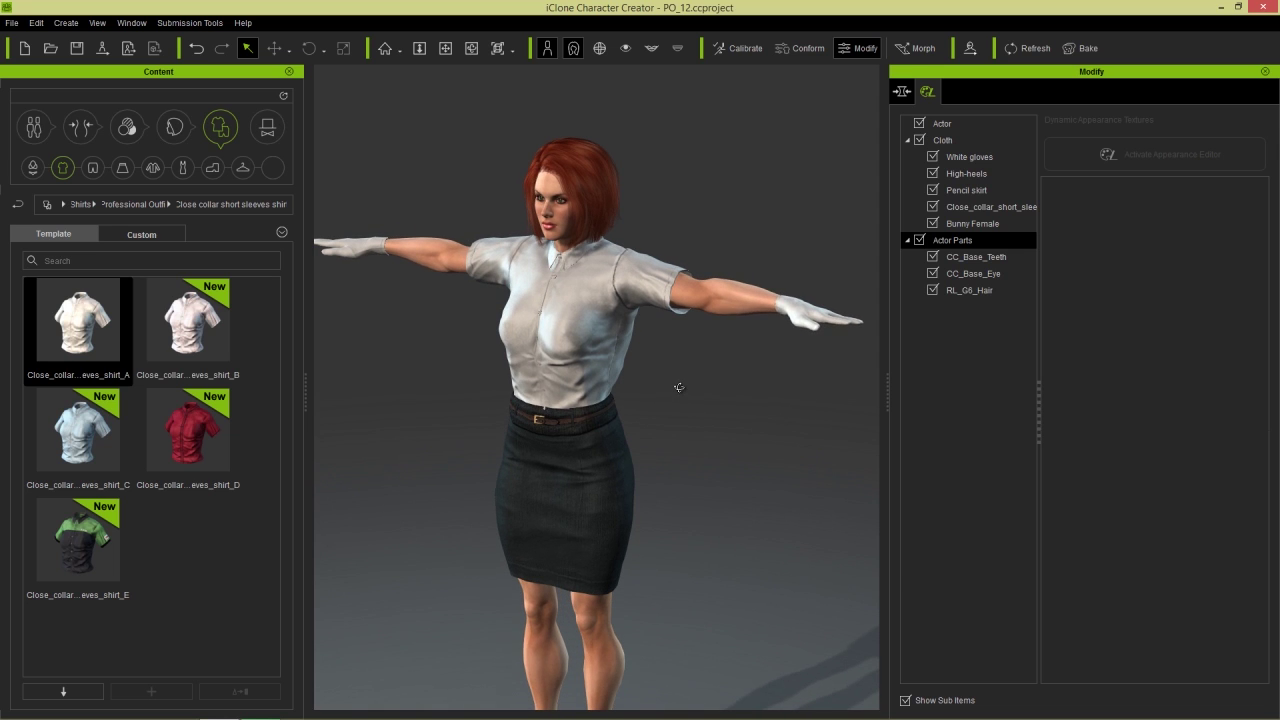
# Put the red Waistcoat_D from the Coats > Professional Outfit > Waistcoat templates over the shirt.
pyautogui.click(153, 168)
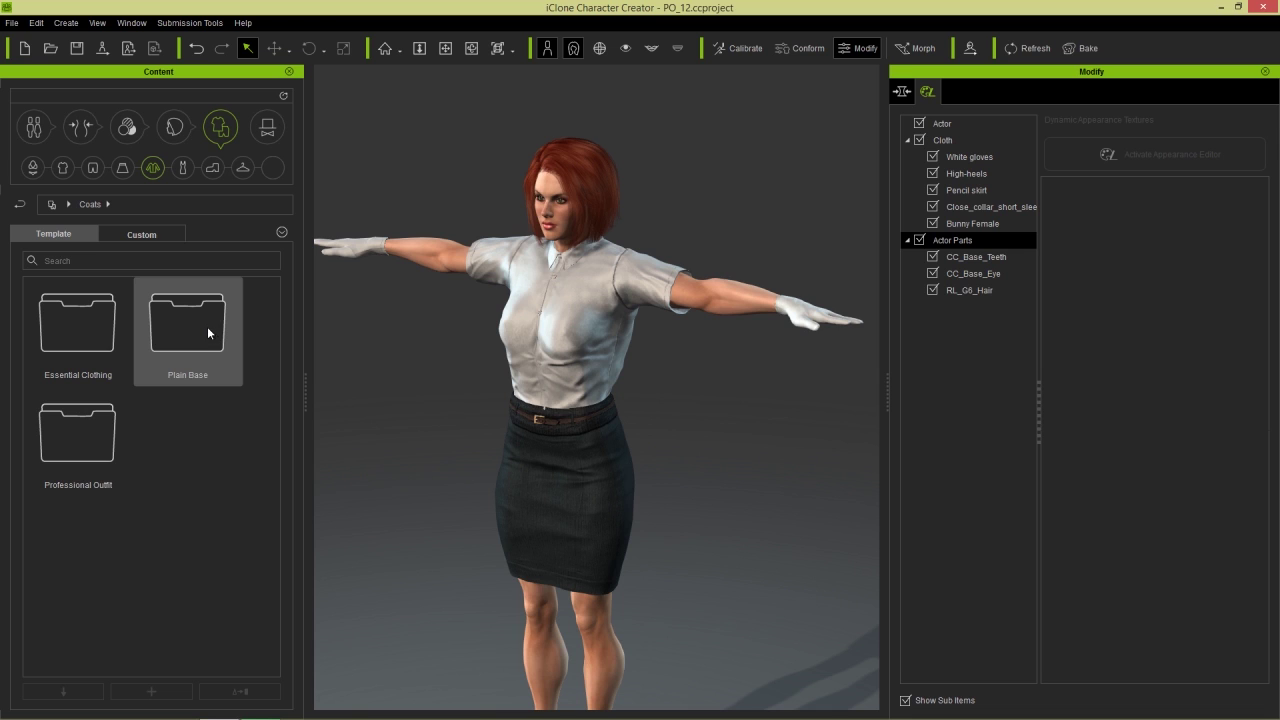
pyautogui.doubleClick(102, 446)
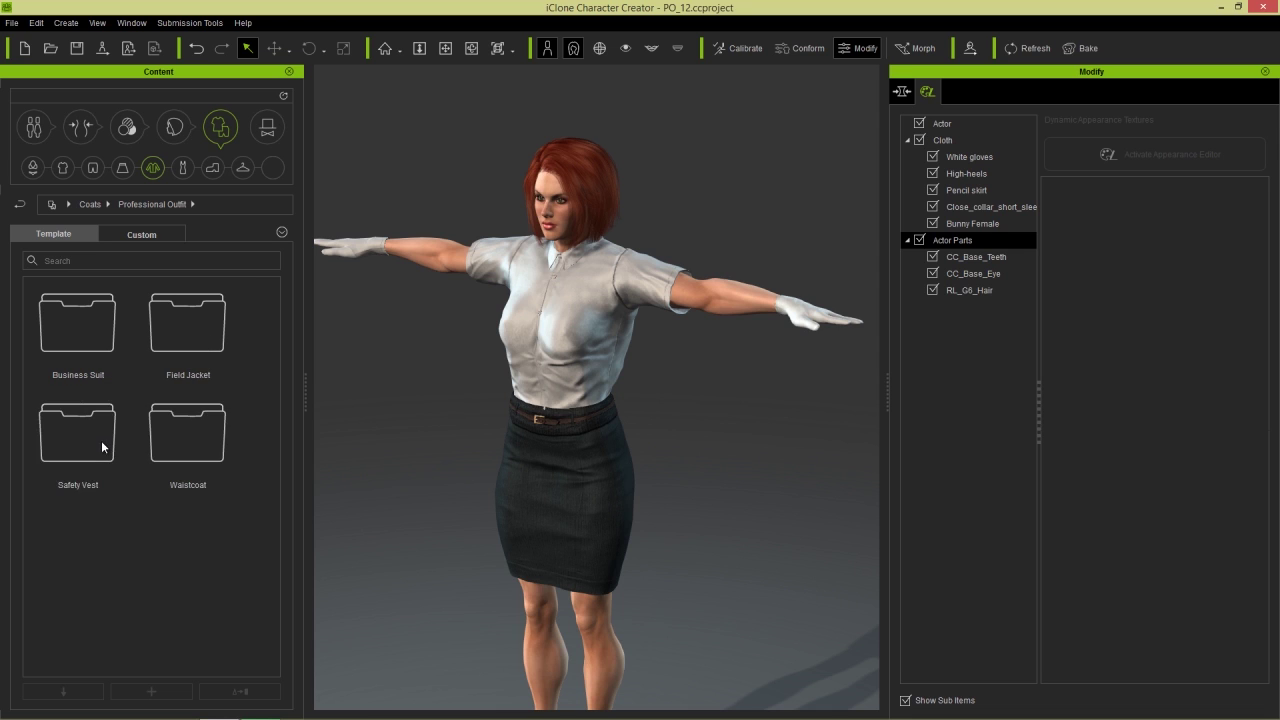
pyautogui.doubleClick(185, 420)
pyautogui.doubleClick(190, 440)
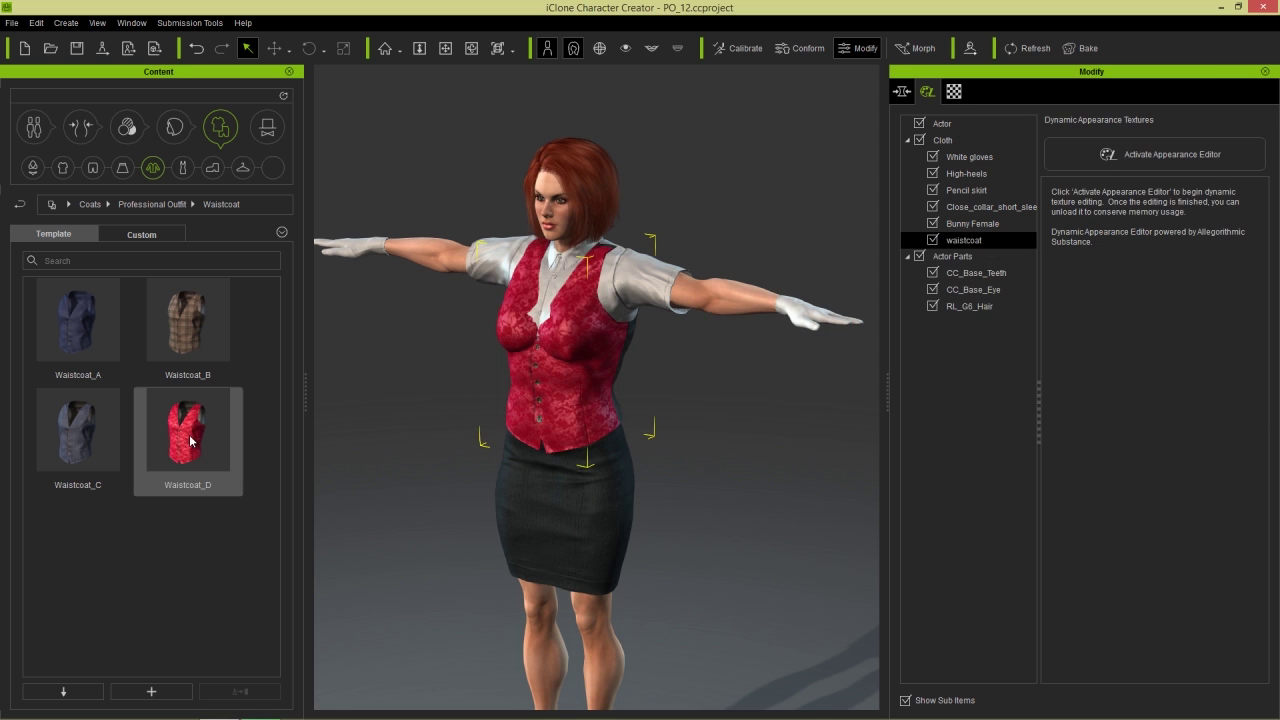
pyautogui.scroll(3, 655, 480)
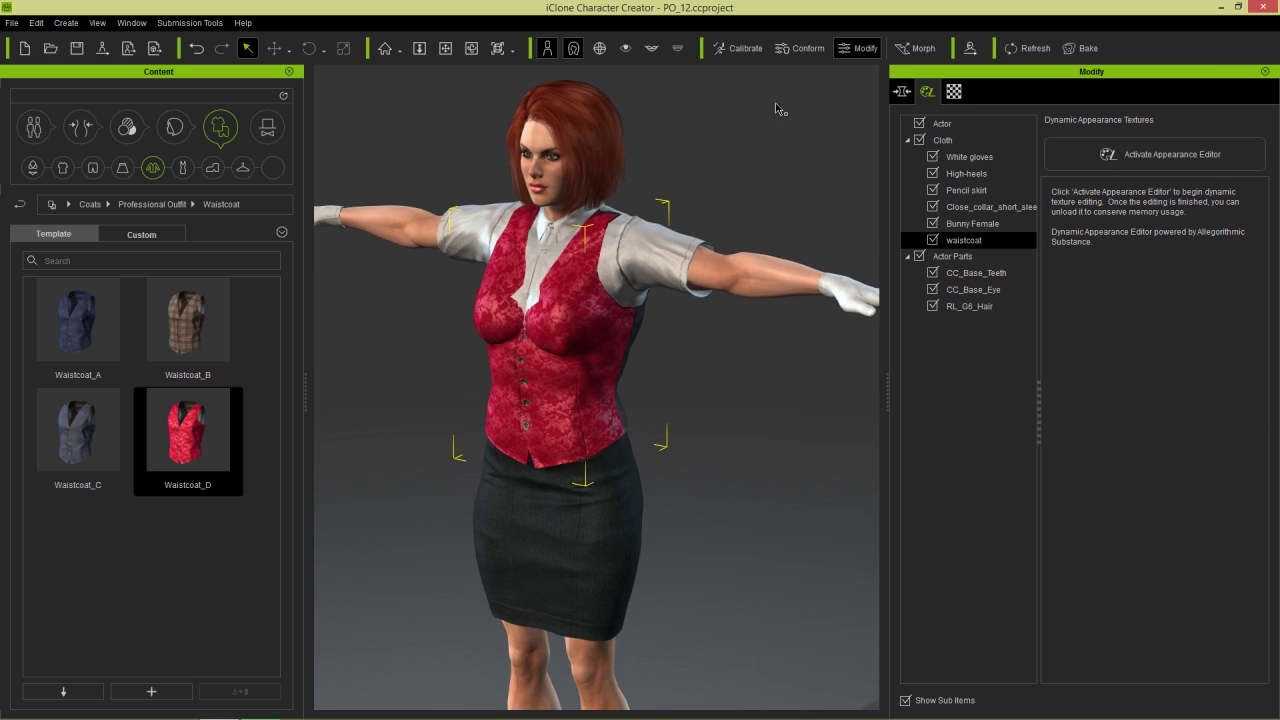
# Calculate the waistcoat's collision with the Conform Clothing settings to fit it over the shirt.
pyautogui.click(800, 48)
pyautogui.click(260, 325)
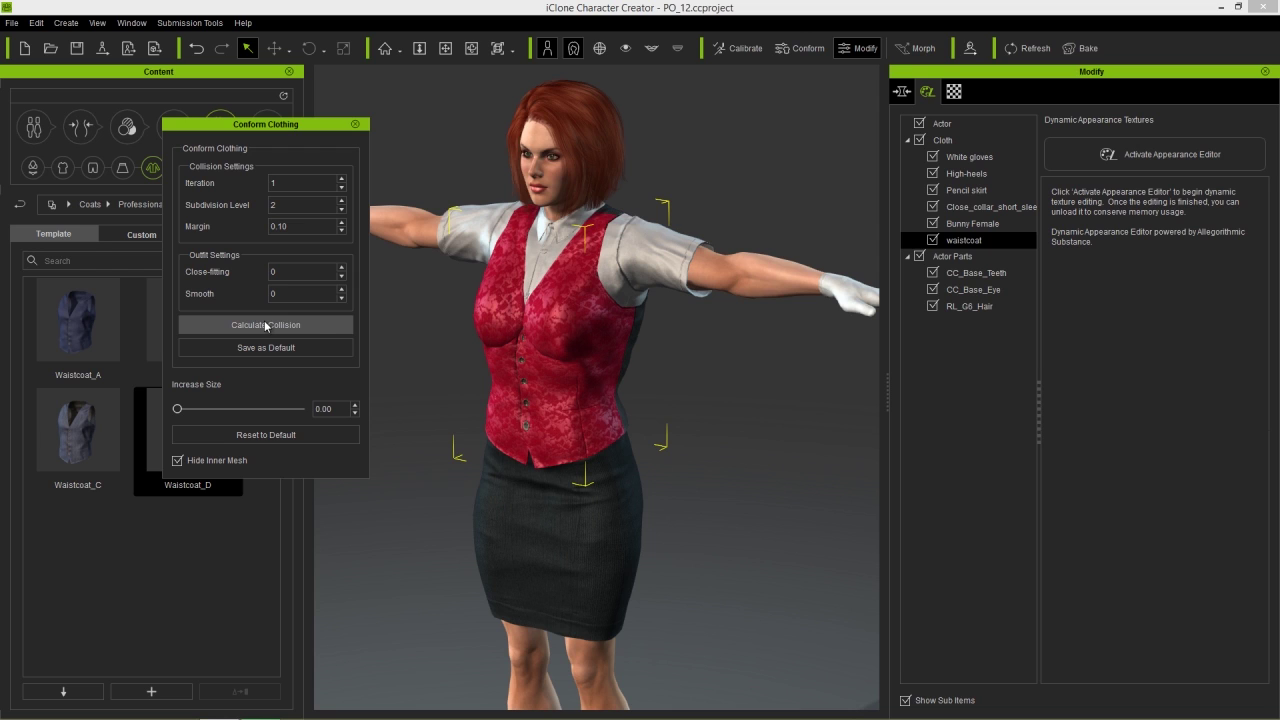
pyautogui.click(355, 124)
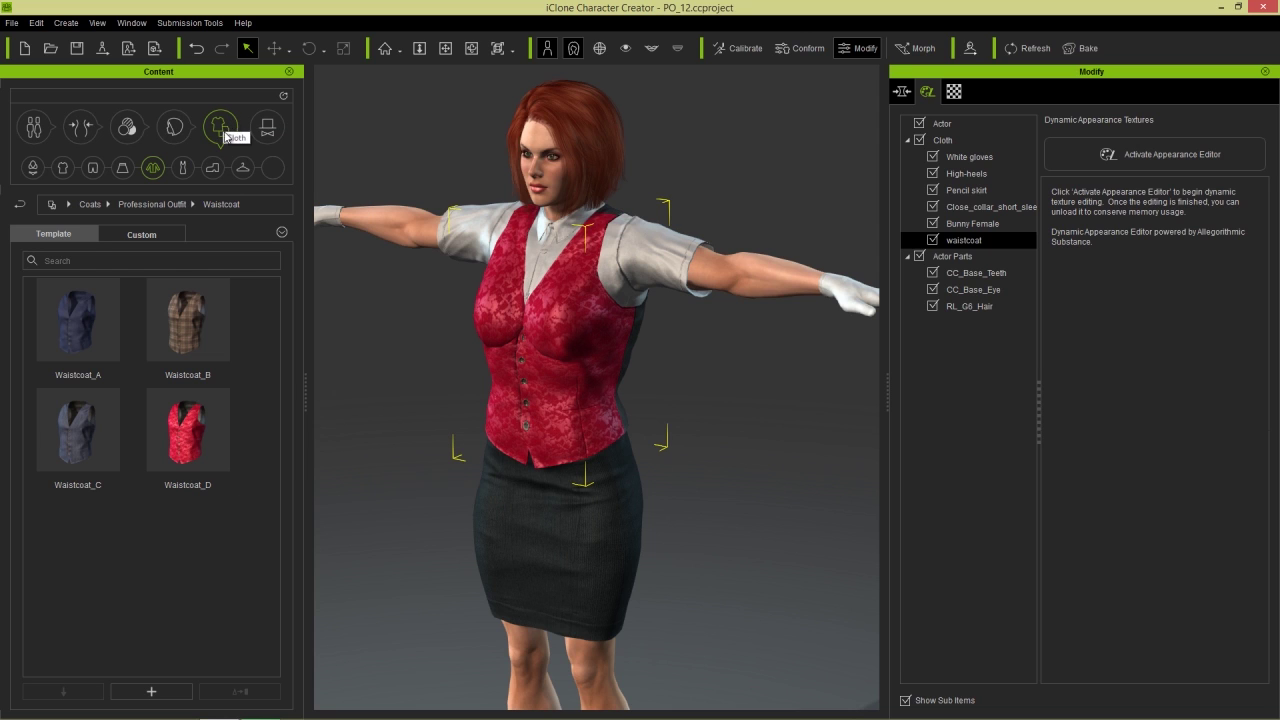
# Add the black Woman Bow_Tie_E accessory from Torso > Professional Outfit > Woman Bow_Tie at the shirt's collar.
pyautogui.click(247, 168)
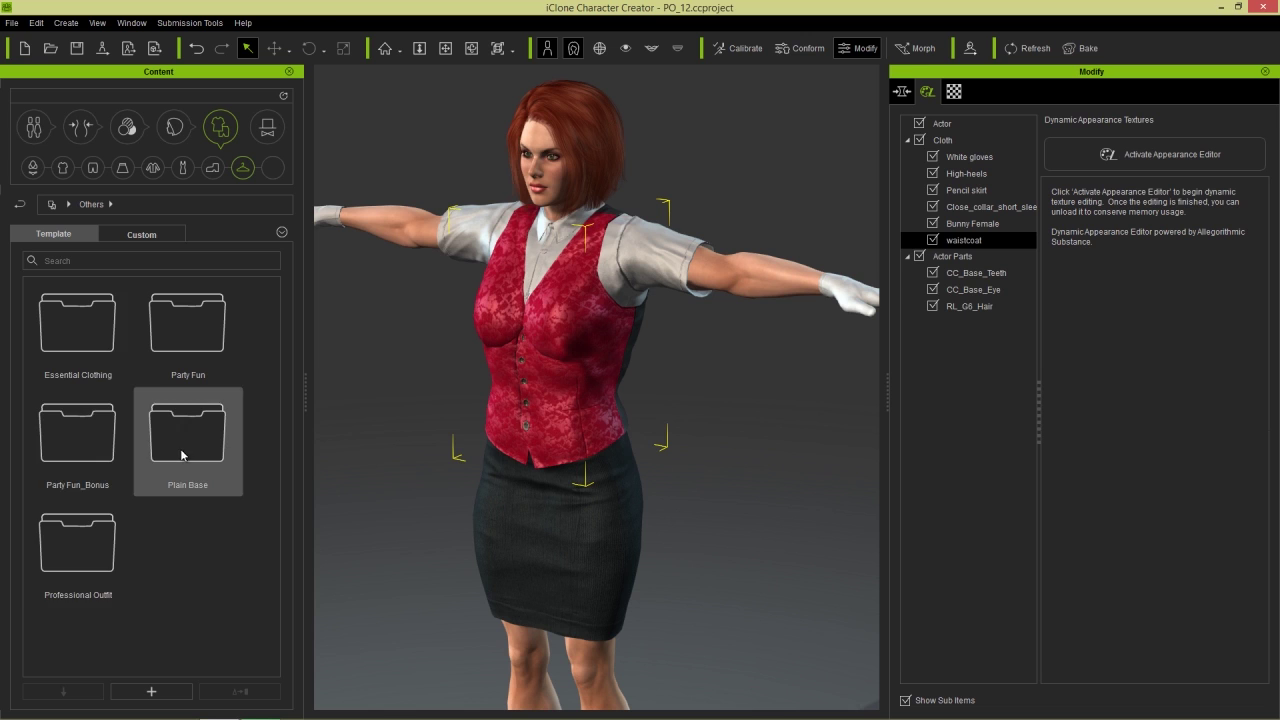
pyautogui.scroll(-2, 277, 387)
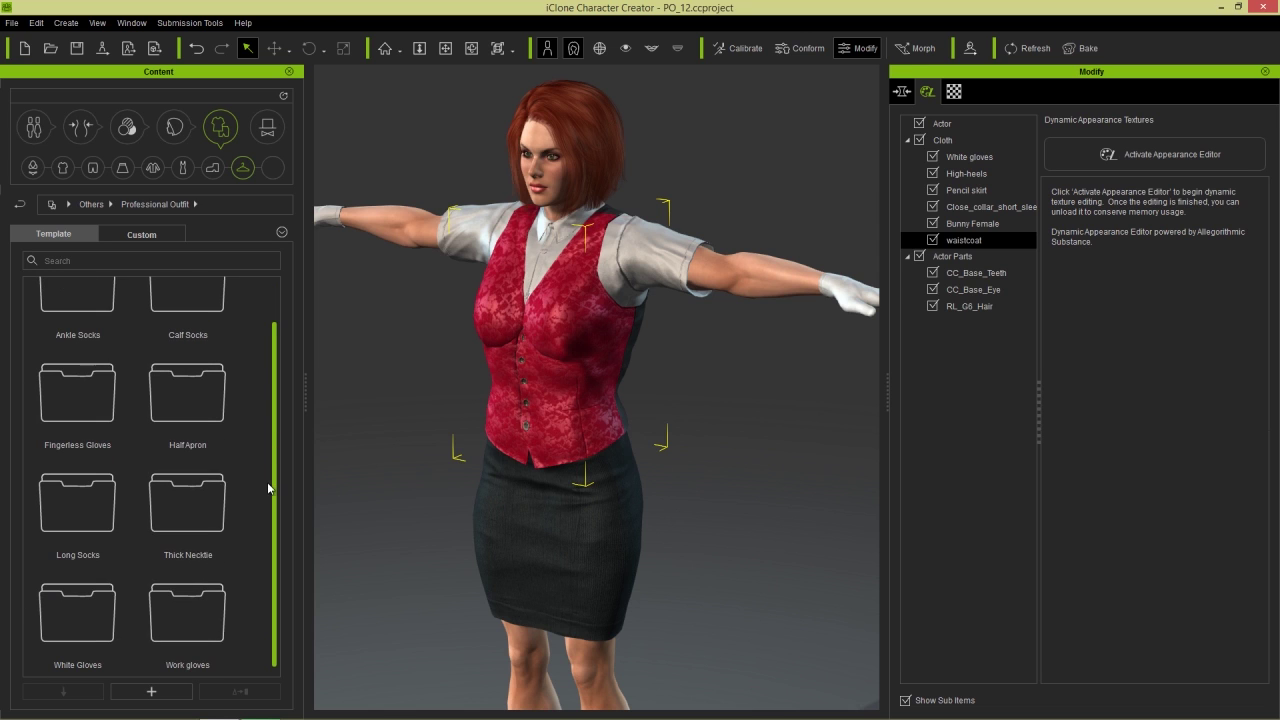
pyautogui.scroll(2, 270, 440)
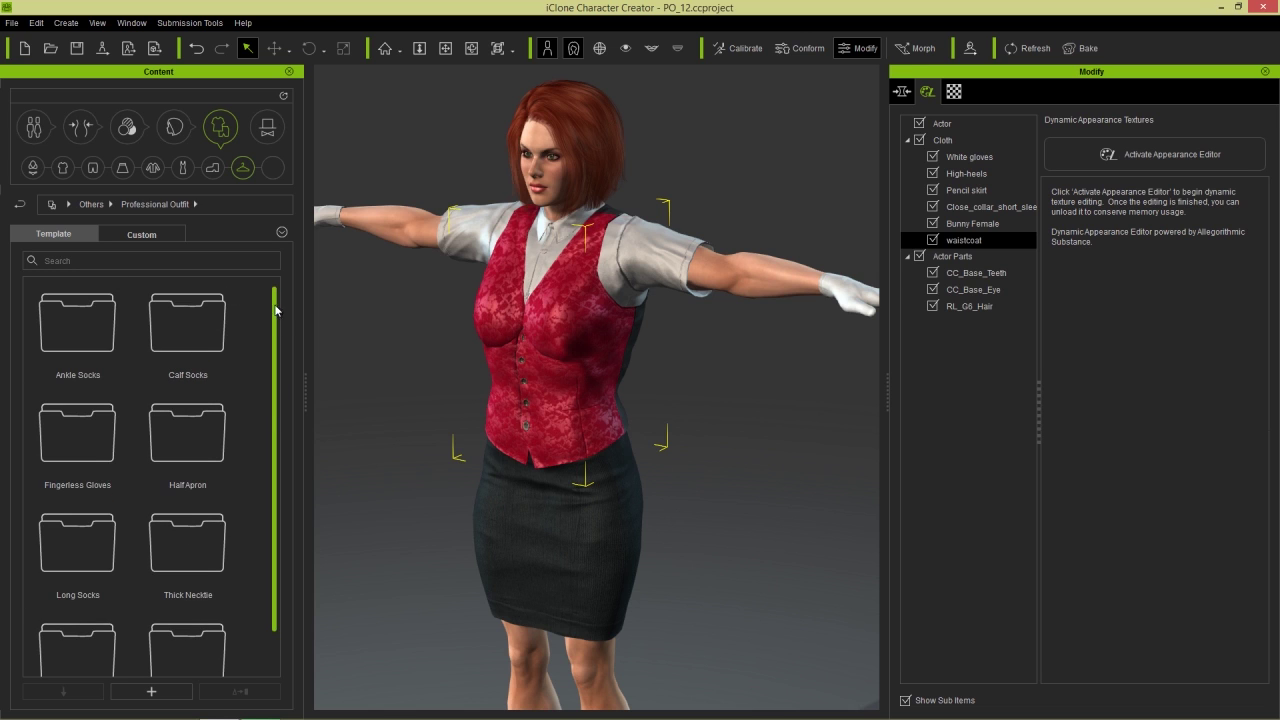
pyautogui.click(266, 127)
pyautogui.click(62, 167)
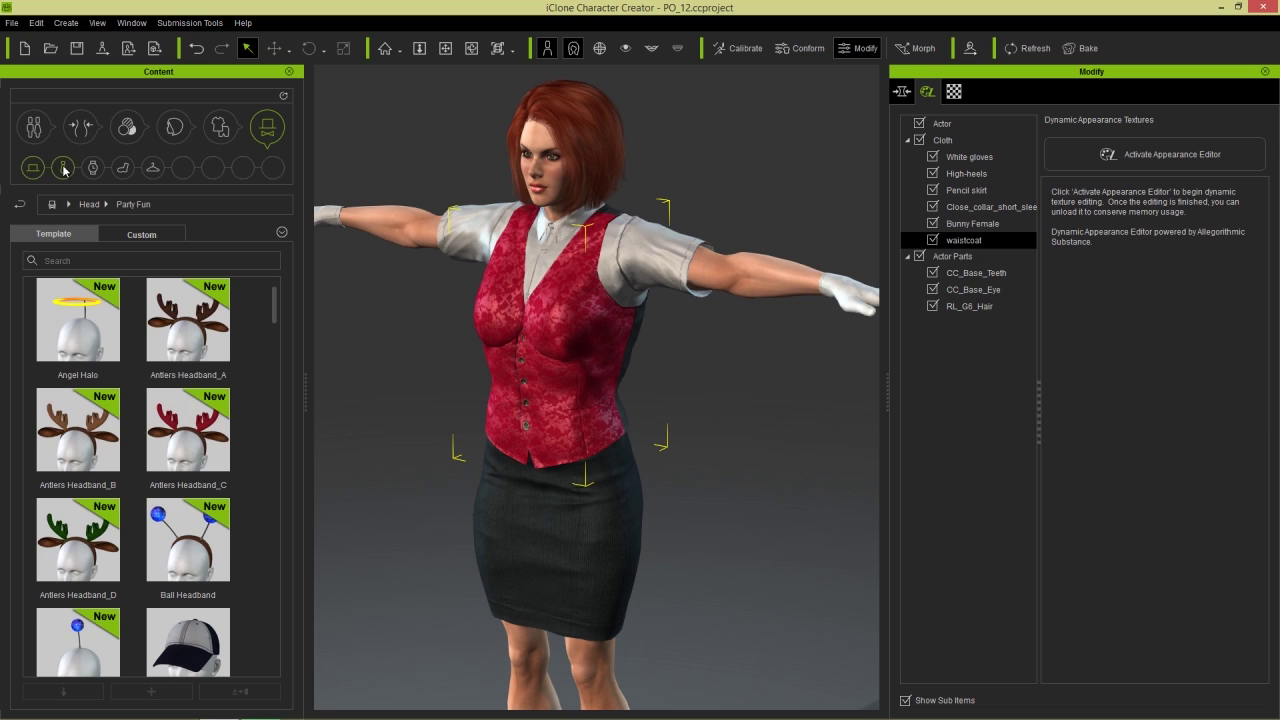
pyautogui.doubleClick(90, 539)
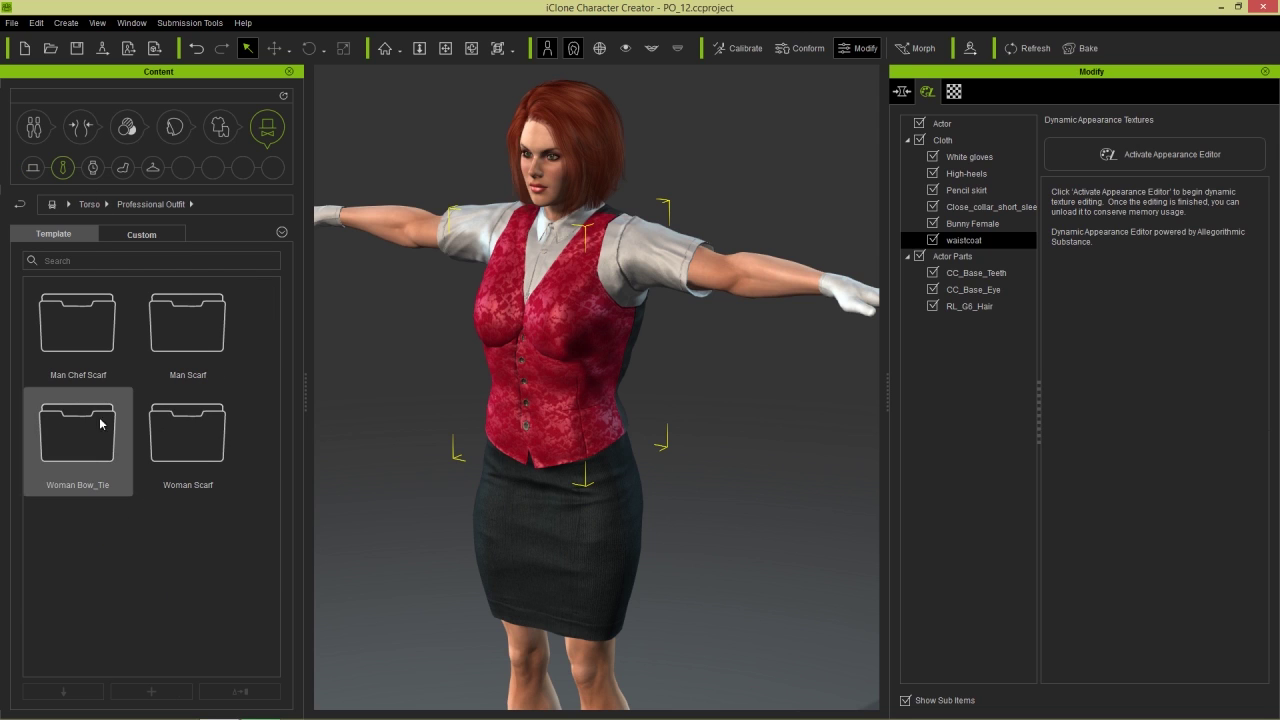
pyautogui.doubleClick(76, 441)
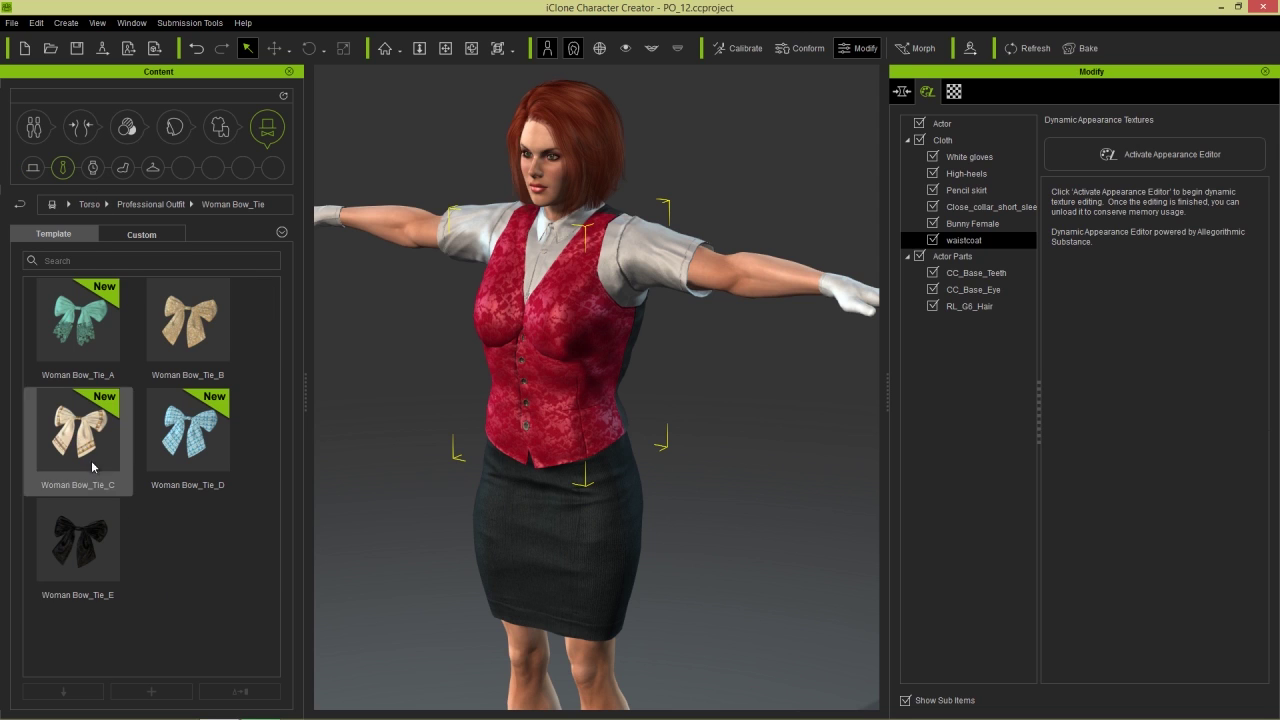
pyautogui.doubleClick(88, 550)
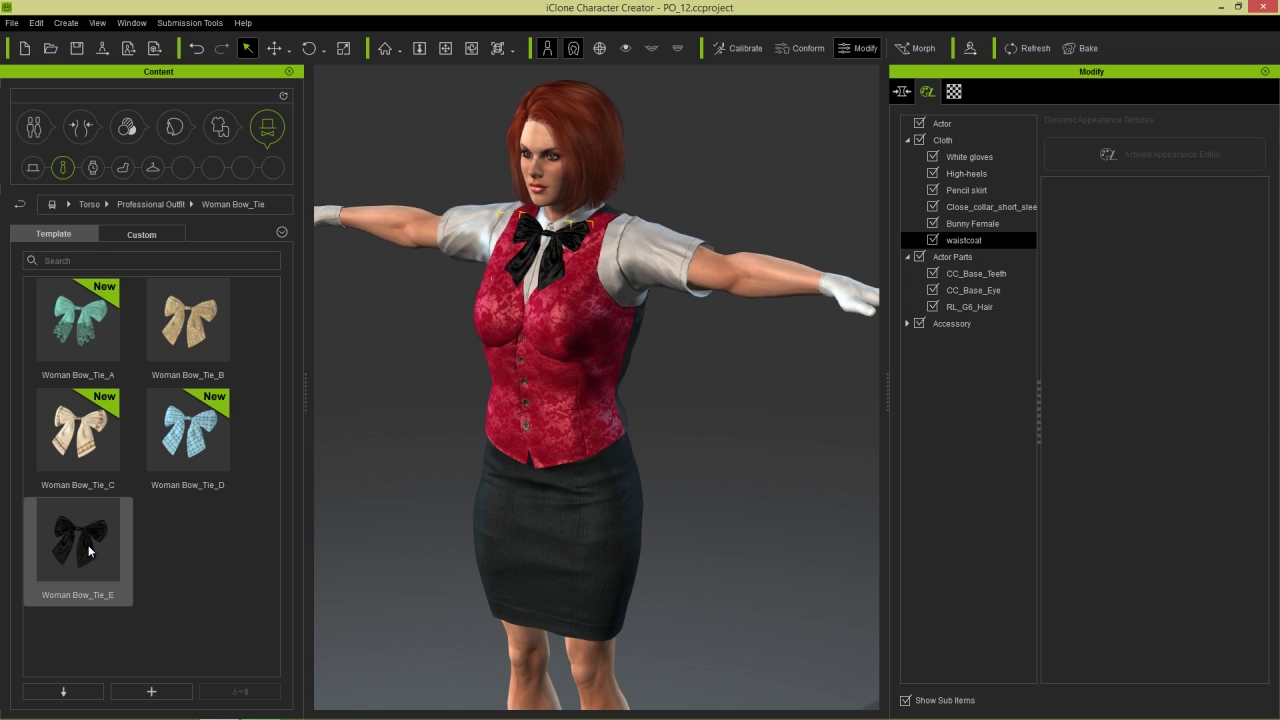
# Replace the red hair with the Bangs Short Hair style from the Party Fun hair templates.
pyautogui.scroll(-3, 545, 269)
pyautogui.moveTo(463, 339); pyautogui.dragTo(525, 339, button='right')
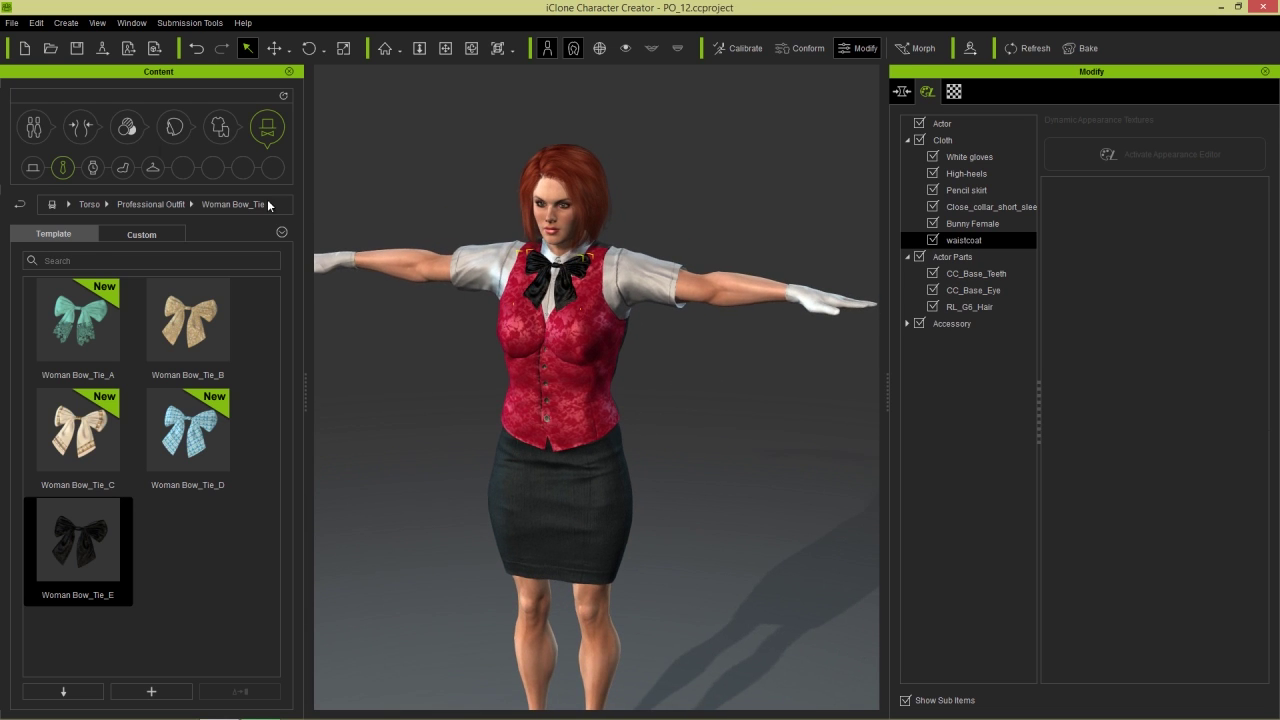
pyautogui.click(174, 126)
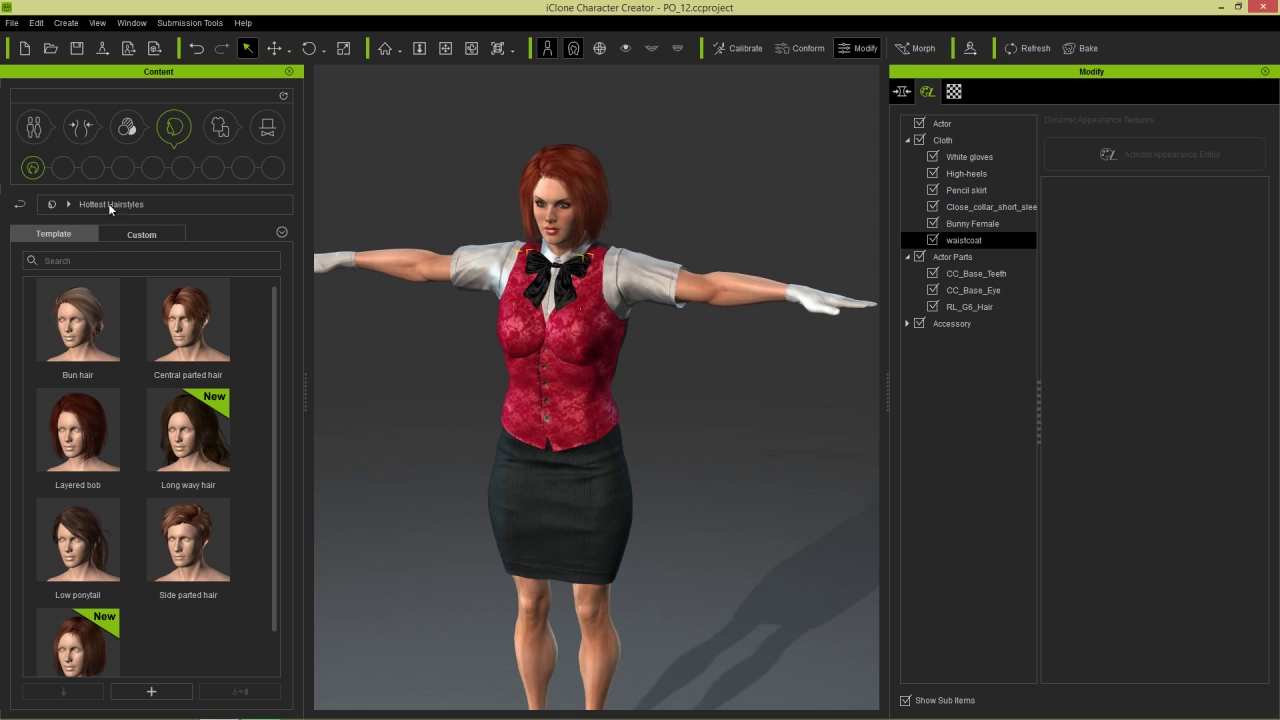
pyautogui.click(55, 202)
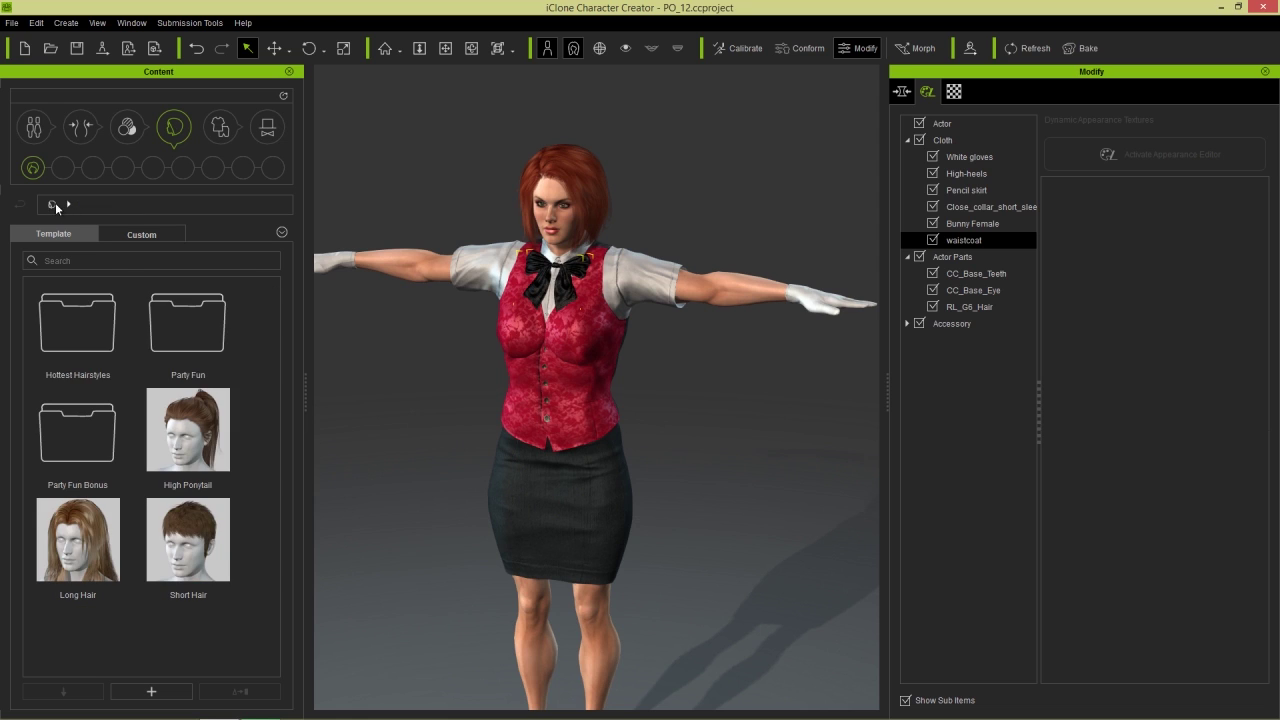
pyautogui.doubleClick(193, 334)
pyautogui.doubleClick(90, 553)
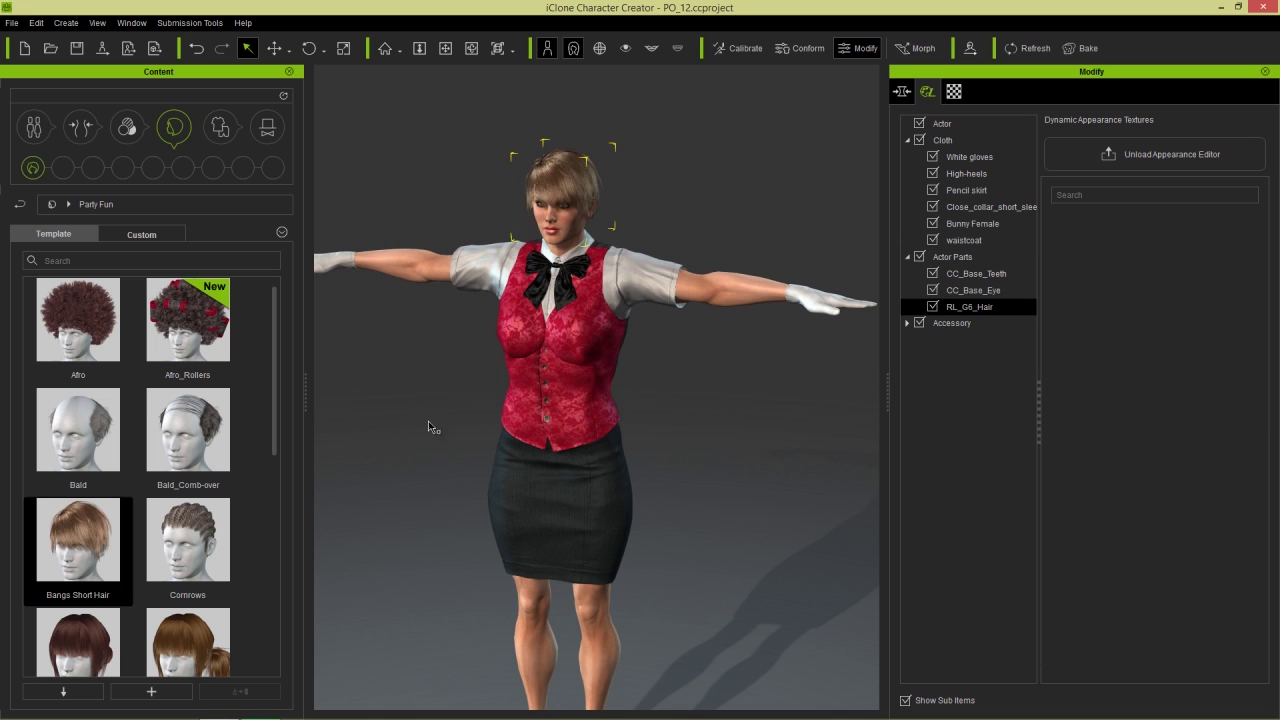
# Preview the character in calibration pose 02 and examine the layered outfit's fit from several angles.
pyautogui.moveTo(431, 427); pyautogui.dragTo(774, 426, button='right')
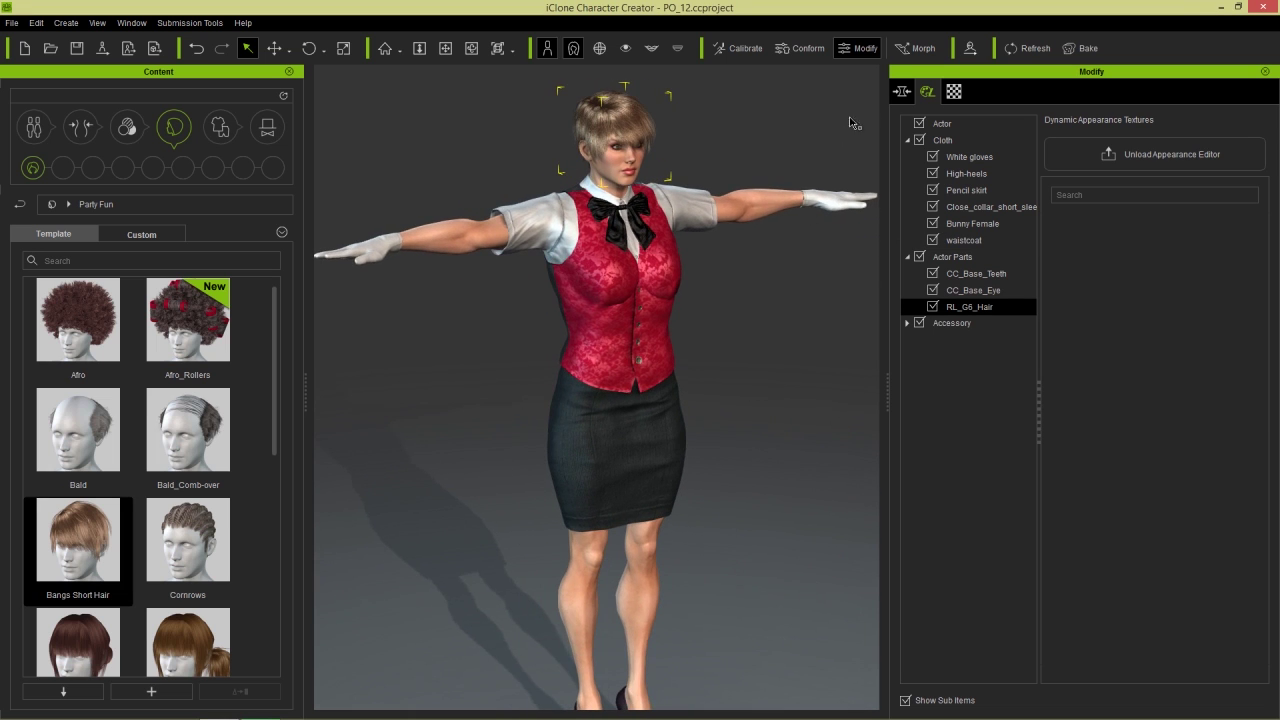
pyautogui.click(750, 50)
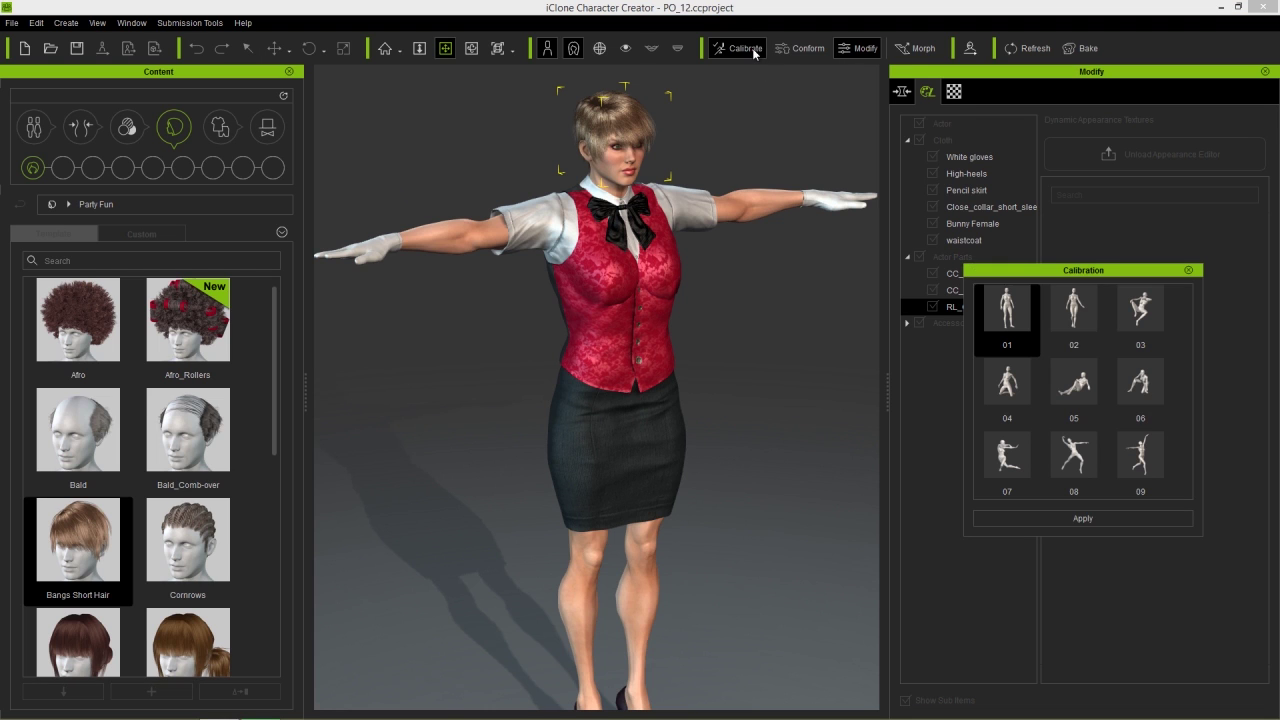
pyautogui.click(1074, 310)
pyautogui.moveTo(820, 430); pyautogui.dragTo(443, 499, button='right')
pyautogui.moveTo(664, 346); pyautogui.dragTo(846, 366, button='right')
pyautogui.moveTo(522, 397); pyautogui.dragTo(626, 396, button='right')
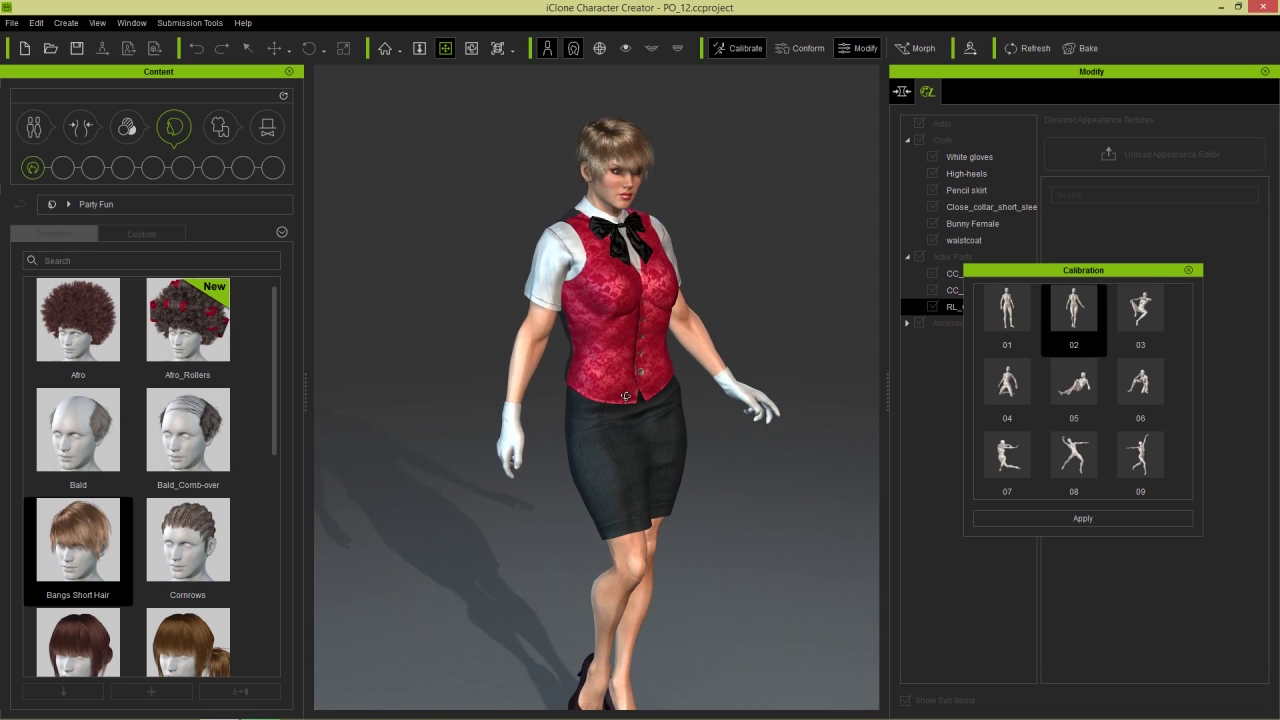